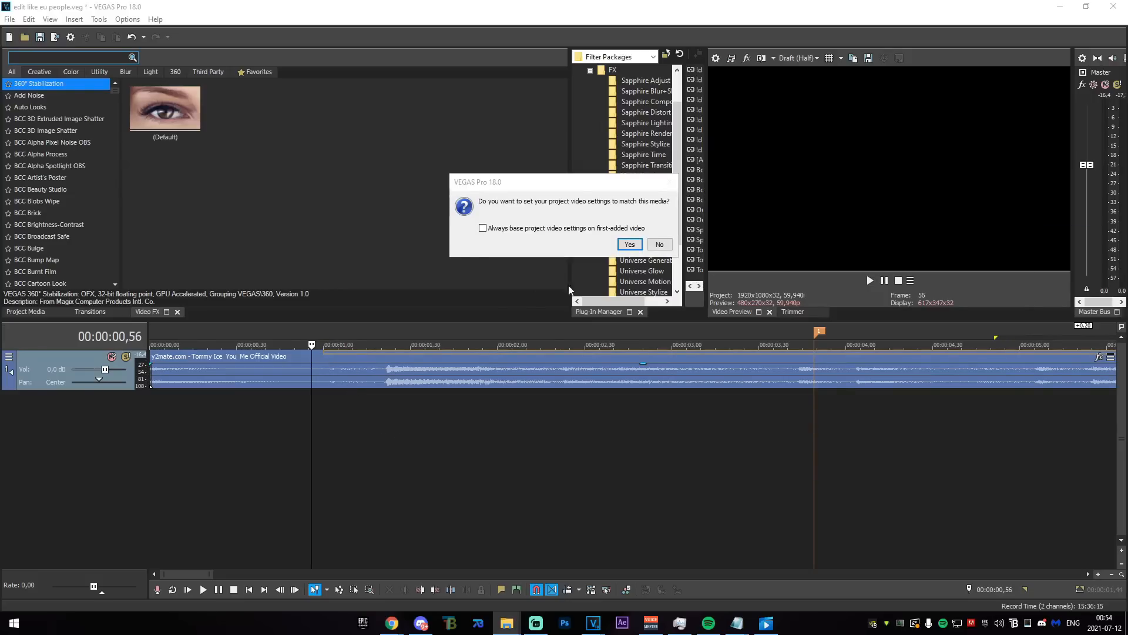
# - Keep the current project video settings for the added replay clips and move the first clip's start to 00:00:00,56
pyautogui.click(658, 384)
pyautogui.scroll(2, 576, 434)
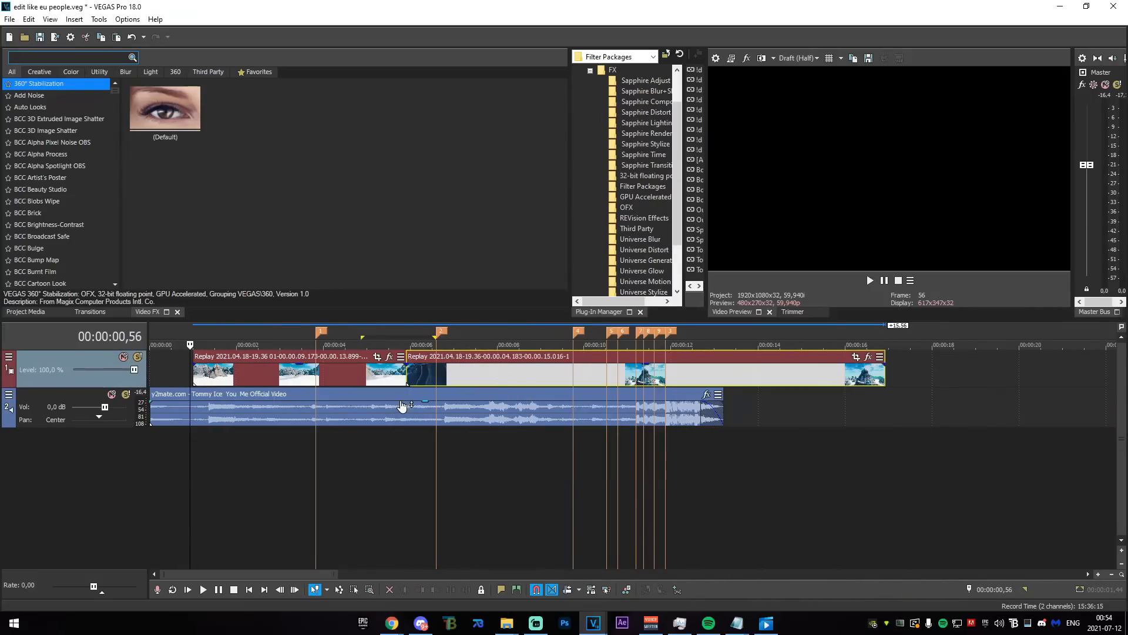
pyautogui.click(257, 376)
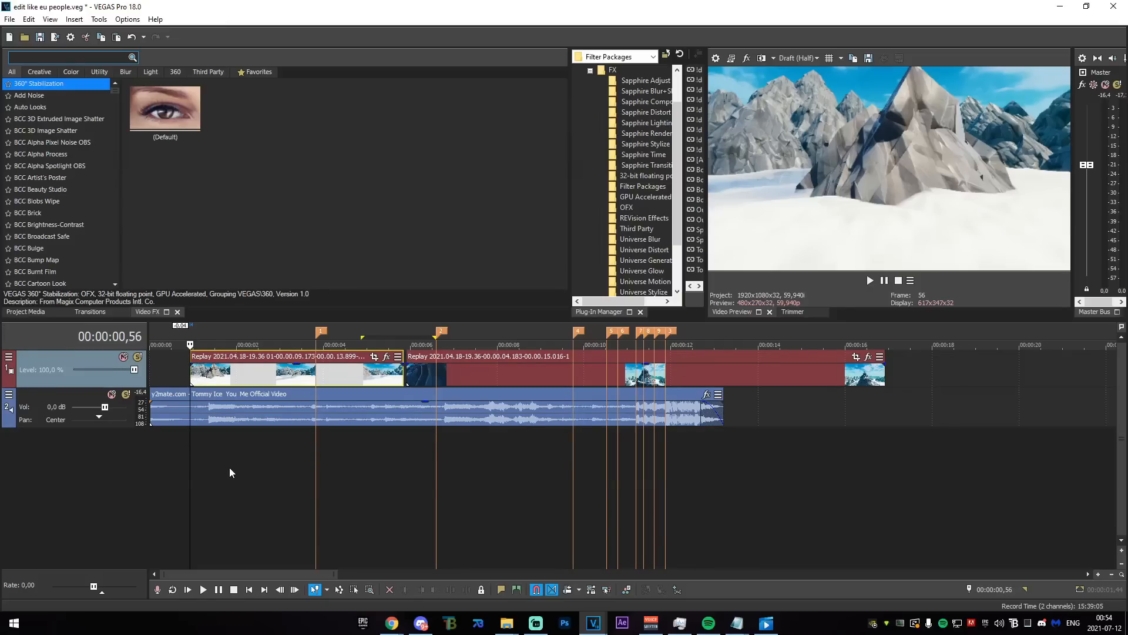
# - Trim the first replay clip's end to about 00:00:02,15 and move the second replay clip up against it
pyautogui.click(200, 457)
pyautogui.click(190, 454)
pyautogui.scroll(3, 190, 454)
pyautogui.scroll(-2, 353, 484)
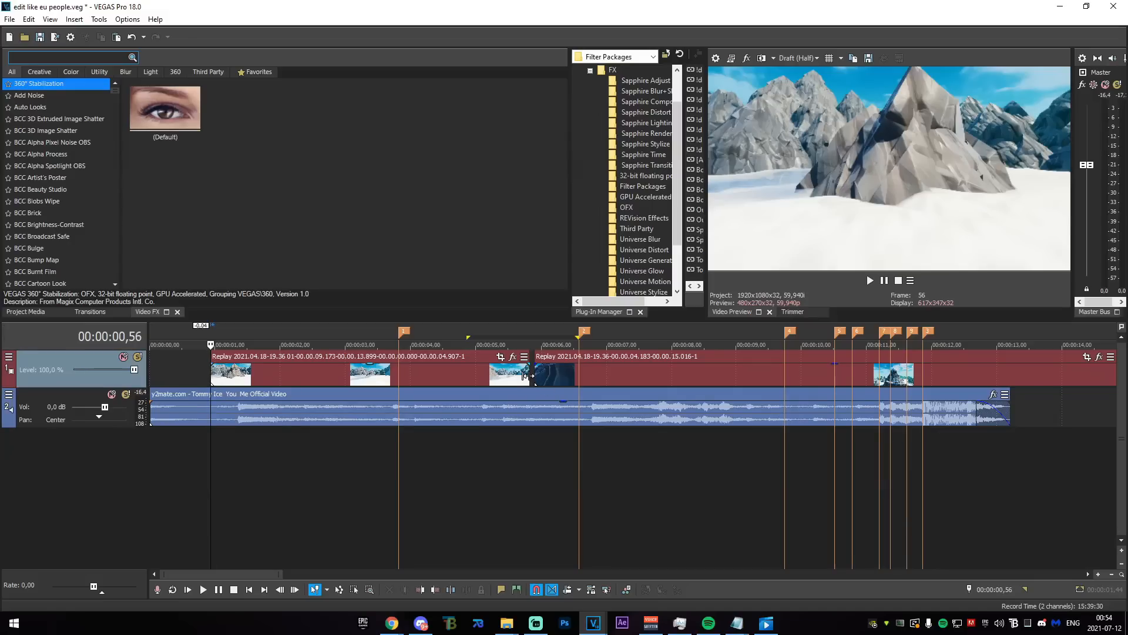
pyautogui.moveTo(528, 376); pyautogui.dragTo(297, 388)
pyautogui.moveTo(553, 371); pyautogui.dragTo(318, 379)
# - Trim the first replay clip's start to 00:00:01,02 and add a marker there
pyautogui.click(204, 486)
pyautogui.click(192, 481)
pyautogui.click(207, 463)
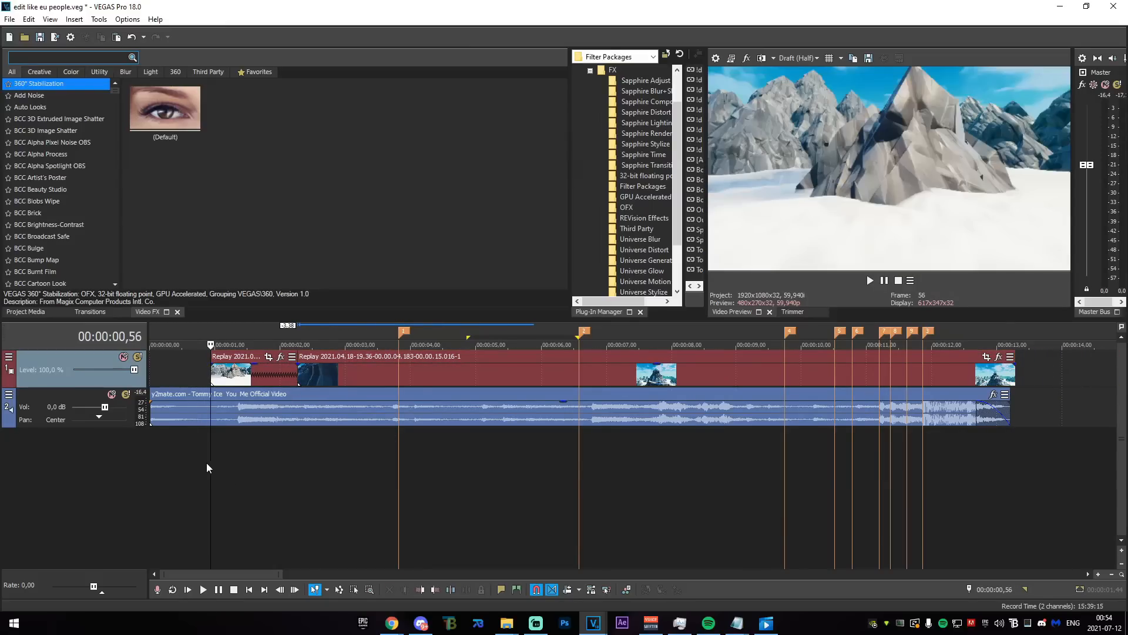
pyautogui.scroll(2, 224, 489)
pyautogui.moveTo(287, 474)
pyautogui.mouseDown()
pyautogui.moveTo(299, 472)
pyautogui.moveTo(284, 472)
pyautogui.mouseUp()
pyautogui.scroll(3, 288, 475)
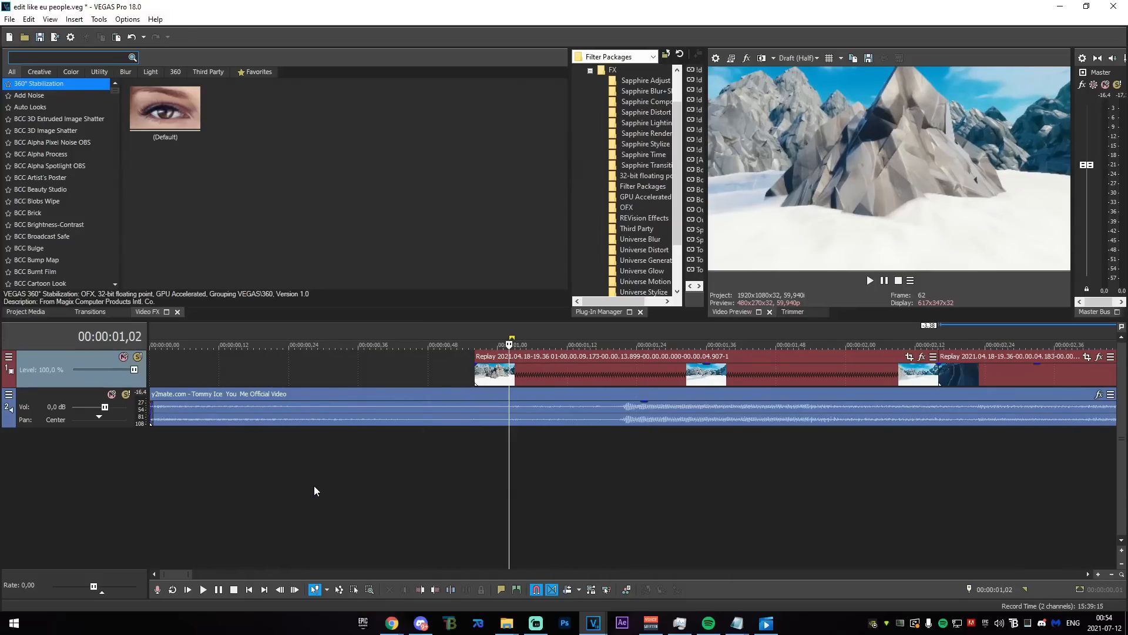
pyautogui.moveTo(476, 370); pyautogui.dragTo(510, 371)
pyautogui.scroll(-3, 513, 513)
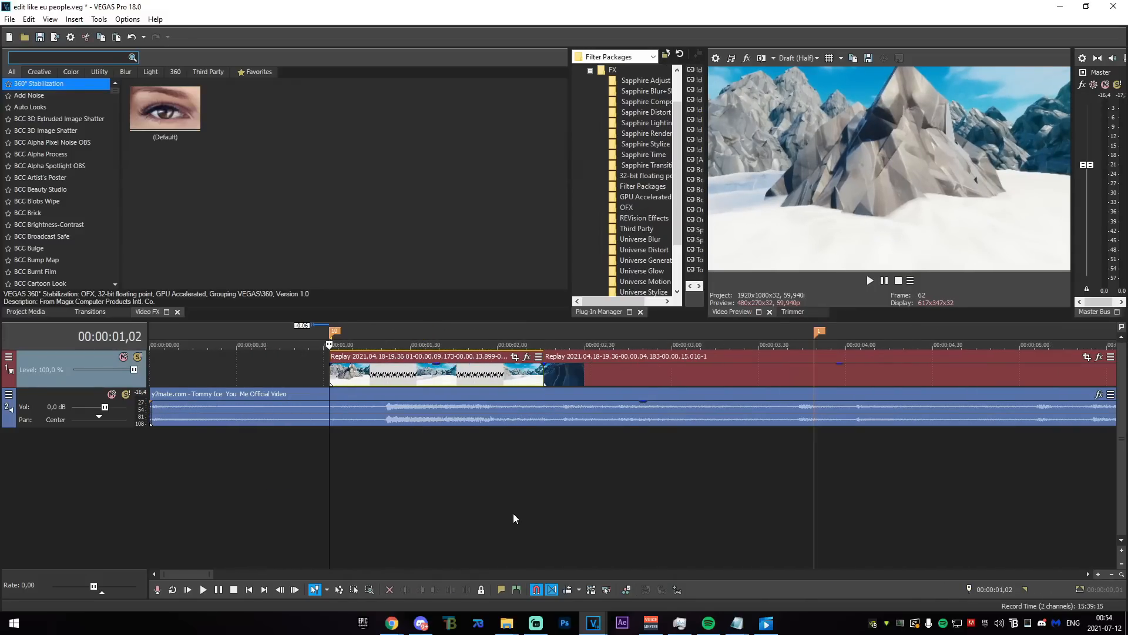
# - Split off and delete the opening frames of the first replay clip, and move the remainder back to the 00:00:01,02 marker
pyautogui.moveTo(274, 488); pyautogui.dragTo(298, 492)
pyautogui.click(295, 373)
pyautogui.press('s')
pyautogui.click(291, 376)
pyautogui.press('Delete')
pyautogui.moveTo(332, 380); pyautogui.dragTo(323, 384)
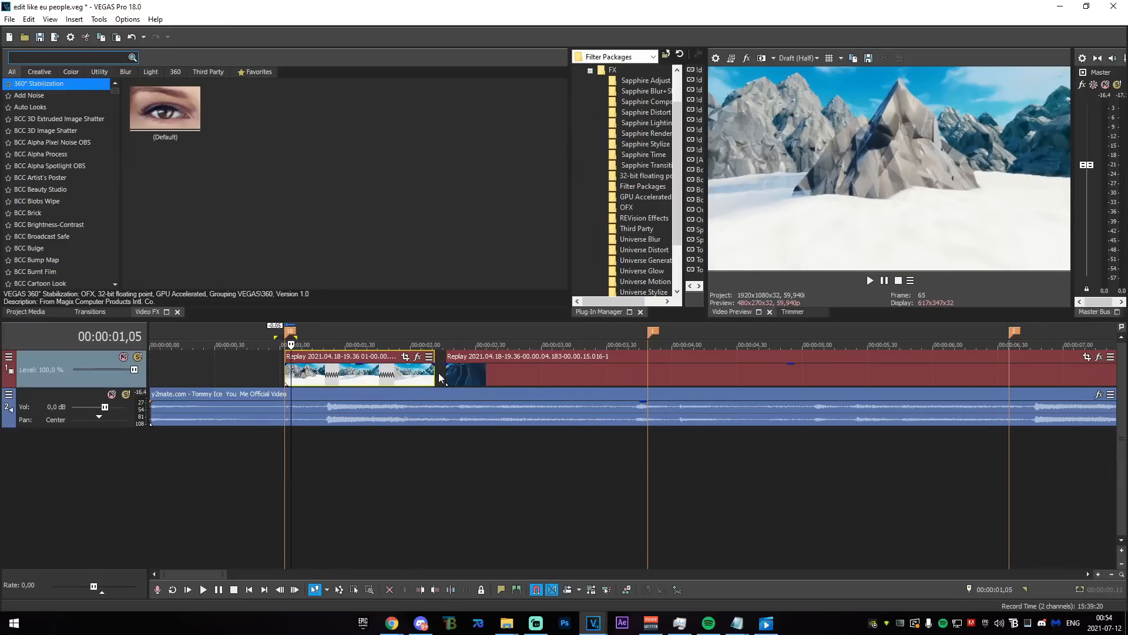
# - Split off and delete the opening section of the second replay clip, and move the remainder against the first clip
pyautogui.moveTo(254, 476); pyautogui.dragTo(543, 459)
pyautogui.click(650, 377)
pyautogui.press('s')
pyautogui.click(621, 377)
pyautogui.press('Delete')
pyautogui.moveTo(674, 378); pyautogui.dragTo(472, 378)
# - Build a dynamic RAM preview for the range from 00:00:00,50 to 00:00:04,12 and play back the two clips
pyautogui.scroll(-4, 472, 381)
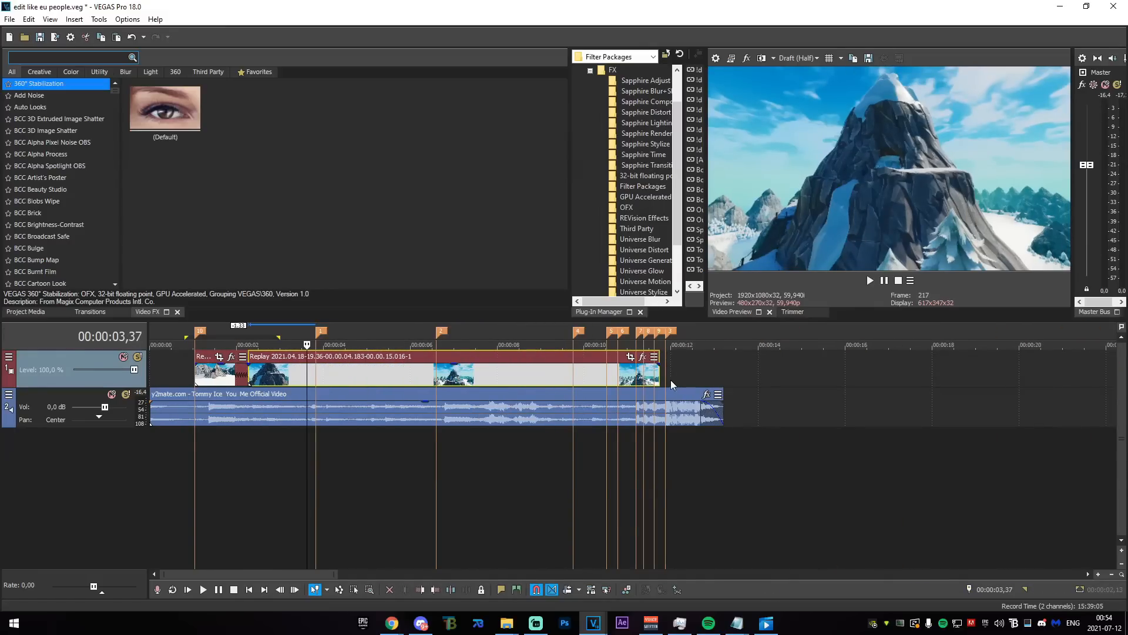
pyautogui.scroll(4, 406, 516)
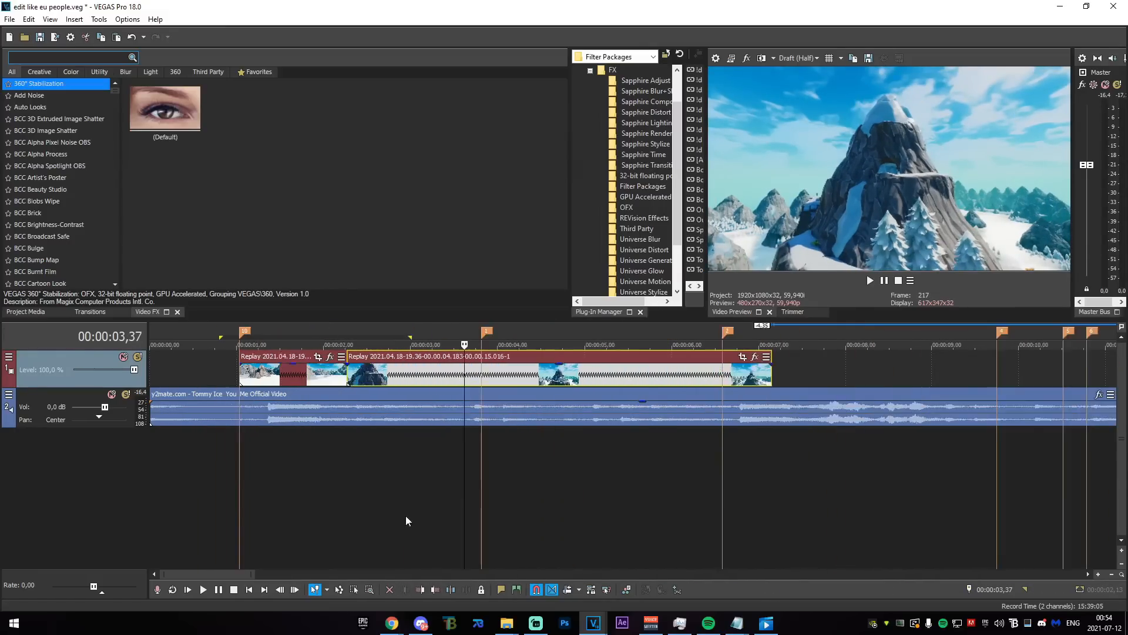
pyautogui.click(639, 393)
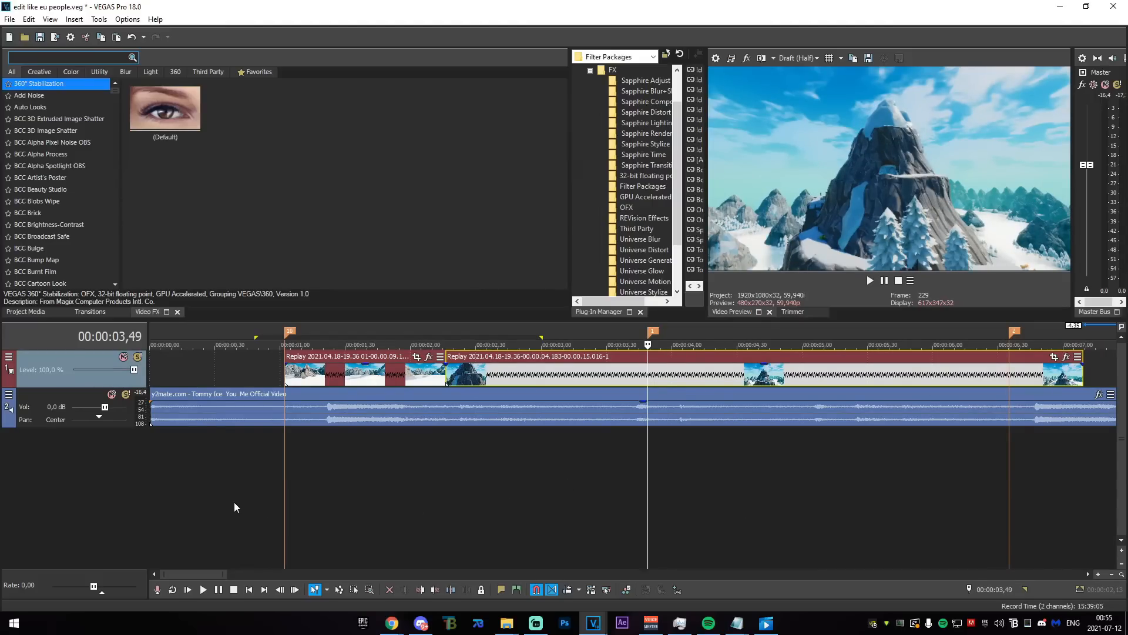
pyautogui.click(246, 475)
pyautogui.click(260, 479)
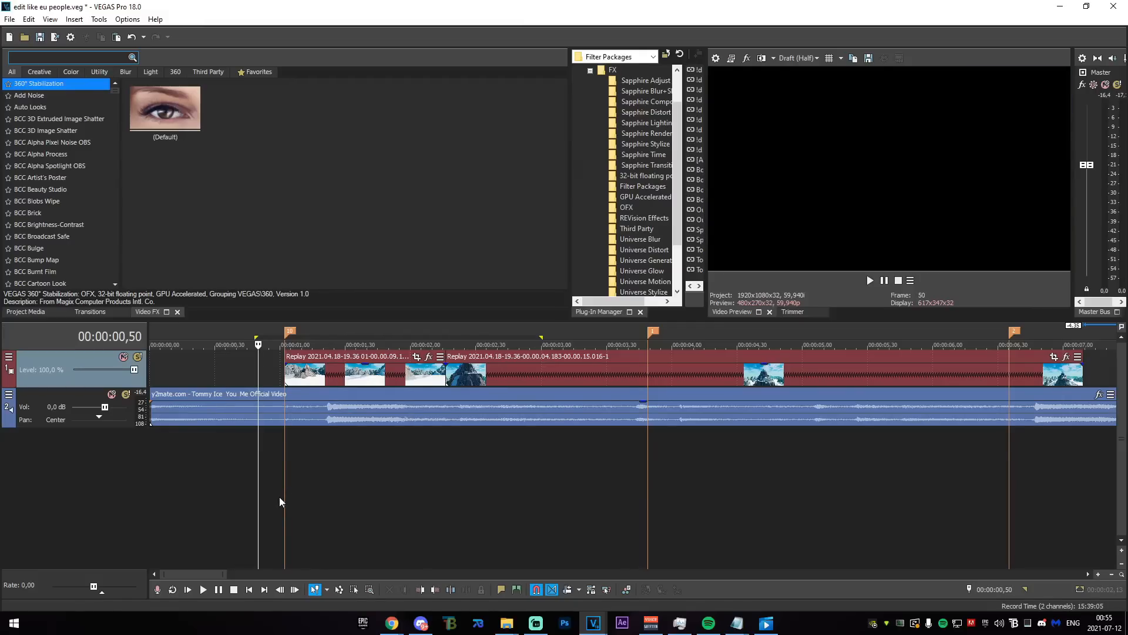
pyautogui.press('space')
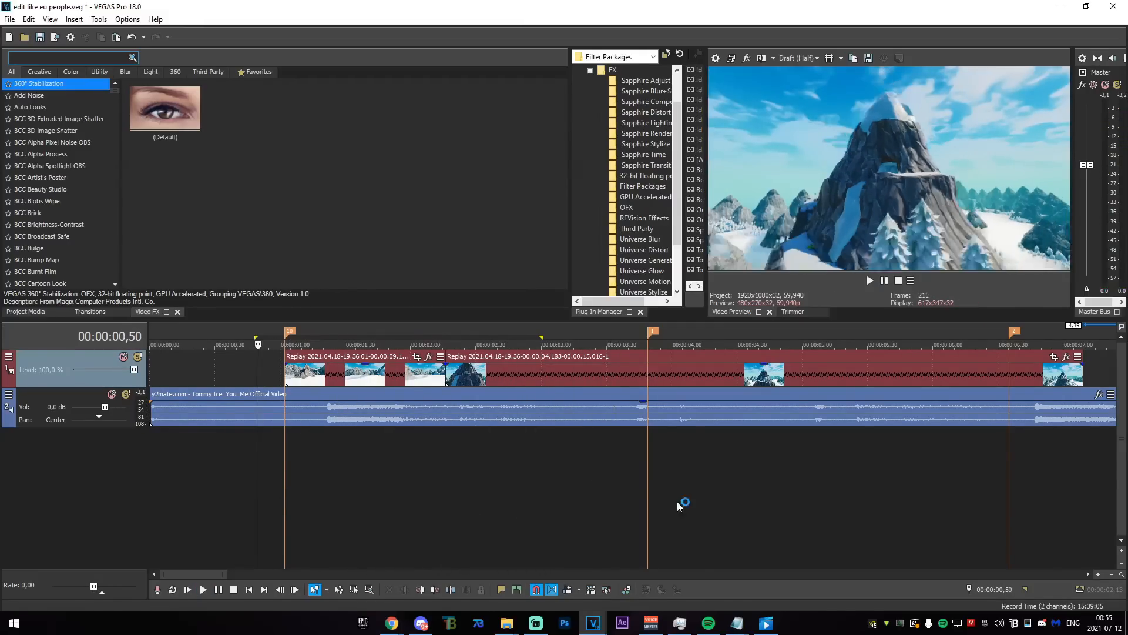
pyautogui.moveTo(697, 501); pyautogui.dragTo(259, 499)
pyautogui.hotkey('shift', 'b')
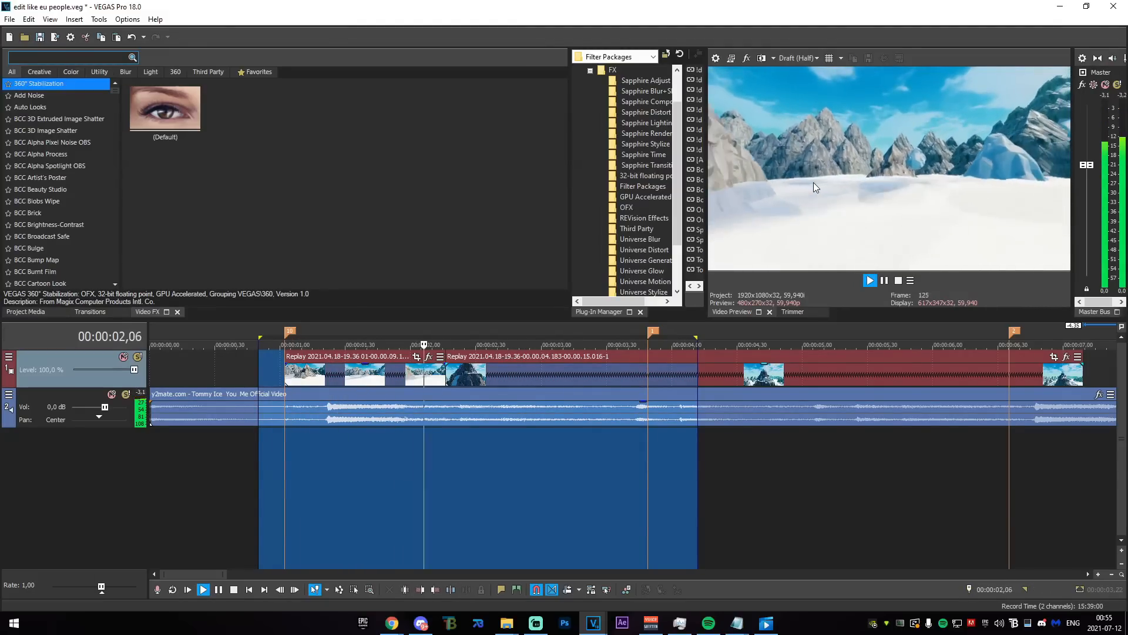
pyautogui.press('space')
pyautogui.press('space')
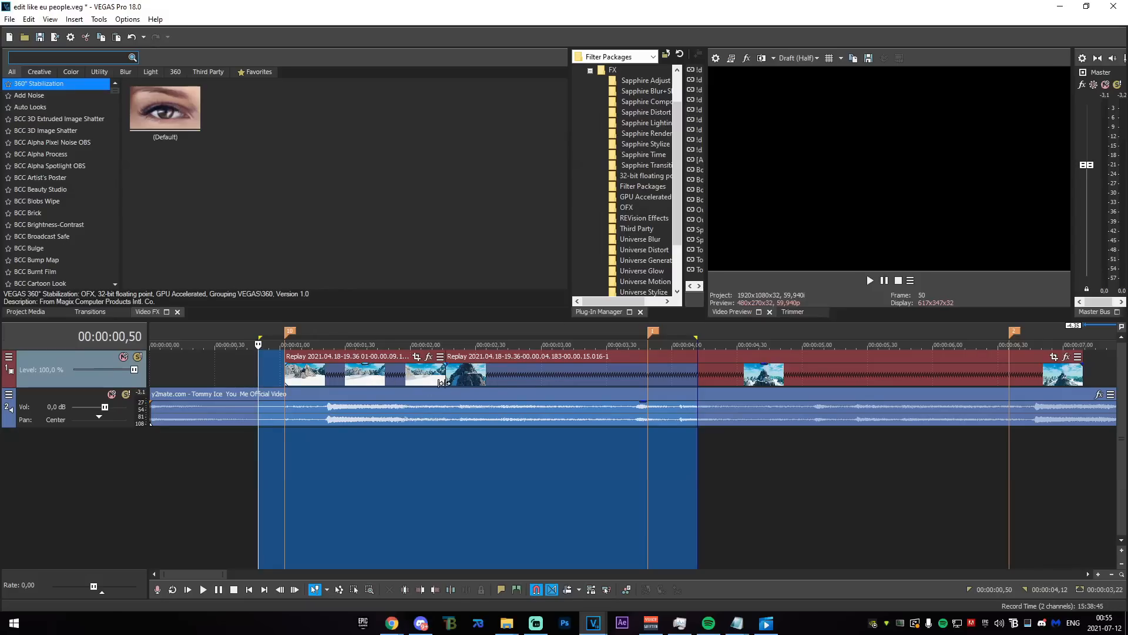
# - Shorten the second replay clip and cut off everything after the marker at 00:00:03,49
pyautogui.scroll(-2, 535, 415)
pyautogui.moveTo(764, 382); pyautogui.dragTo(542, 382)
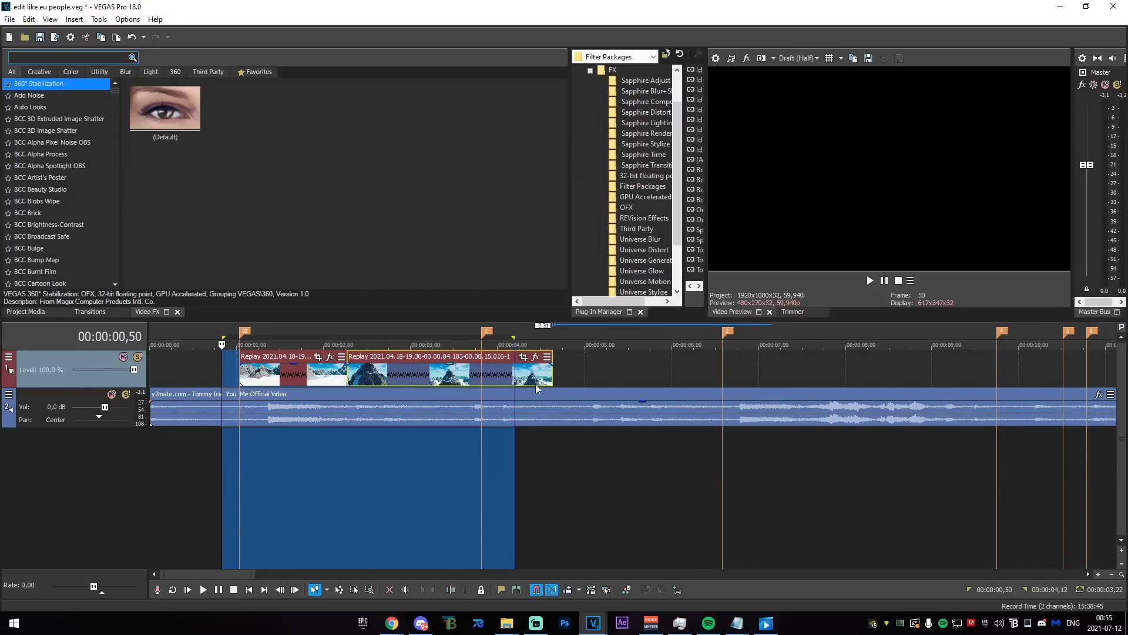
pyautogui.press('space')
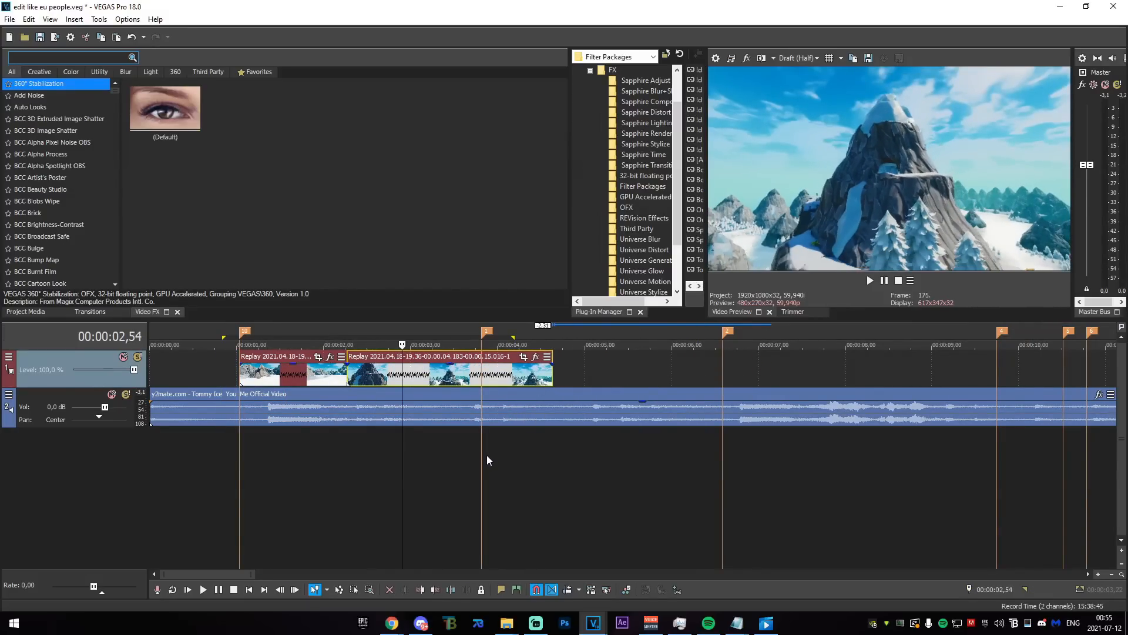
pyautogui.press('space')
pyautogui.press('space')
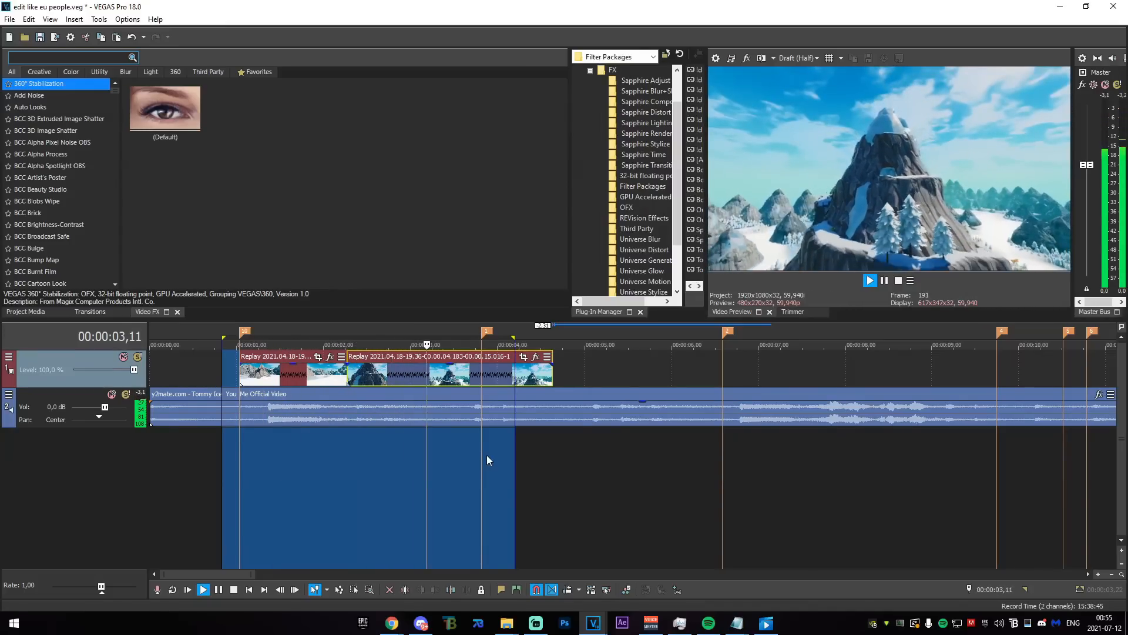
pyautogui.click(480, 378)
pyautogui.scroll(5, 505, 457)
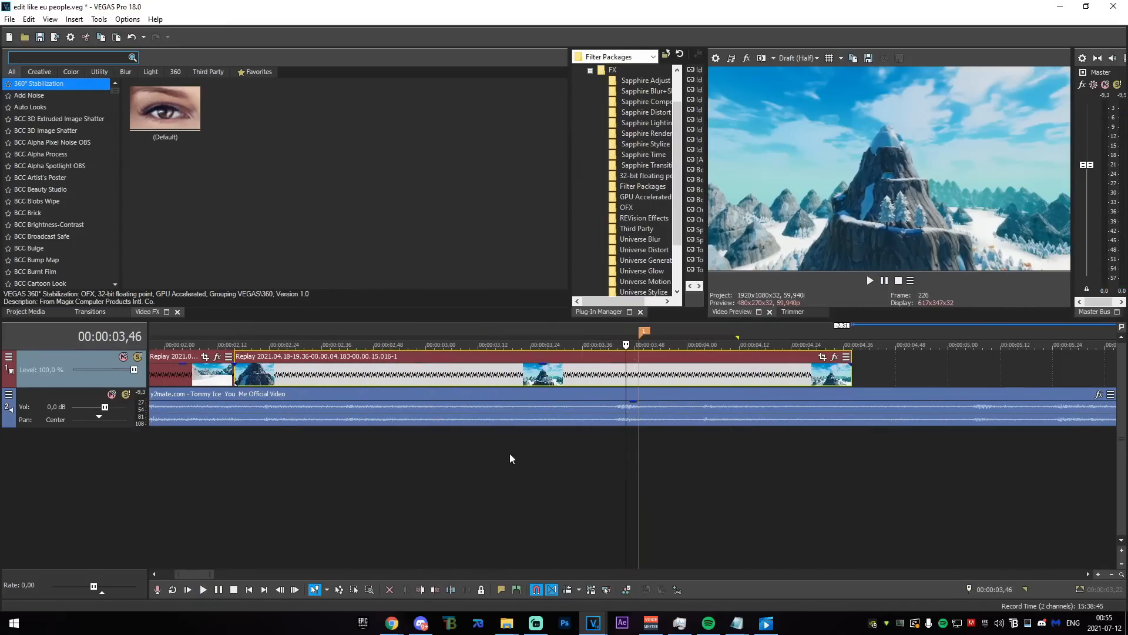
pyautogui.scroll(-5, 580, 487)
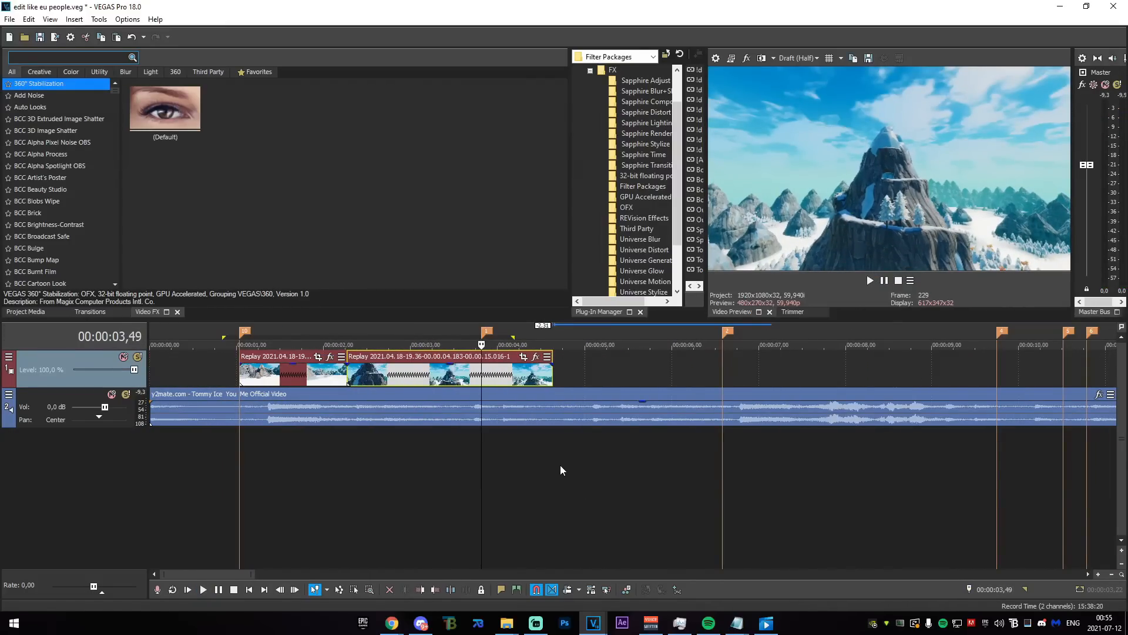
pyautogui.press('Delete')
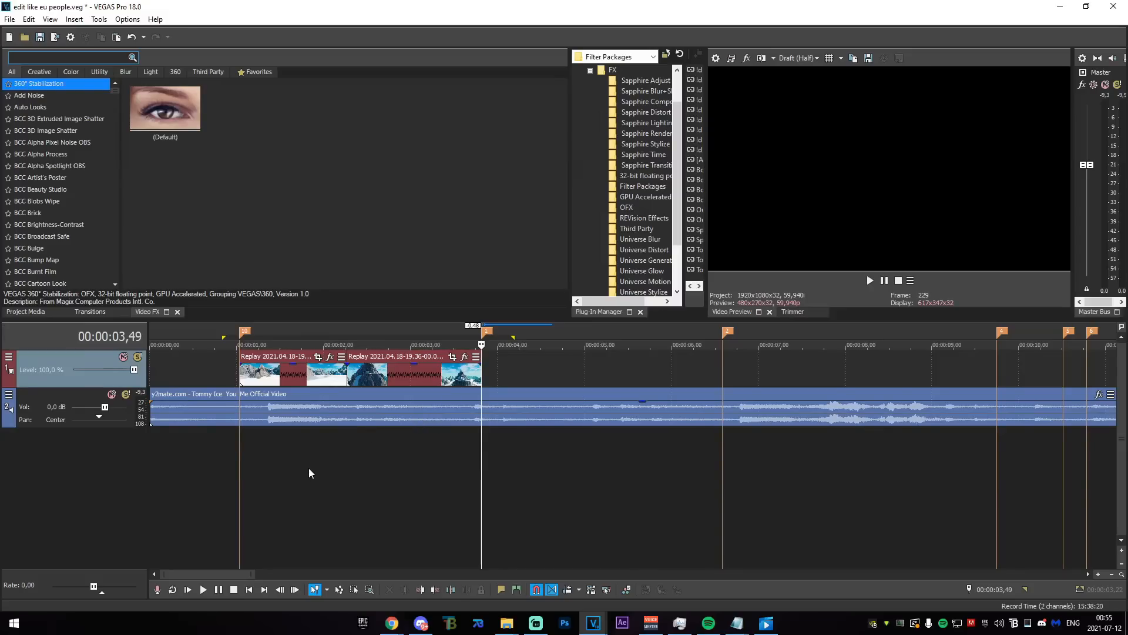
# - Scrub and play through the cut between the two replay clips to check its timing against the music
pyautogui.click(347, 442)
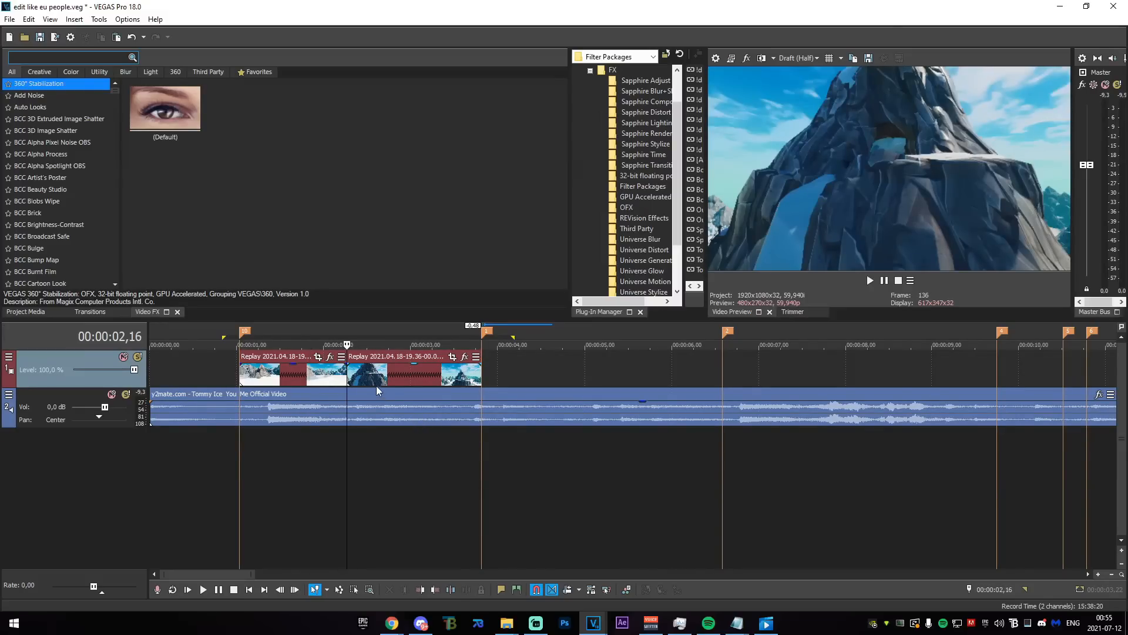
pyautogui.scroll(2, 419, 488)
pyautogui.click(410, 481)
pyautogui.click(451, 470)
pyautogui.click(382, 463)
pyautogui.click(404, 465)
pyautogui.click(343, 474)
pyautogui.click(292, 476)
pyautogui.press('space')
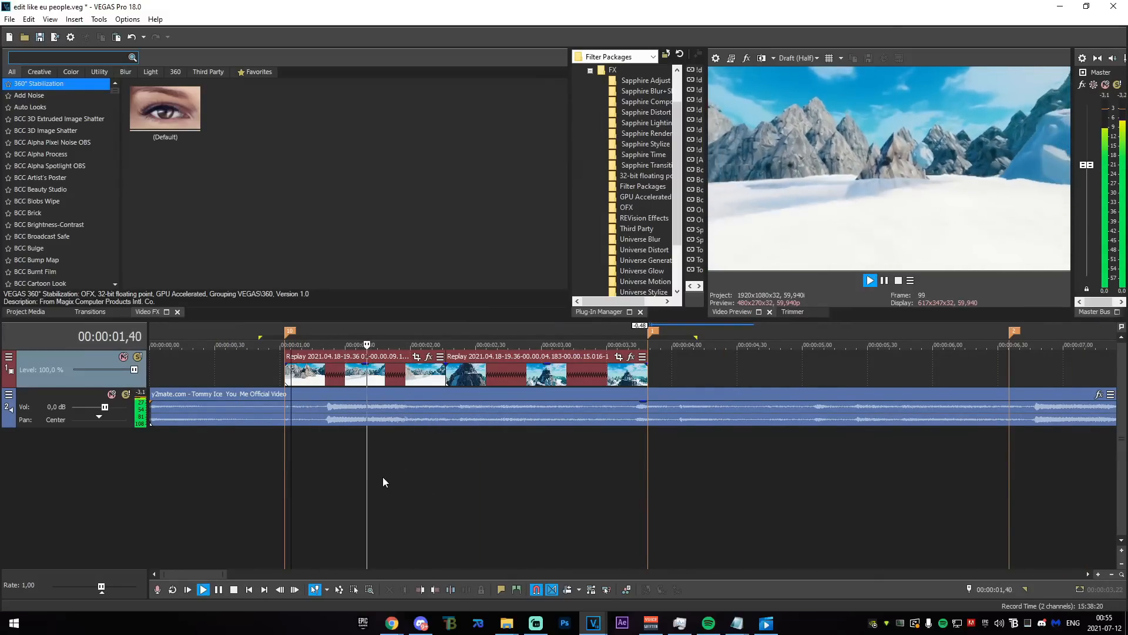
# - Move the cut between the two replay clips to 00:00:02,22 and play back the result
pyautogui.click(459, 376)
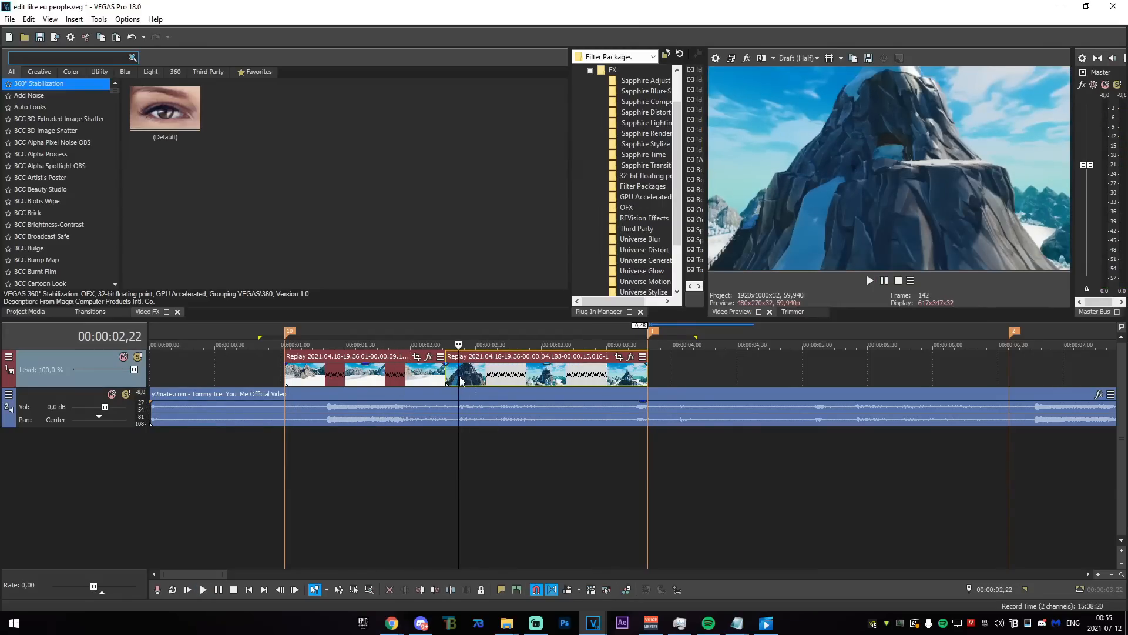
pyautogui.moveTo(448, 375); pyautogui.dragTo(458, 379)
pyautogui.click(337, 485)
pyautogui.press('space')
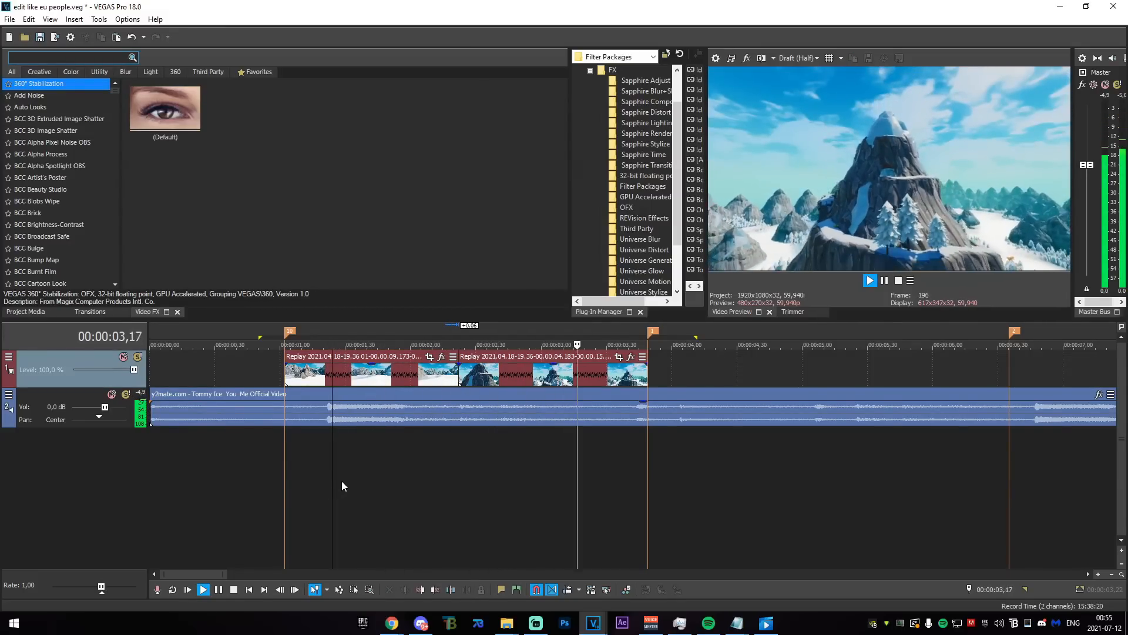
pyautogui.press('space')
pyautogui.click(432, 467)
pyautogui.click(457, 468)
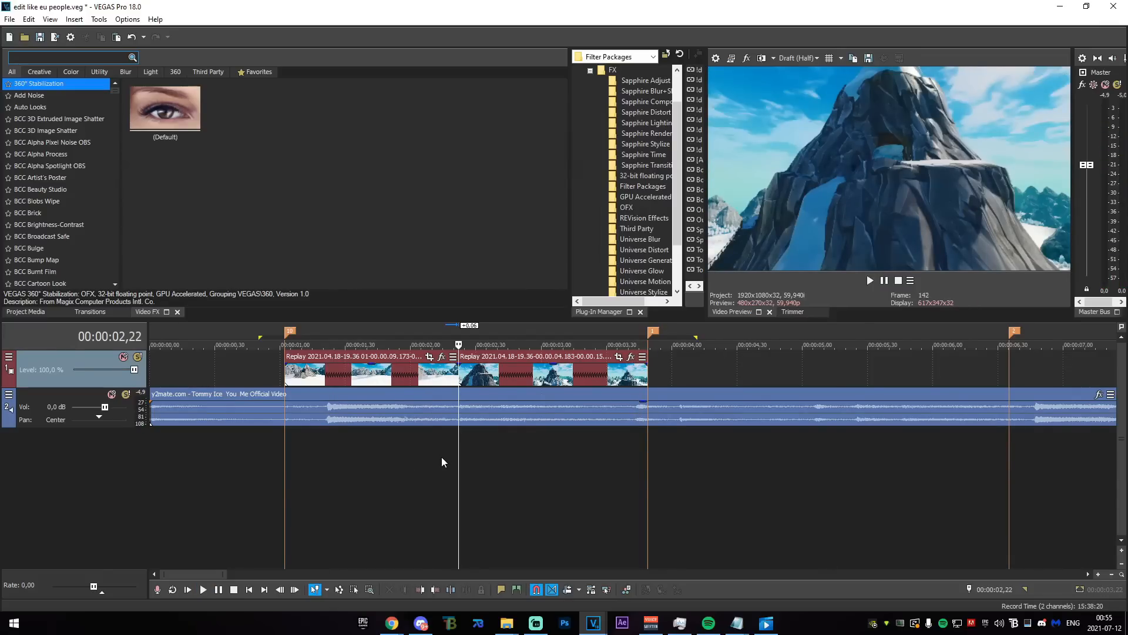
# - Insert a velocity envelope on the first replay clip
pyautogui.scroll(-3, 441, 464)
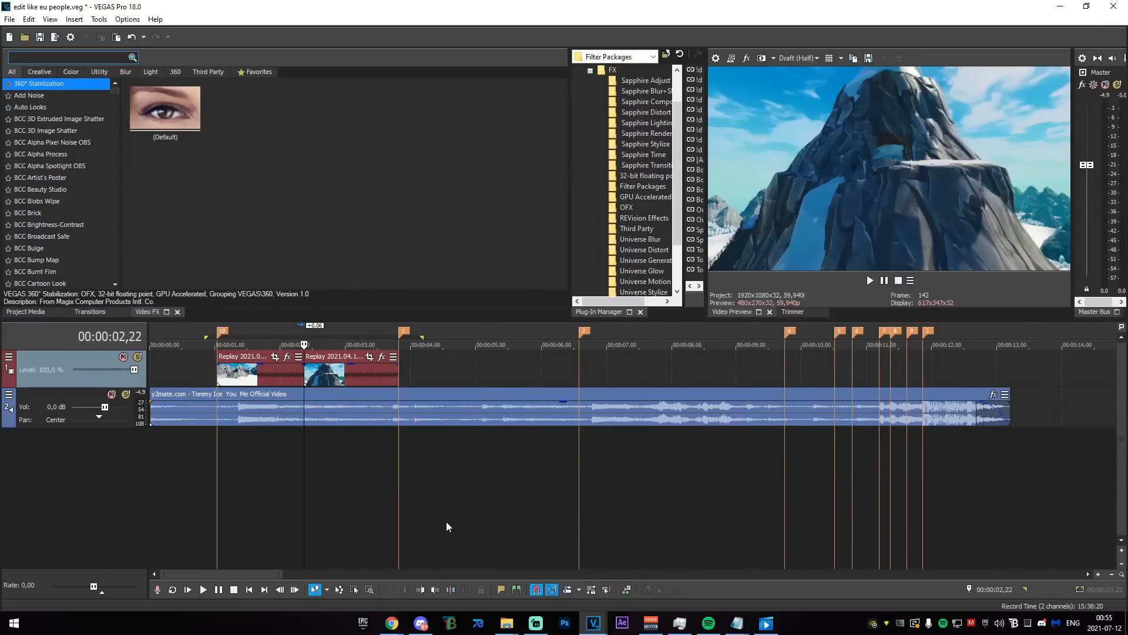
pyautogui.moveTo(185, 491); pyautogui.dragTo(302, 475)
pyautogui.click(302, 473)
pyautogui.rightClick(251, 374)
pyautogui.moveTo(339, 486)
pyautogui.click(446, 487)
# - Add velocity envelope points on the first clip at about 00:00:01,24 and 00:00:02,01, and one at the clip's end
pyautogui.scroll(4, 444, 476)
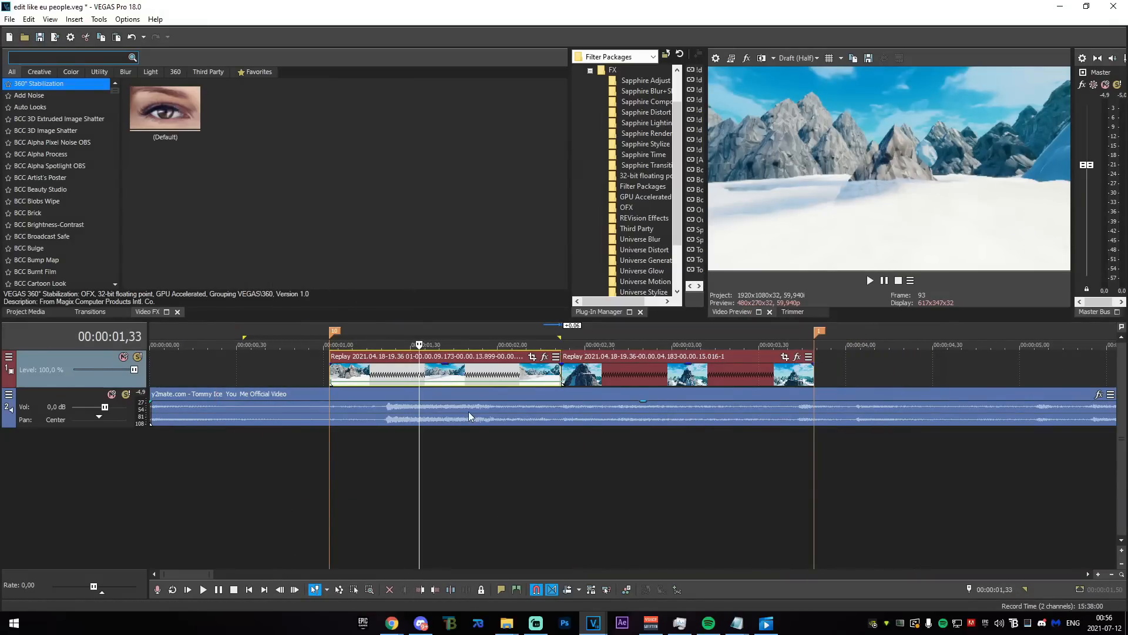
pyautogui.click(390, 372)
pyautogui.click(441, 381)
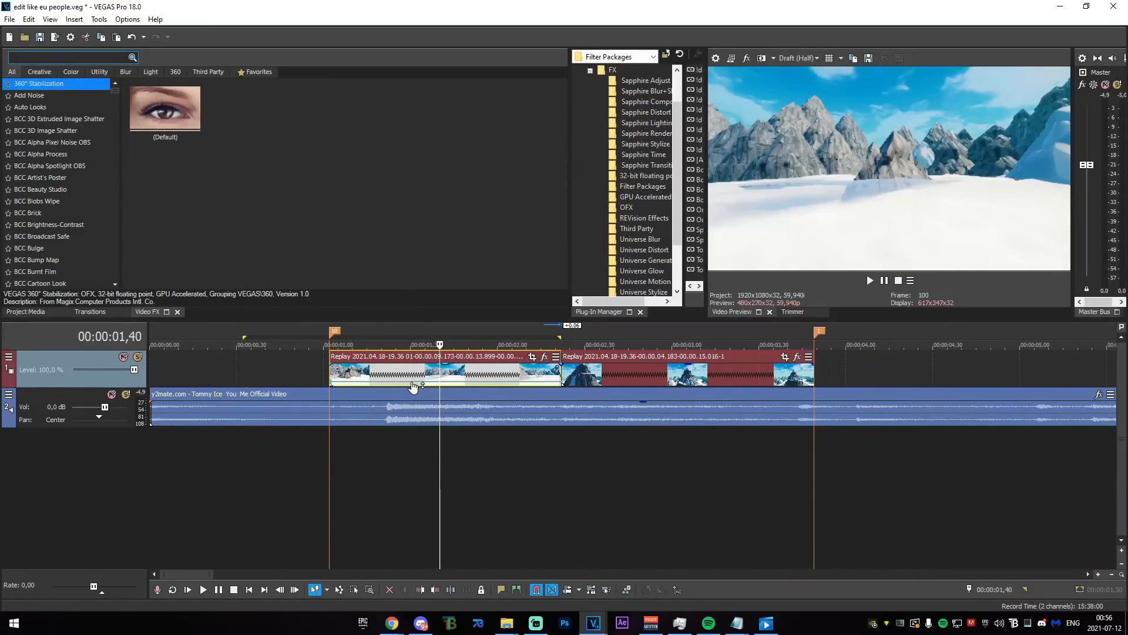
pyautogui.click(392, 383)
pyautogui.doubleClick(502, 383)
pyautogui.doubleClick(561, 382)
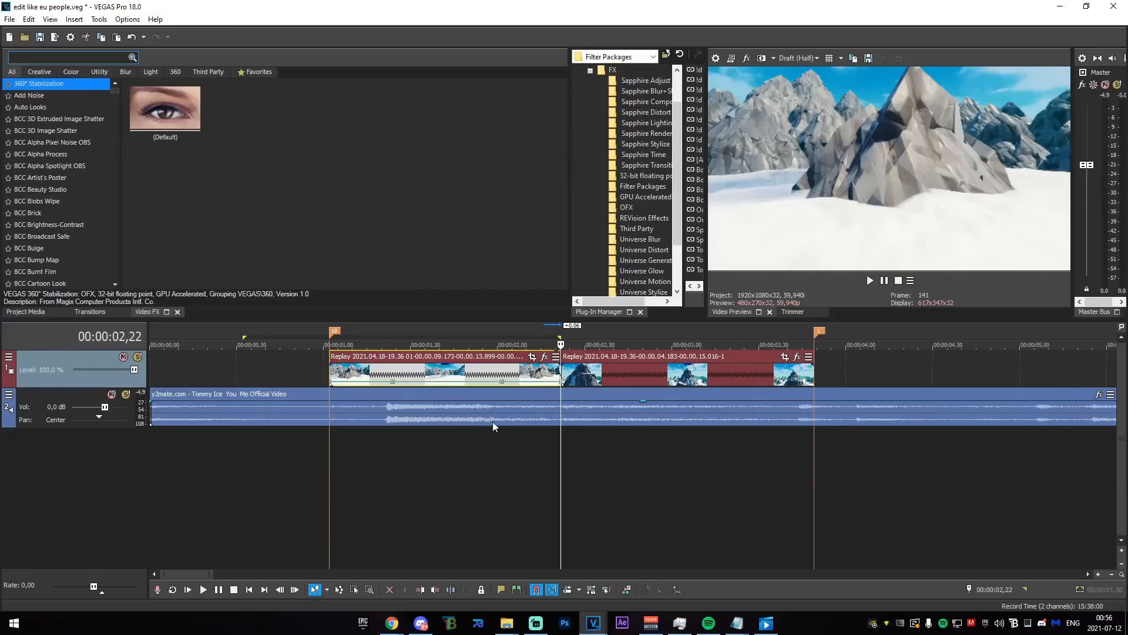
# - Set the two middle velocity points to 20% forward velocity and raise the velocity at the first clip's start and end points
pyautogui.rightClick(393, 381)
pyautogui.click(423, 181)
pyautogui.rightClick(502, 379)
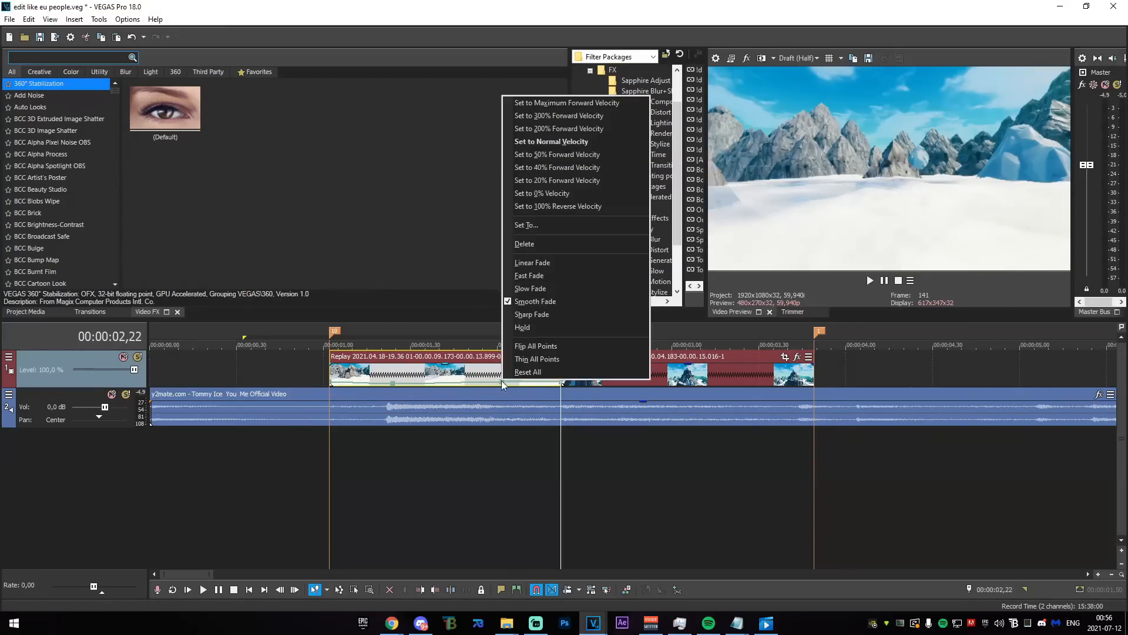
pyautogui.click(537, 186)
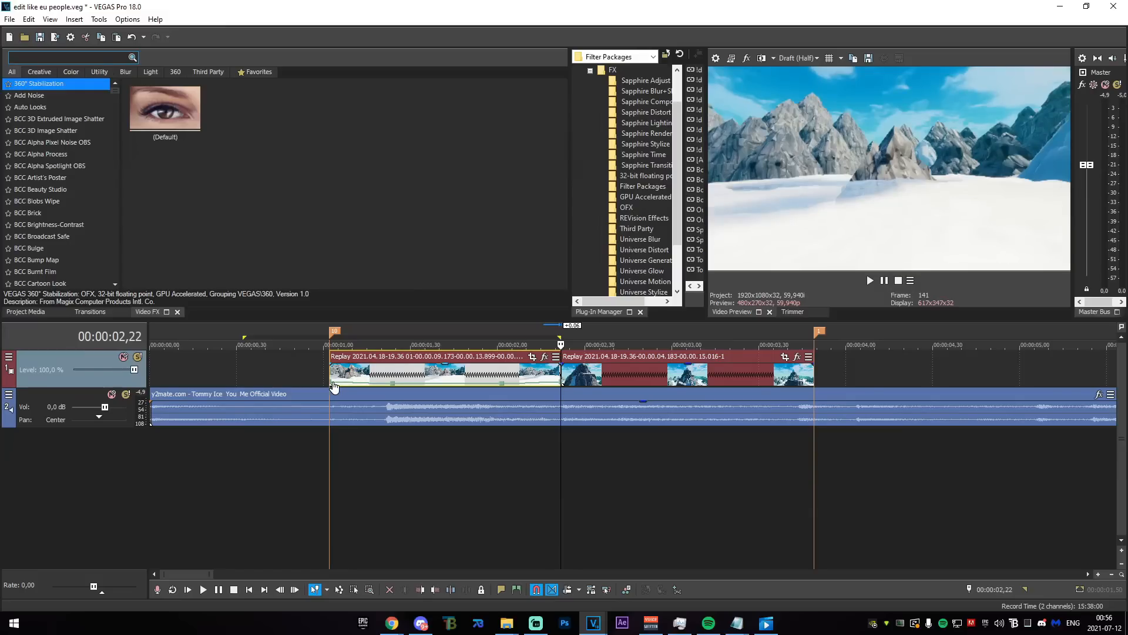
pyautogui.moveTo(332, 383); pyautogui.dragTo(332, 375)
pyautogui.moveTo(561, 384); pyautogui.dragTo(561, 381)
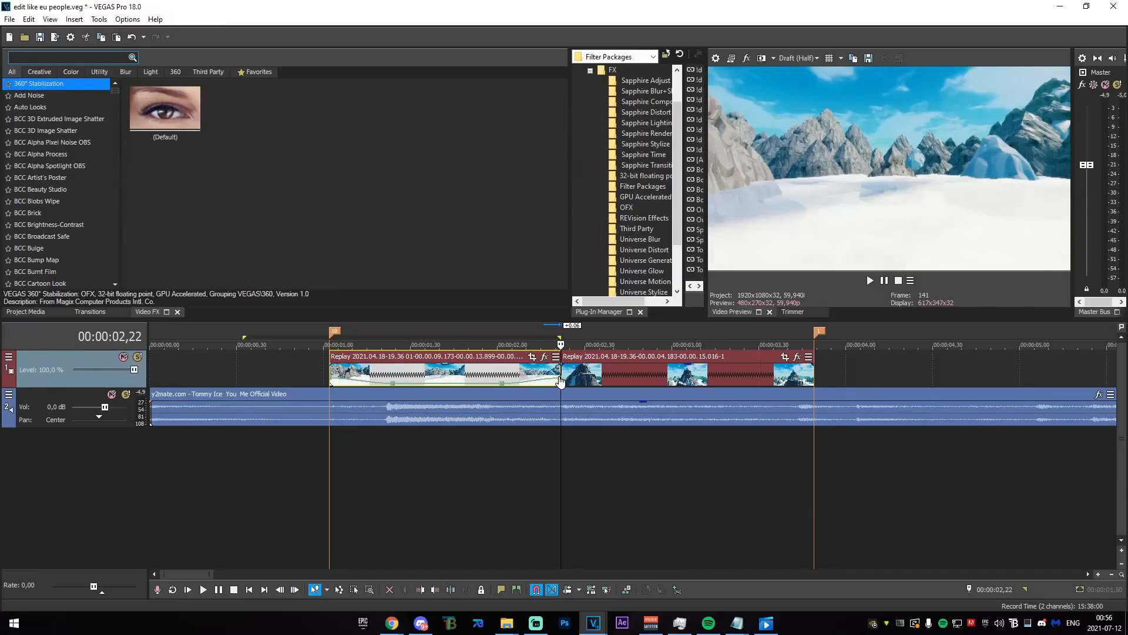
# - Apply Fast Fade to the first clip's starting velocity point and Slow Fade to the second middle point
pyautogui.rightClick(331, 379)
pyautogui.click(388, 273)
pyautogui.rightClick(499, 383)
pyautogui.click(500, 382)
pyautogui.rightClick(503, 383)
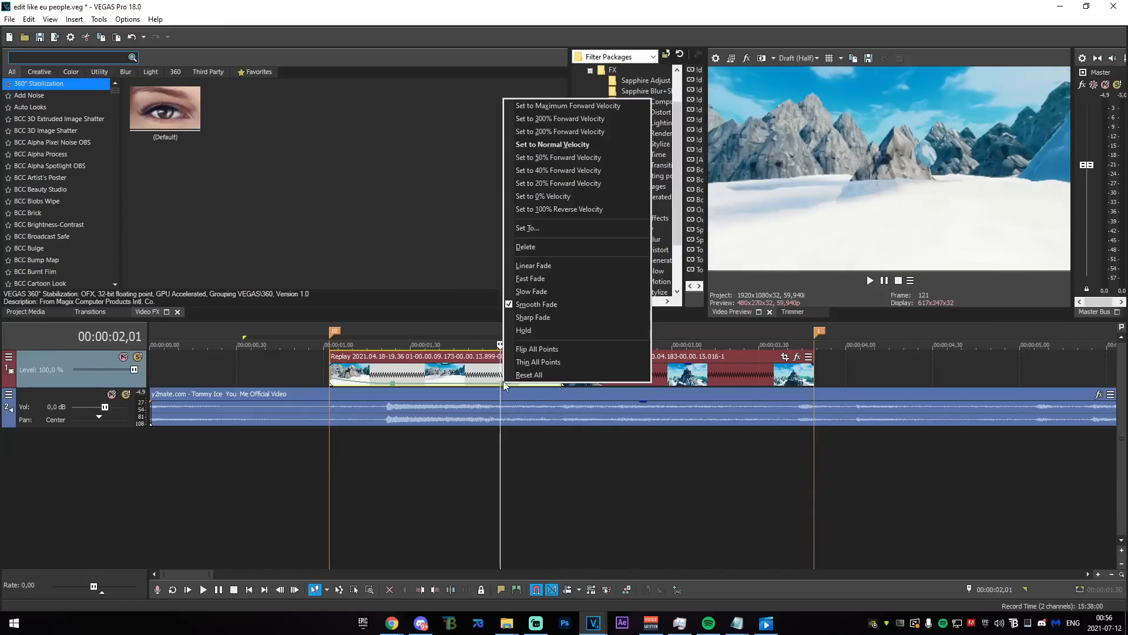
pyautogui.click(535, 292)
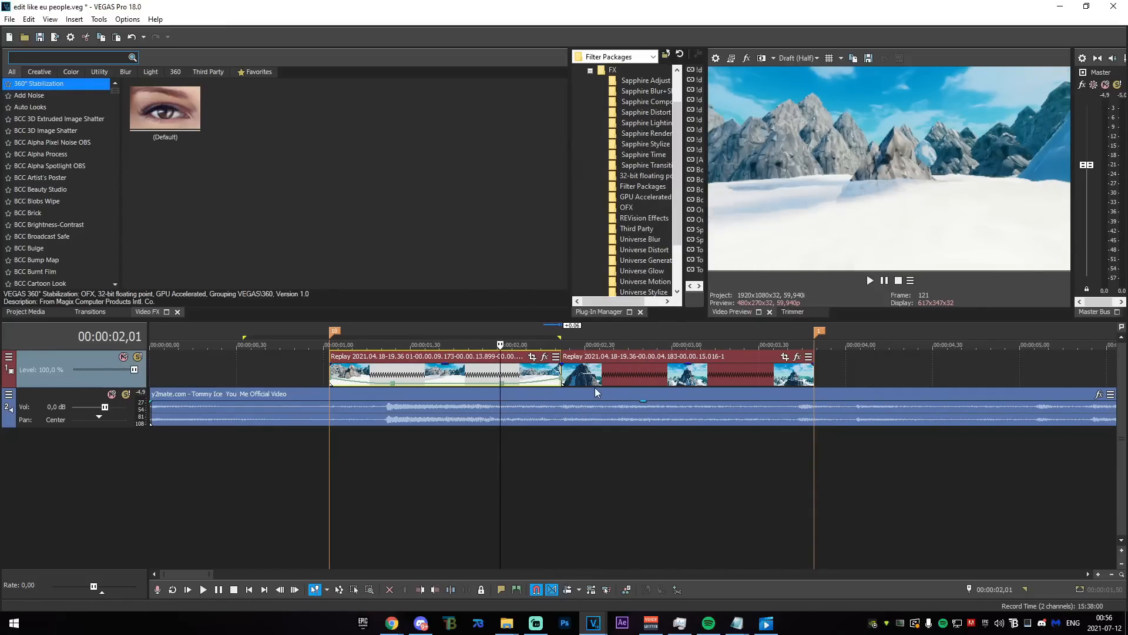
# - Paste the first clip's event attributes, including its velocity envelope, onto the second replay clip
pyautogui.rightClick(608, 377)
pyautogui.click(655, 254)
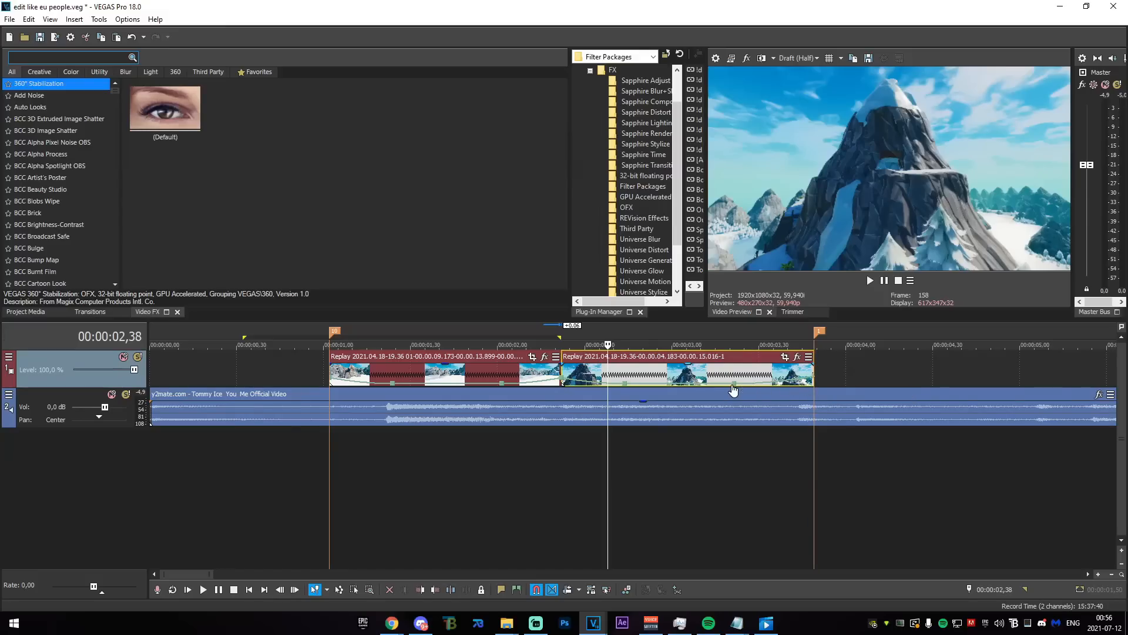
# - Play back both replay clips from the first marker to review the velocity ramps against the music
pyautogui.moveTo(864, 485); pyautogui.dragTo(119, 537)
pyautogui.click(345, 544)
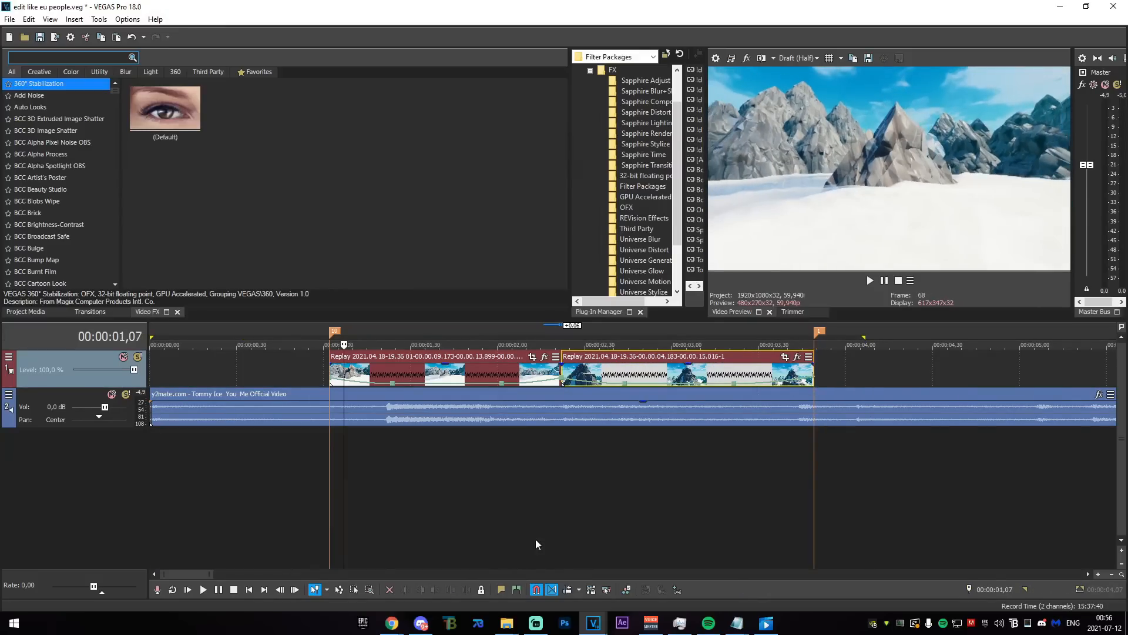
pyautogui.press('space')
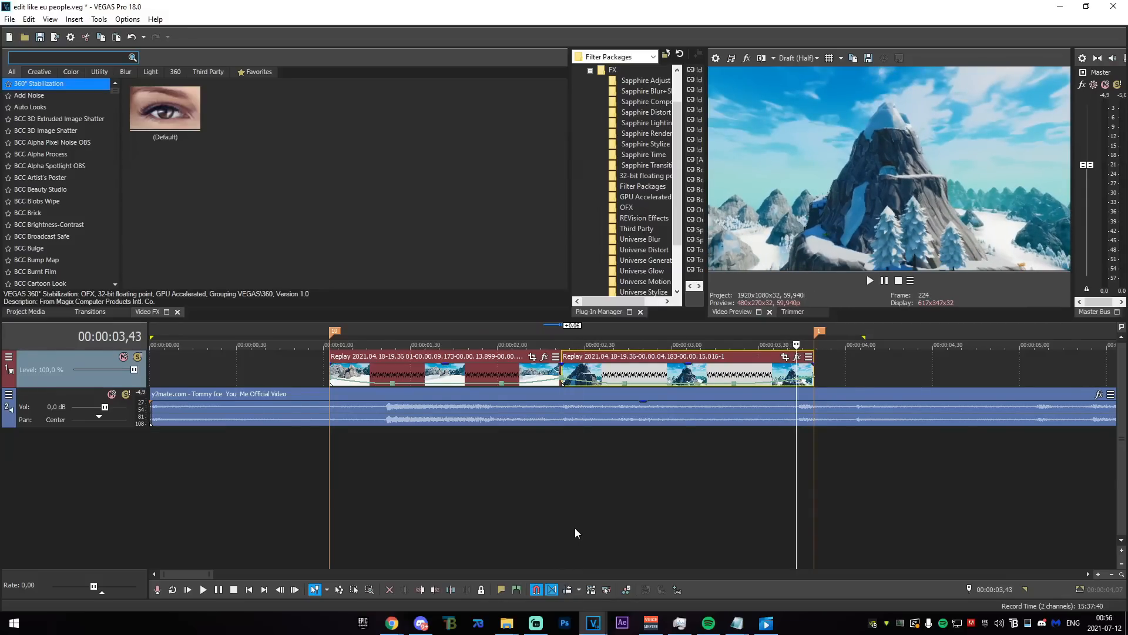
pyautogui.hotkey('shift', 'Home')
pyautogui.press('space')
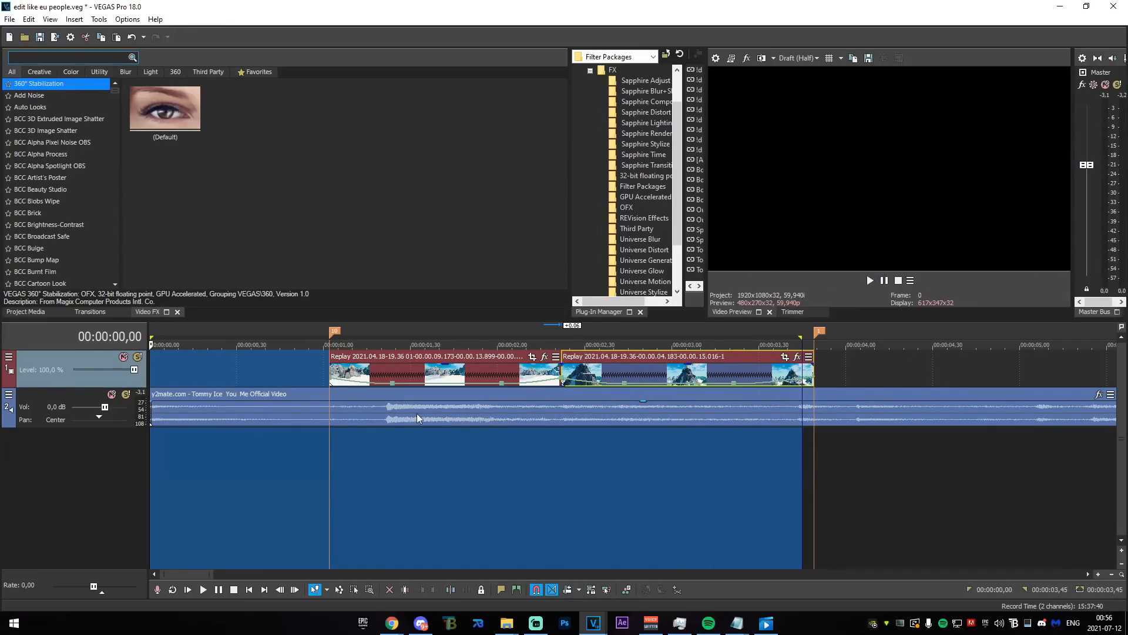
# - Adjust the velocity points at the outer edges of both replay clips, setting the second clip's end point to about 161%
pyautogui.rightClick(332, 379)
pyautogui.click(323, 400)
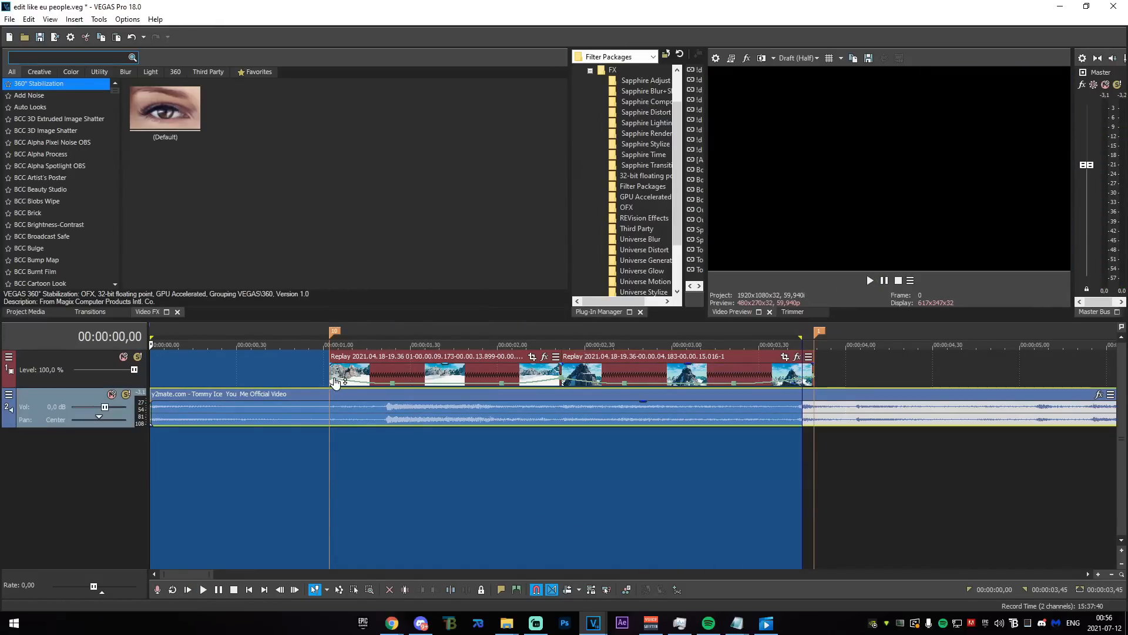
pyautogui.click(356, 520)
pyautogui.moveTo(333, 383); pyautogui.dragTo(332, 380)
pyautogui.hotkey('ctrl', 'z')
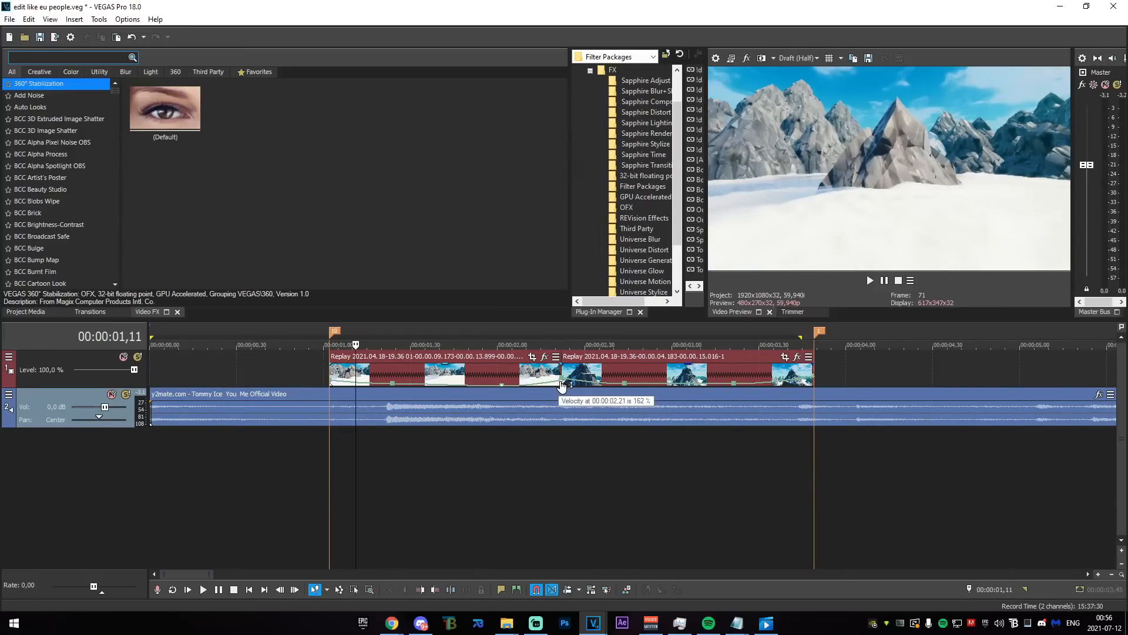
pyautogui.moveTo(559, 380); pyautogui.dragTo(565, 388)
pyautogui.hotkey('ctrl', 'z')
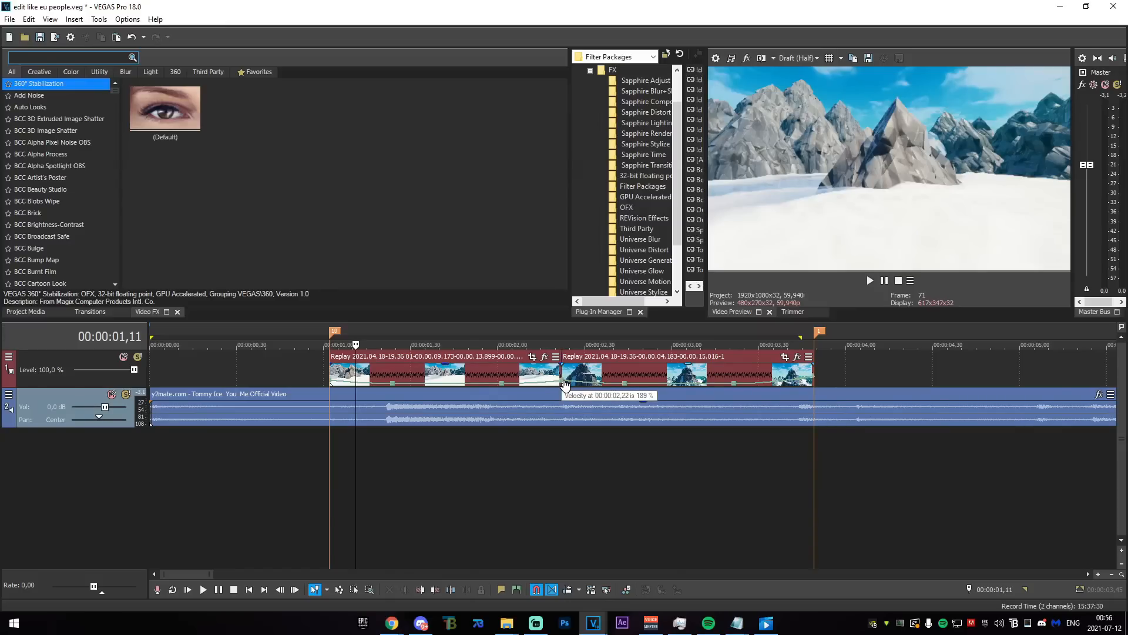
pyautogui.click(816, 383)
pyautogui.moveTo(814, 382); pyautogui.dragTo(818, 385)
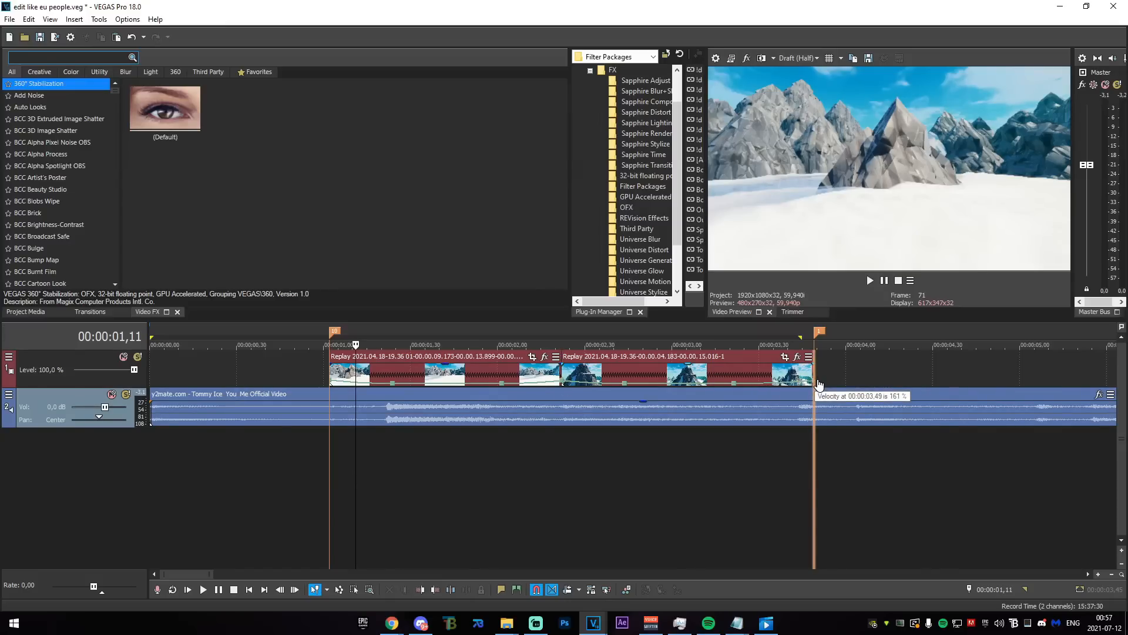
# - Play the range from about 00:00:00,13 to 00:00:04,21 to check the adjusted velocities
pyautogui.moveTo(905, 497); pyautogui.dragTo(189, 500)
pyautogui.click(426, 474)
pyautogui.press('BackSpace')
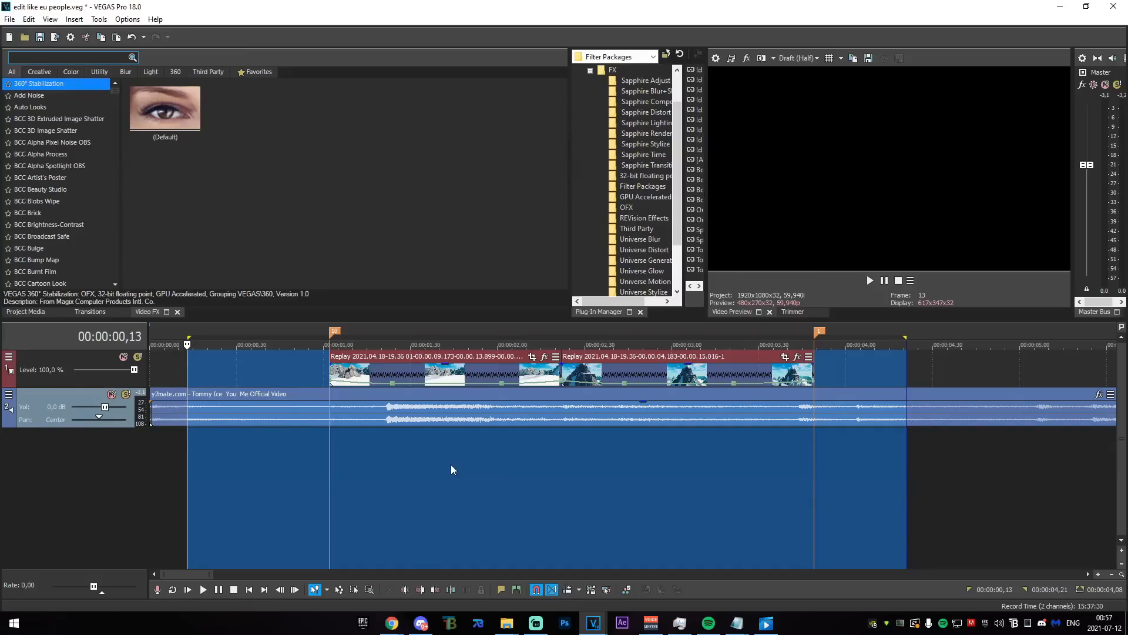
pyautogui.press('space')
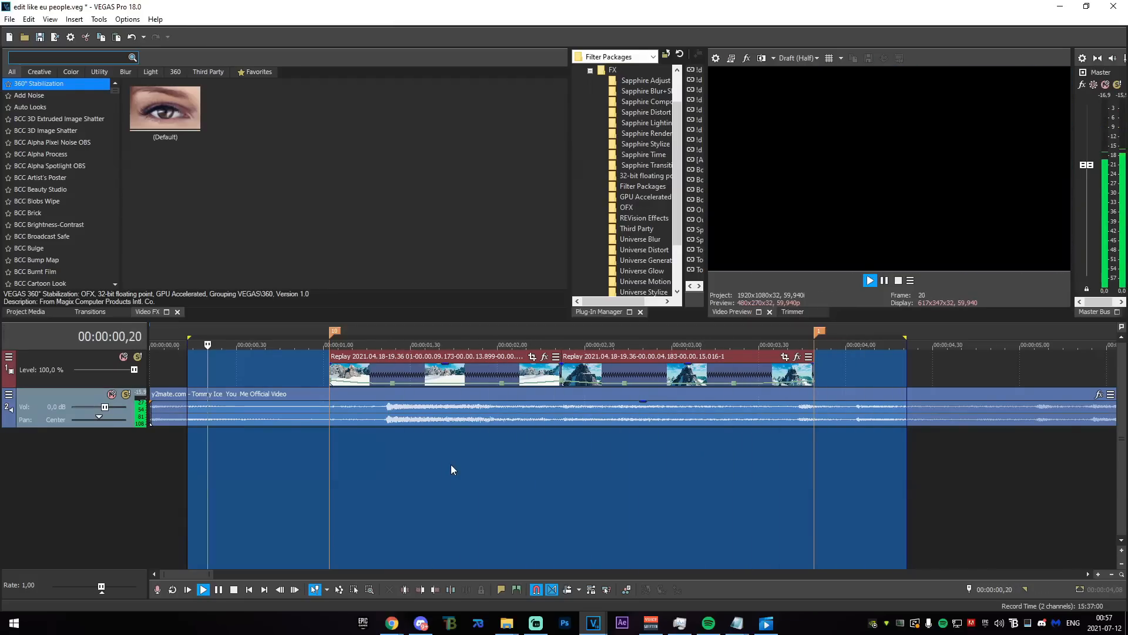
# - Add one velocity point at the middle of the first replay clip and delete its two older inner points
pyautogui.doubleClick(450, 384)
pyautogui.rightClick(392, 384)
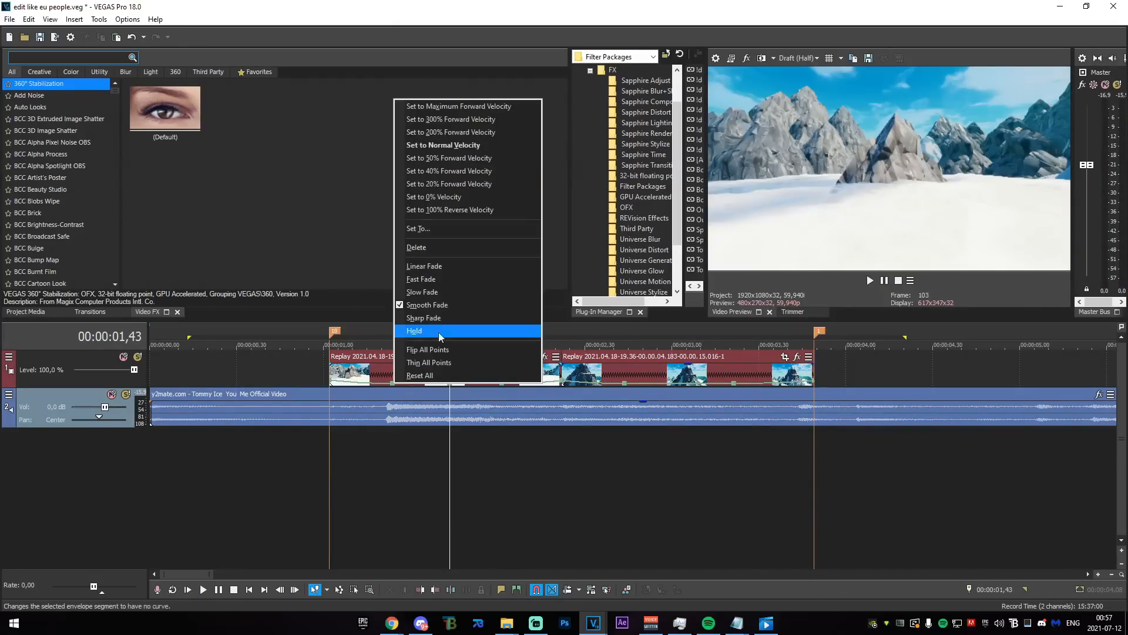
pyautogui.click(430, 248)
pyautogui.rightClick(501, 385)
pyautogui.click(538, 252)
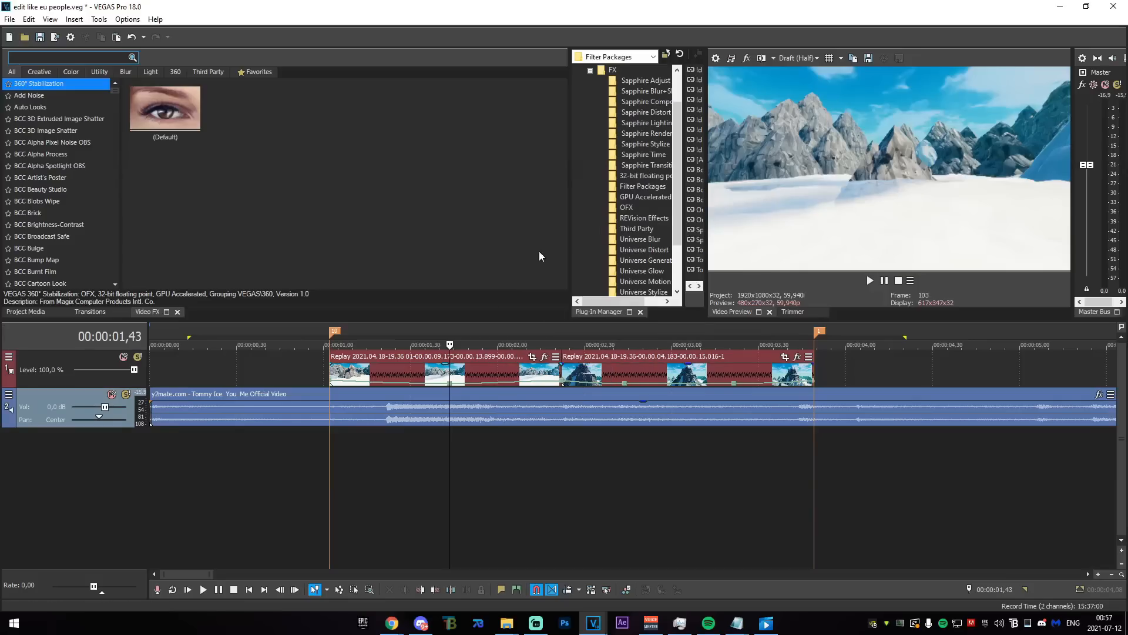
# - Add one velocity point at the middle of the second replay clip and delete its two older inner points
pyautogui.doubleClick(689, 384)
pyautogui.rightClick(735, 384)
pyautogui.click(773, 248)
pyautogui.rightClick(624, 384)
pyautogui.click(661, 248)
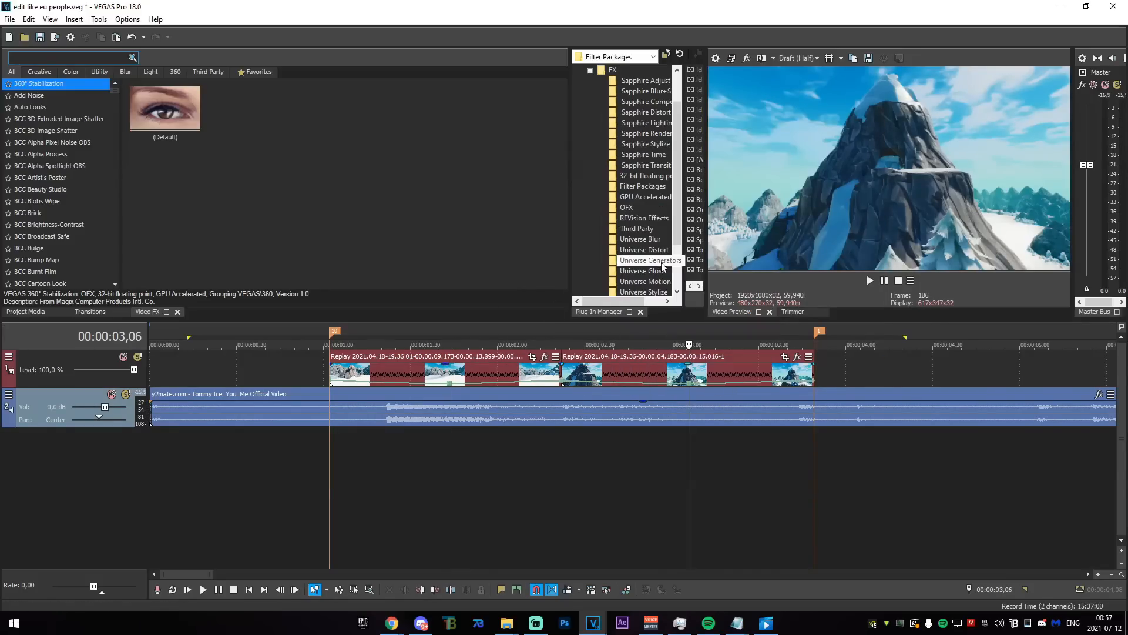
# - Apply Smooth Fade to the first replay clip's middle velocity point
pyautogui.rightClick(451, 385)
pyautogui.click(483, 304)
pyautogui.rightClick(681, 386)
pyautogui.click(721, 435)
# - Review the section containing both replay clips up to the cut between them
pyautogui.scroll(-3, 470, 484)
pyautogui.moveTo(245, 485); pyautogui.dragTo(462, 499)
pyautogui.click(435, 505)
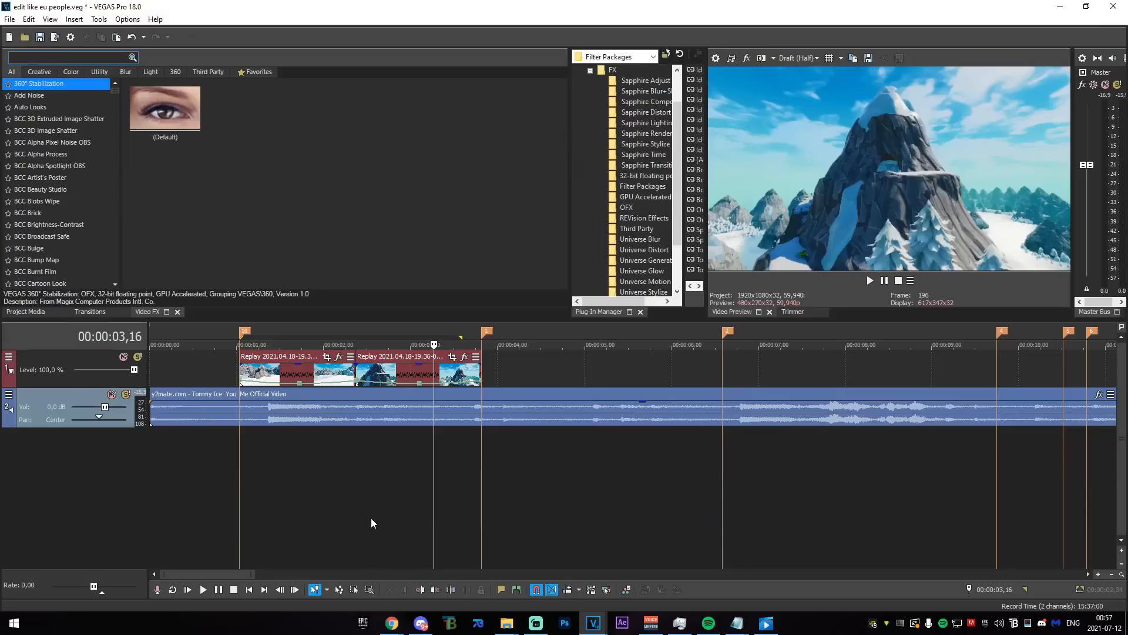
pyautogui.click(356, 506)
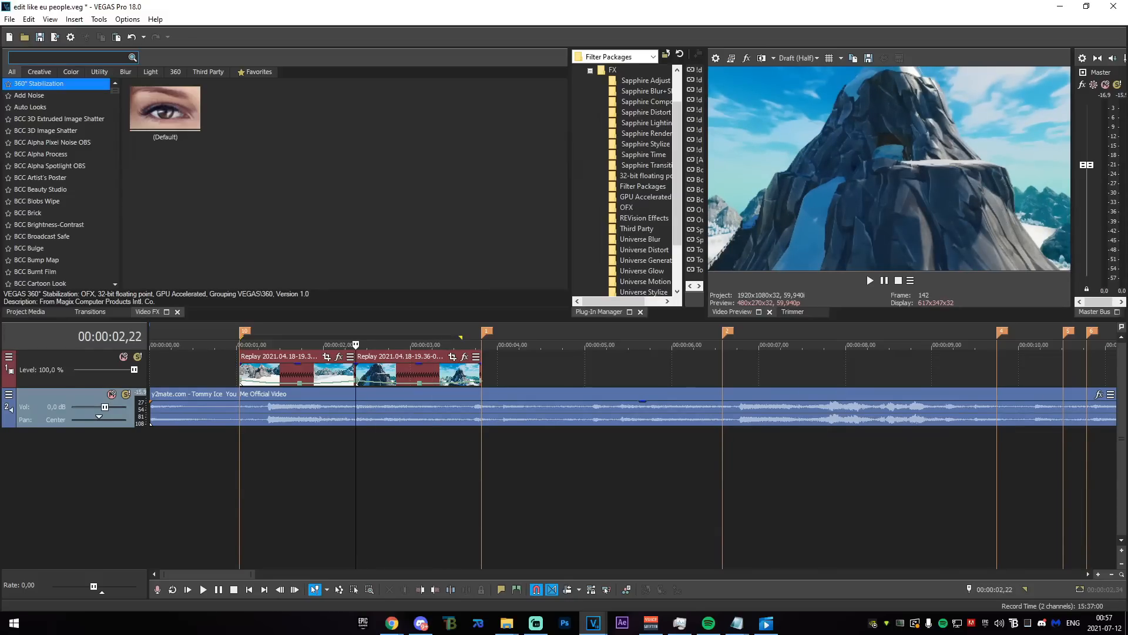
# - Move the Comp 1_53 text clip above the replay clips and cut away the part before the first marker
pyautogui.hotkey('alt', 'Tab')
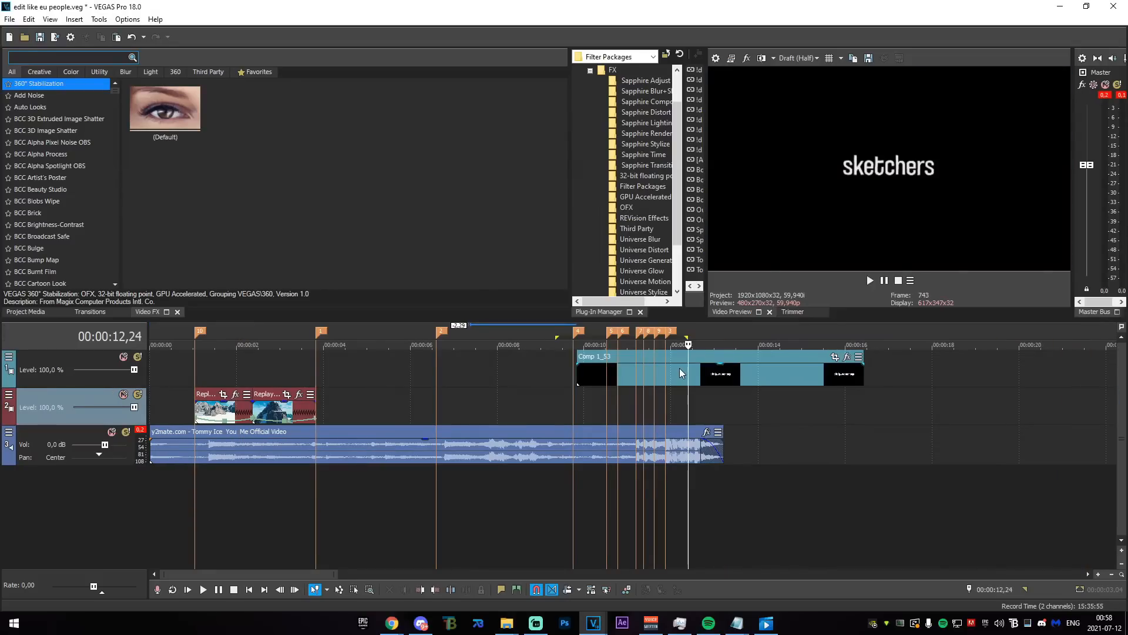
pyautogui.moveTo(679, 368); pyautogui.dragTo(298, 385)
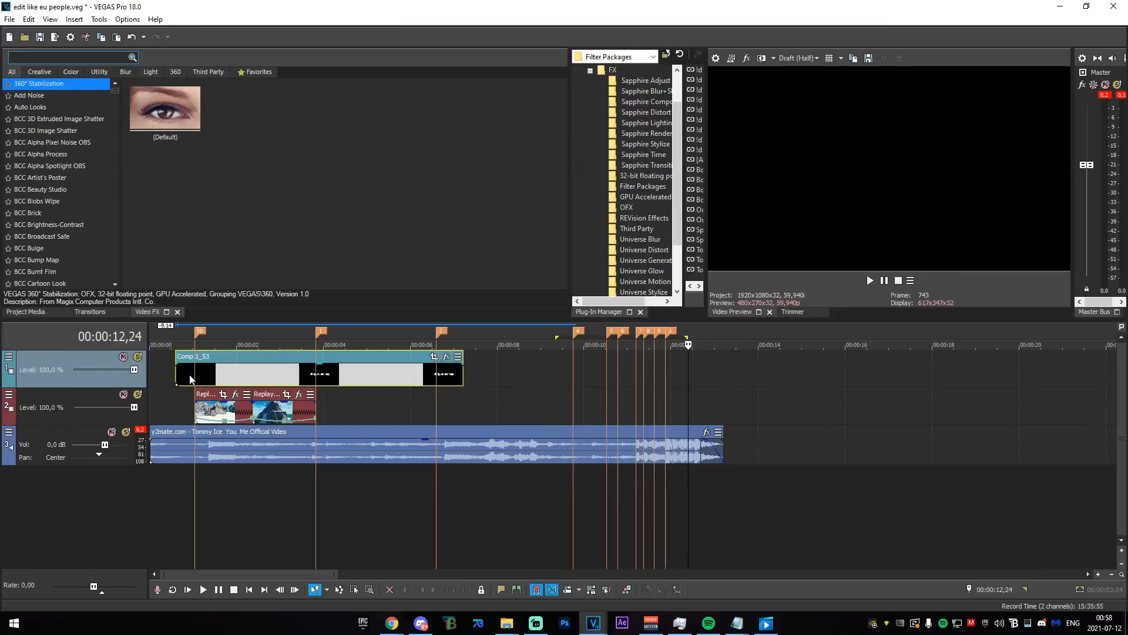
pyautogui.click(195, 378)
pyautogui.scroll(4, 387, 374)
pyautogui.moveTo(459, 377); pyautogui.dragTo(446, 379)
pyautogui.press('s')
pyautogui.press('Delete')
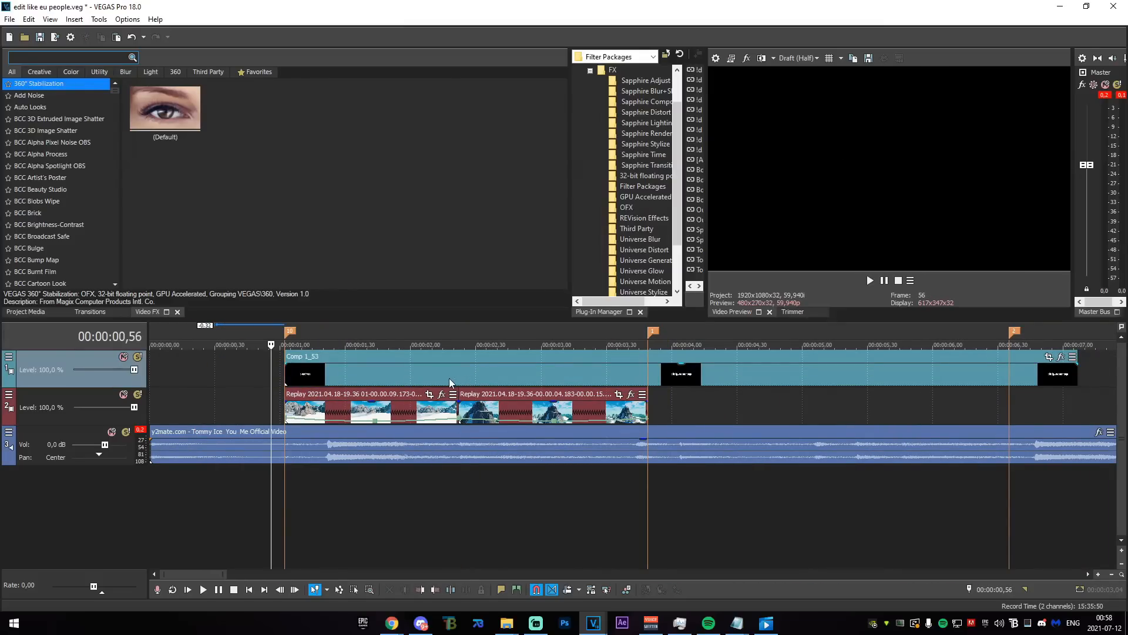
# - Split Comp 1_53 at the cut between the replay clips, shift its later part about 1.25 s earlier and remove the leftover before the first marker
pyautogui.click(458, 376)
pyautogui.press('s')
pyautogui.moveTo(564, 376); pyautogui.dragTo(379, 383)
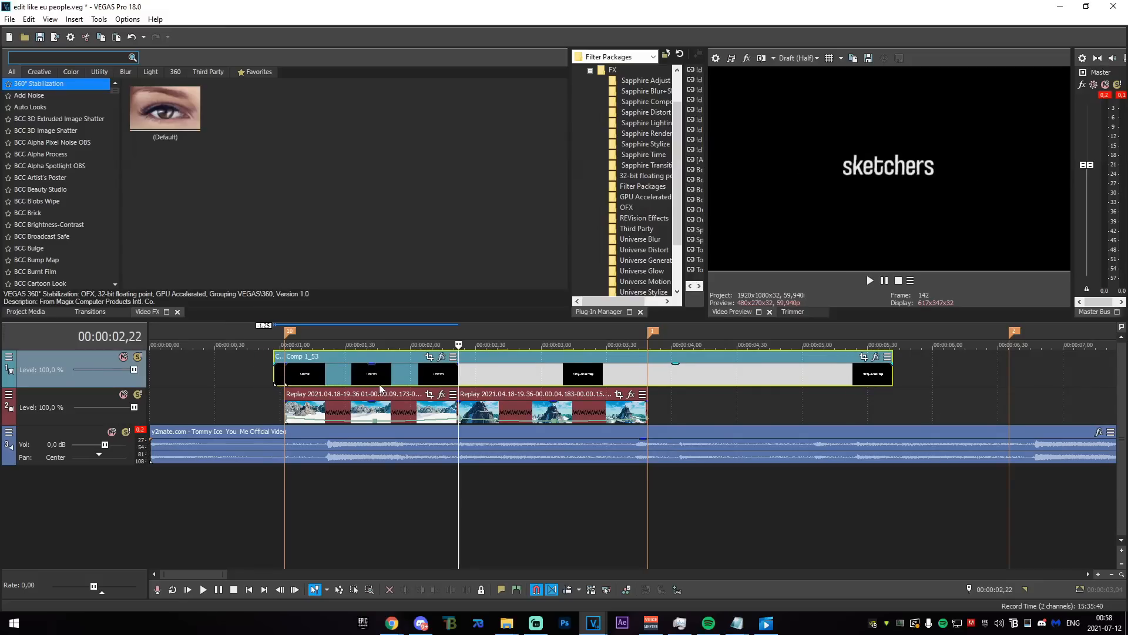
pyautogui.scroll(3, 467, 415)
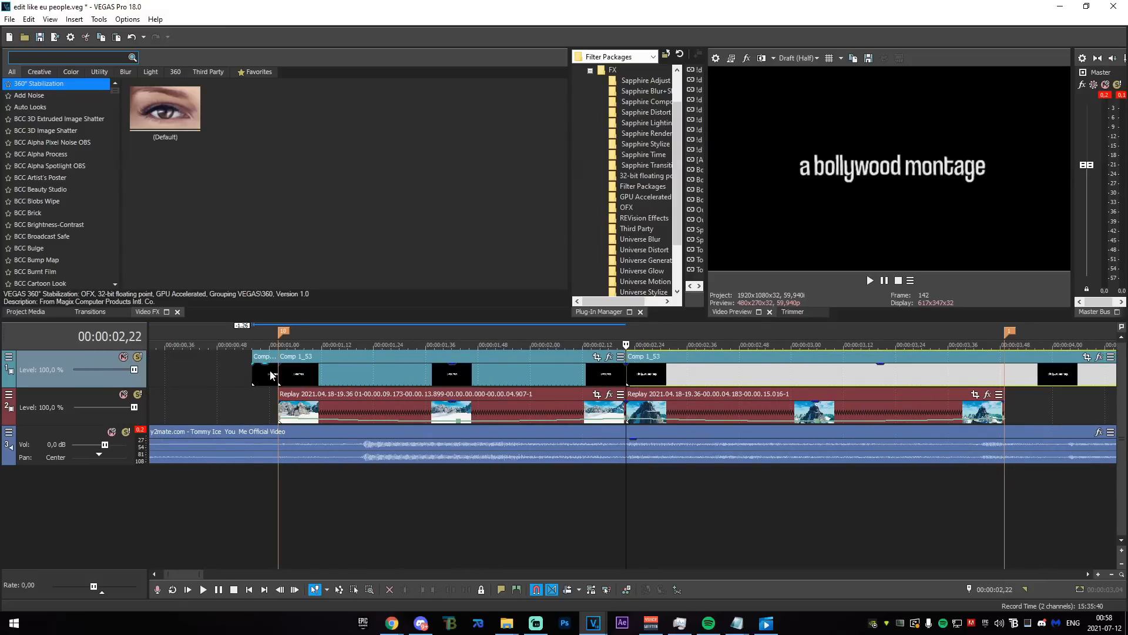
pyautogui.click(265, 374)
pyautogui.press('Delete')
# - Split the Comp 1_53 text clip at the second replay clip's end and delete the remainder
pyautogui.scroll(-3, 563, 408)
pyautogui.click(649, 382)
pyautogui.press('s')
pyautogui.click(680, 379)
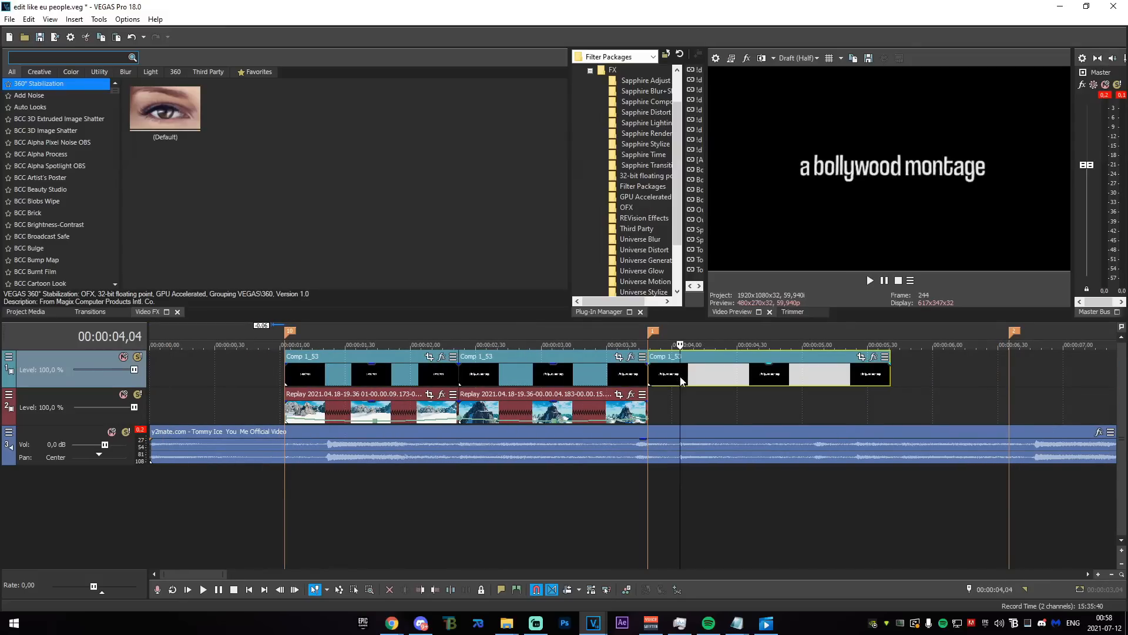
pyautogui.press('Delete')
# - Set the alpha channel of the Comp 1_53 media to Straight (unmatted)
pyautogui.rightClick(558, 376)
pyautogui.click(617, 599)
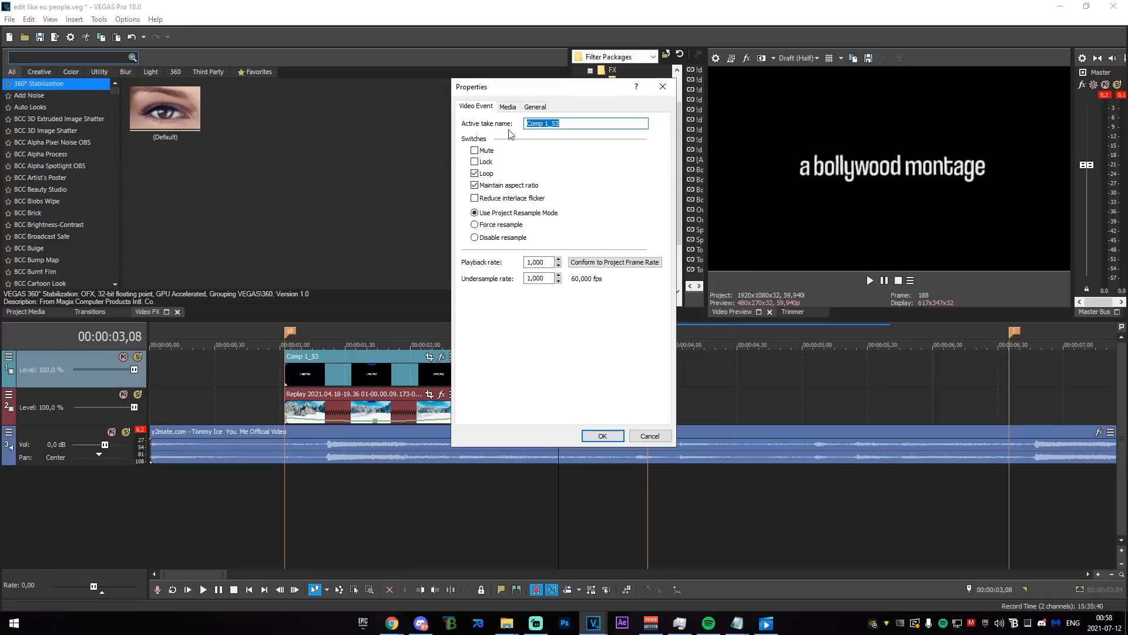
pyautogui.click(508, 107)
pyautogui.click(607, 316)
pyautogui.click(596, 342)
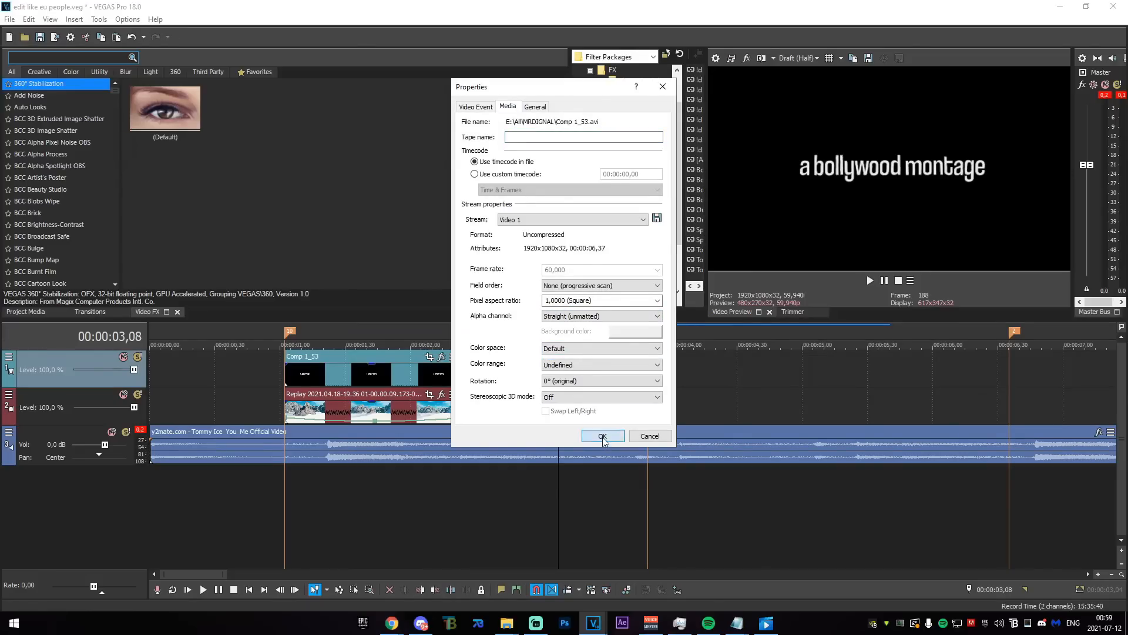
pyautogui.click(603, 436)
# - Review the text overlay across both replay clips and return to the first clip's start
pyautogui.moveTo(256, 504); pyautogui.dragTo(646, 539)
pyautogui.click(647, 538)
pyautogui.click(297, 517)
pyautogui.click(278, 511)
pyautogui.click(283, 513)
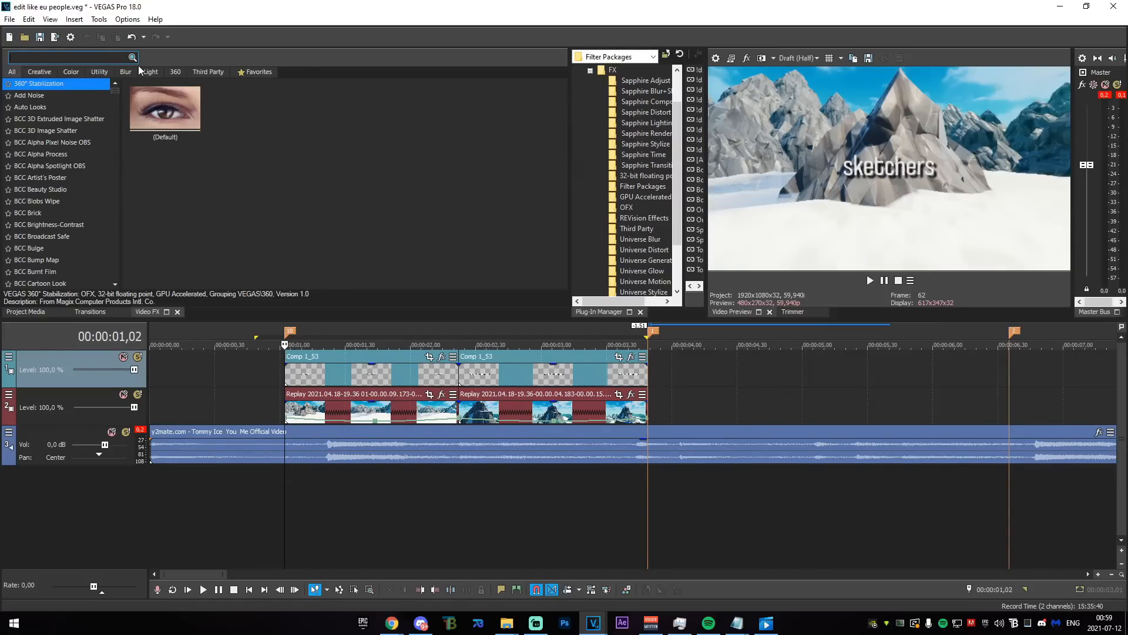
# - Find the S_BlurMoCurves effect and apply its dig preset to the first replay clip
pyautogui.write('blurmocur')
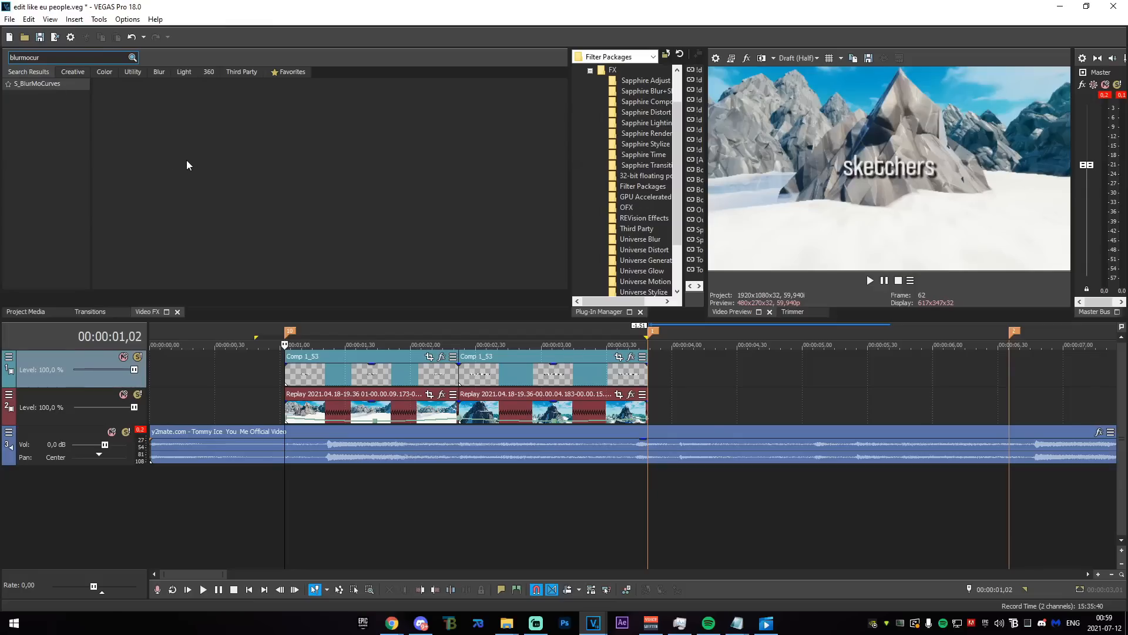
pyautogui.moveTo(215, 160); pyautogui.dragTo(550, 419)
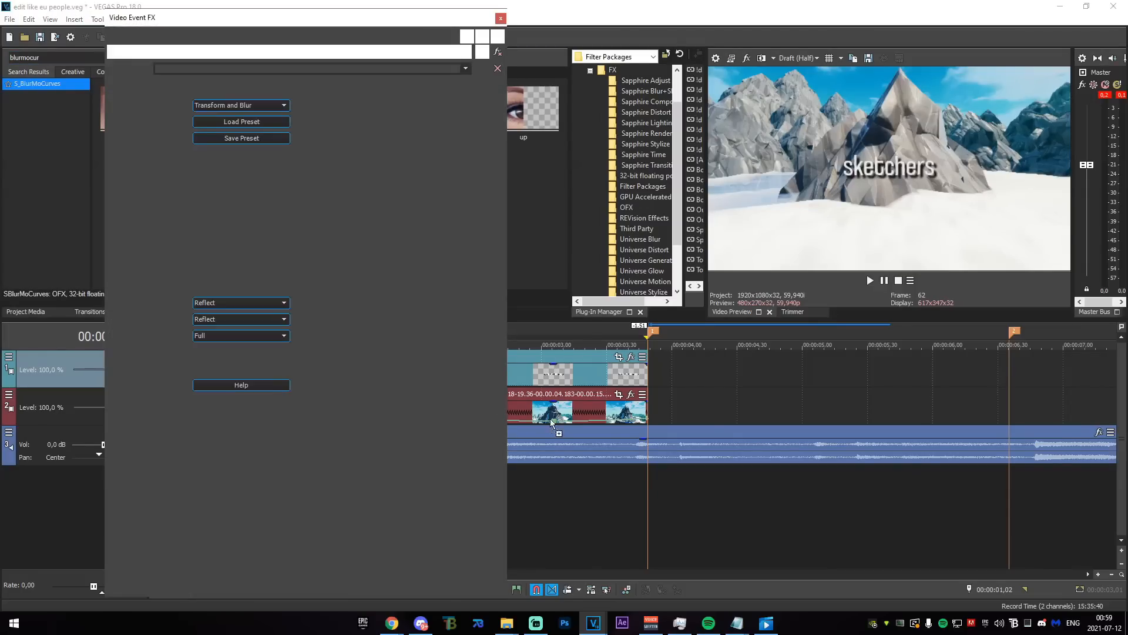
pyautogui.scroll(2, 632, 454)
# - Enable Z Dist animation for the first replay clip with a keyframe six frames before its end, at 00:00:02,16
pyautogui.click(767, 412)
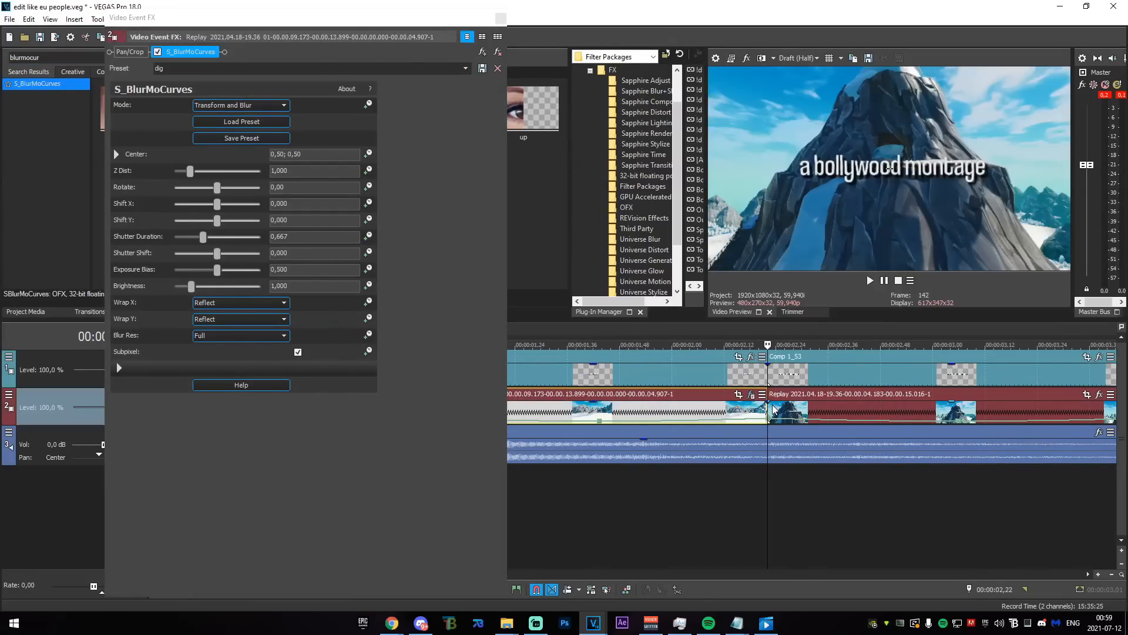
pyautogui.press('Left')
pyautogui.press('Left')
pyautogui.press('Left')
pyautogui.press('Left')
pyautogui.press('Left')
pyautogui.press('Left')
pyautogui.click(368, 171)
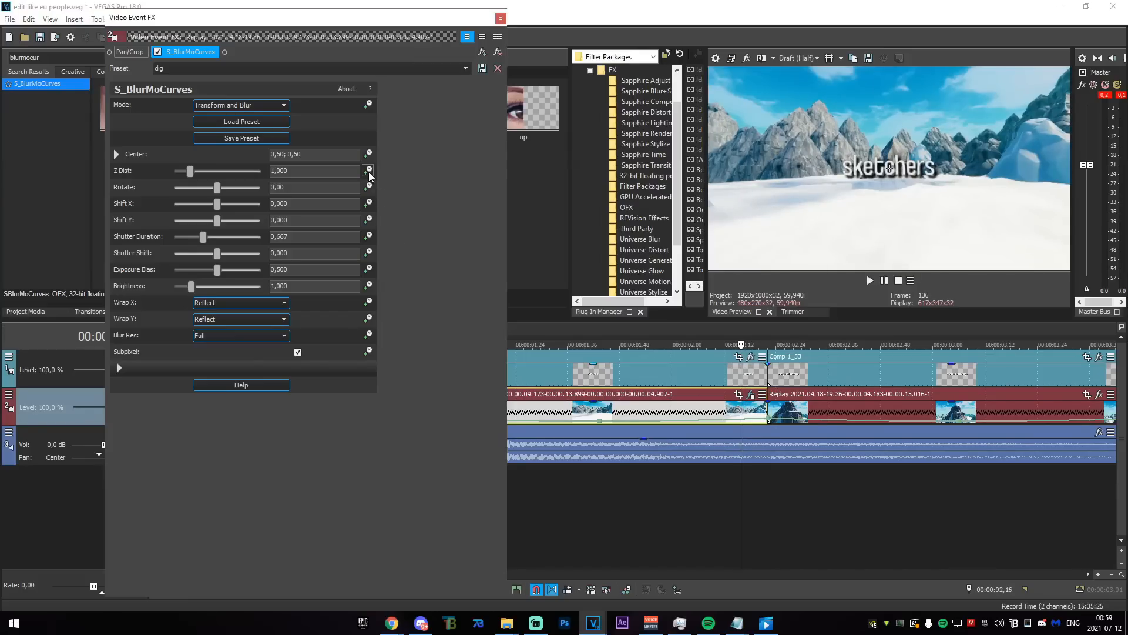
# - Set Z Dist to 1,5 at the first replay clip's last frame and change the curve of the keyframe before it
pyautogui.moveTo(470, 492); pyautogui.dragTo(492, 492)
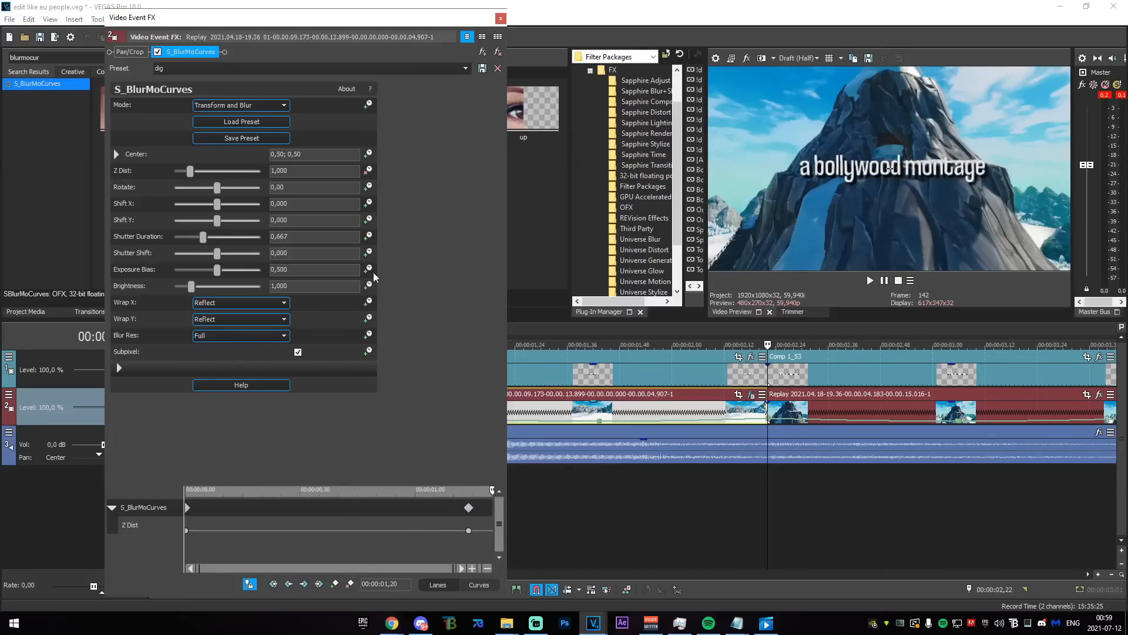
pyautogui.press('Left')
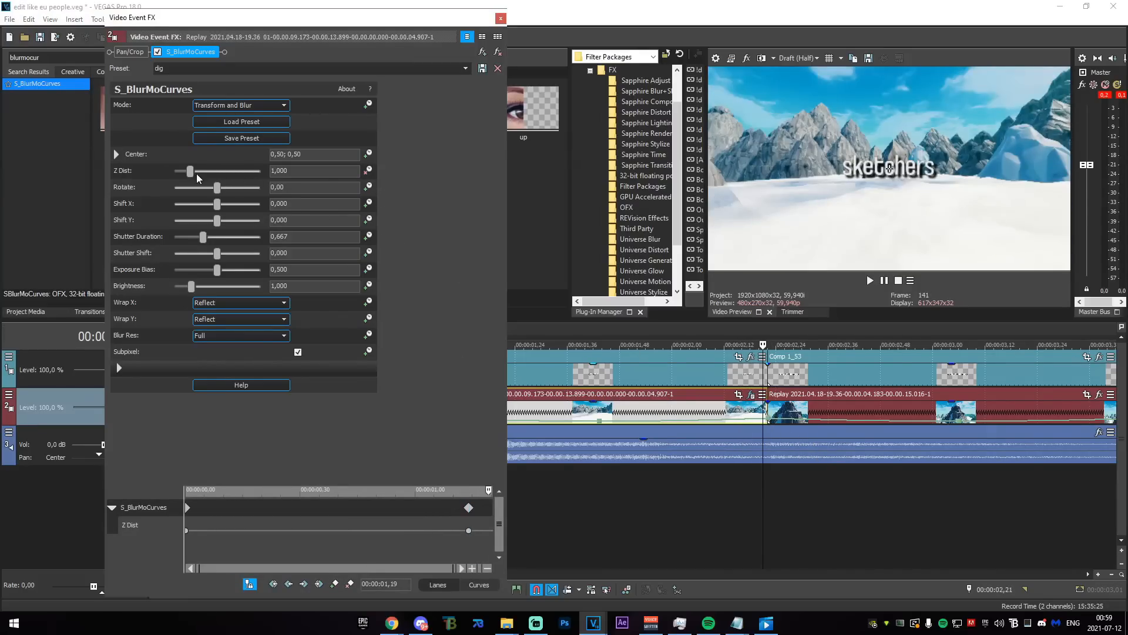
pyautogui.moveTo(198, 178); pyautogui.dragTo(201, 178)
pyautogui.write('1,5')
pyautogui.press('Return')
pyautogui.moveTo(489, 528); pyautogui.dragTo(543, 532)
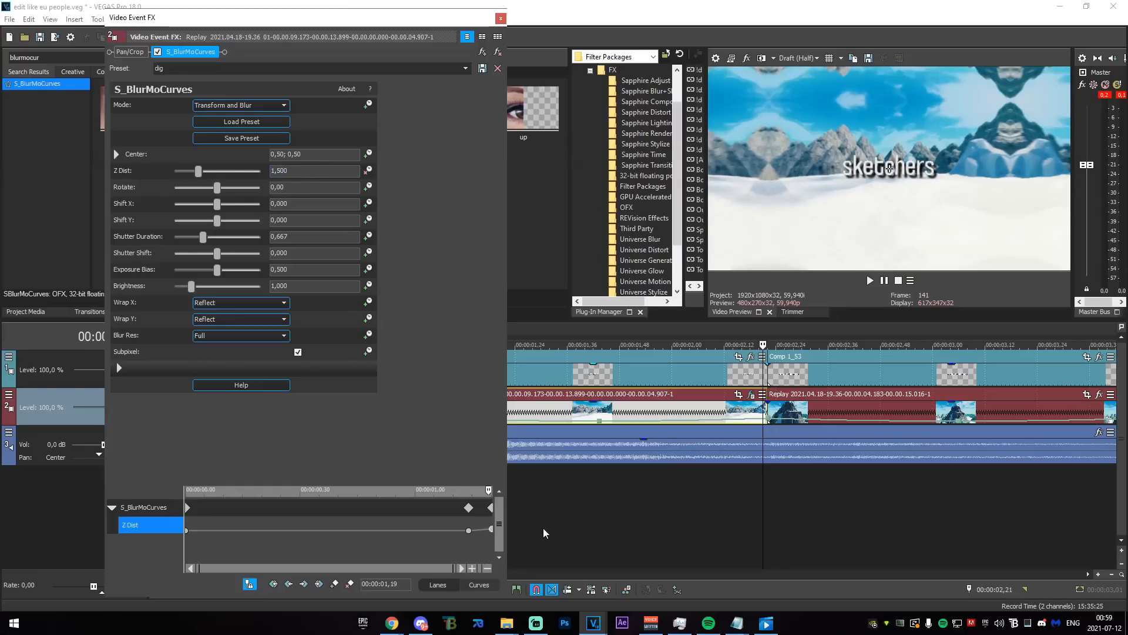
pyautogui.rightClick(469, 530)
pyautogui.click(508, 464)
pyautogui.click(500, 17)
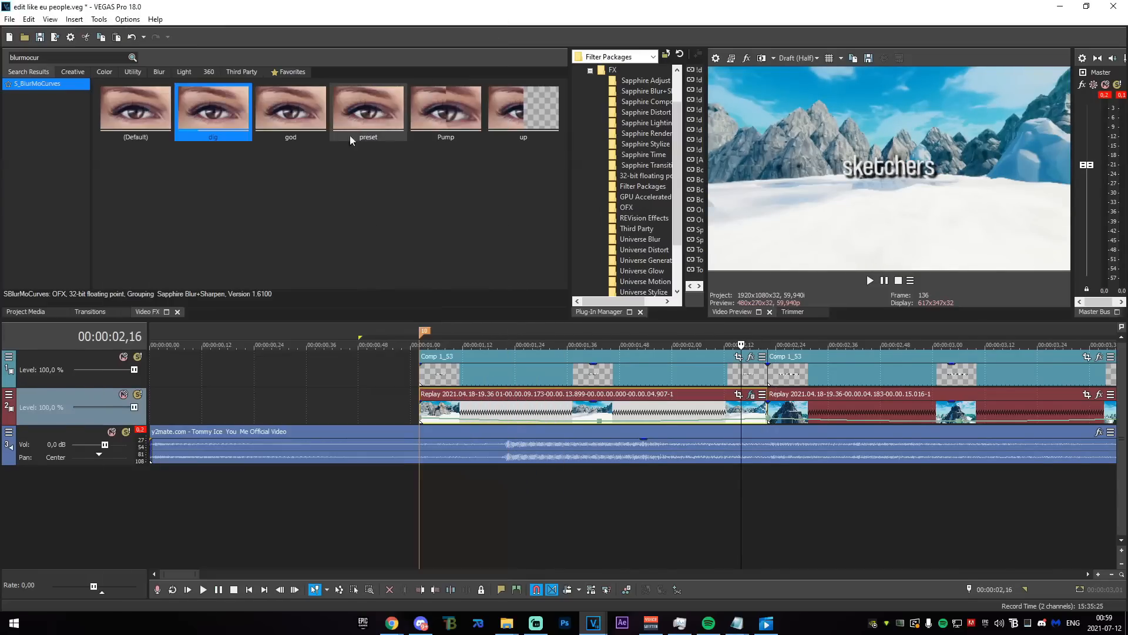
# - Apply the S_BlurMoCurves dig preset to the second replay clip and add a Z Dist keyframe shortly after its start
pyautogui.moveTo(811, 405); pyautogui.dragTo(812, 407)
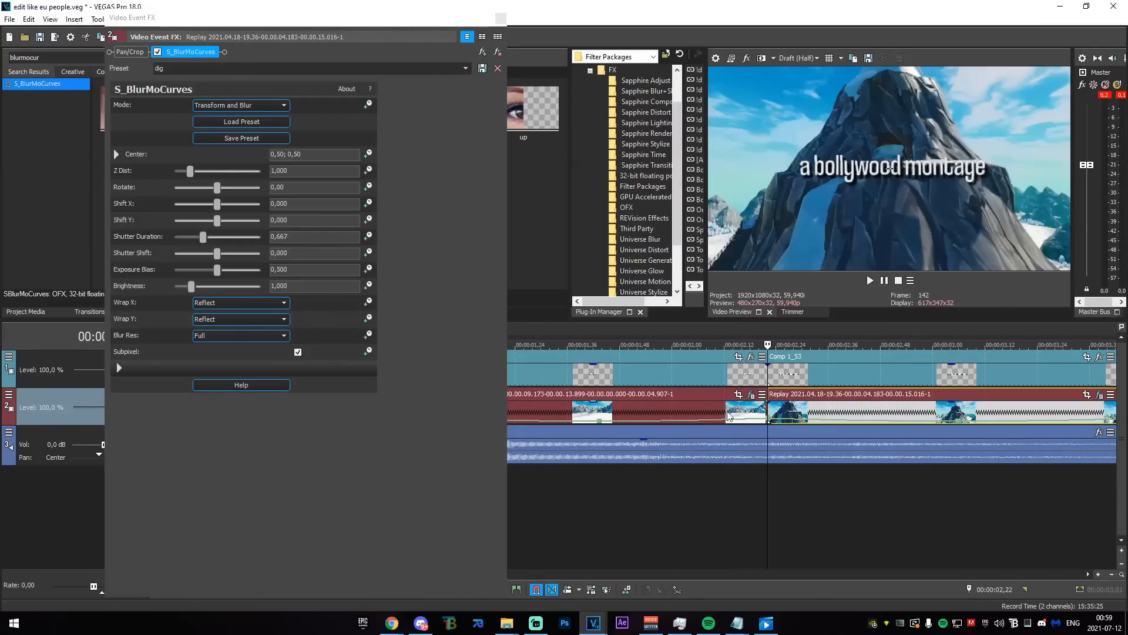
pyautogui.moveTo(187, 497); pyautogui.dragTo(221, 497)
pyautogui.click(224, 501)
pyautogui.click(334, 583)
pyautogui.moveTo(223, 489); pyautogui.dragTo(186, 491)
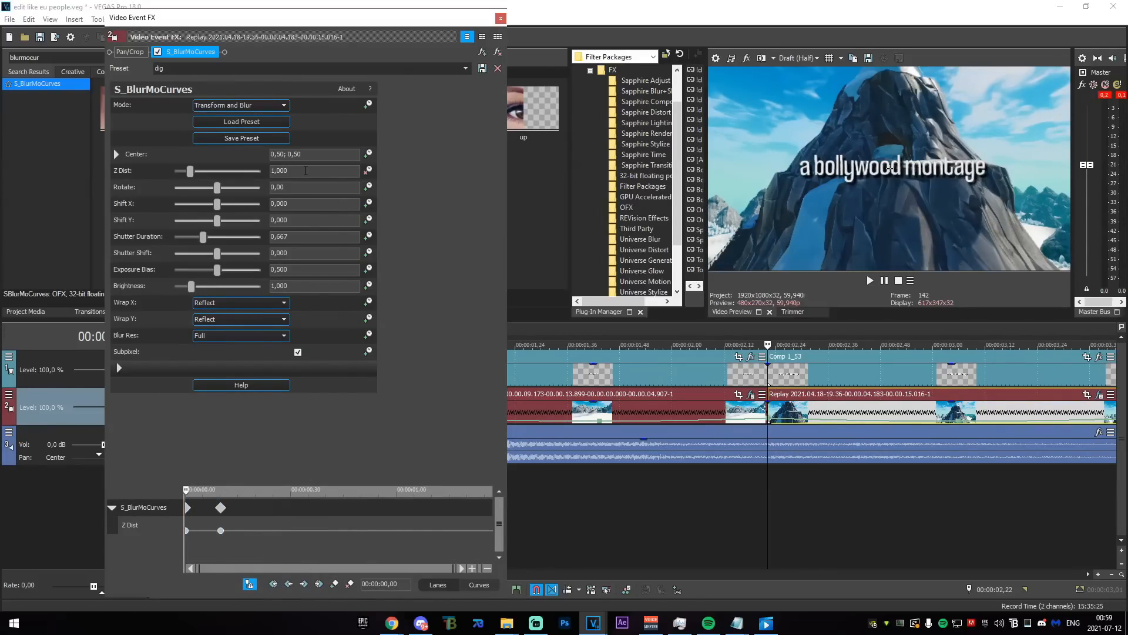
# - Set Z Dist to 0,5 at the second replay clip's first frame and change that keyframe's curve
pyautogui.moveTo(293, 171); pyautogui.dragTo(56, 169)
pyautogui.write('0,5')
pyautogui.press('Return')
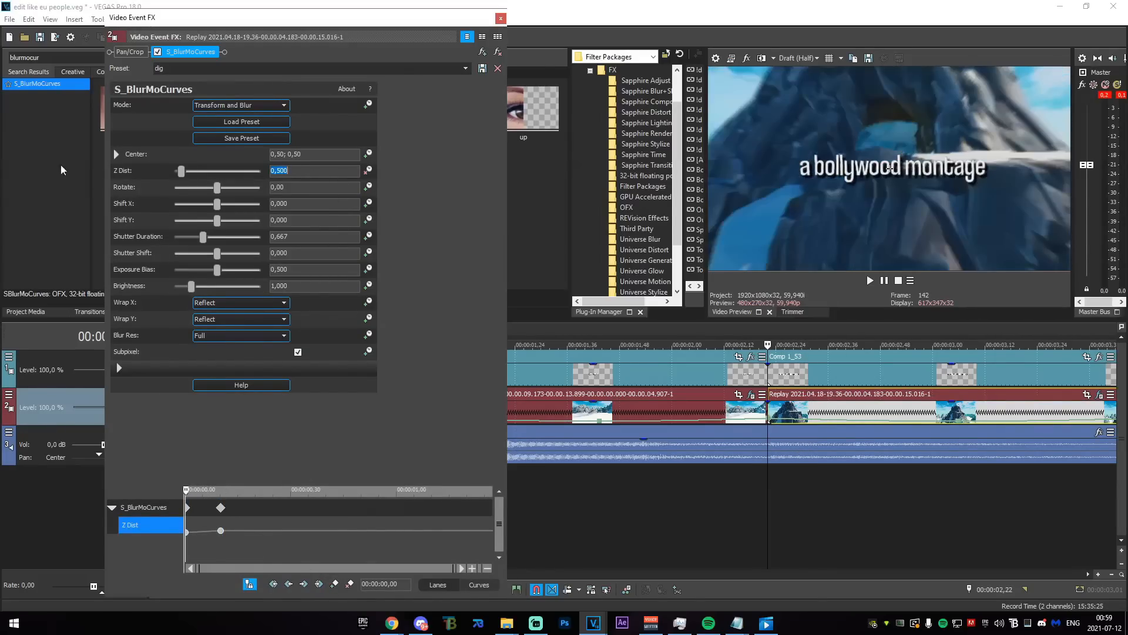
pyautogui.rightClick(187, 531)
pyautogui.click(236, 453)
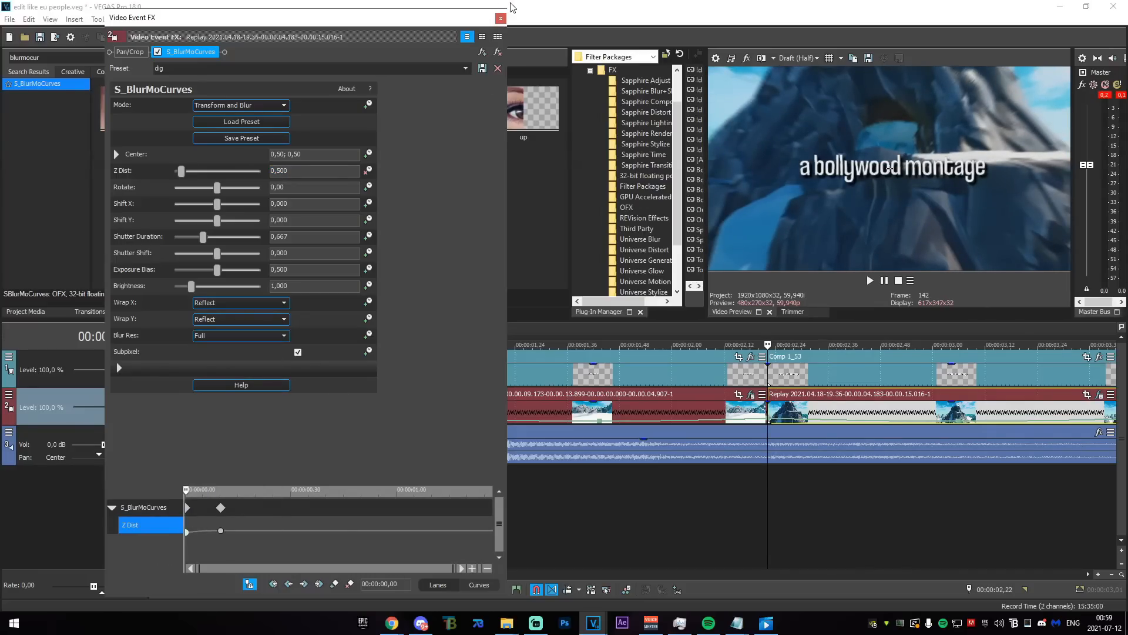
# - Close the effect settings and play back the zoom transition between the two replay clips
pyautogui.click(501, 18)
pyautogui.moveTo(607, 499); pyautogui.dragTo(913, 497)
pyautogui.press('space')
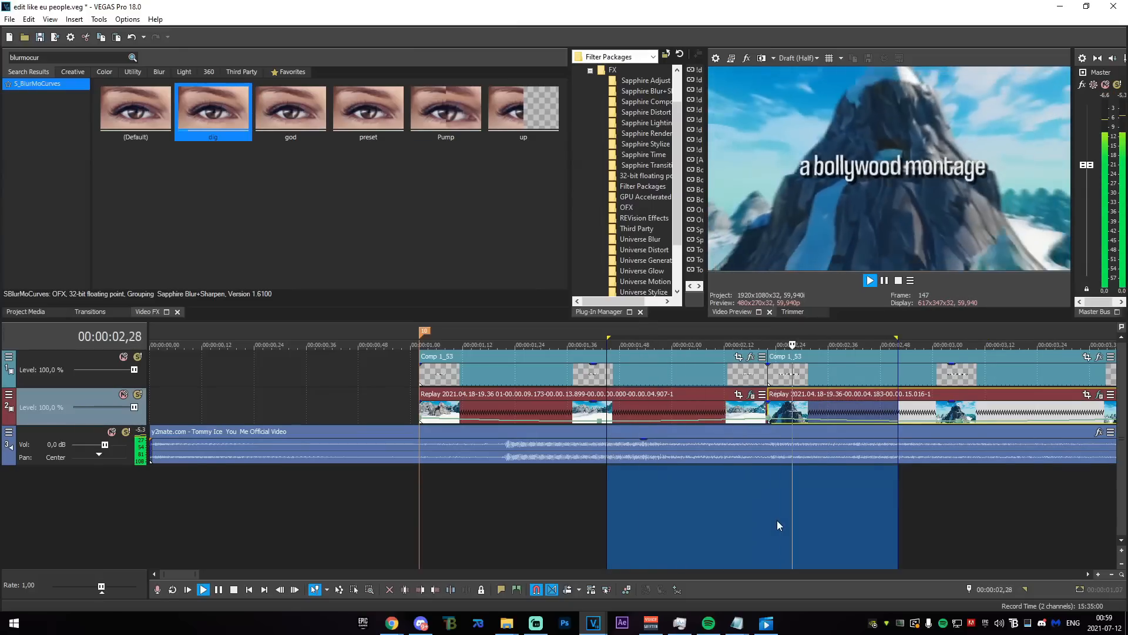
pyautogui.click(721, 524)
pyautogui.moveTo(659, 521)
pyautogui.mouseDown()
pyautogui.moveTo(864, 516)
pyautogui.moveTo(833, 517)
pyautogui.mouseUp()
pyautogui.click(834, 517)
pyautogui.scroll(-1, 775, 509)
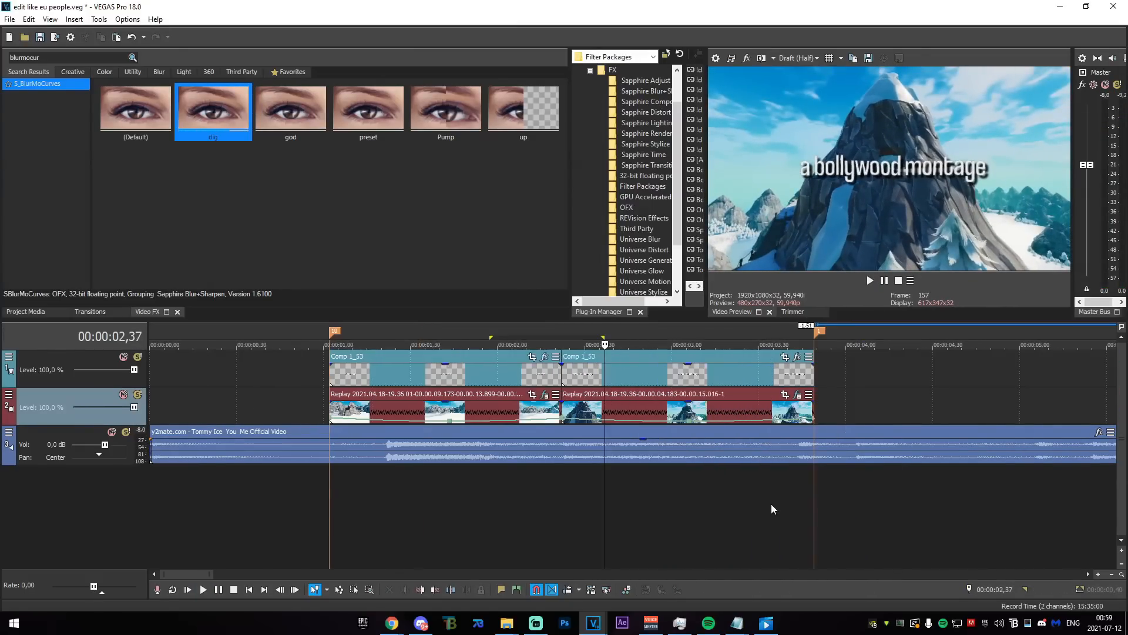
# - Render the range from 00:00:01,02 to 00:00:03,49 as MAGIX AVC/AAC MP4 with the Internet HD 1080p 59.94 fps template
pyautogui.scroll(-2, 588, 514)
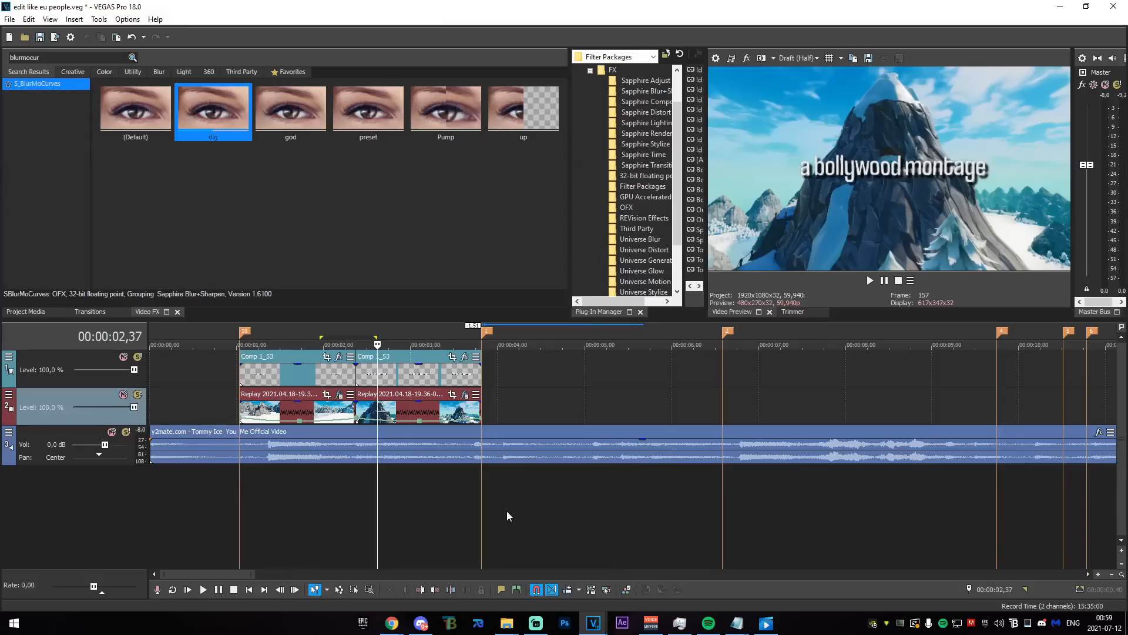
pyautogui.moveTo(480, 521); pyautogui.dragTo(239, 498)
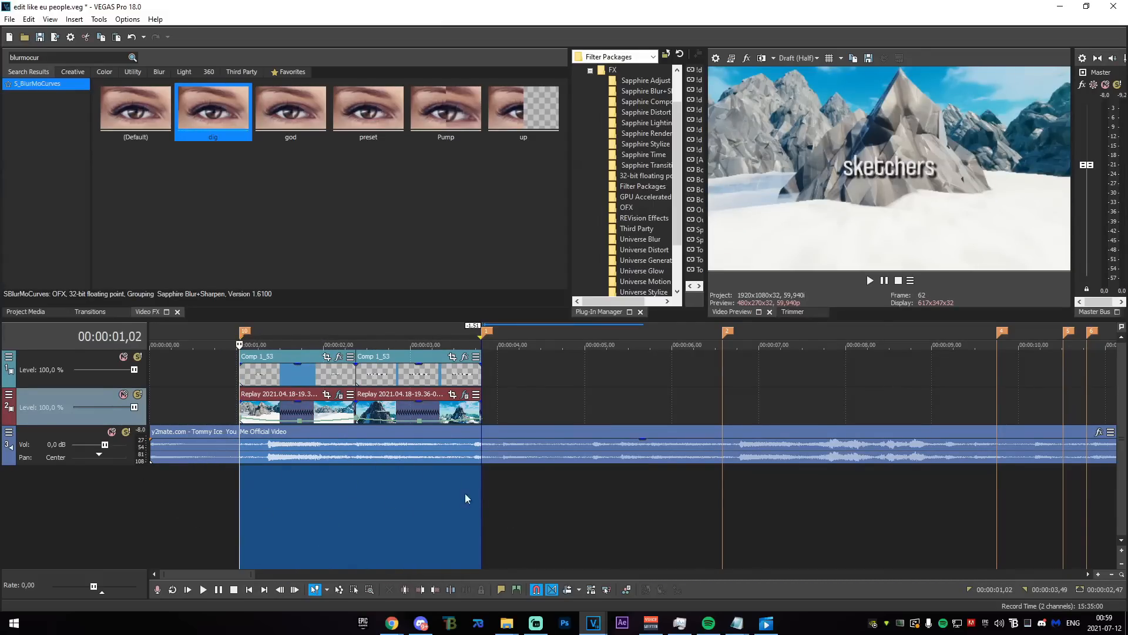
pyautogui.click(10, 19)
pyautogui.click(9, 19)
pyautogui.click(342, 418)
pyautogui.click(10, 18)
pyautogui.click(10, 19)
pyautogui.click(9, 21)
pyautogui.click(30, 123)
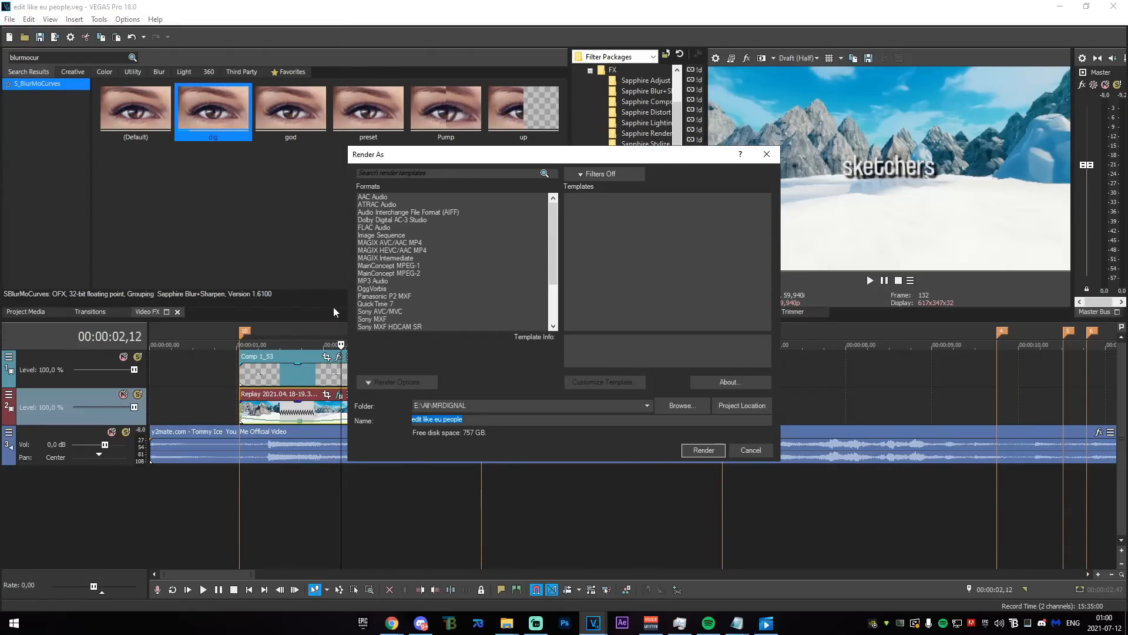
pyautogui.click(406, 244)
pyautogui.click(623, 272)
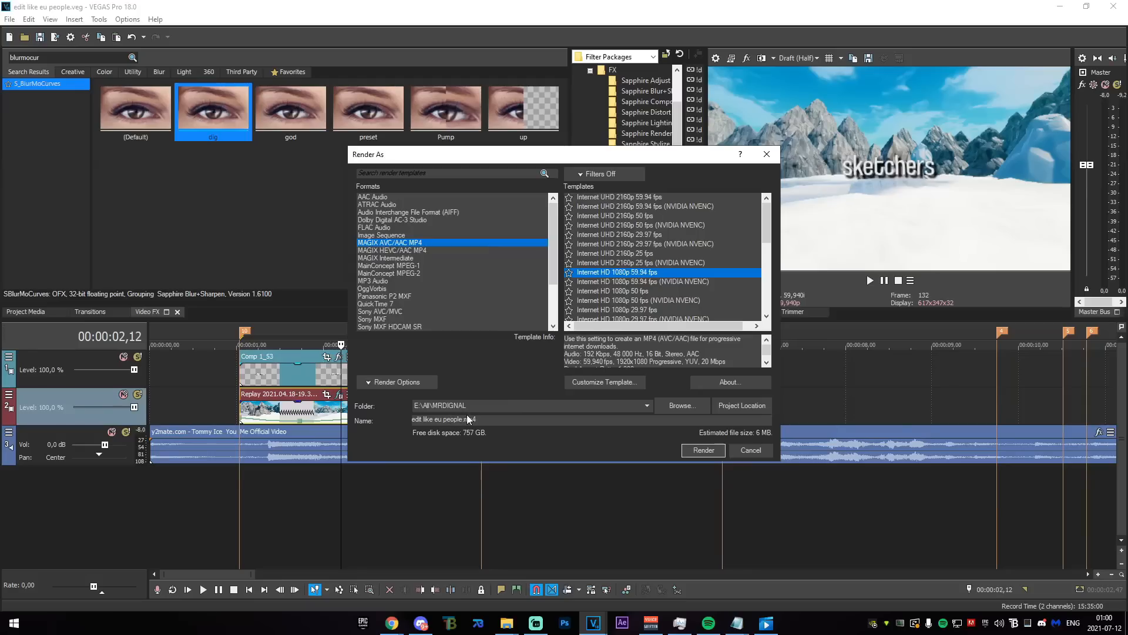
pyautogui.click(694, 454)
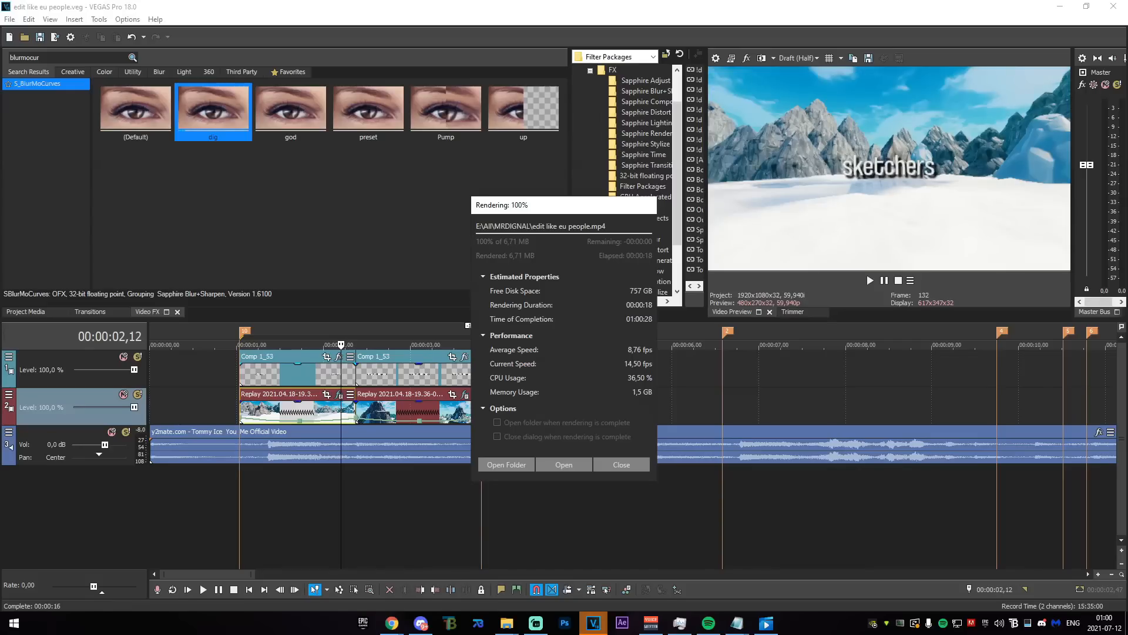
# - Bring the rendered file from its output folder onto a new top track at 00:00:01,02 and delete its audio track
pyautogui.click(507, 465)
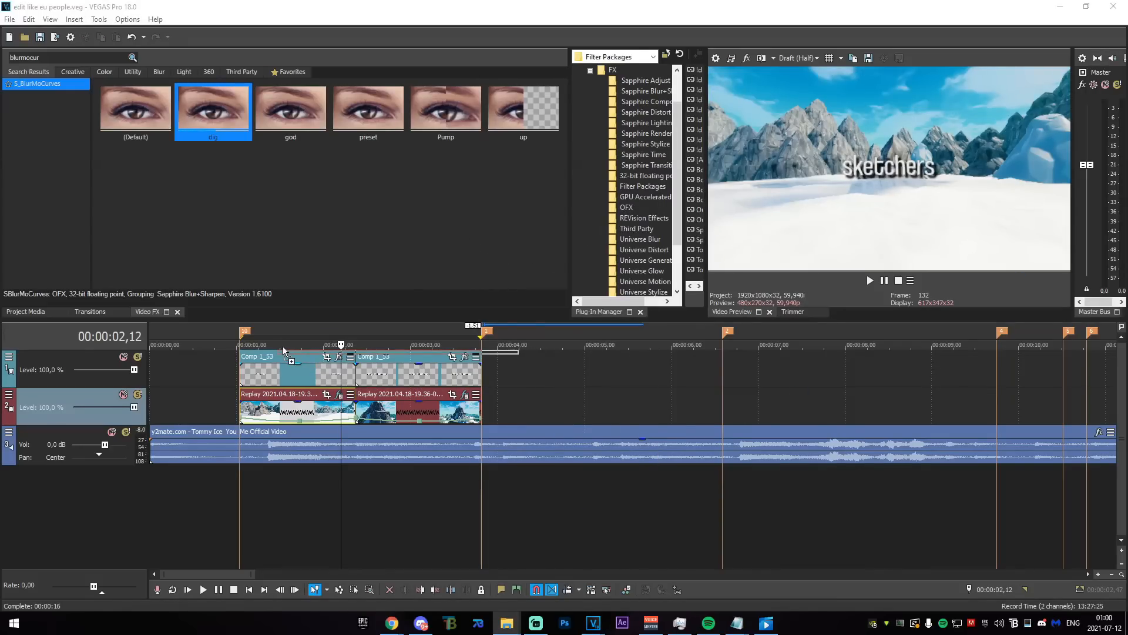
pyautogui.click(277, 376)
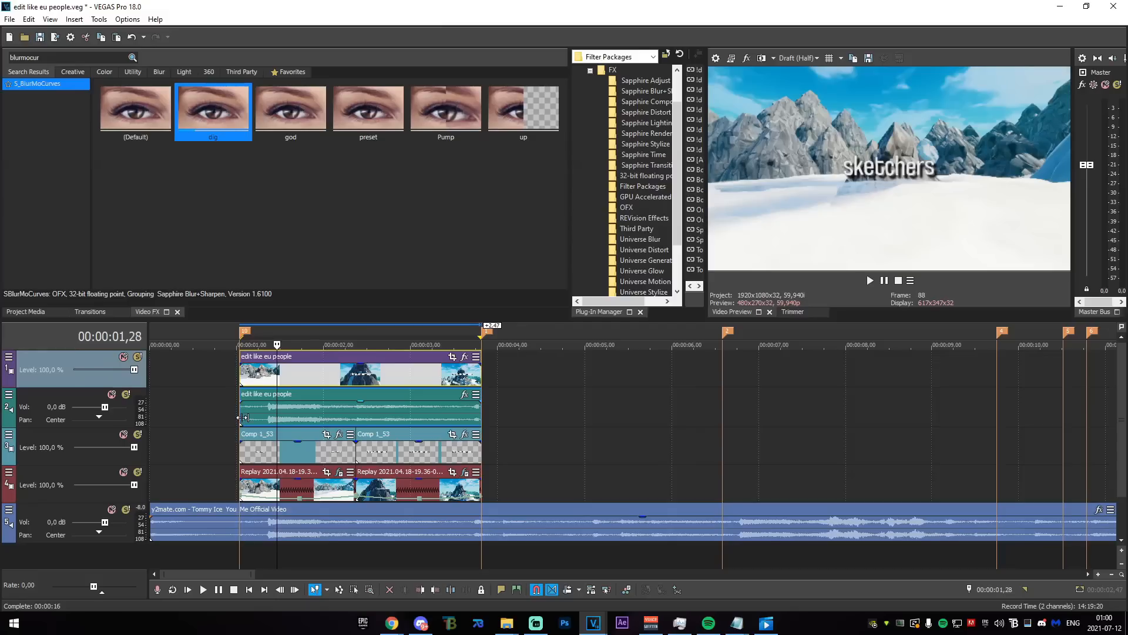
pyautogui.click(193, 411)
pyautogui.rightClick(195, 405)
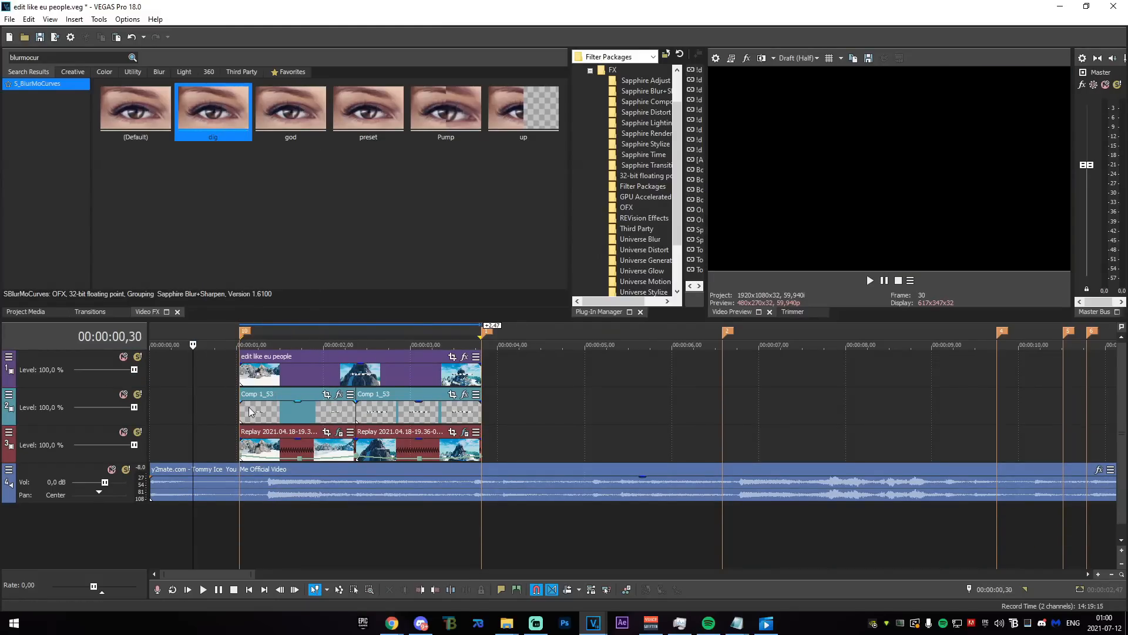
pyautogui.click(268, 379)
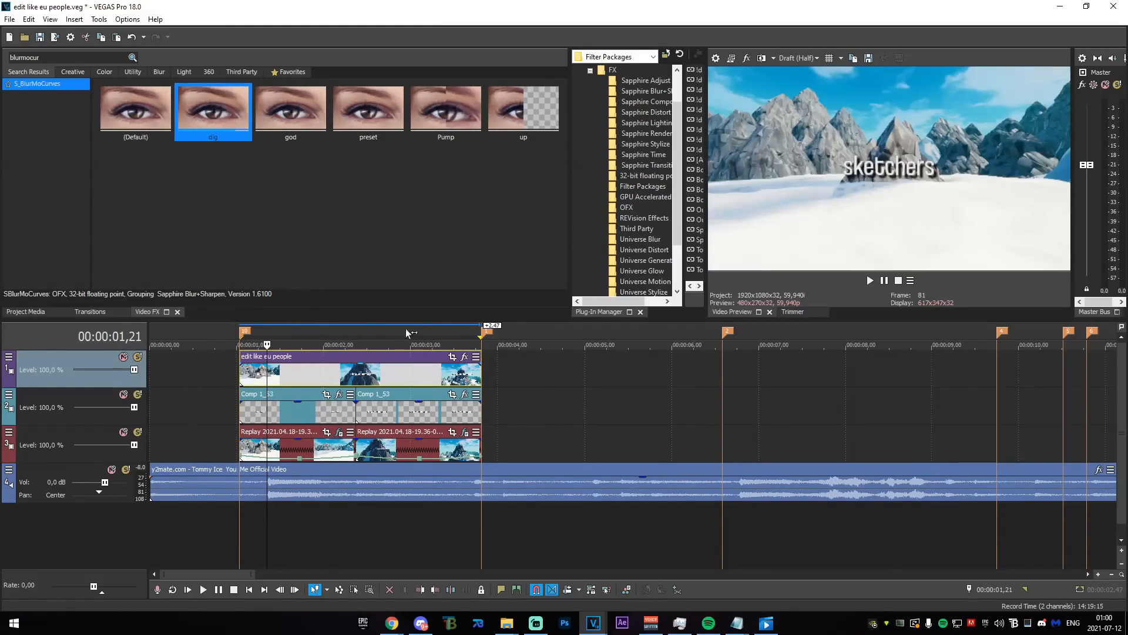
# - Mute the Comp 1_53 text track and the original replay track below the rendered clip
pyautogui.click(124, 432)
pyautogui.click(126, 399)
pyautogui.click(124, 396)
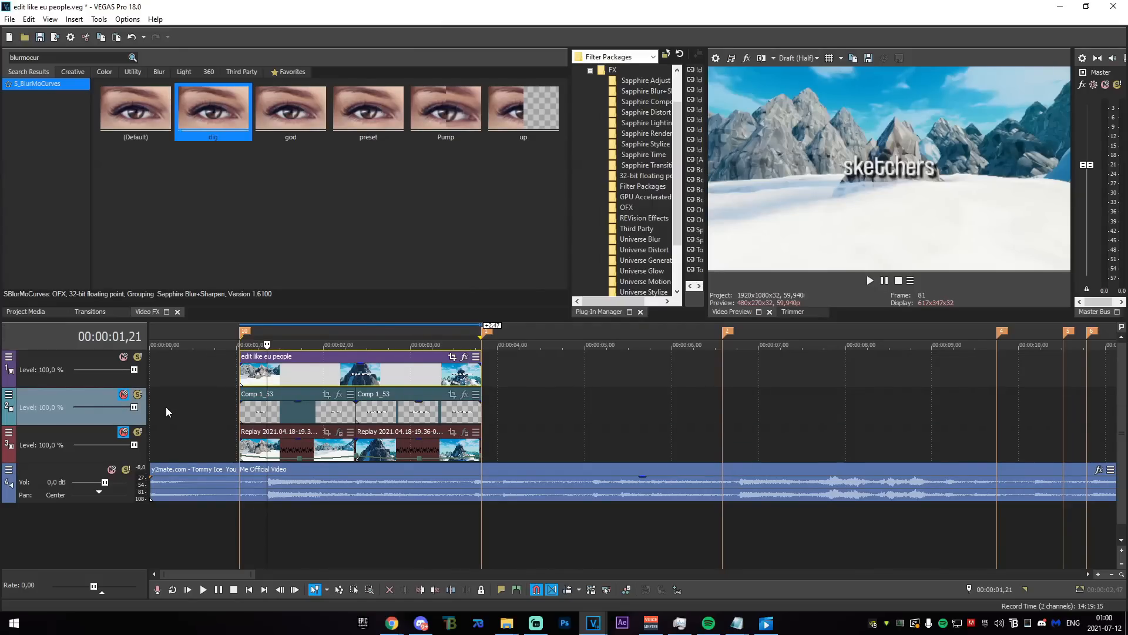
# - Add a fade-in of about half a second to the start of the rendered clip and preview it
pyautogui.click(236, 523)
pyautogui.scroll(3, 497, 448)
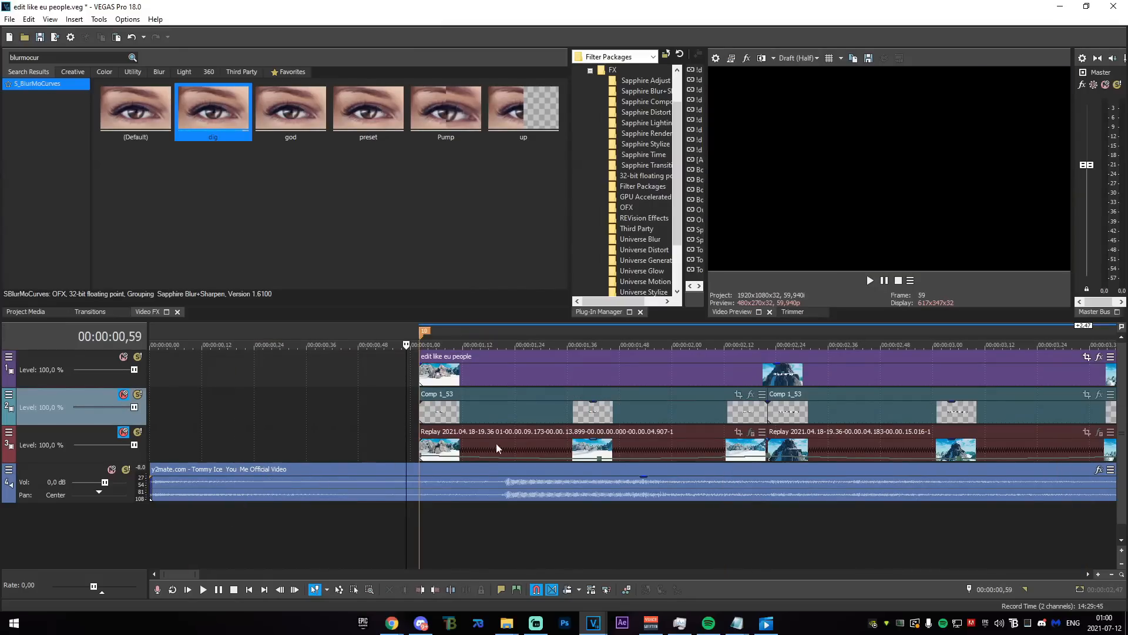
pyautogui.moveTo(420, 365); pyautogui.dragTo(563, 371)
pyautogui.moveTo(329, 368); pyautogui.dragTo(650, 379)
pyautogui.click(650, 380)
# - Search the video effects for "lens b" and select BCC Lens Blur OBS
pyautogui.click(38, 56)
pyautogui.press('BackSpace')
pyautogui.press('BackSpace')
pyautogui.press('BackSpace')
pyautogui.press('BackSpace')
pyautogui.press('BackSpace')
pyautogui.press('BackSpace')
pyautogui.press('BackSpace')
pyautogui.press('BackSpace')
pyautogui.press('BackSpace')
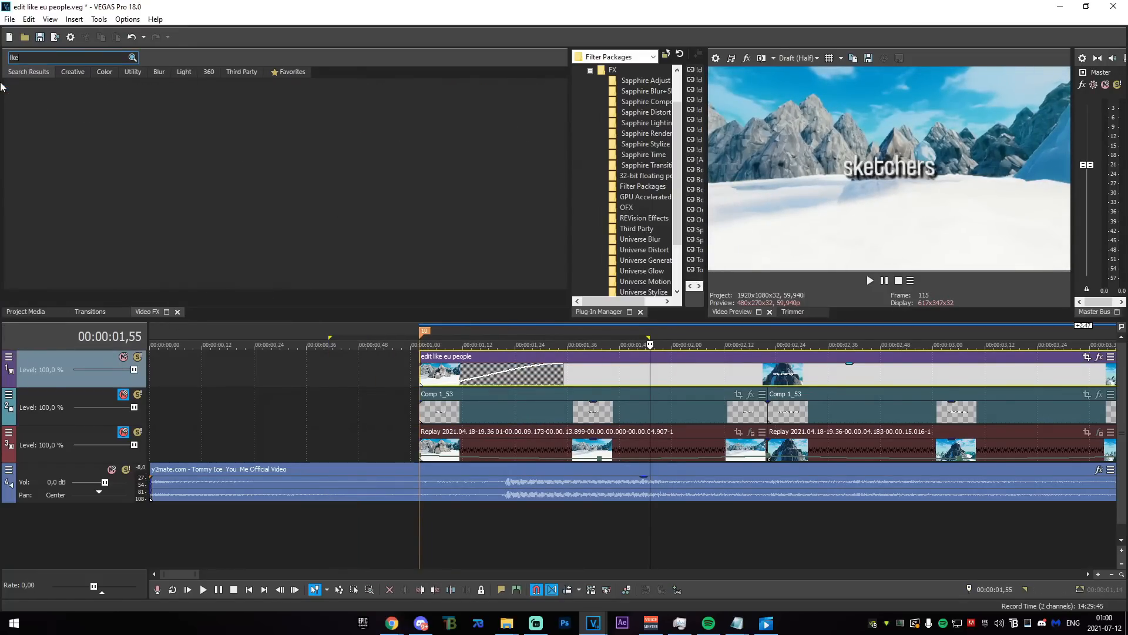
pyautogui.write('lens b')
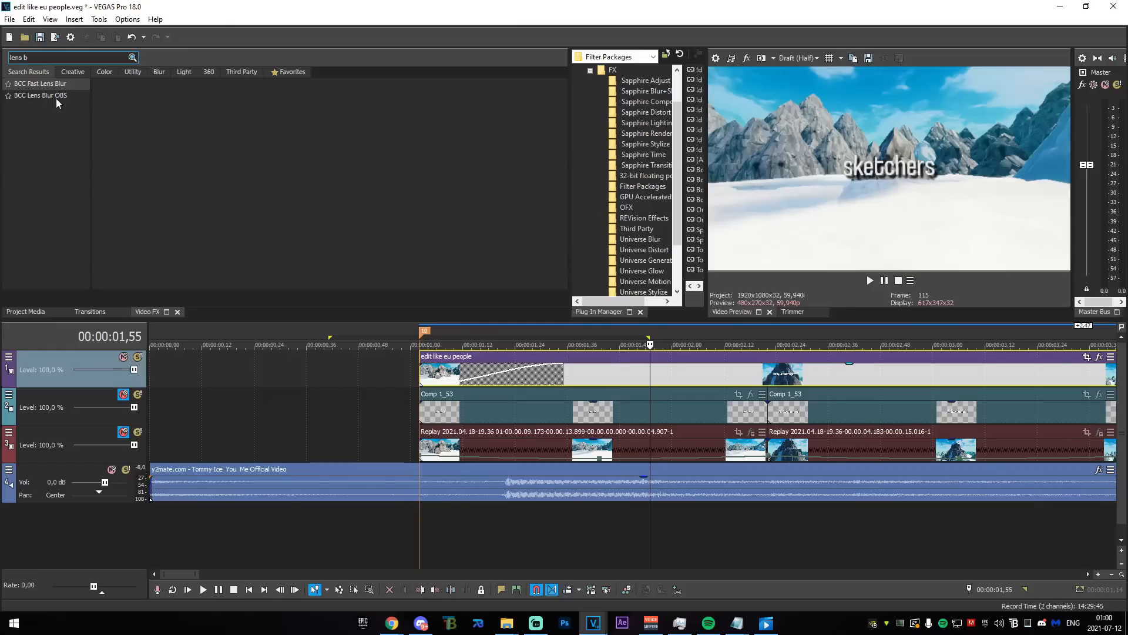
pyautogui.click(54, 94)
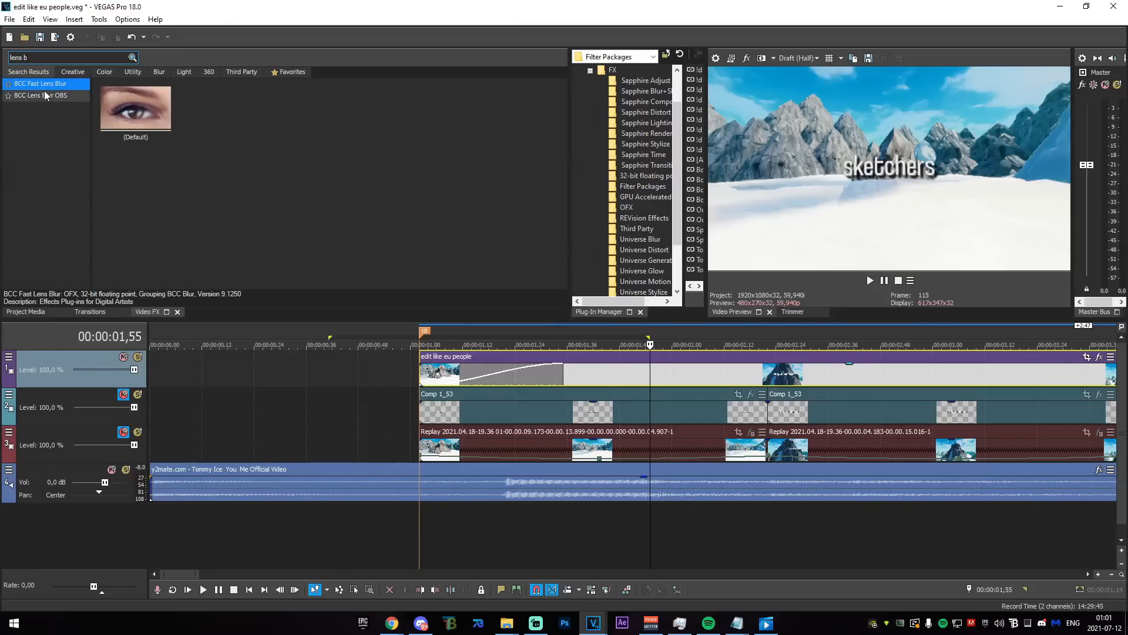
# - Apply the default preset of BCC Lens Blur OBS to the rendered clip and set Iris Scale to 5
pyautogui.moveTo(135, 109); pyautogui.dragTo(517, 370)
pyautogui.moveTo(635, 539); pyautogui.dragTo(536, 531)
pyautogui.moveTo(274, 204); pyautogui.dragTo(206, 214)
pyautogui.write('5')
pyautogui.press('Return')
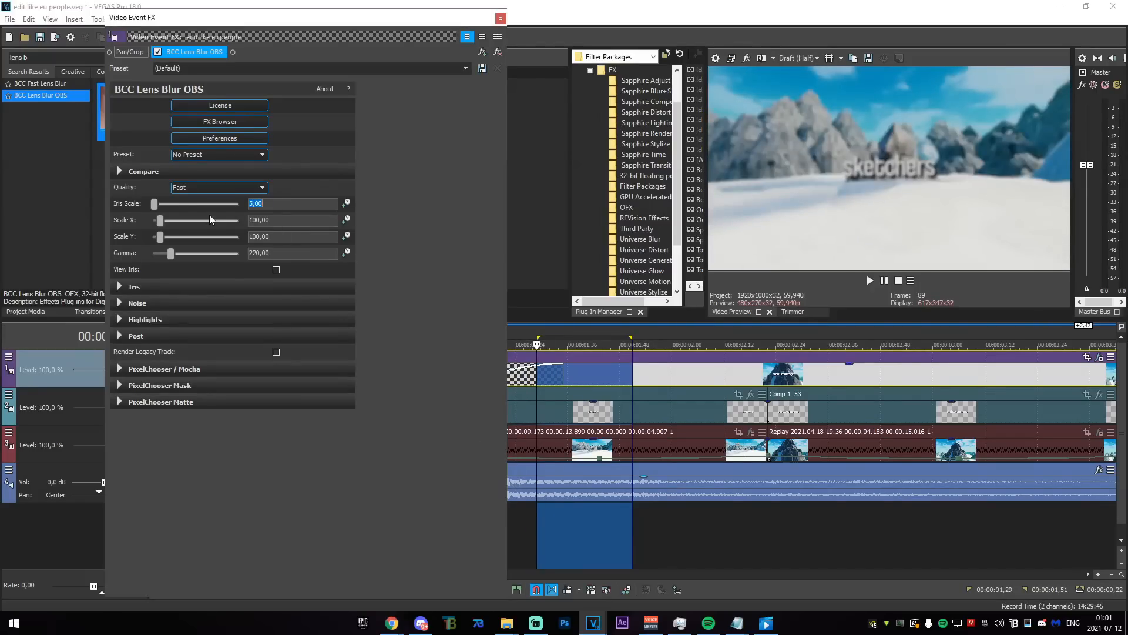
# - Animate Iris Scale to 0 at 00:00:01,54 on the timeline, change the first keyframe's curve and preview the blur
pyautogui.moveTo(673, 552)
pyautogui.mouseDown()
pyautogui.moveTo(758, 546)
pyautogui.moveTo(594, 540)
pyautogui.moveTo(669, 541)
pyautogui.mouseUp()
pyautogui.click(645, 541)
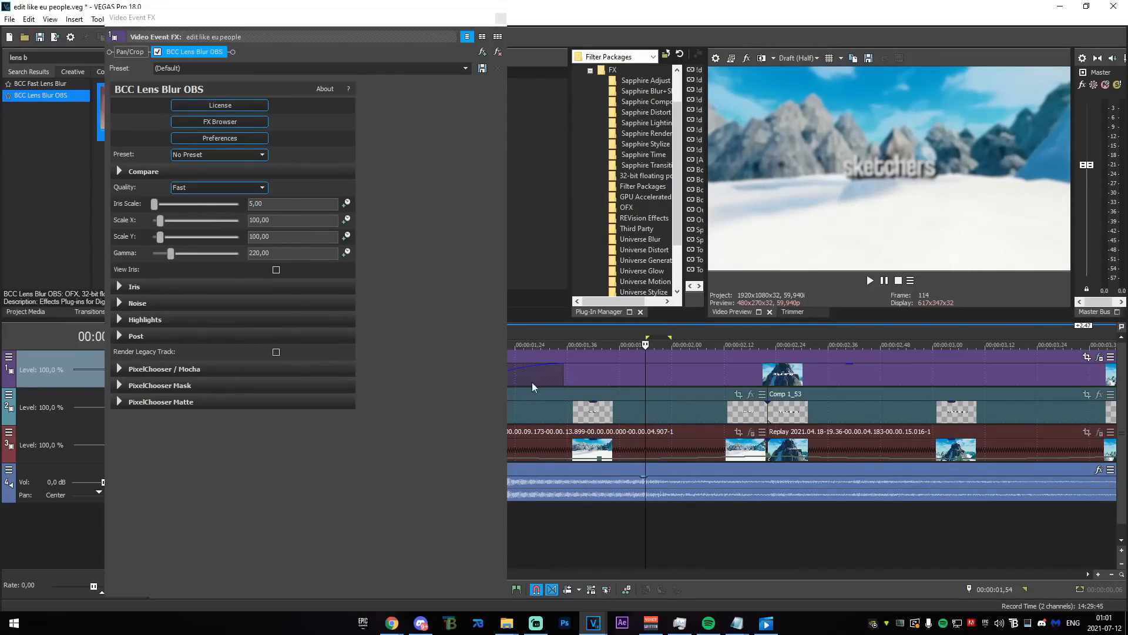
pyautogui.click(346, 203)
pyautogui.moveTo(155, 204); pyautogui.dragTo(153, 205)
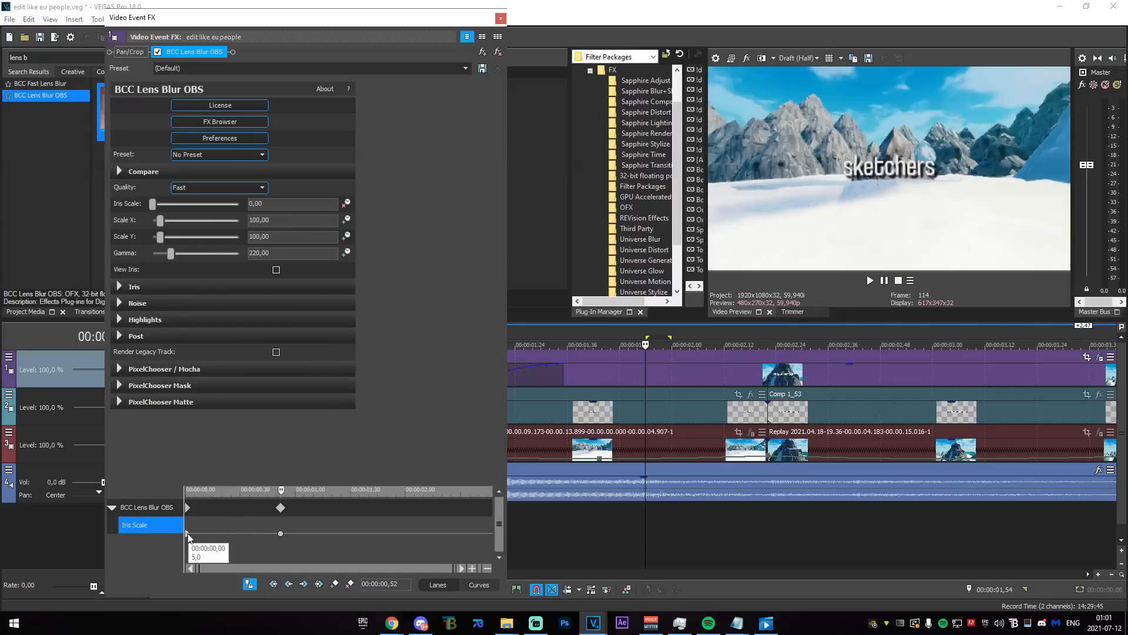
pyautogui.rightClick(188, 534)
pyautogui.click(228, 458)
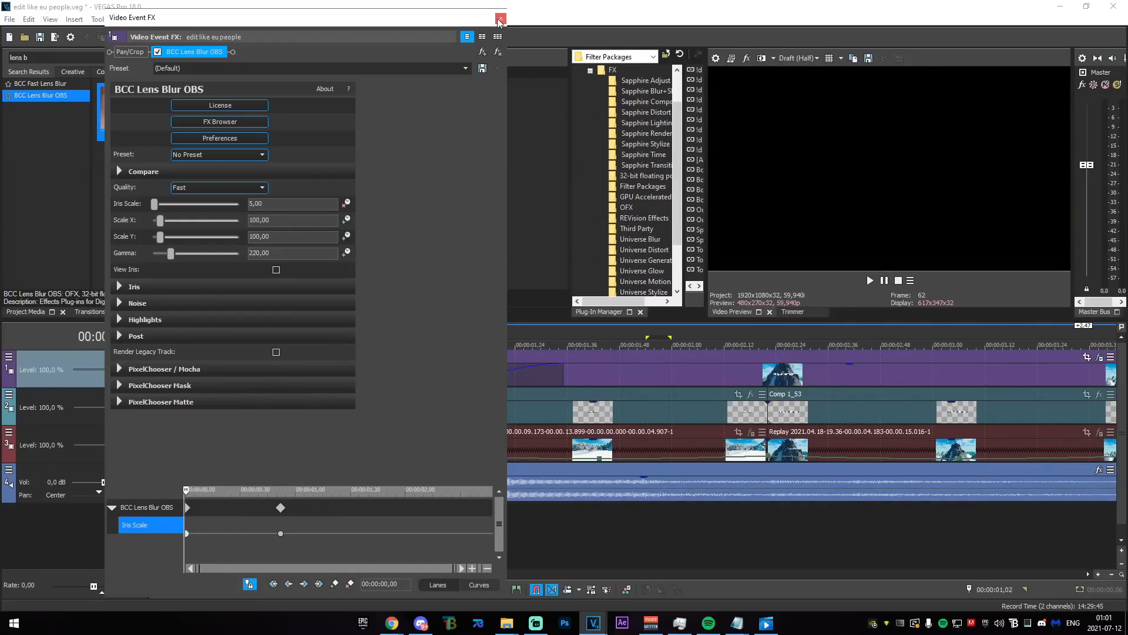
pyautogui.click(501, 19)
pyautogui.moveTo(385, 550); pyautogui.dragTo(633, 553)
pyautogui.click(633, 553)
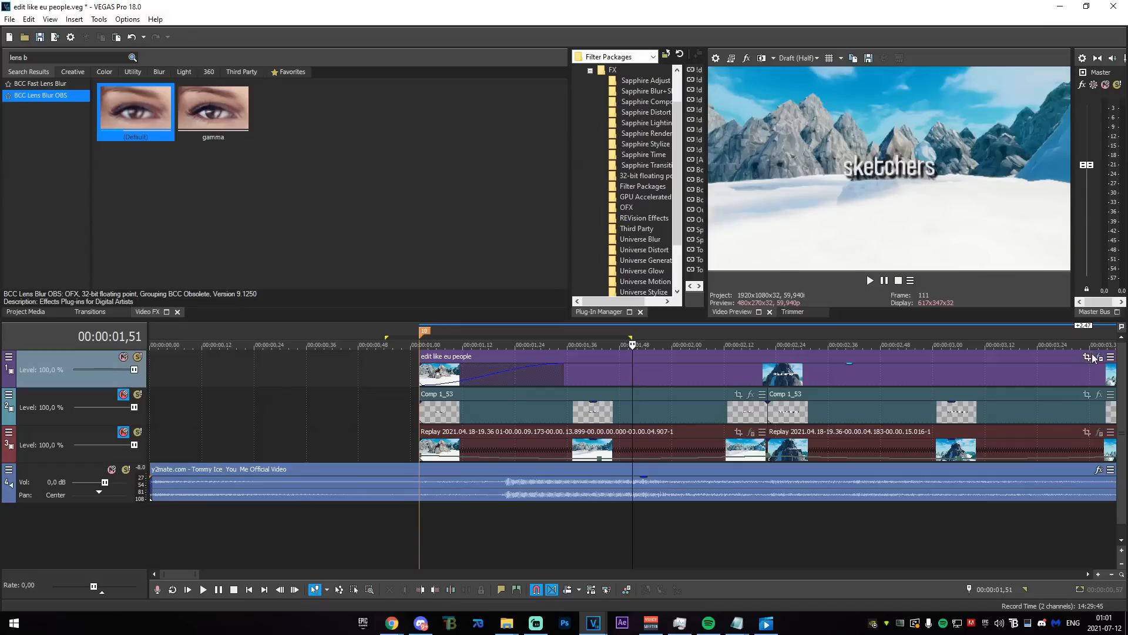
# - Add an Iris Scale keyframe of 5 at the cut between the replay clips, at 00:00:02,22 on the timeline
pyautogui.click(1093, 358)
pyautogui.click(771, 381)
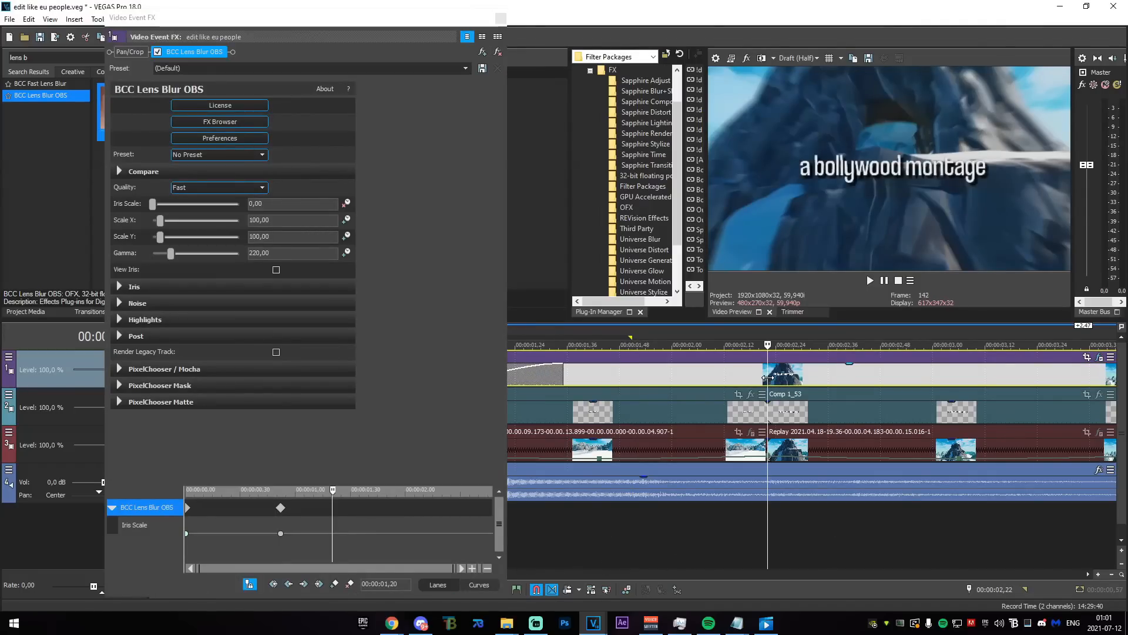
pyautogui.doubleClick(271, 205)
pyautogui.write('5')
pyautogui.press('Return')
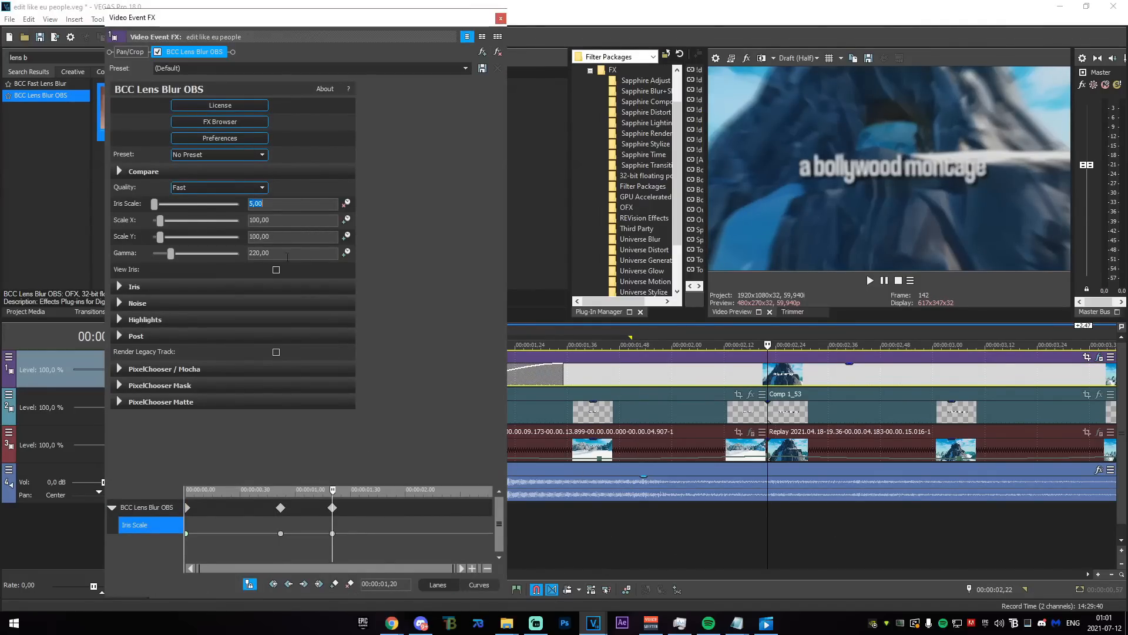
# - Move the second Iris Scale keyframe back to 00:00:00,44 in the effect's timeline and change its curve
pyautogui.moveTo(280, 533); pyautogui.dragTo(266, 533)
pyautogui.rightClick(265, 533)
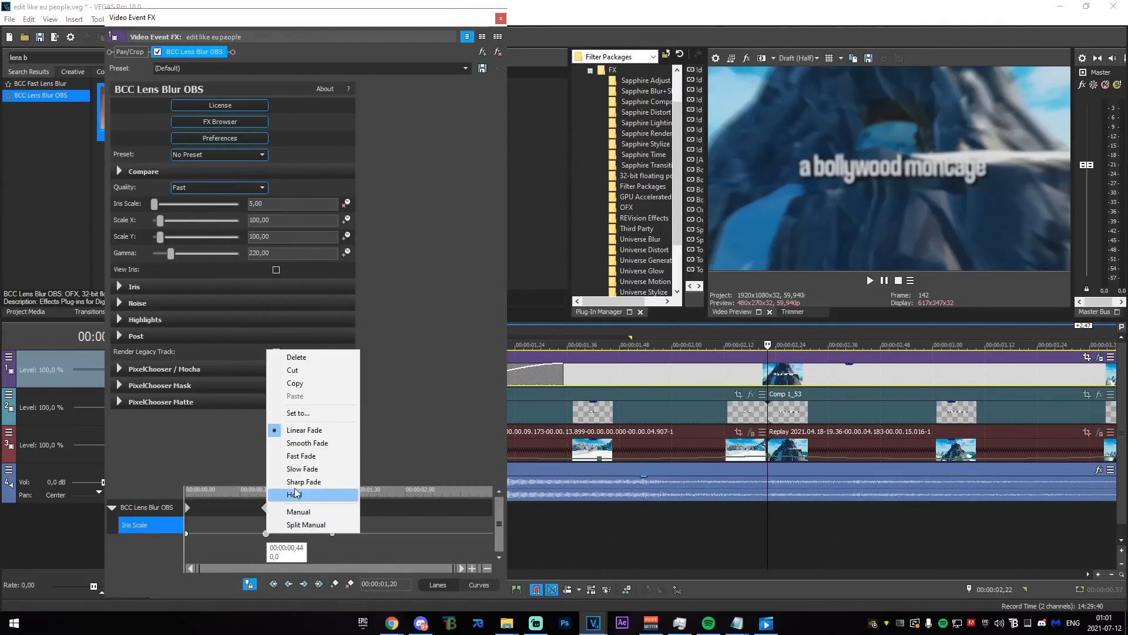
pyautogui.click(320, 461)
# - Set Iris Scale to 0 at 00:00:02,03 in the effect's timeline and give the keyframe at 00:00:01,20 a Fast Fade curve
pyautogui.moveTo(332, 491); pyautogui.dragTo(411, 502)
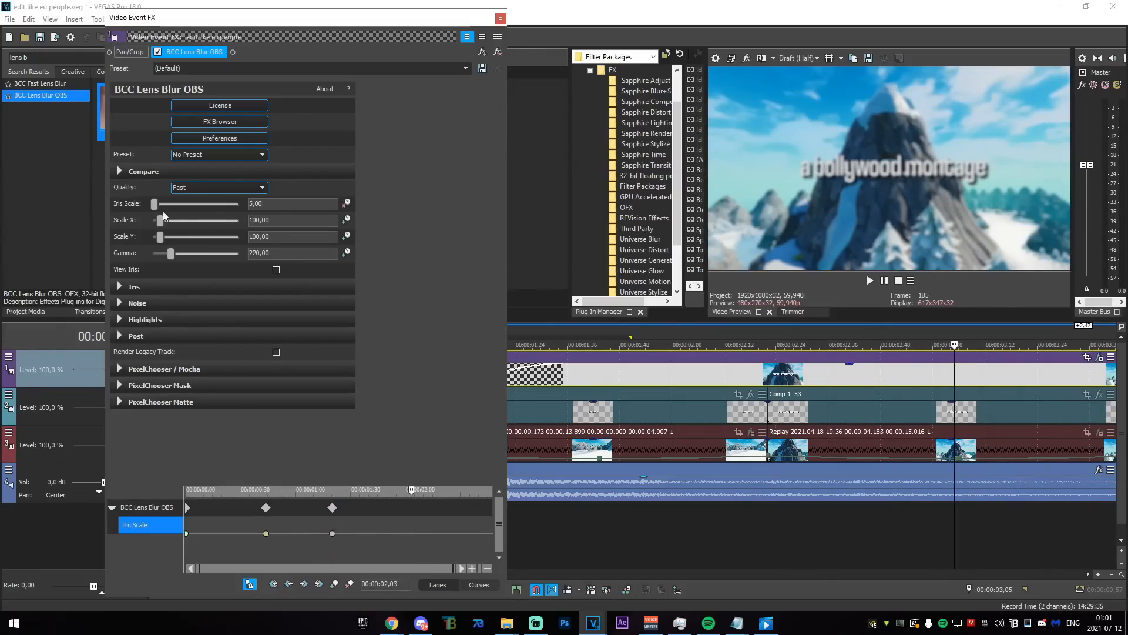
pyautogui.moveTo(154, 204); pyautogui.dragTo(67, 217)
pyautogui.rightClick(333, 534)
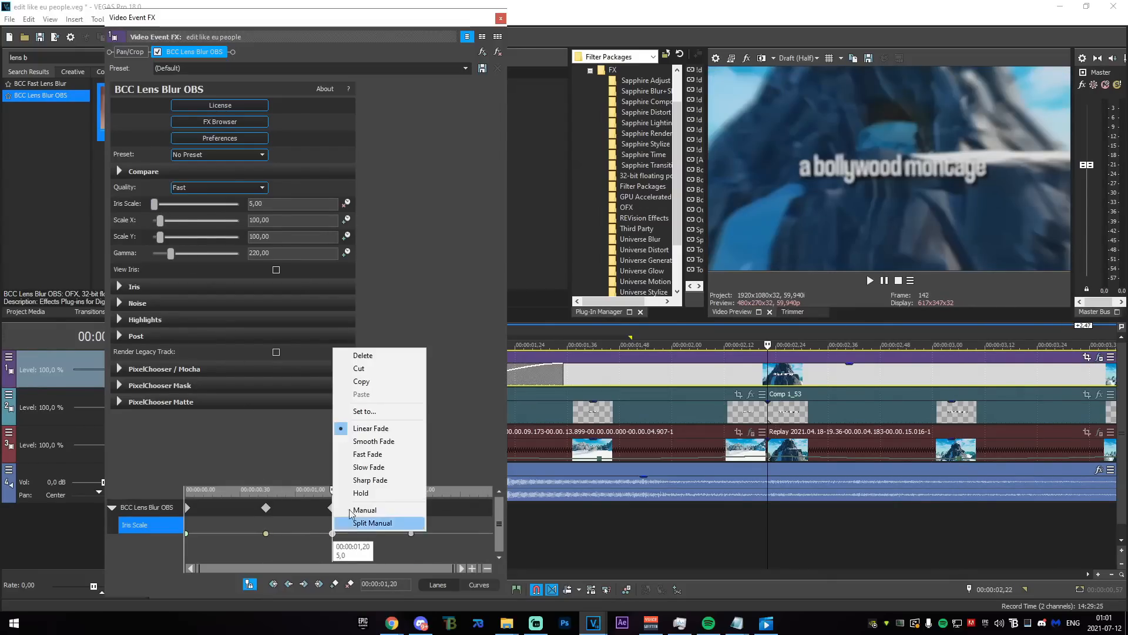
pyautogui.click(373, 457)
# - Set Iris Scale to 5 at the rendered clip's end, 00:00:02,47, and change the curve of the keyframe before it
pyautogui.moveTo(332, 491); pyautogui.dragTo(568, 510)
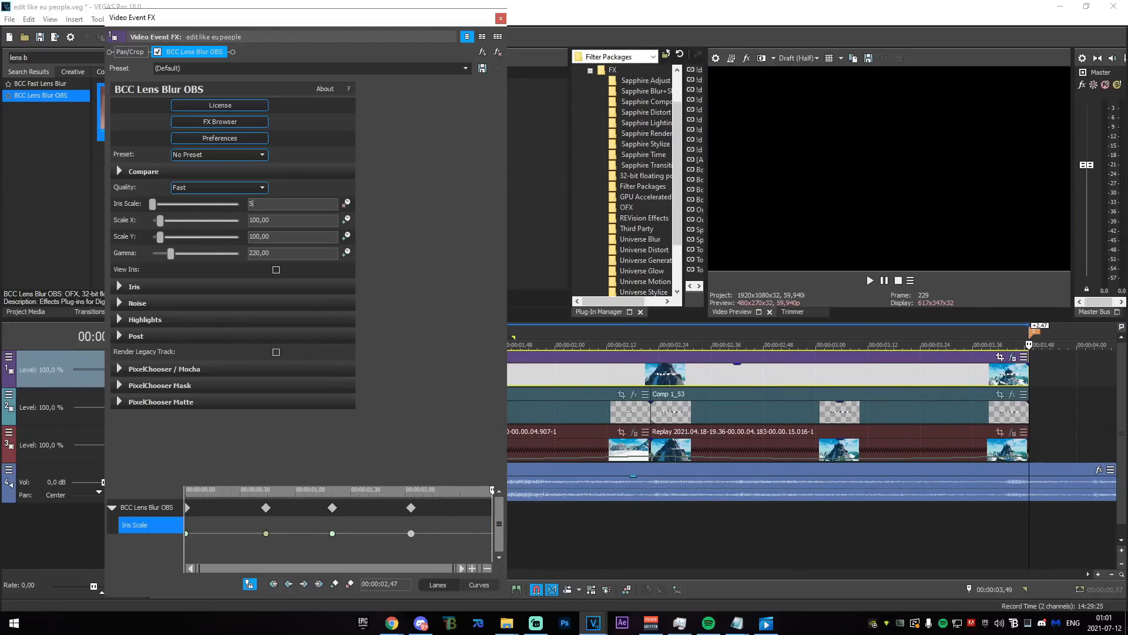
pyautogui.rightClick(411, 533)
pyautogui.click(450, 470)
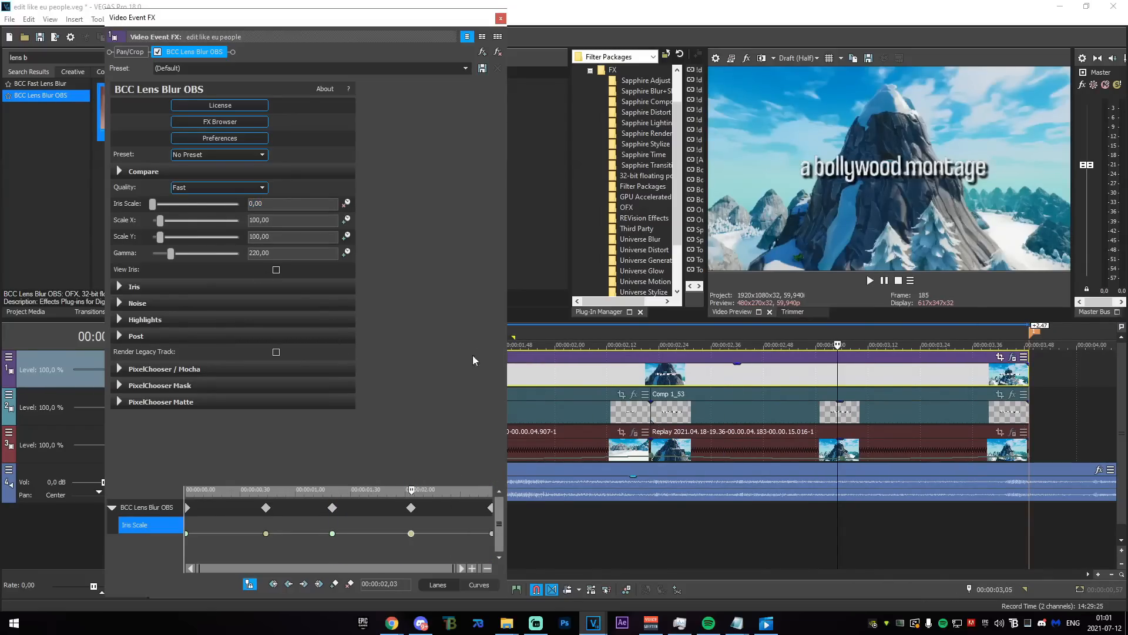
# - Close the effect settings and play back the rendered clip with its lens blur animation
pyautogui.click(500, 18)
pyautogui.moveTo(303, 534); pyautogui.dragTo(996, 573)
pyautogui.scroll(-1, 996, 574)
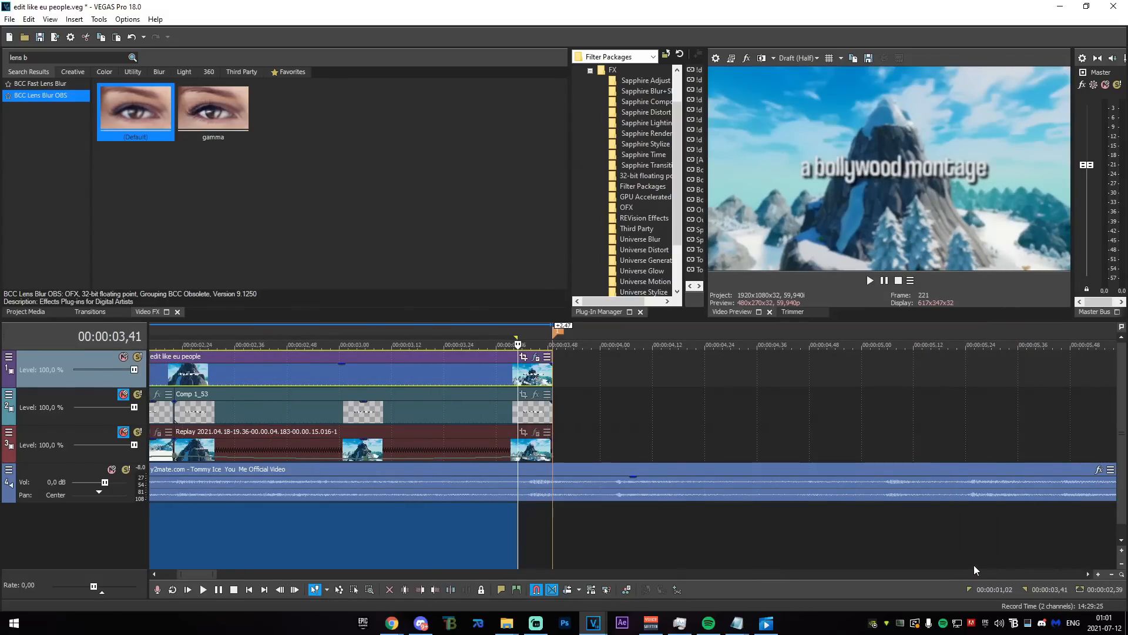
pyautogui.scroll(-3, 734, 543)
# - Move the last Iris Scale keyframe of the rendered clip back to 00:00:02,42 in the effect's timeline
pyautogui.click(487, 536)
pyautogui.scroll(1, 515, 525)
pyautogui.scroll(1, 518, 524)
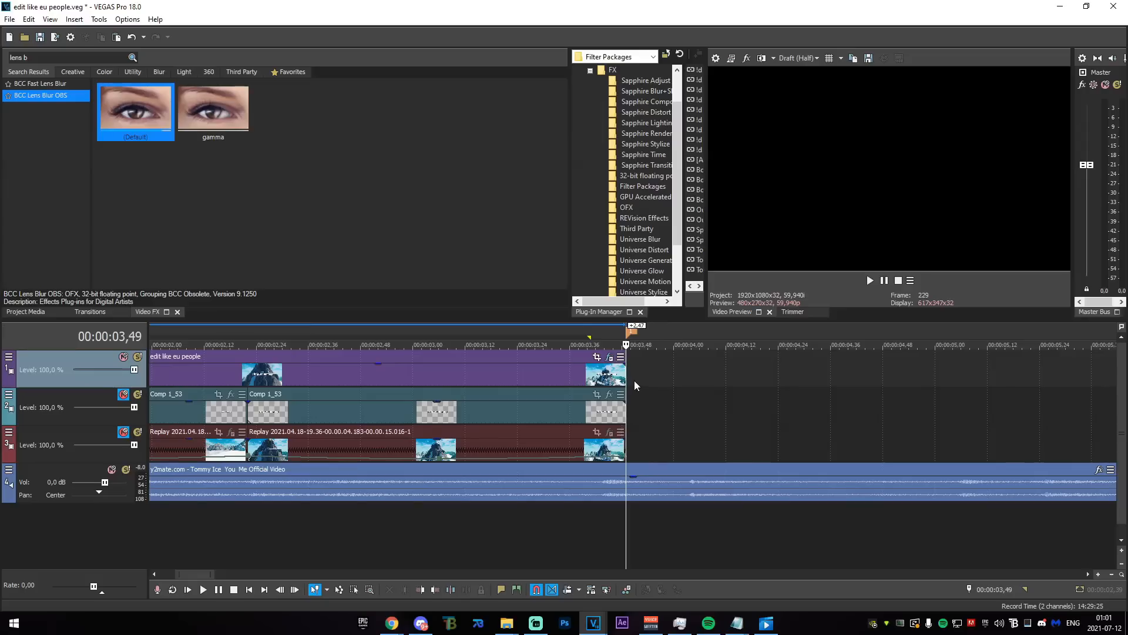
pyautogui.click(609, 357)
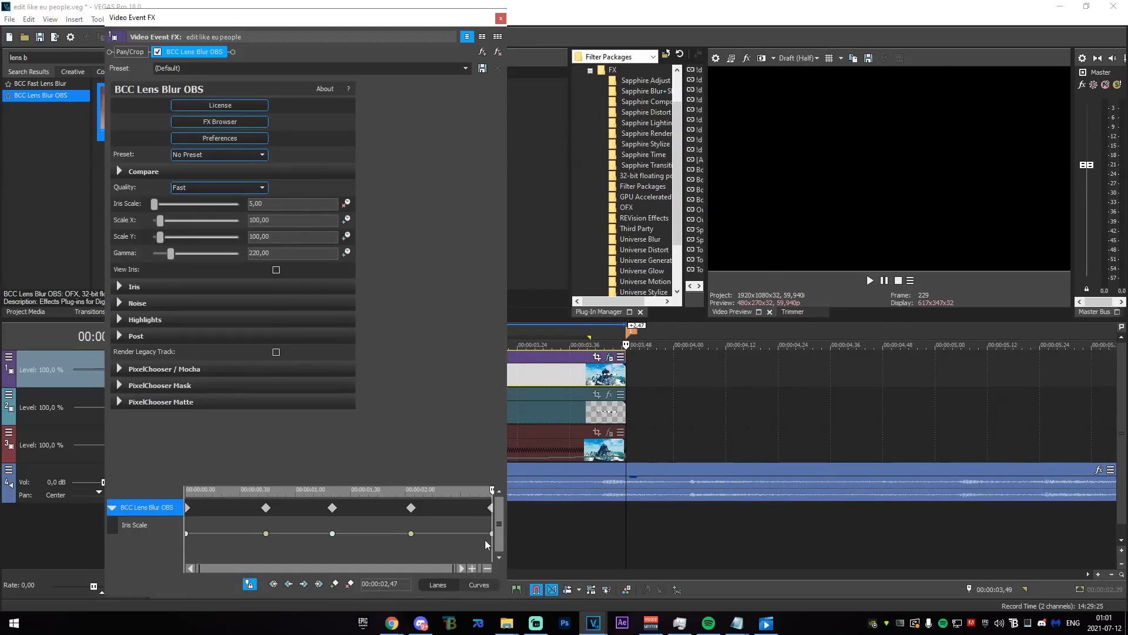
pyautogui.scroll(2, 493, 534)
pyautogui.moveTo(492, 534); pyautogui.dragTo(455, 534)
pyautogui.scroll(-2, 484, 489)
pyautogui.click(484, 492)
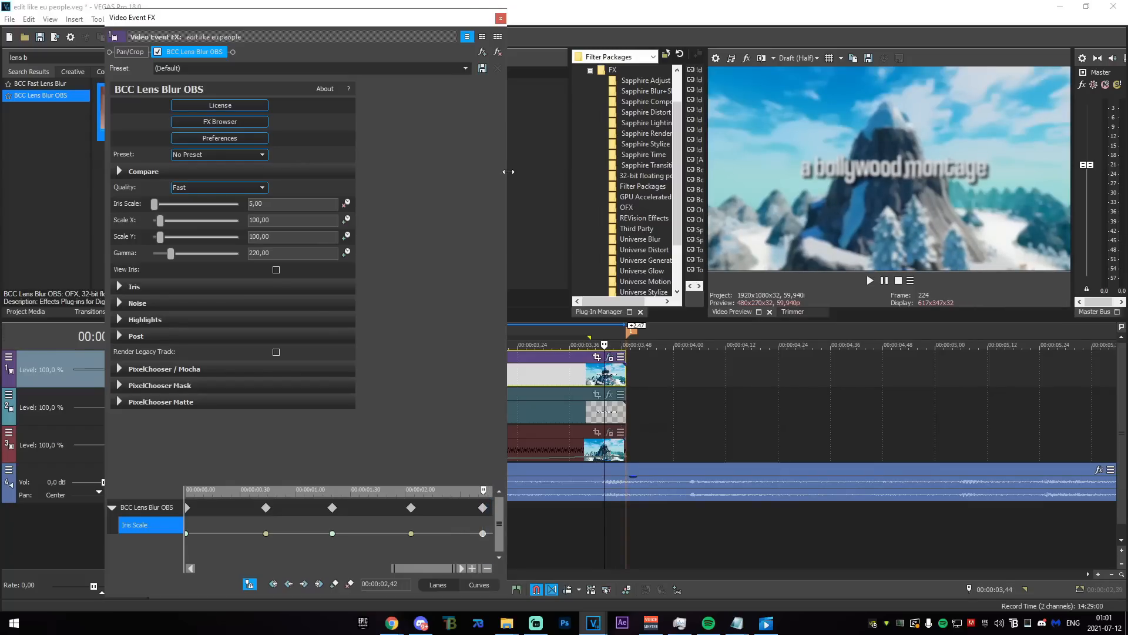
# - Split the rendered clip at 00:00:03,44 and apply the Out [1] filter package to the short end piece
pyautogui.click(501, 18)
pyautogui.scroll(5, 685, 470)
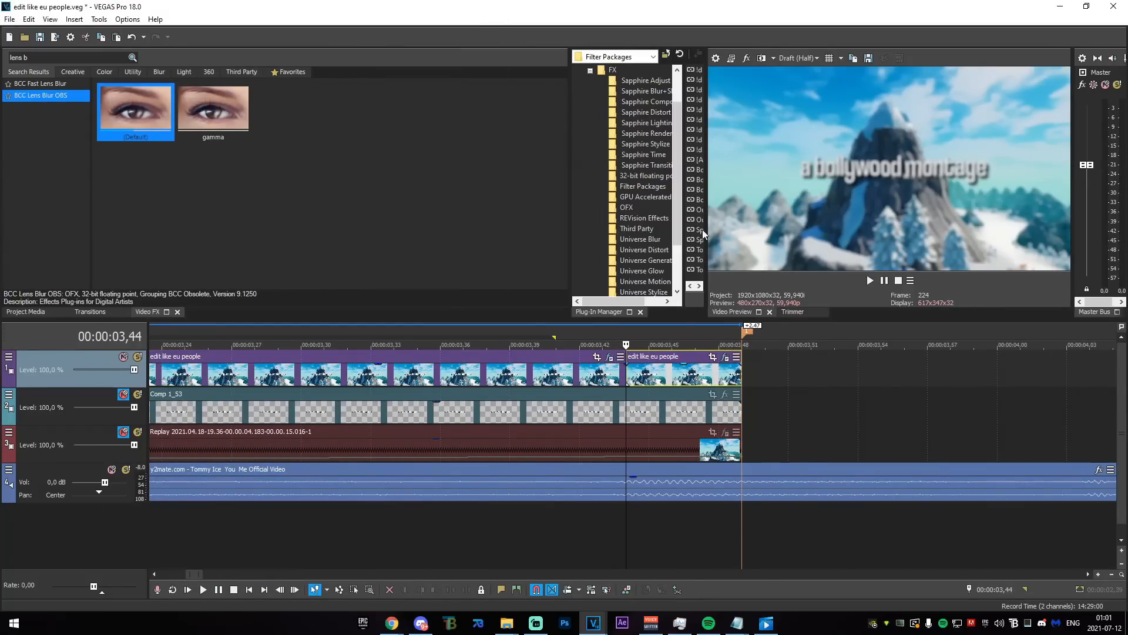
pyautogui.moveTo(708, 217); pyautogui.dragTo(723, 372)
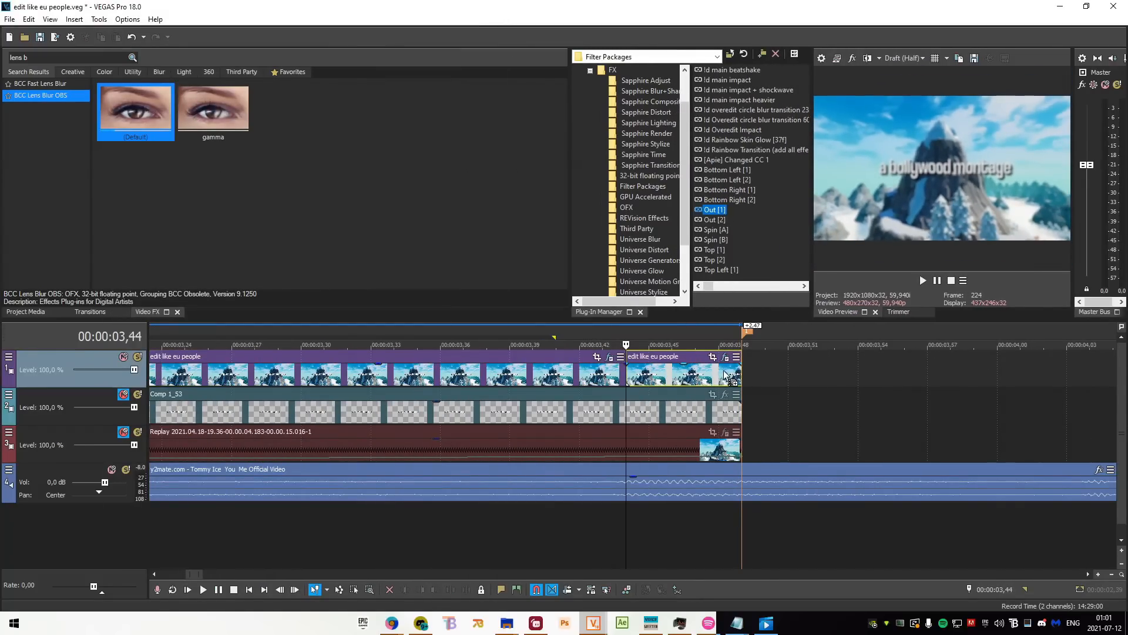
pyautogui.click(500, 19)
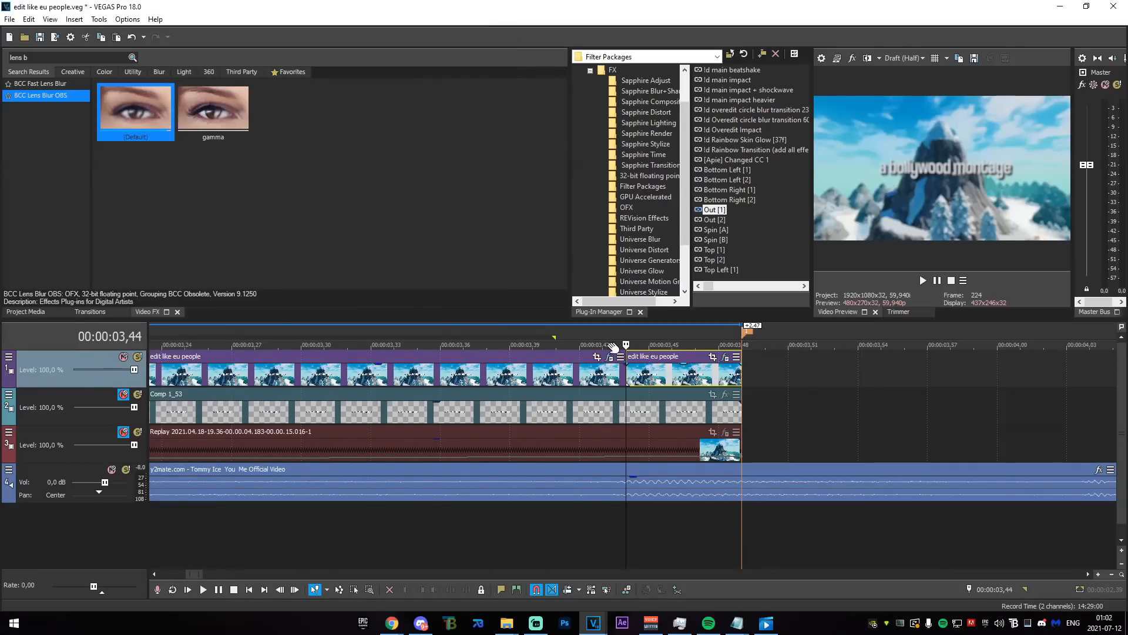
# - Bring the Edit Course (2) gameplay clip from the file browser onto new tracks just after the rendered intro clip
pyautogui.scroll(-10, 540, 559)
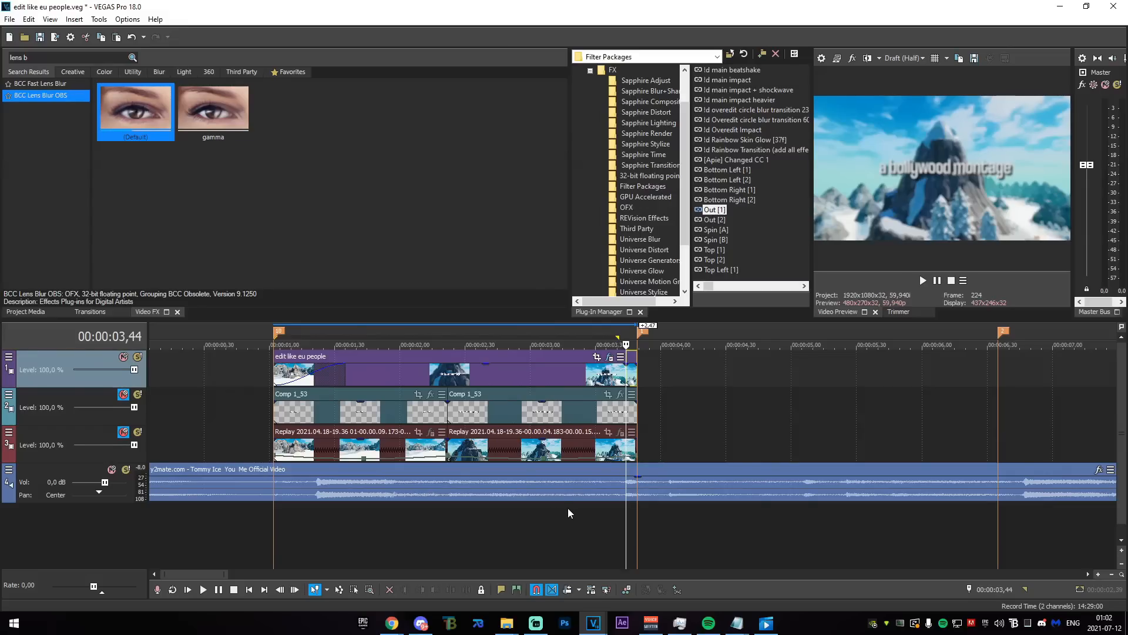
pyautogui.moveTo(403, 522); pyautogui.dragTo(642, 527)
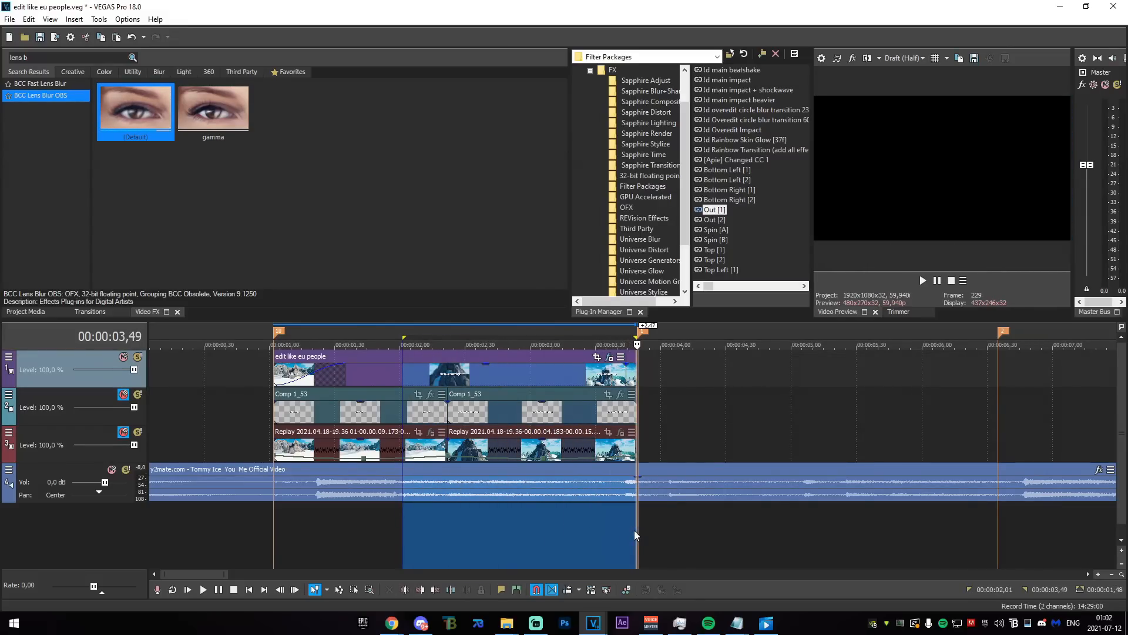
pyautogui.click(635, 535)
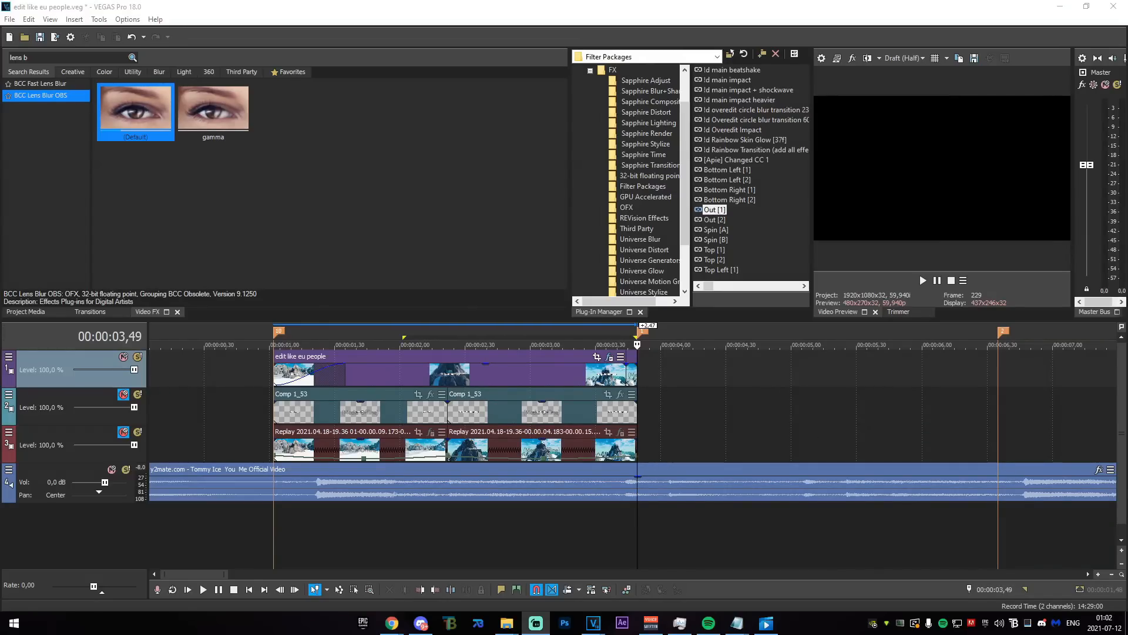
pyautogui.hotkey('alt', 'Tab')
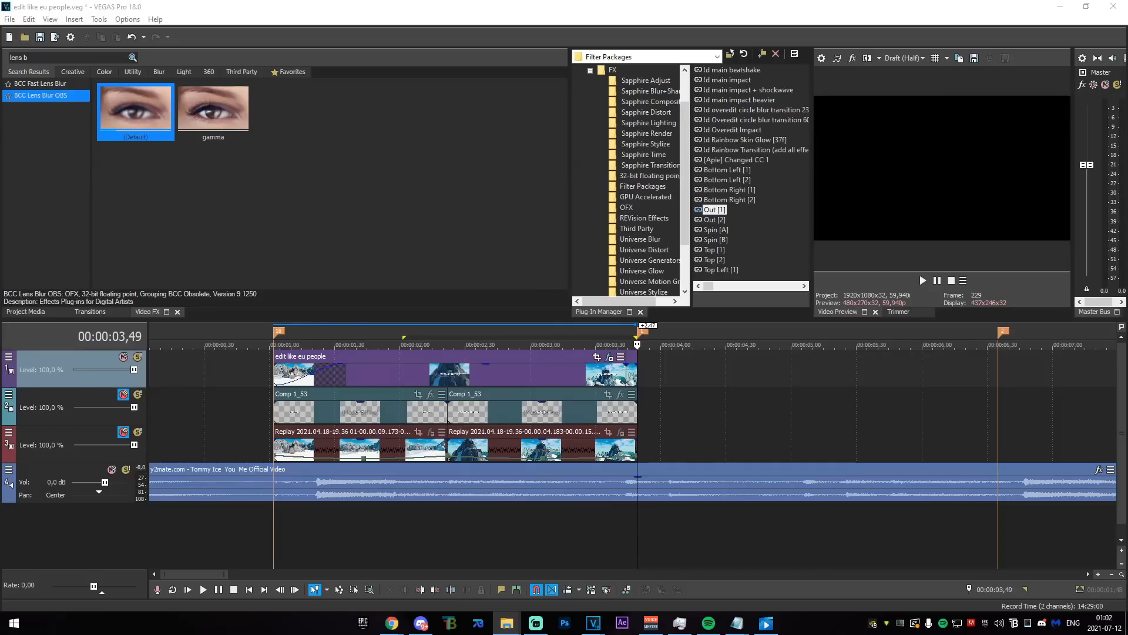
pyautogui.moveTo(1126, 405); pyautogui.dragTo(668, 369)
pyautogui.click(689, 377)
pyautogui.scroll(-3, 604, 399)
# - Scrub through and play the Edit Course (2) footage between markers 1 and 2 against the song
pyautogui.click(437, 377)
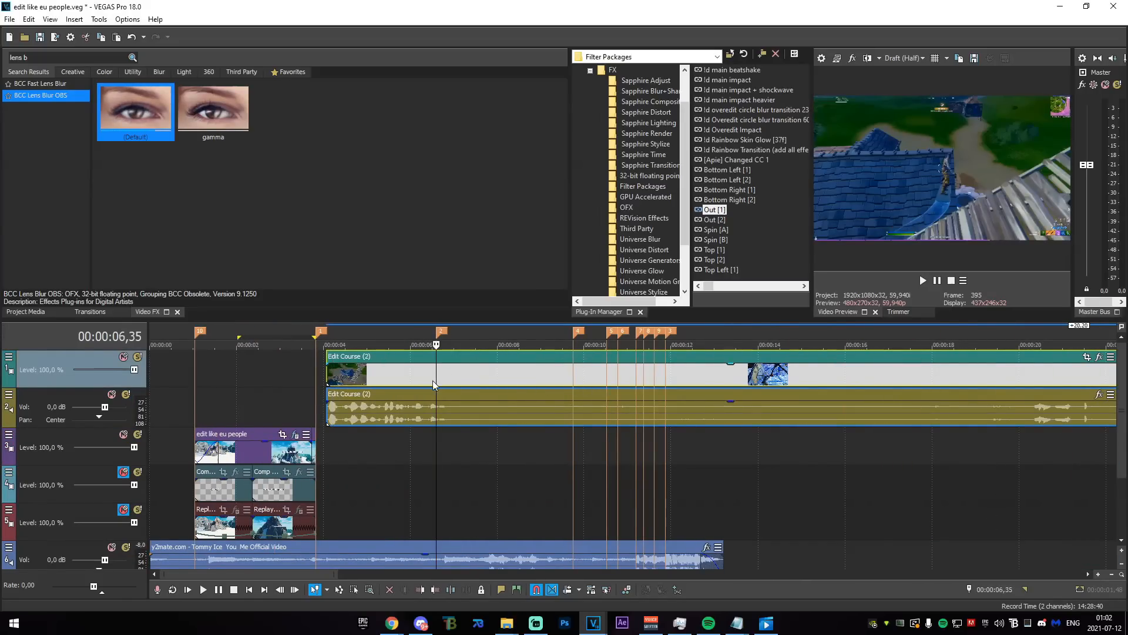
pyautogui.scroll(3, 491, 399)
pyautogui.click(562, 450)
pyautogui.moveTo(1122, 413); pyautogui.dragTo(1123, 461)
pyautogui.scroll(2, 591, 444)
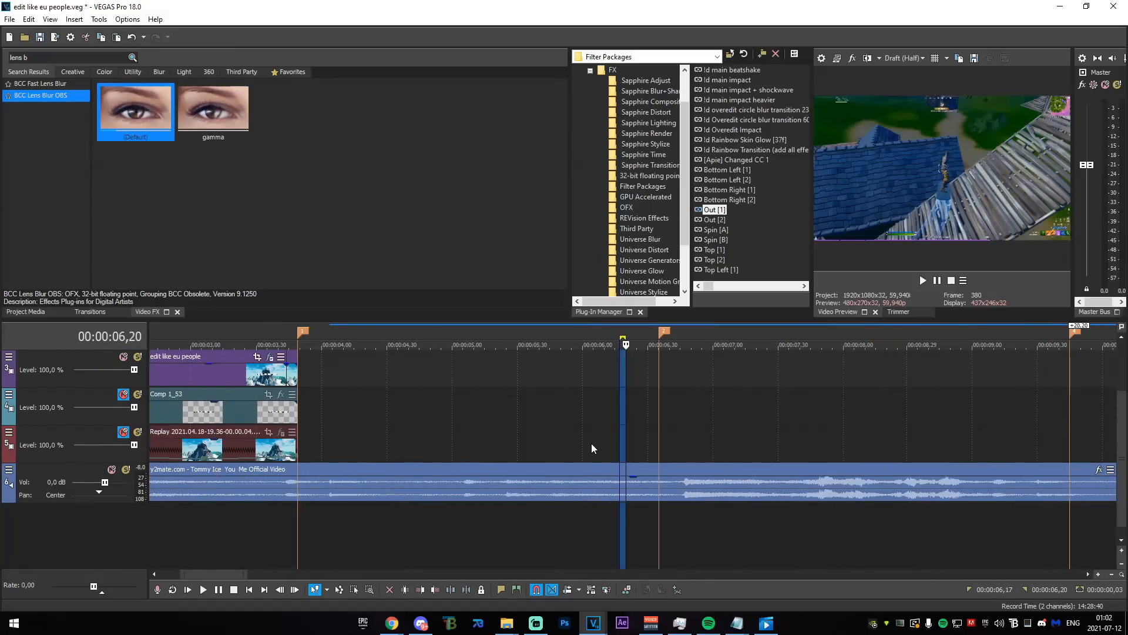
pyautogui.click(592, 444)
pyautogui.click(433, 429)
pyautogui.click(407, 421)
pyautogui.click(374, 421)
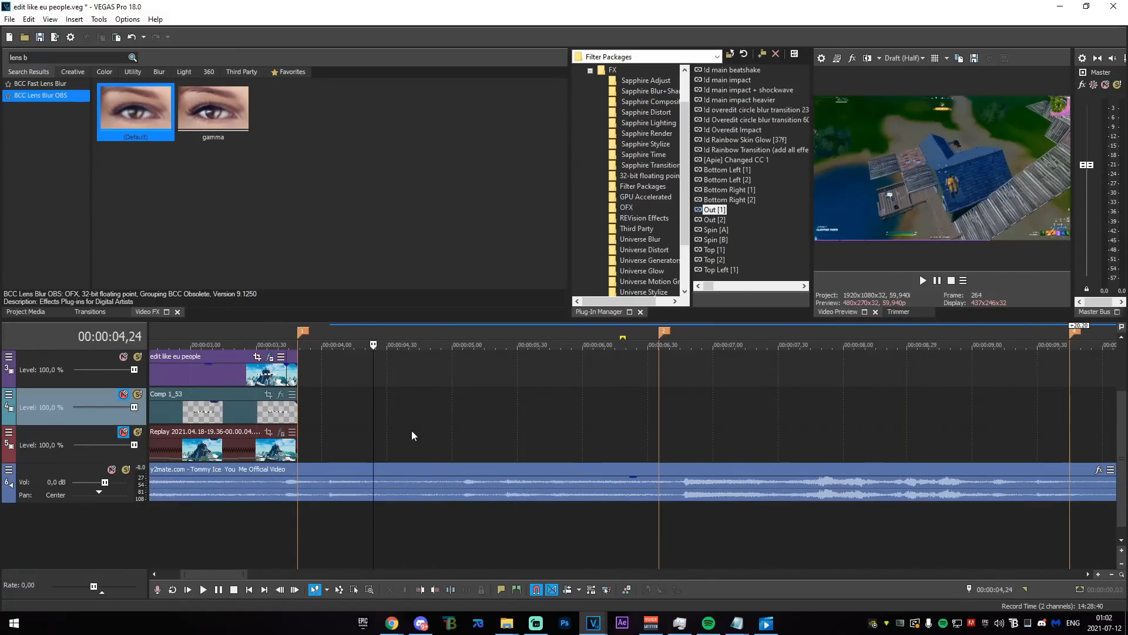
pyautogui.click(466, 432)
pyautogui.click(405, 432)
pyautogui.click(454, 433)
pyautogui.click(397, 437)
pyautogui.click(468, 437)
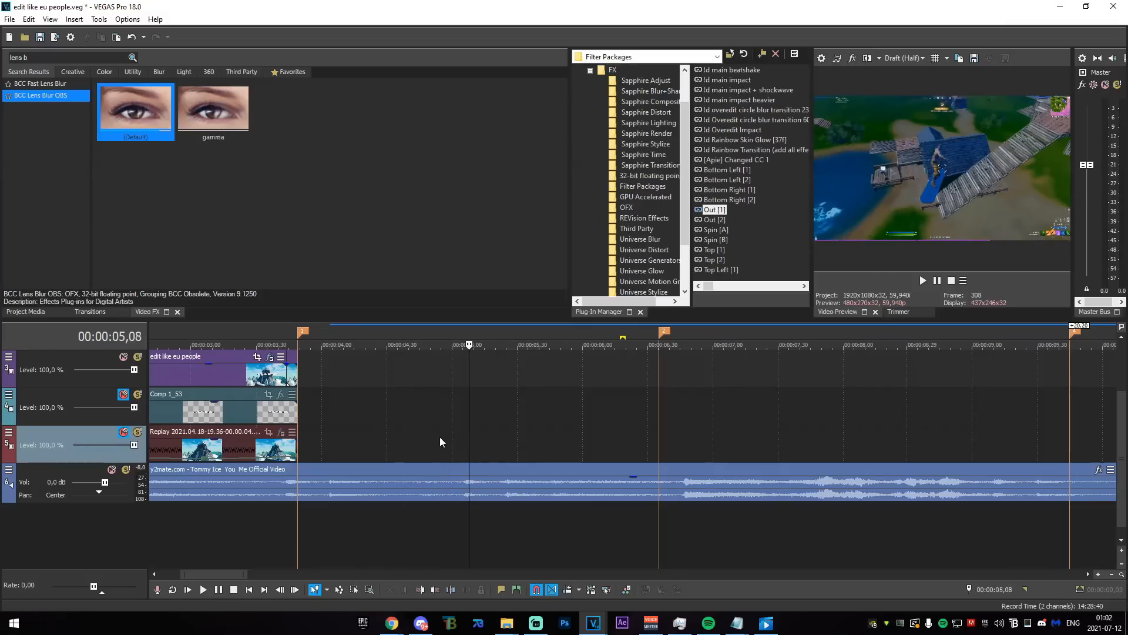
pyautogui.click(434, 440)
pyautogui.press('space')
pyautogui.press('space')
pyautogui.scroll(1, 564, 481)
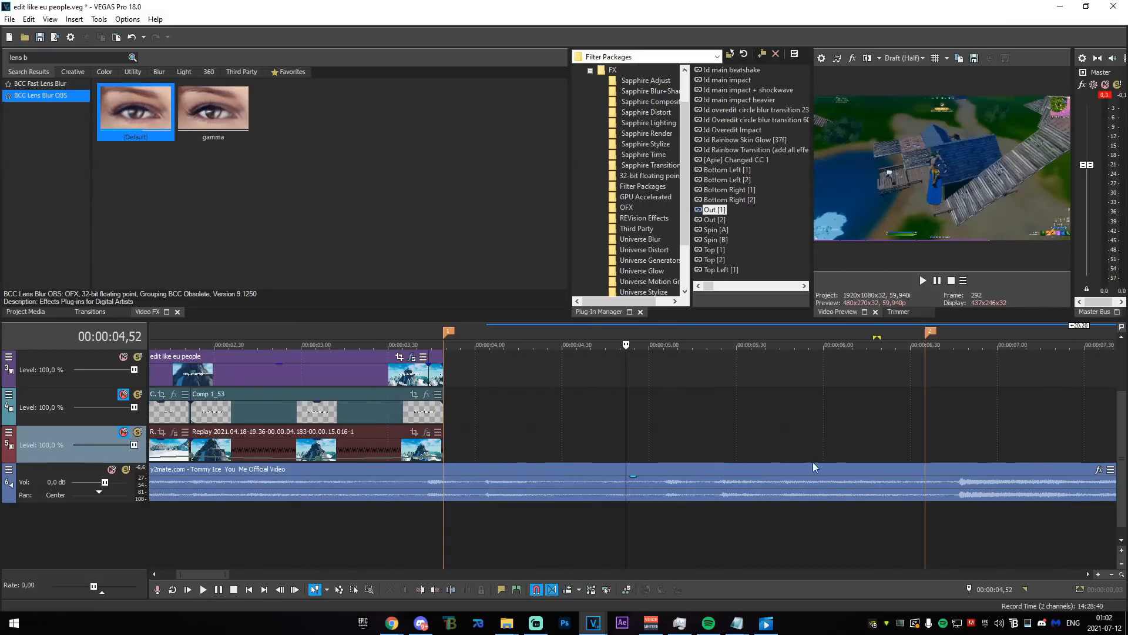
# - Mute the audio track belonging to the Edit Course (2) gameplay clip
pyautogui.moveTo(1122, 430); pyautogui.dragTo(1122, 379)
pyautogui.click(112, 394)
pyautogui.scroll(-4, 815, 489)
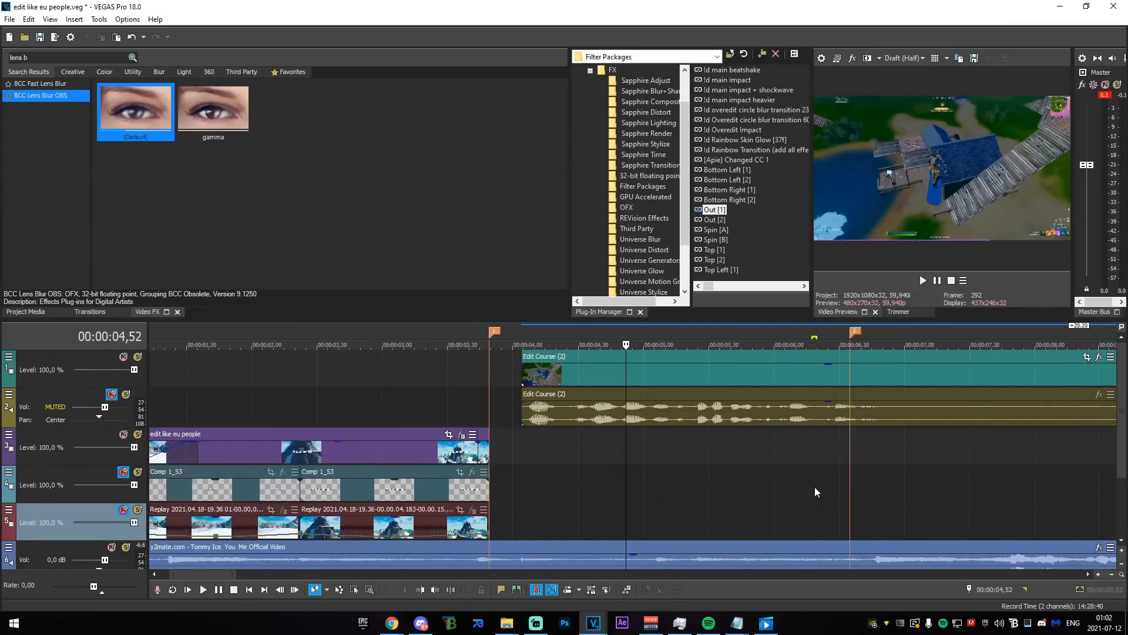
# - Play the gameplay with the song from 00:00:04,52 and place the playhead at 00:00:10,09, just after marker 4
pyautogui.press('space')
pyautogui.moveTo(1121, 446); pyautogui.dragTo(1115, 471)
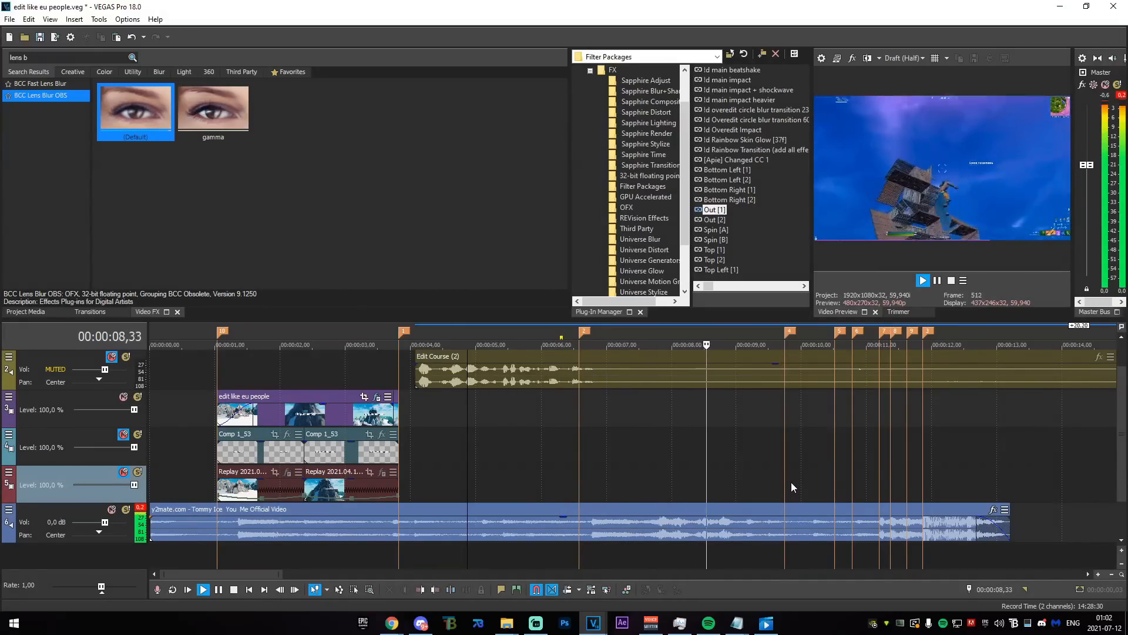
pyautogui.scroll(1, 830, 493)
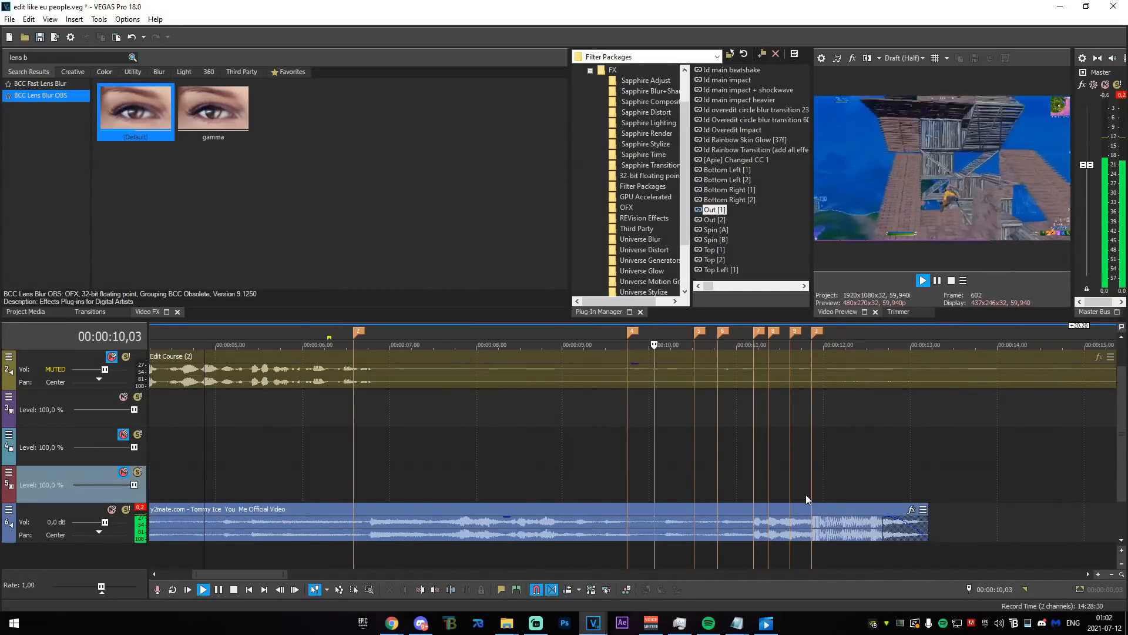
pyautogui.click(665, 482)
pyautogui.press('space')
pyautogui.scroll(2, 638, 507)
pyautogui.click(620, 499)
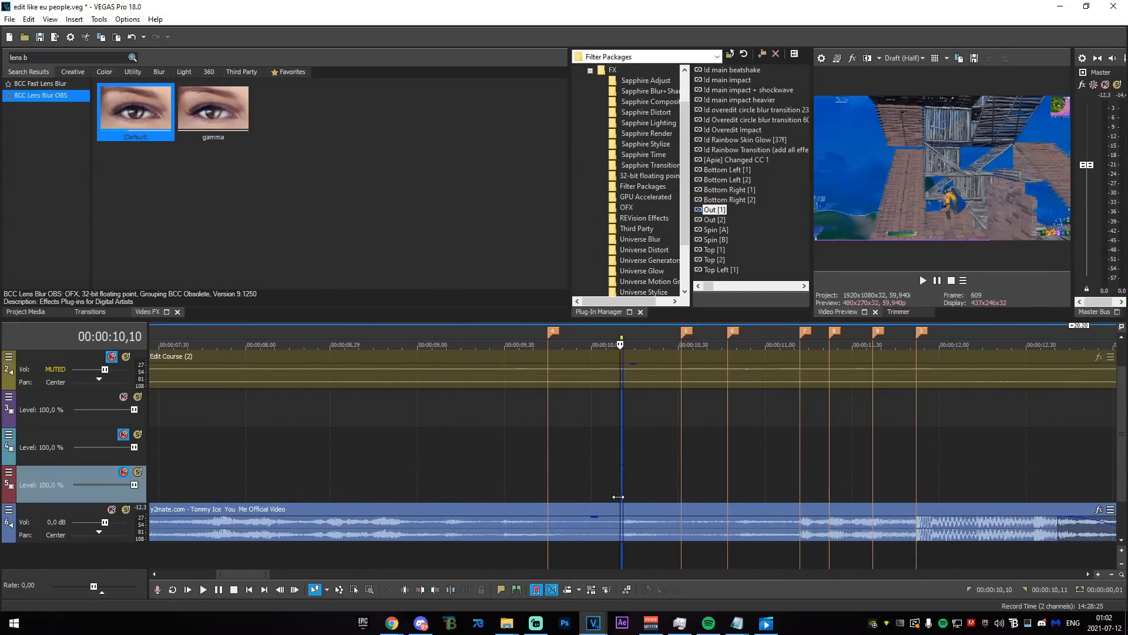
pyautogui.scroll(-4, 635, 464)
pyautogui.scroll(2, 643, 432)
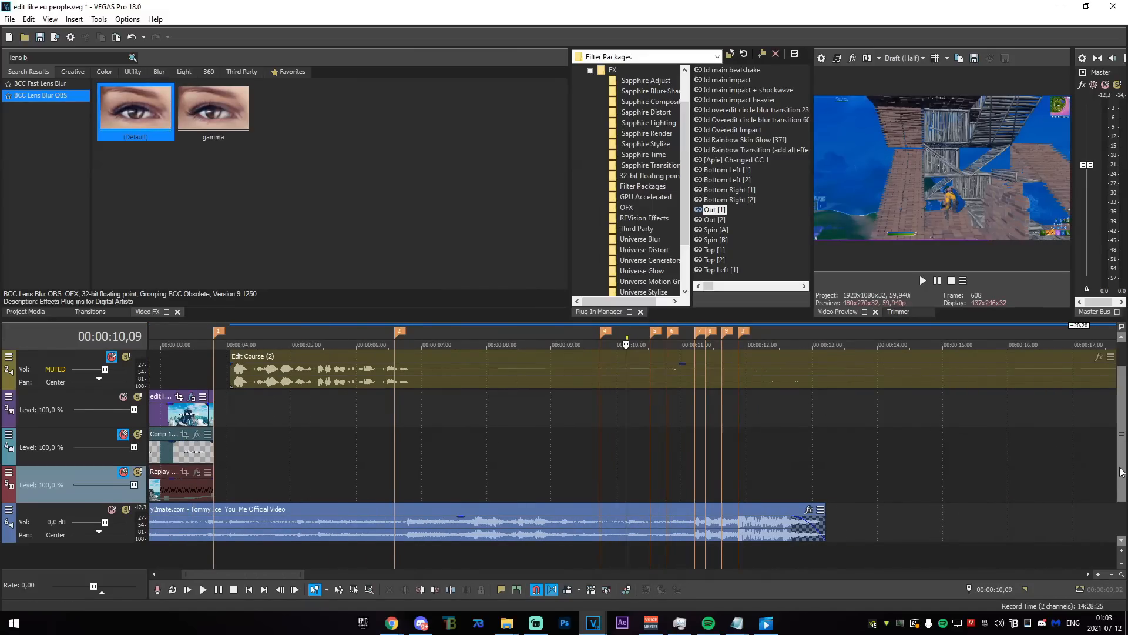
# - Trim off the opening of Edit Course (2) and slide the clip earlier so it starts between markers 2 and 4
pyautogui.moveTo(1121, 476); pyautogui.dragTo(1121, 453)
pyautogui.scroll(-4, 423, 414)
pyautogui.moveTo(239, 376); pyautogui.dragTo(511, 376)
pyautogui.moveTo(550, 383); pyautogui.dragTo(385, 384)
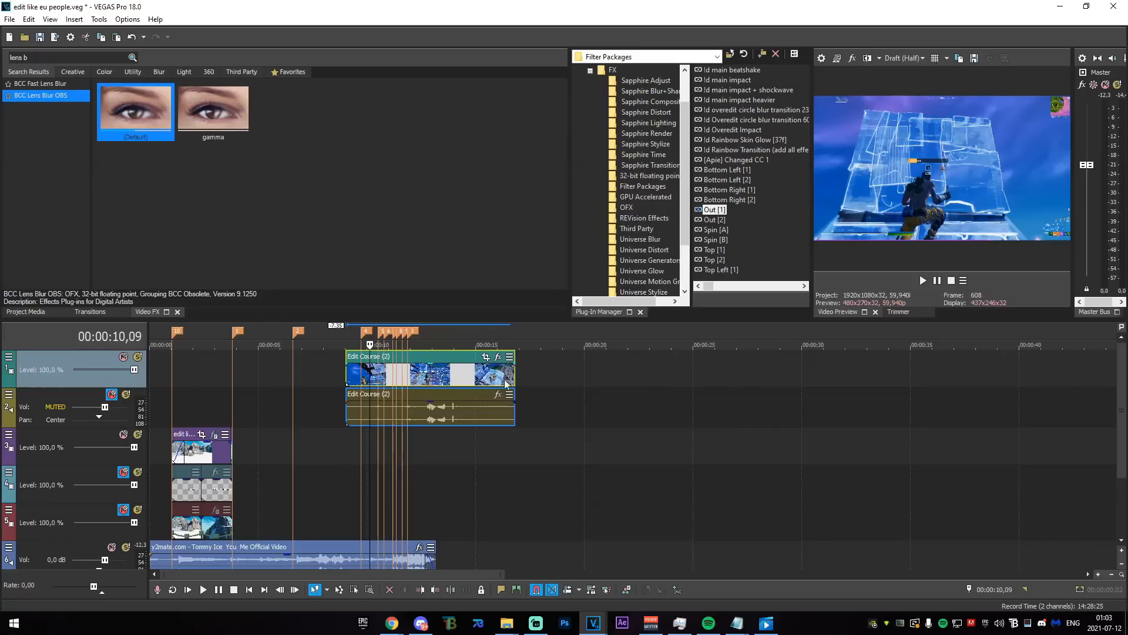
pyautogui.scroll(4, 385, 384)
pyautogui.moveTo(696, 379); pyautogui.dragTo(581, 380)
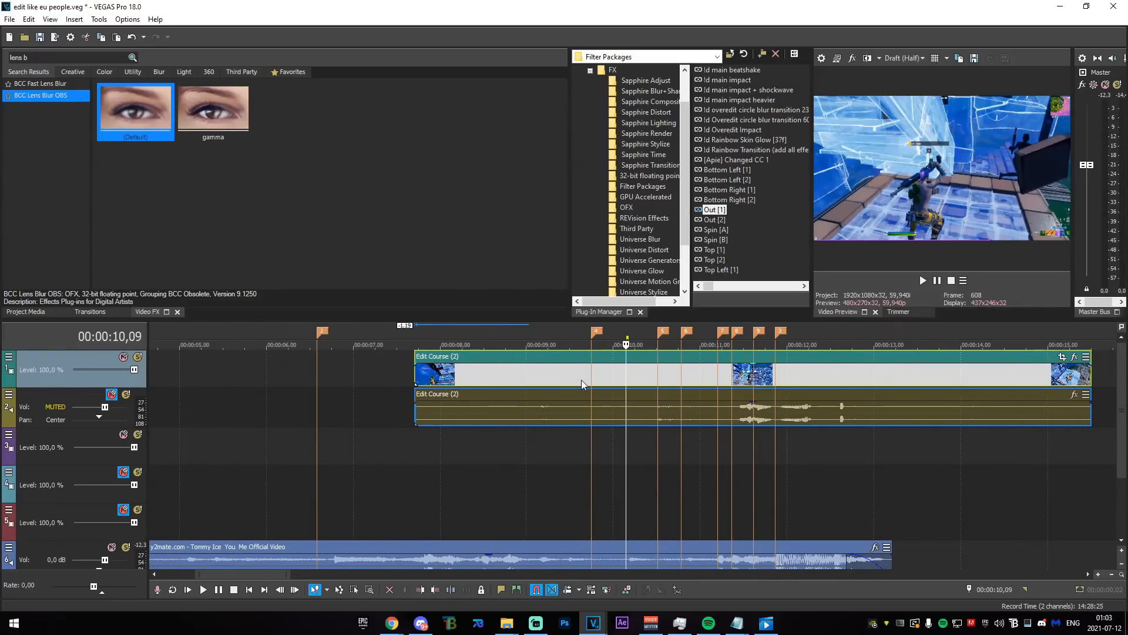
# - Extend the start of Edit Course (2) back to marker 1 at 00:00:03,49, where the rendered intro clip ends
pyautogui.scroll(-3, 453, 421)
pyautogui.moveTo(402, 375); pyautogui.dragTo(275, 374)
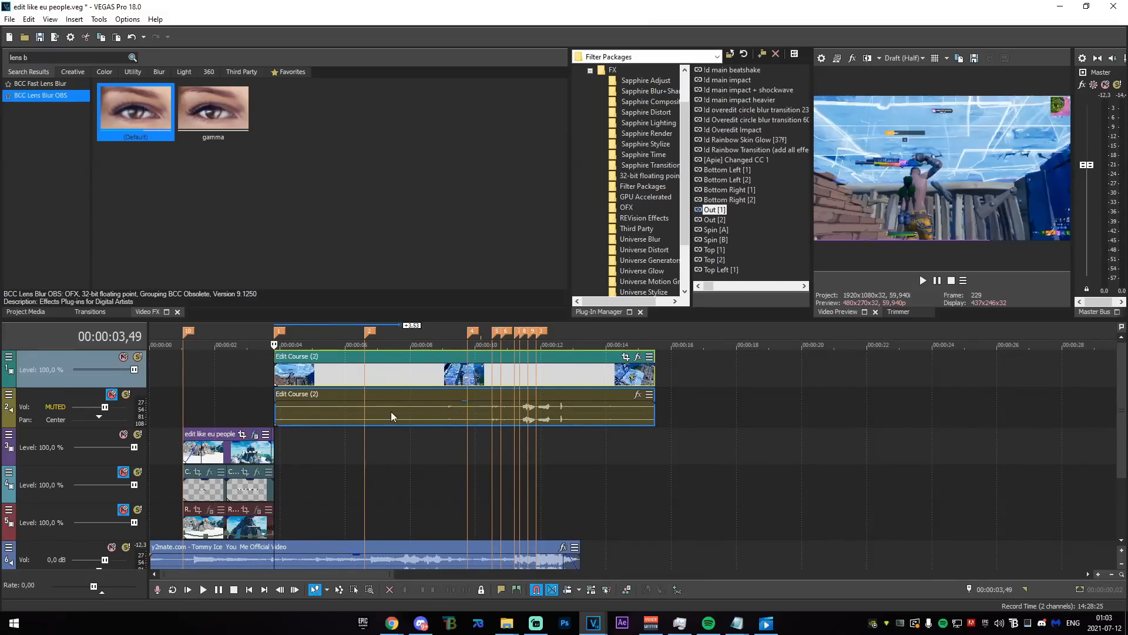
pyautogui.scroll(5, 432, 422)
pyautogui.scroll(-3, 500, 434)
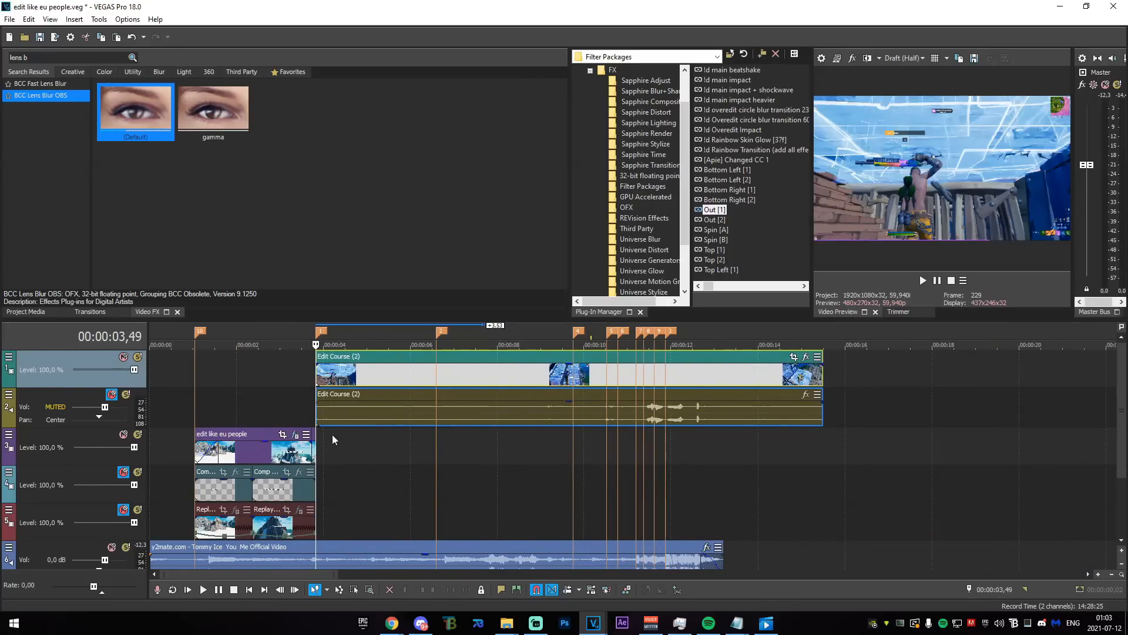
pyautogui.scroll(4, 336, 440)
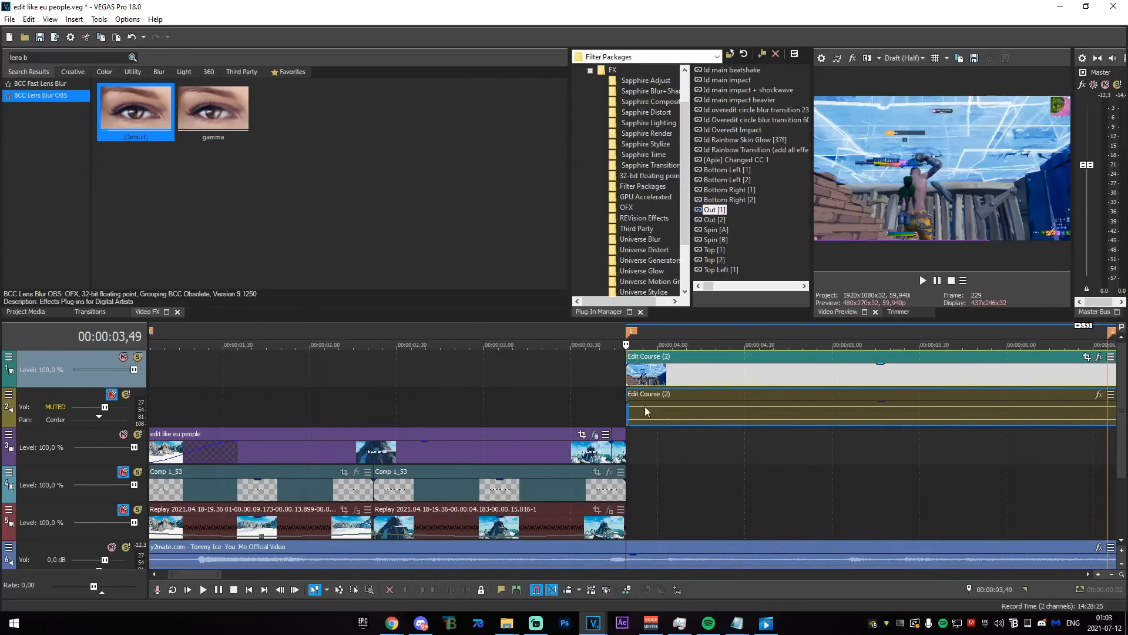
# - Review the gameplay around the beat markers and trim the end of Edit Course (2) to the song's end
pyautogui.click(1107, 442)
pyautogui.moveTo(1107, 443)
pyautogui.mouseDown()
pyautogui.moveTo(629, 463)
pyautogui.moveTo(1107, 459)
pyautogui.mouseUp()
pyautogui.scroll(-4, 1045, 457)
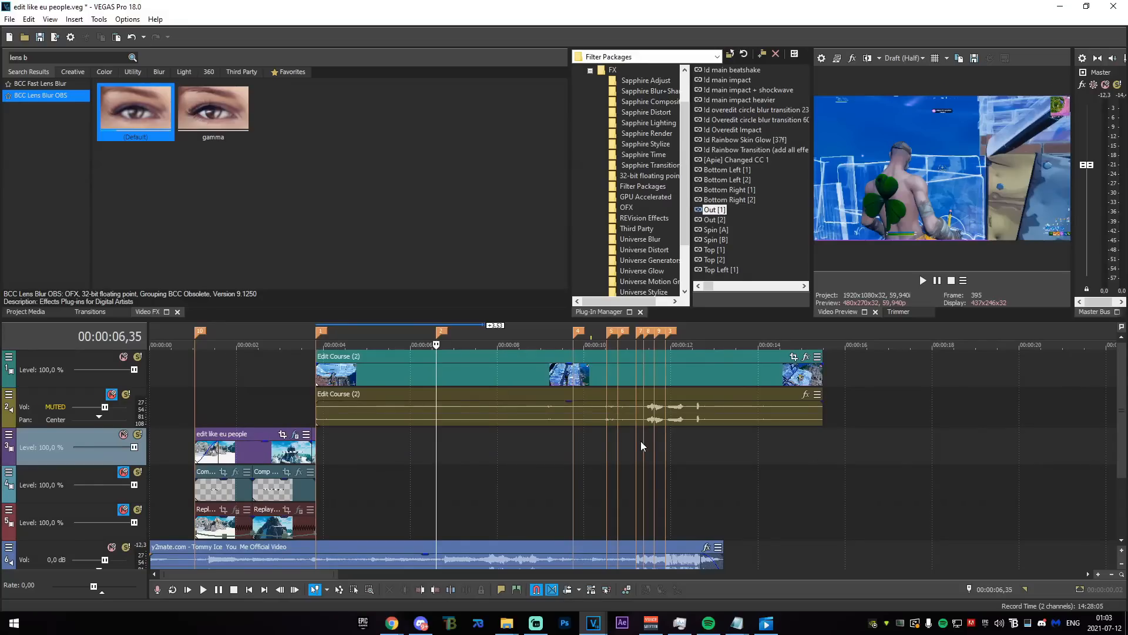
pyautogui.scroll(2, 646, 428)
pyautogui.scroll(-3, 643, 425)
pyautogui.scroll(1, 644, 426)
pyautogui.click(729, 377)
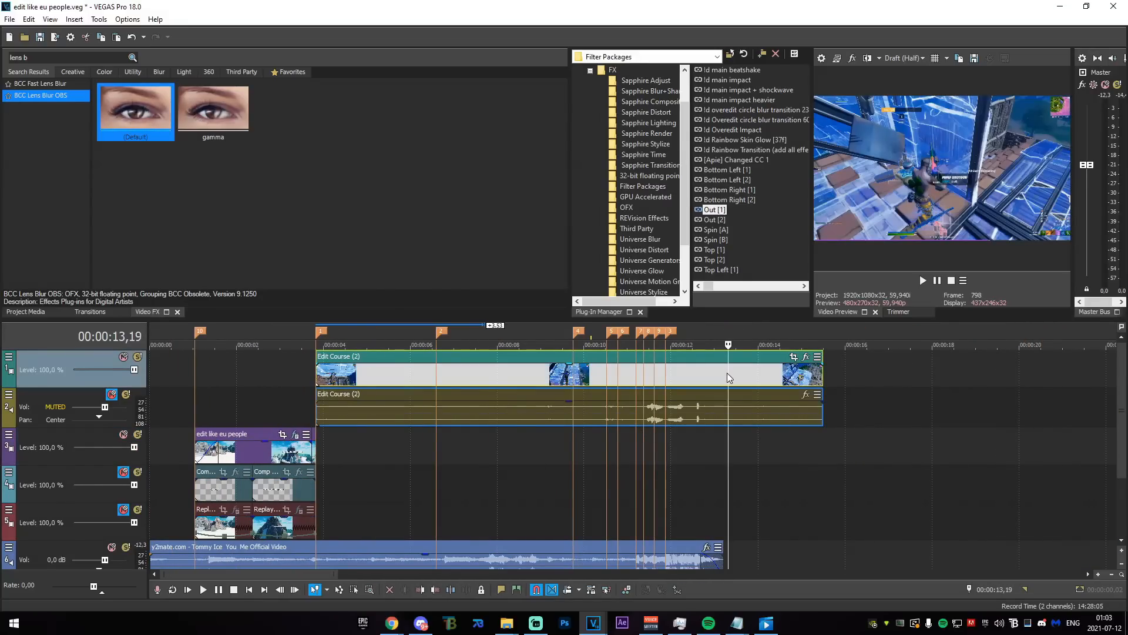
pyautogui.moveTo(823, 376); pyautogui.dragTo(736, 379)
# - Split Edit Course (2) at marker 2, 00:00:06,35, and return the playhead to marker 1 at 00:00:03,49
pyautogui.click(444, 377)
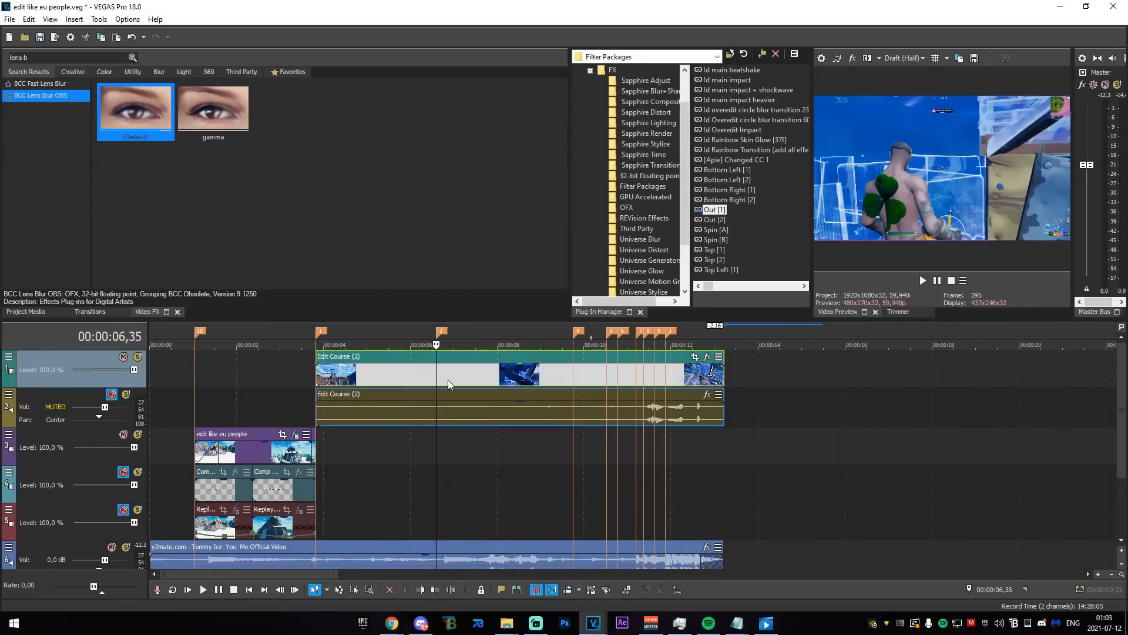
pyautogui.scroll(4, 626, 385)
pyautogui.press('s')
pyautogui.click(562, 418)
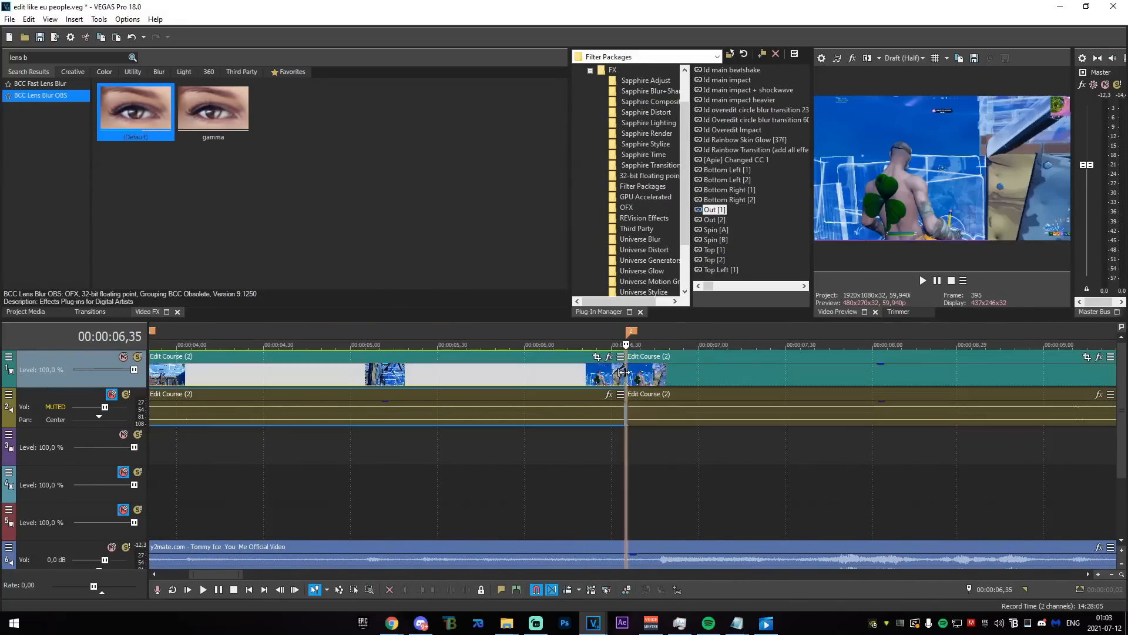
pyautogui.scroll(-2, 561, 421)
pyautogui.moveTo(629, 435); pyautogui.dragTo(266, 455)
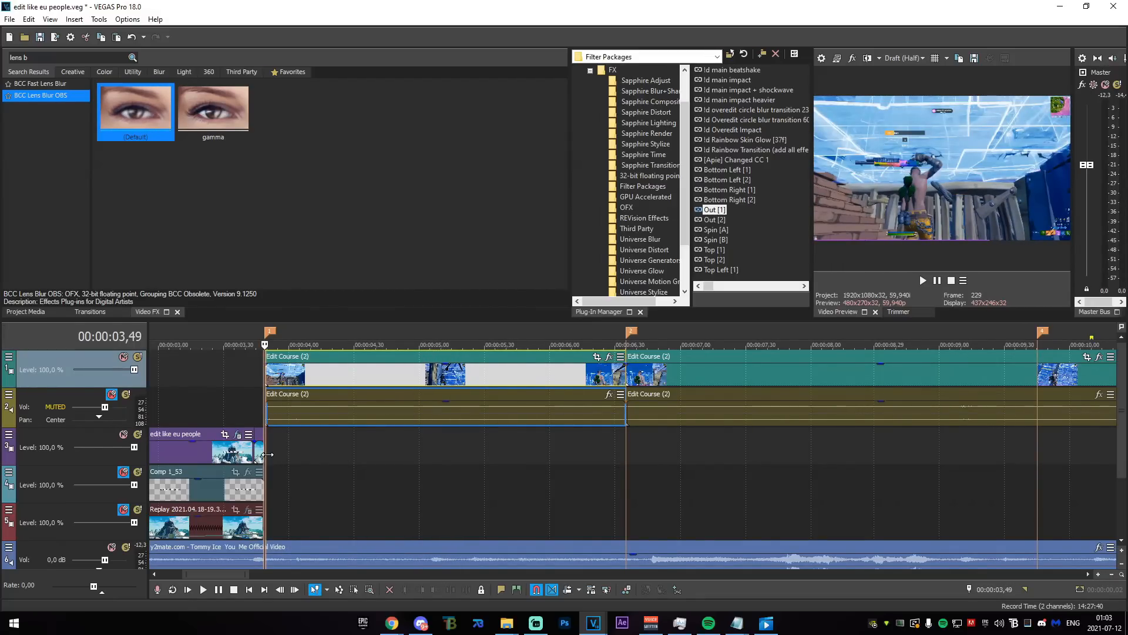
pyautogui.moveTo(267, 454); pyautogui.dragTo(267, 454)
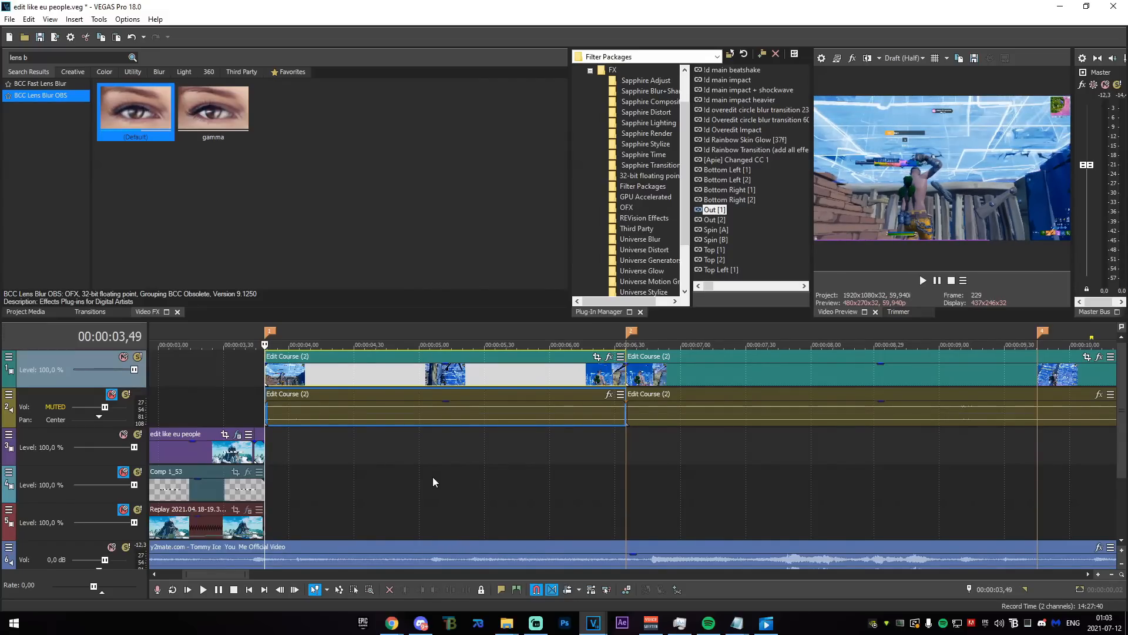
pyautogui.moveTo(391, 623)
pyautogui.click(356, 577)
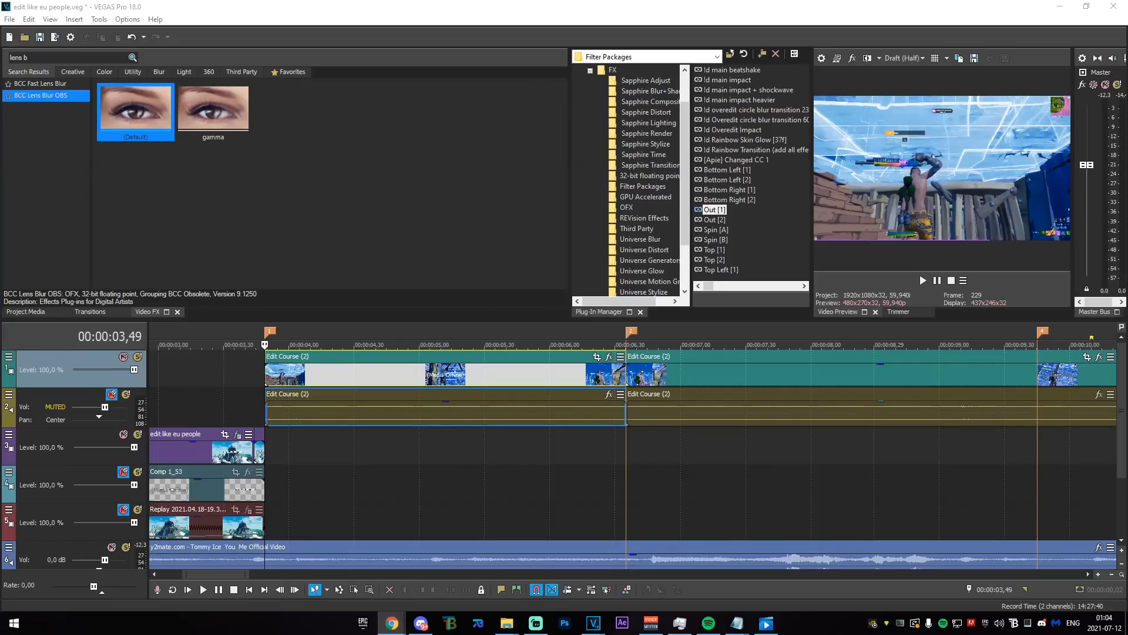
pyautogui.moveTo(328, 450); pyautogui.dragTo(267, 463)
pyautogui.click(267, 463)
pyautogui.scroll(2, 381, 462)
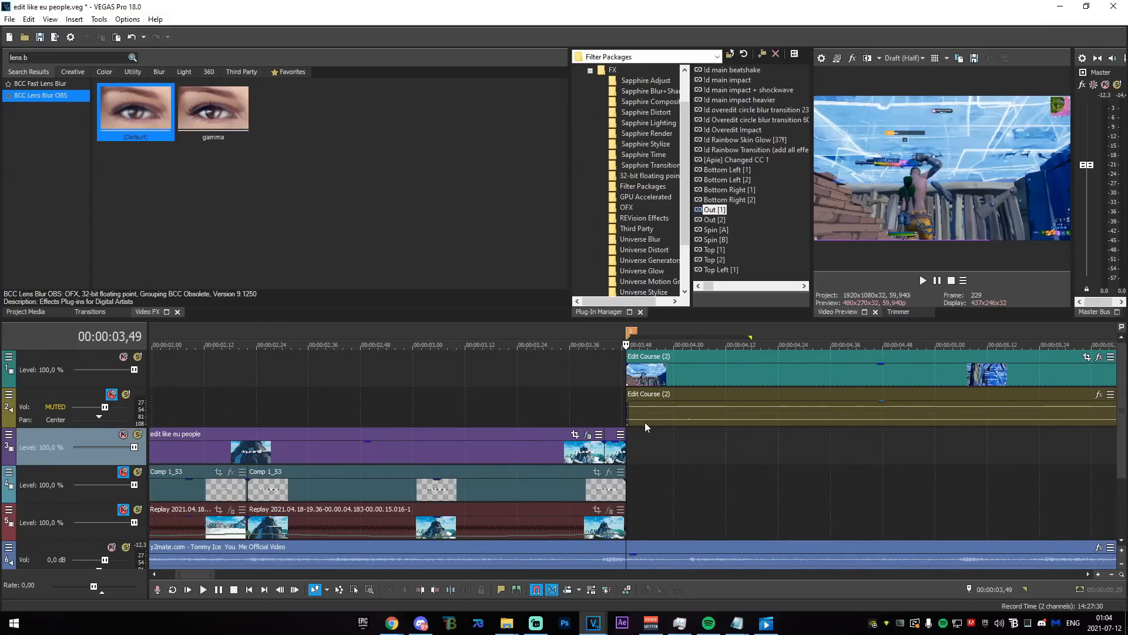
pyautogui.hotkey('alt', 'Tab')
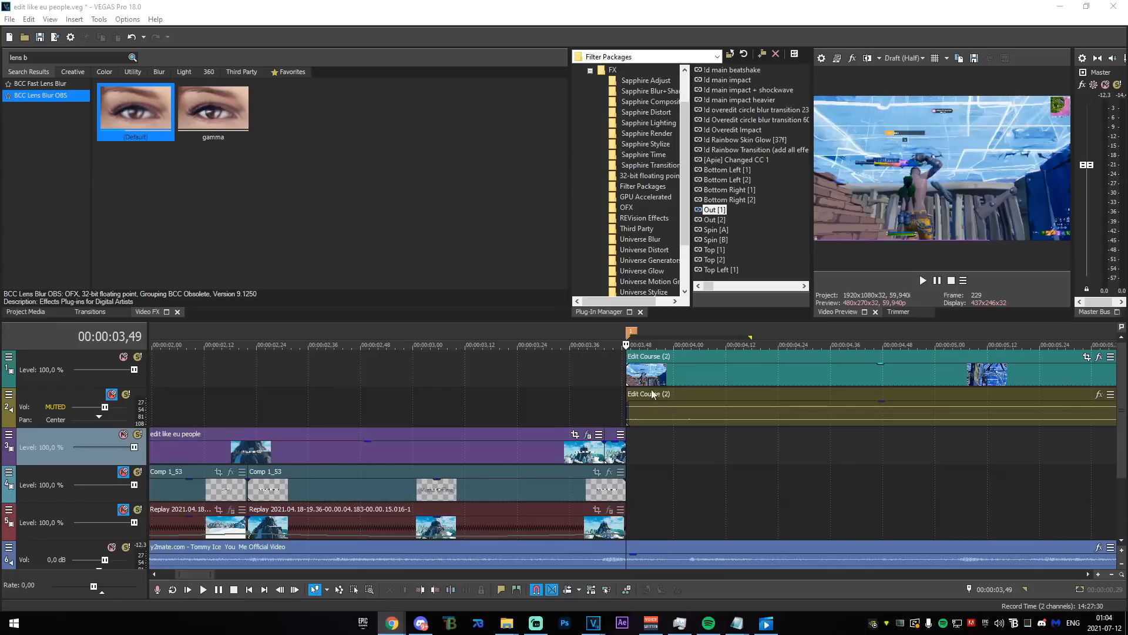
pyautogui.click(620, 412)
pyautogui.scroll(-5, 640, 447)
pyautogui.hotkey('alt', 'Tab')
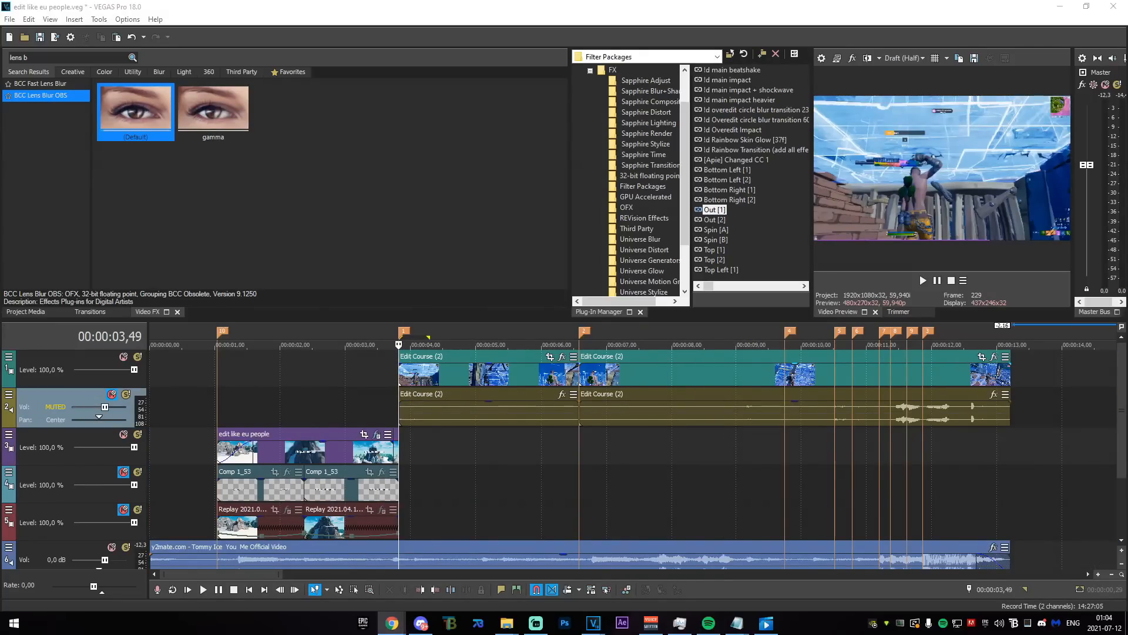
# - Split the gameplay piece between markers 1 and 2 at 00:00:05,10 and delete its first part
pyautogui.scroll(1, 623, 505)
pyautogui.click(604, 381)
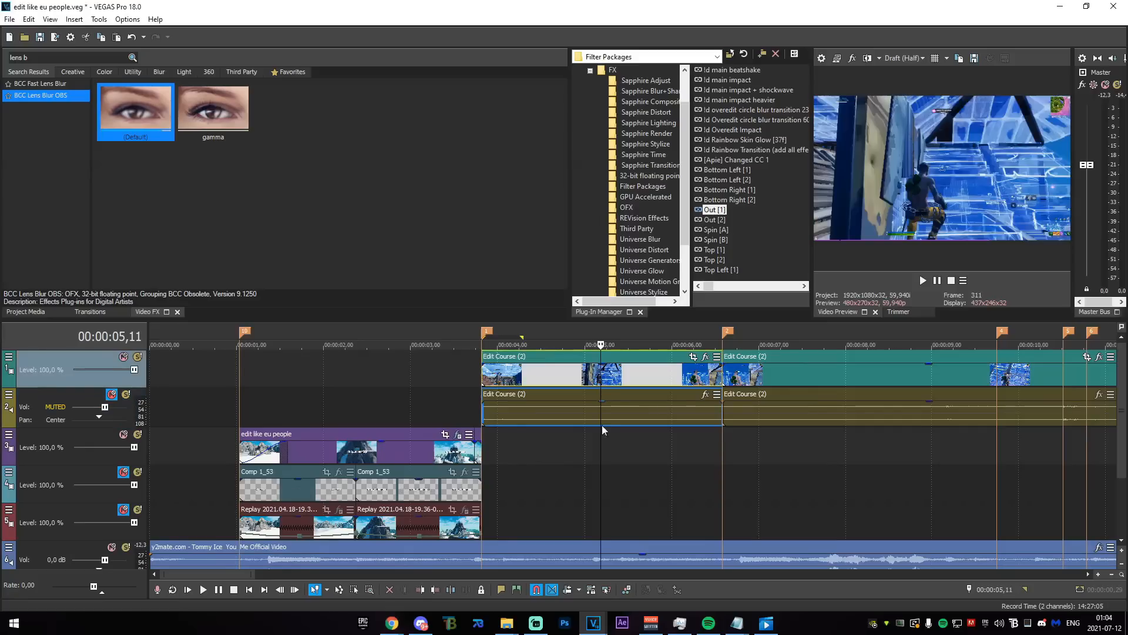
pyautogui.scroll(2, 611, 446)
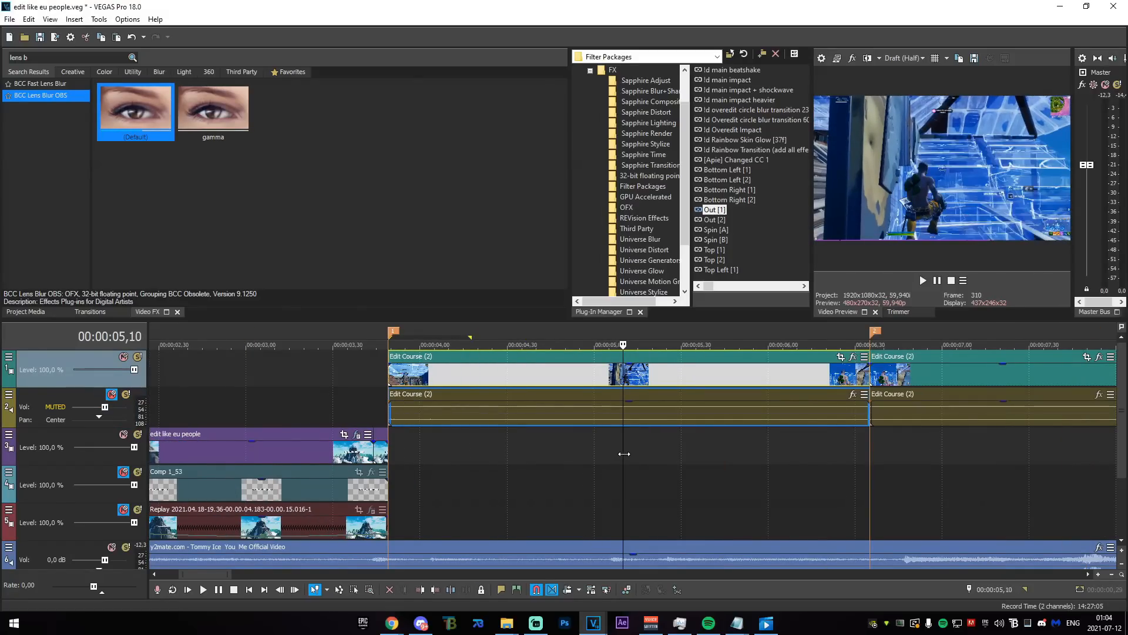
pyautogui.press('s')
pyautogui.press('Delete')
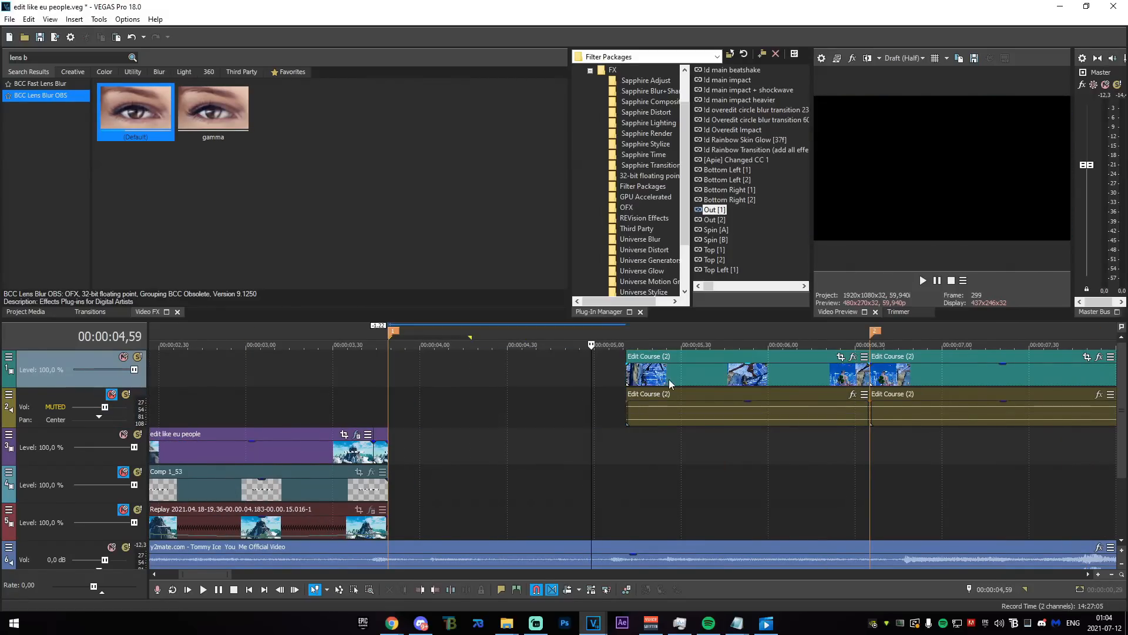
# - Move the remaining gameplay piece before marker 2 back so it starts at marker 1, 00:00:03,49
pyautogui.click(688, 379)
pyautogui.click(725, 382)
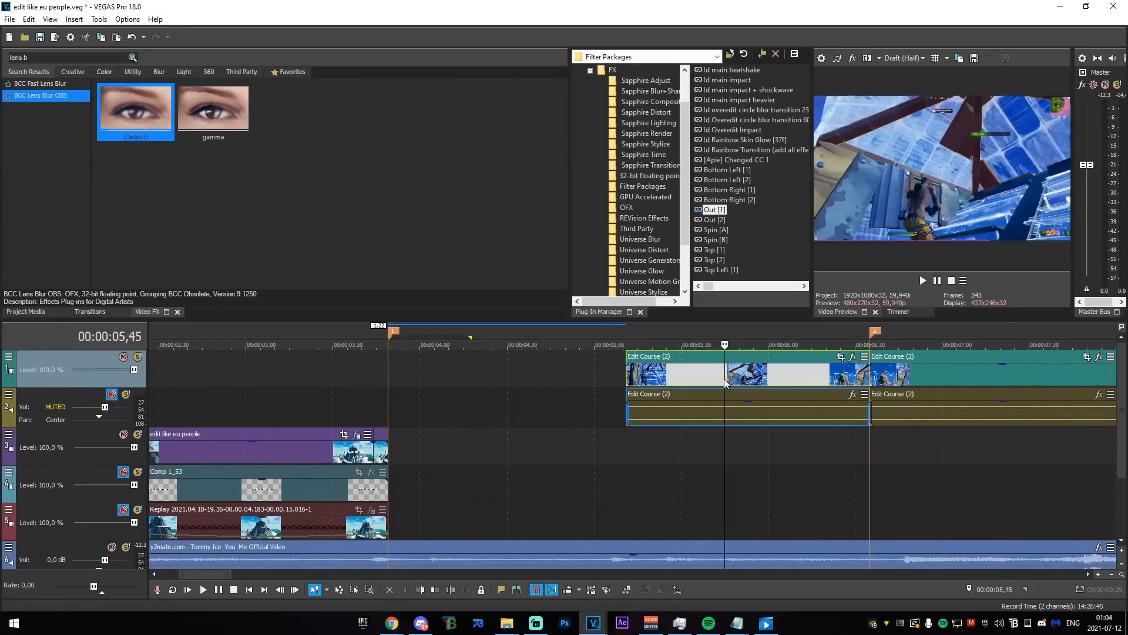
pyautogui.moveTo(830, 376); pyautogui.dragTo(542, 366)
# - Add TwixtorPRO with the 91 preset at 50% speed to the Edit Course (2) piece starting at marker 1
pyautogui.moveTo(83, 61); pyautogui.dragTo(6, 74)
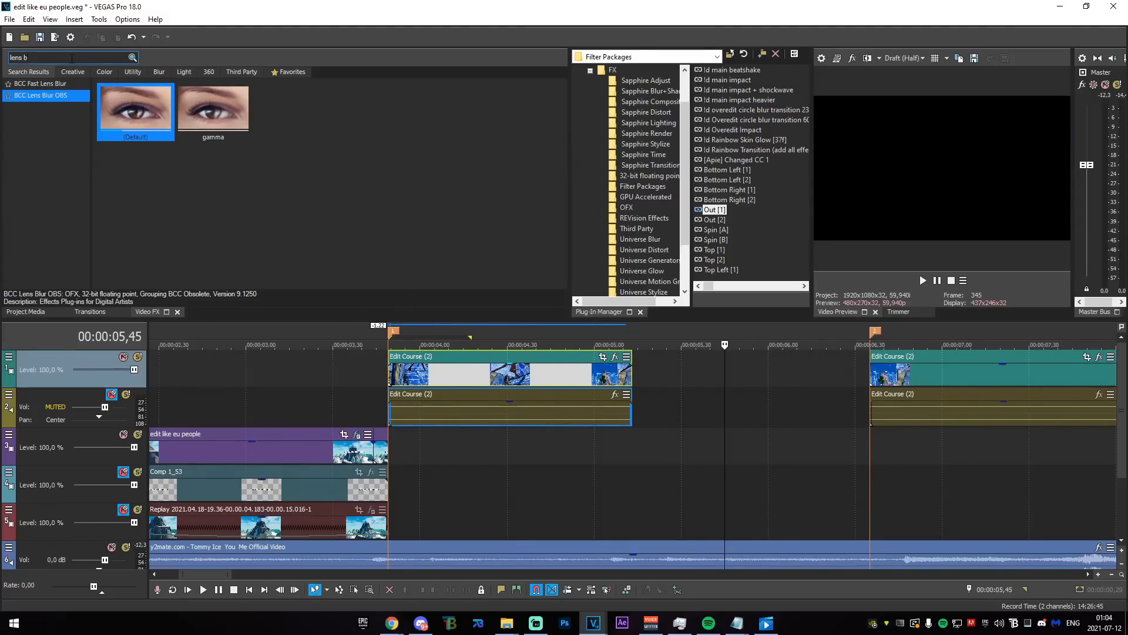
pyautogui.write('twixtor')
pyautogui.click(58, 90)
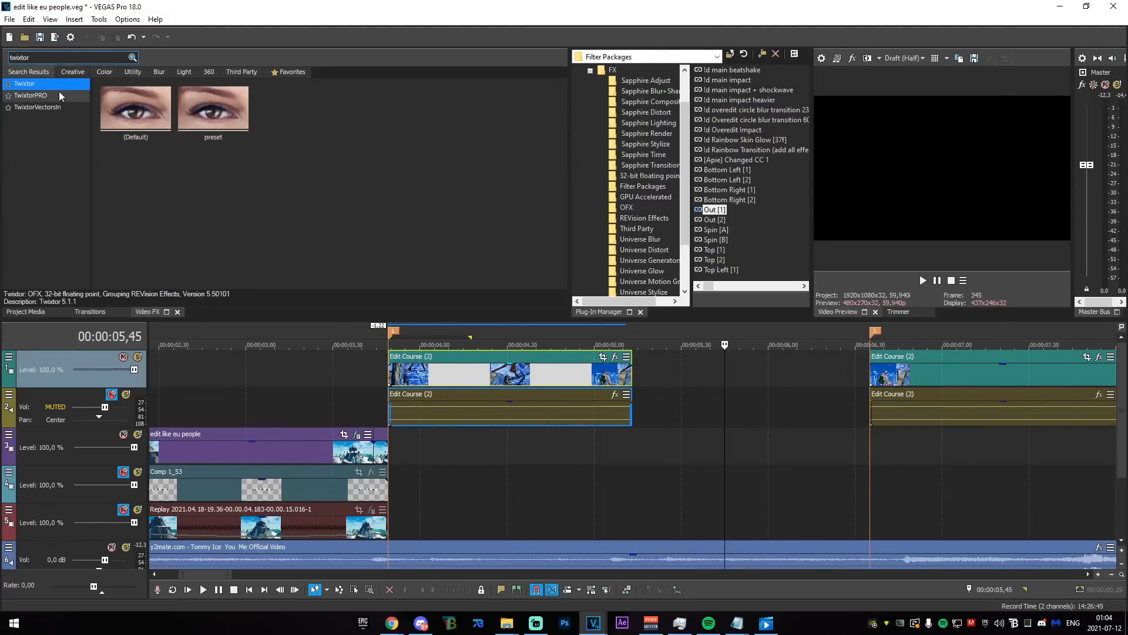
pyautogui.moveTo(285, 126); pyautogui.dragTo(480, 381)
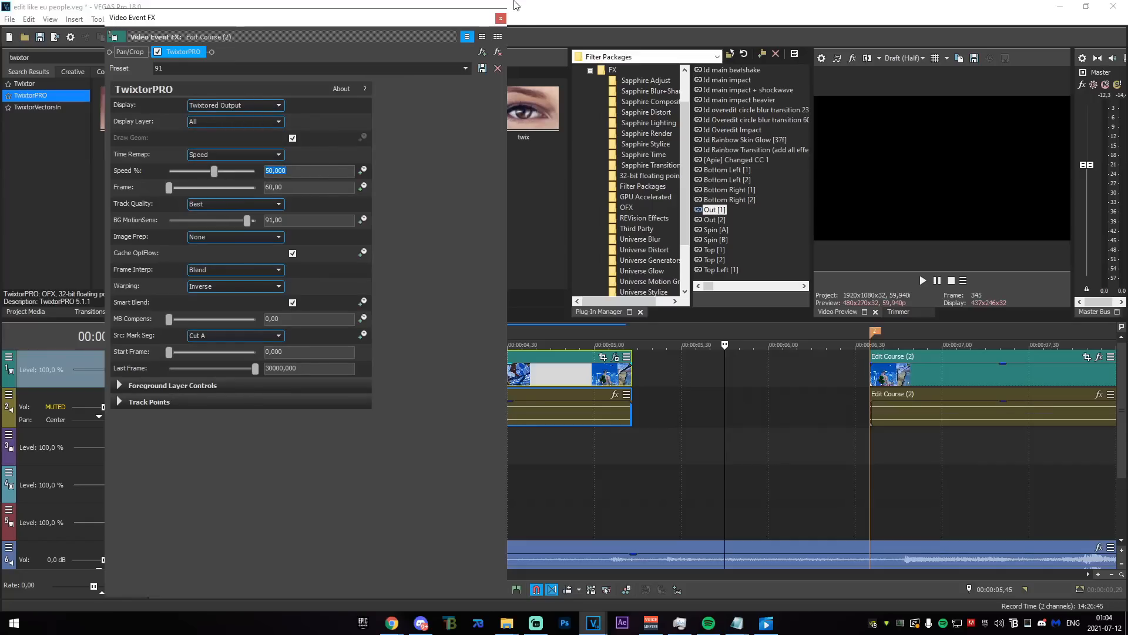
pyautogui.click(500, 18)
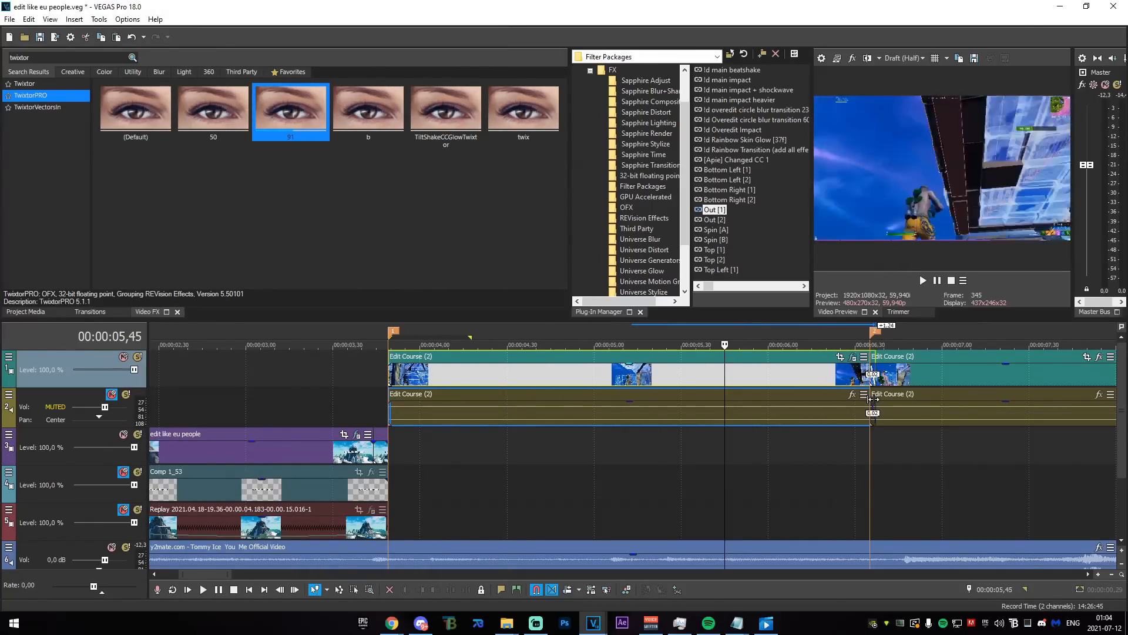
# - Extend the slowed gameplay piece to end at marker 2, check its playback, and return the playhead to marker 1
pyautogui.moveTo(576, 444); pyautogui.dragTo(878, 458)
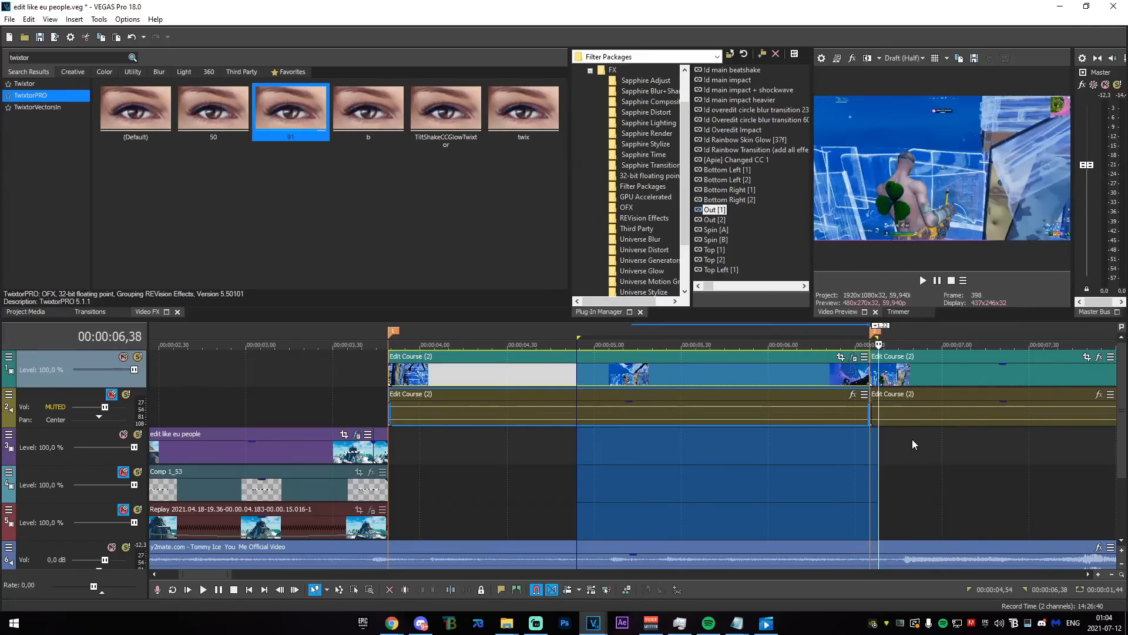
pyautogui.click(748, 449)
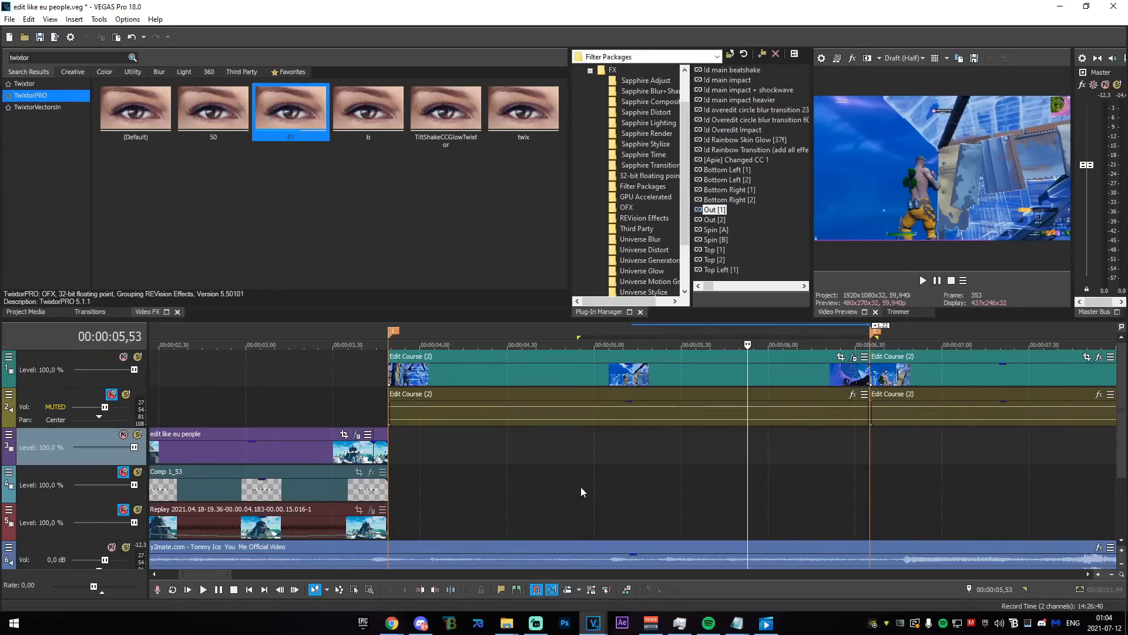
pyautogui.scroll(-2, 498, 509)
pyautogui.click(483, 369)
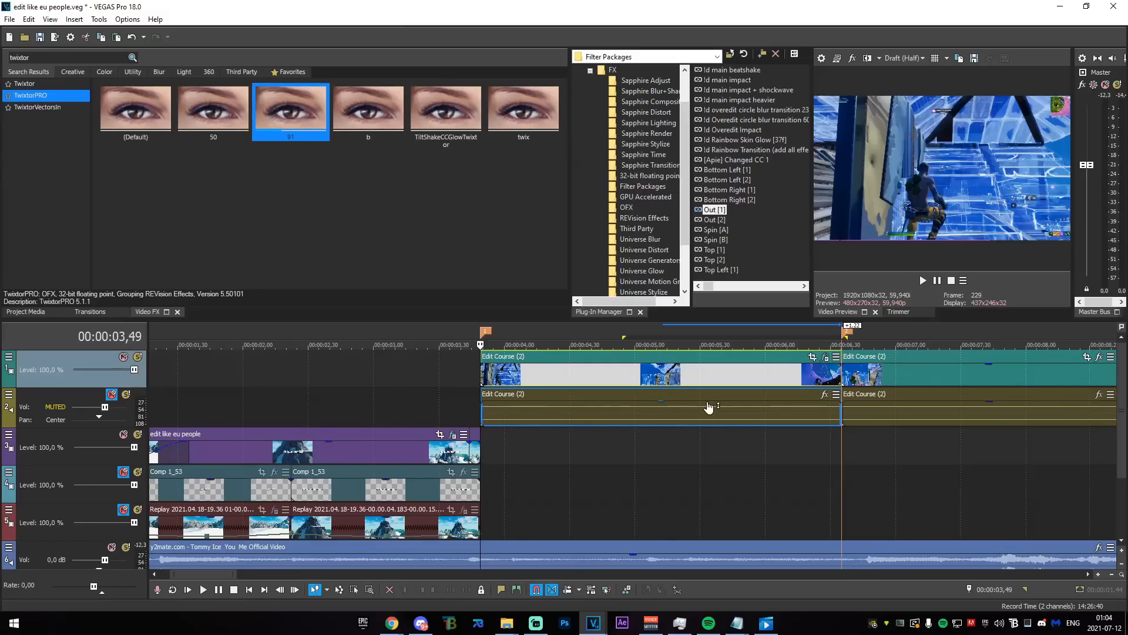
# - Render the section between markers 1 and 2 as MAGIX AVC/AAC MP4, Internet HD 1080p 59.94 fps, named edit like eu people 2
pyautogui.scroll(-2, 713, 465)
pyautogui.moveTo(724, 462); pyautogui.dragTo(485, 464)
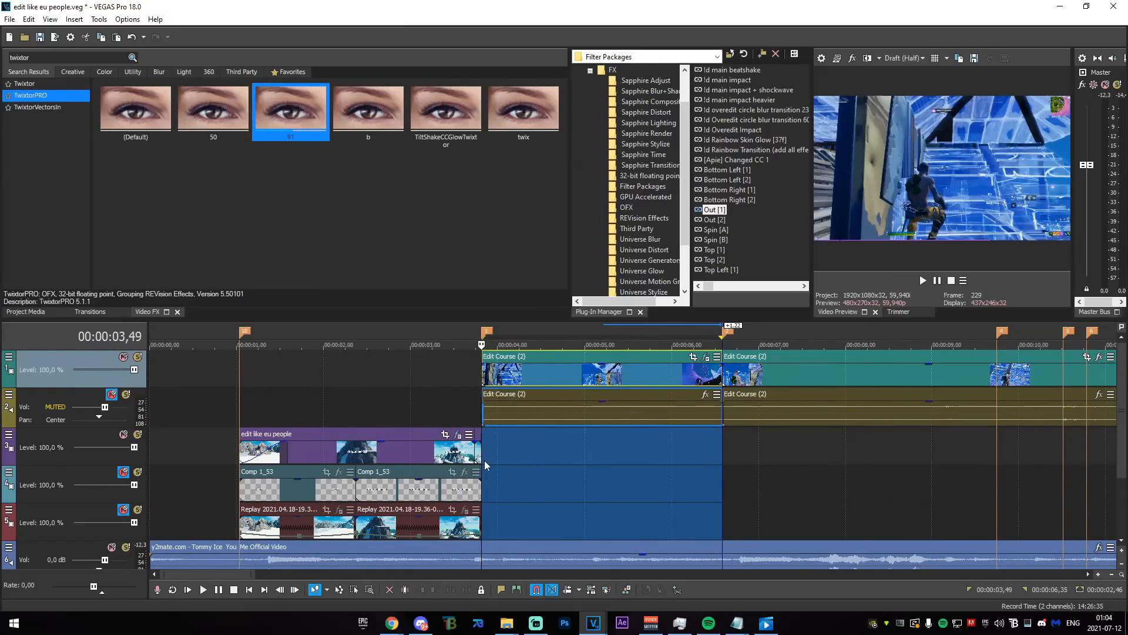
pyautogui.click(9, 19)
pyautogui.click(35, 125)
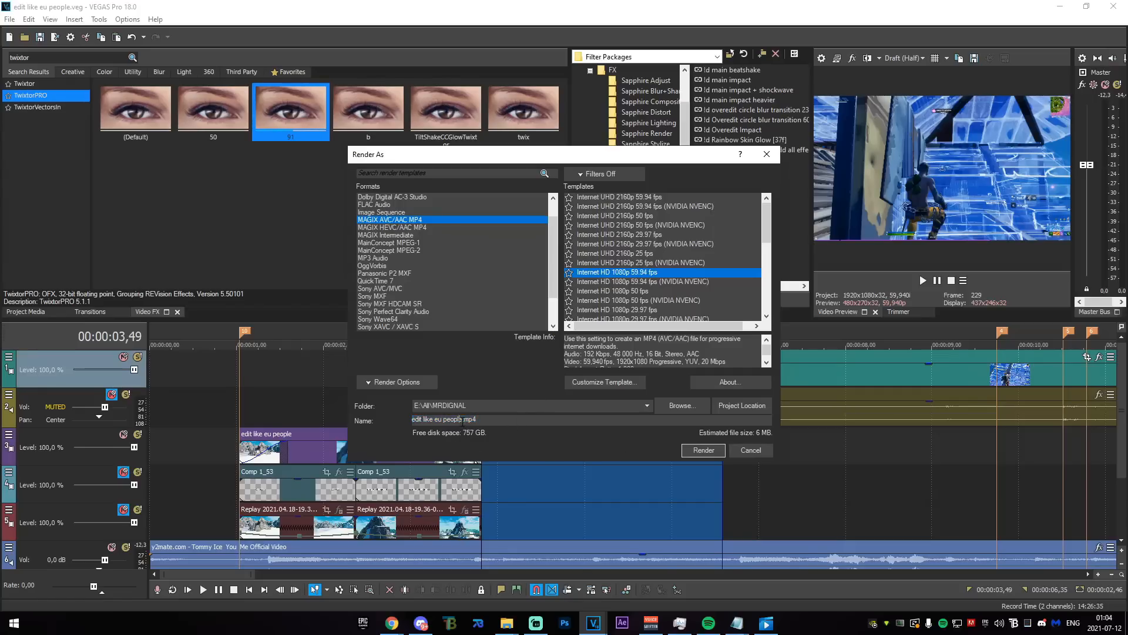
pyautogui.click(724, 455)
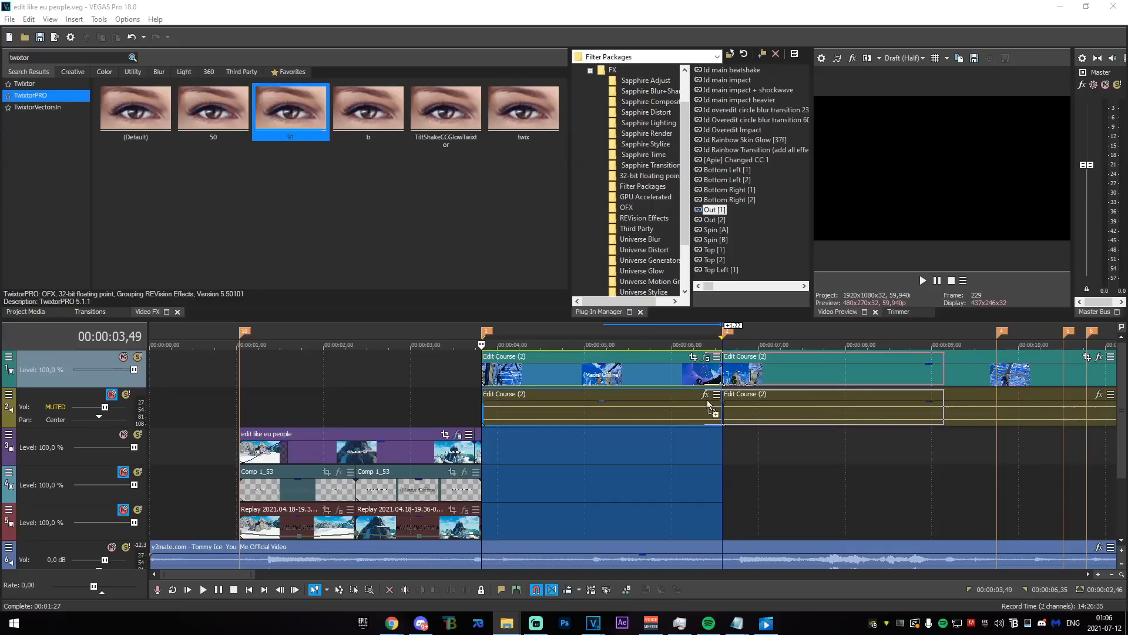
# - Place the rendered edit like eu people 2 clip at marker 1 on a new track and remove its audio track
pyautogui.moveTo(494, 348); pyautogui.dragTo(489, 347)
pyautogui.scroll(-4, 705, 390)
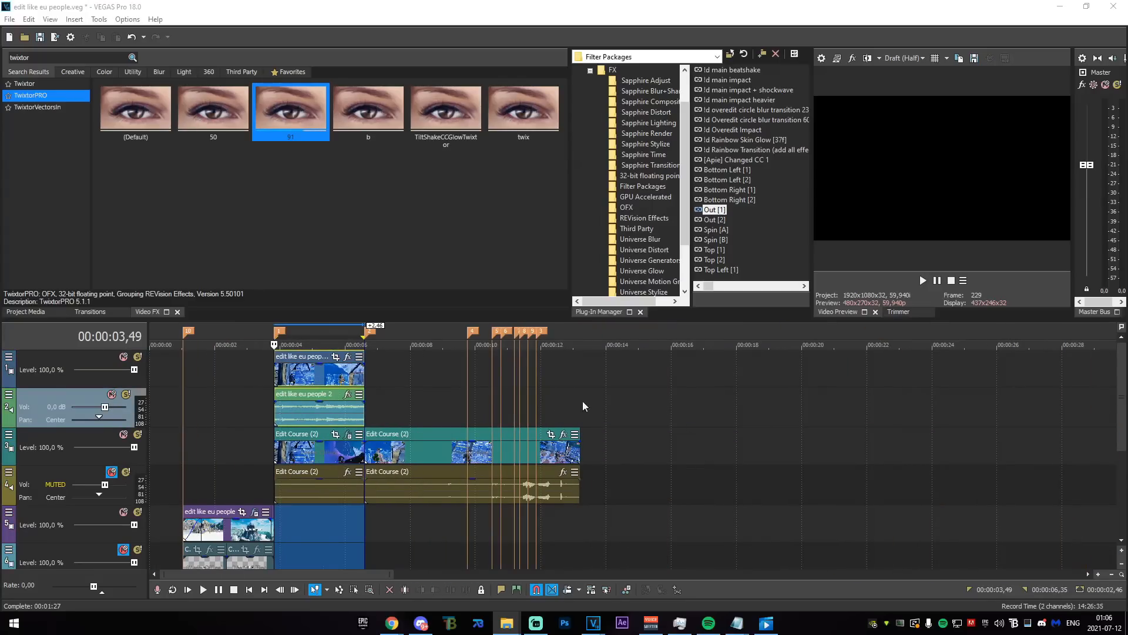
pyautogui.rightClick(541, 402)
pyautogui.click(573, 298)
pyautogui.scroll(4, 496, 452)
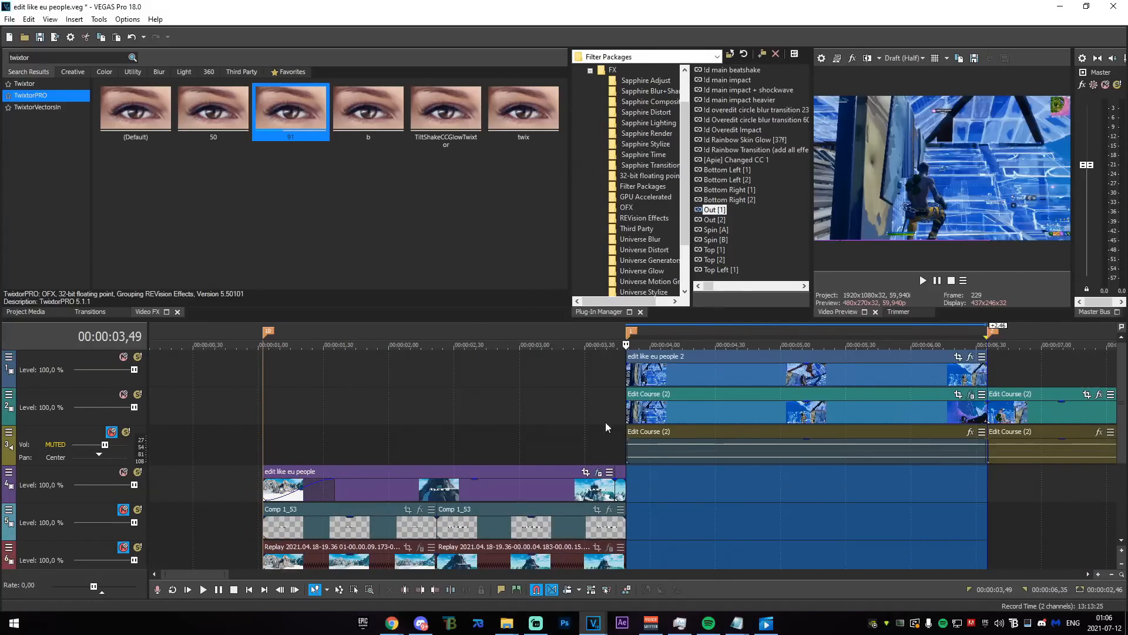
# - Replace the original gameplay piece between markers 1 and 2 with the rendered clip and delete the piece's leftover audio
pyautogui.click(673, 414)
pyautogui.press('Delete')
pyautogui.moveTo(760, 374); pyautogui.dragTo(762, 417)
pyautogui.doubleClick(784, 448)
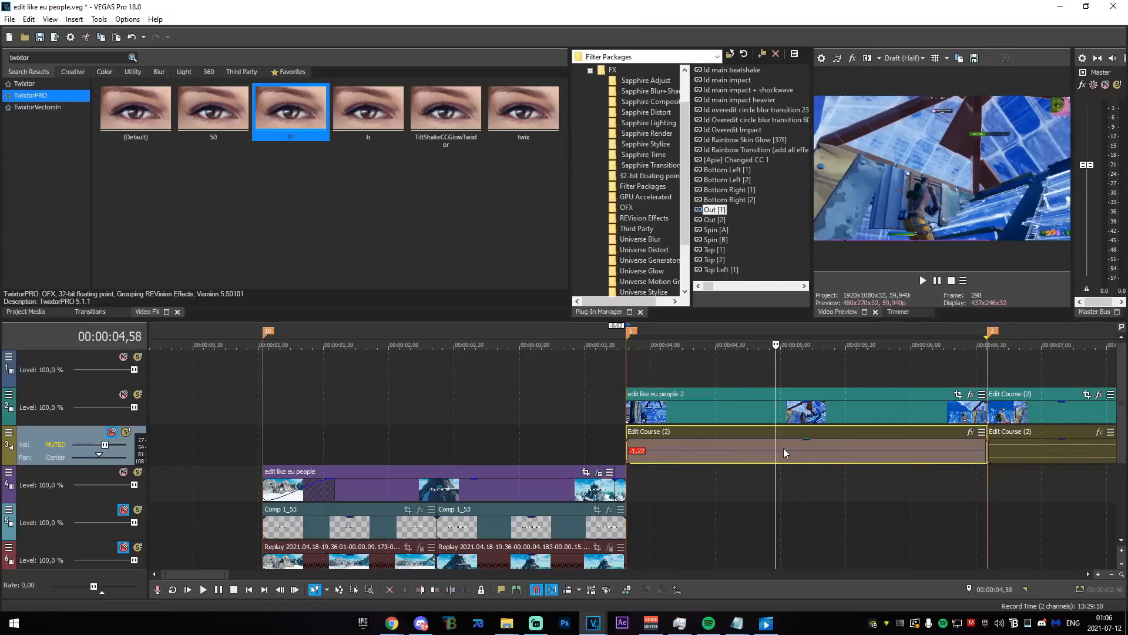
pyautogui.press('Delete')
# - Split edit like eu people 2 a few frames after marker 1, at 00:00:03,54
pyautogui.click(565, 425)
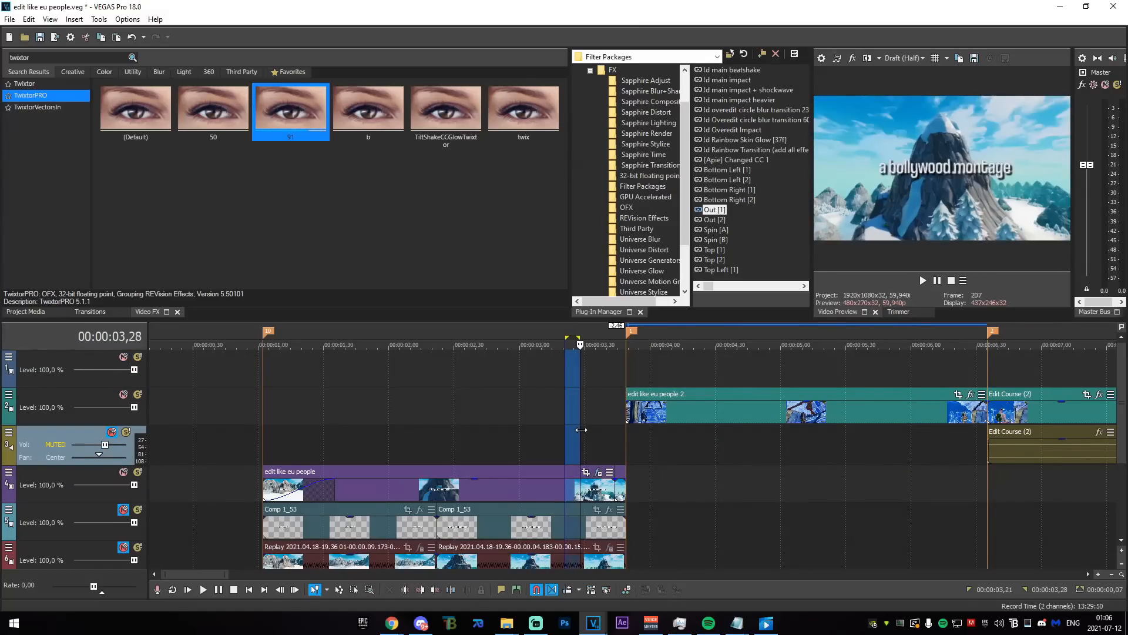
pyautogui.click(743, 407)
pyautogui.click(758, 413)
pyautogui.click(711, 413)
pyautogui.click(651, 413)
pyautogui.click(628, 413)
pyautogui.press('Right')
pyautogui.press('Right')
pyautogui.press('Right')
pyautogui.press('Right')
pyautogui.press('Right')
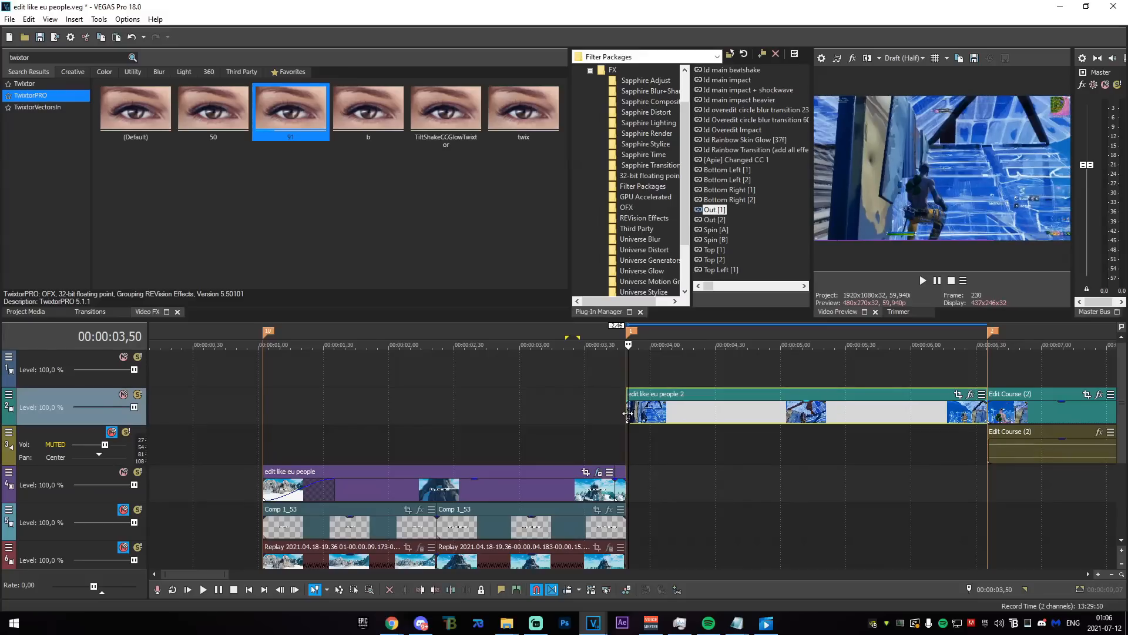
pyautogui.press('s')
pyautogui.scroll(1, 713, 467)
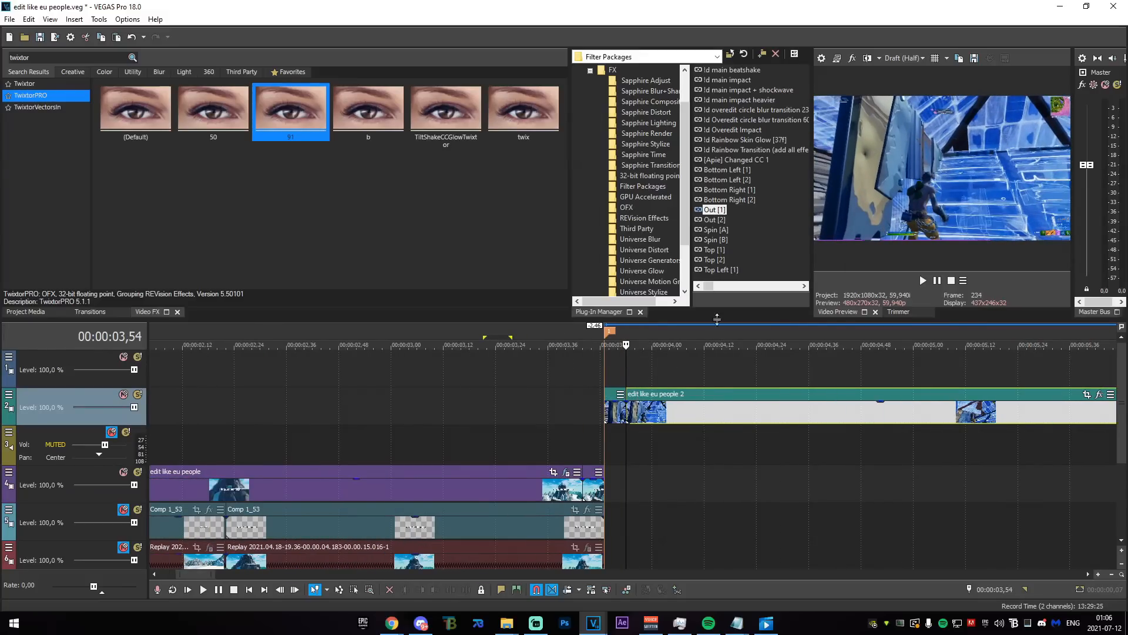
# - Try the Out [2] filter package on the short opening piece, and undo the split
pyautogui.moveTo(711, 220); pyautogui.dragTo(635, 386)
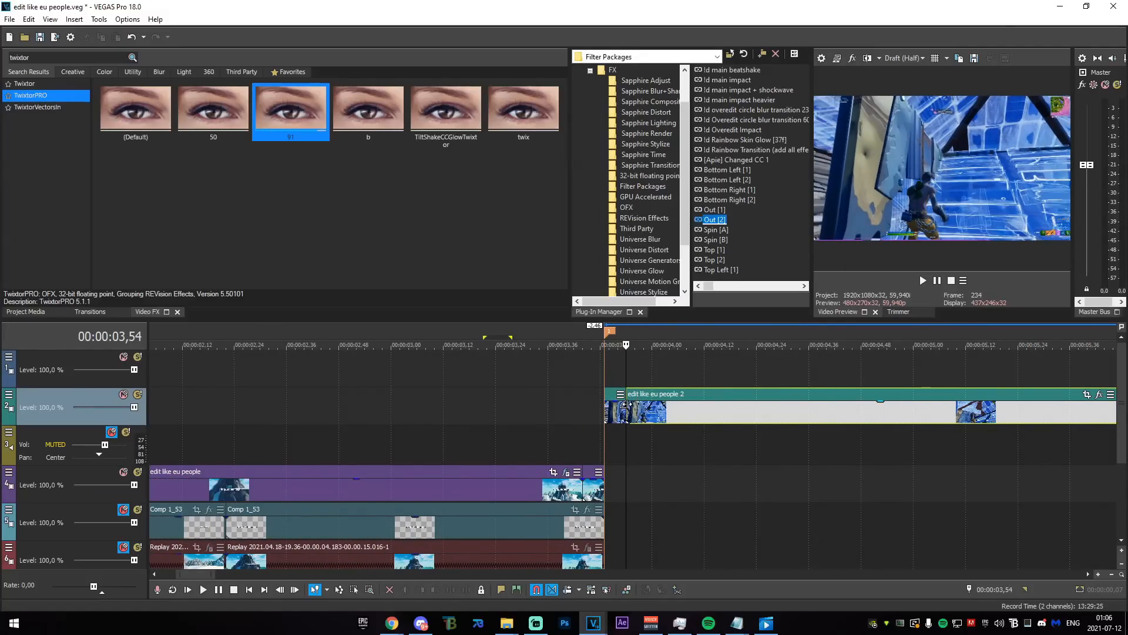
pyautogui.click(625, 404)
pyautogui.hotkey('ctrl', 'z')
# - Add S_BlurMoCurves with the dig preset to edit like eu people 2
pyautogui.moveTo(41, 58); pyautogui.dragTo(7, 69)
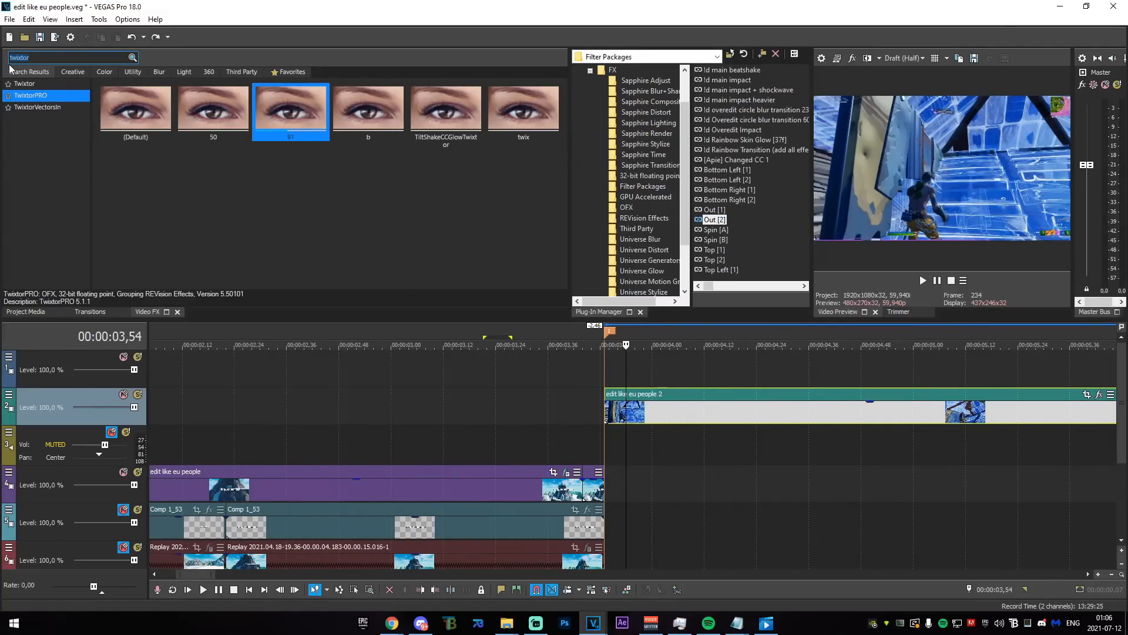
pyautogui.write('blurmo')
pyautogui.click(48, 81)
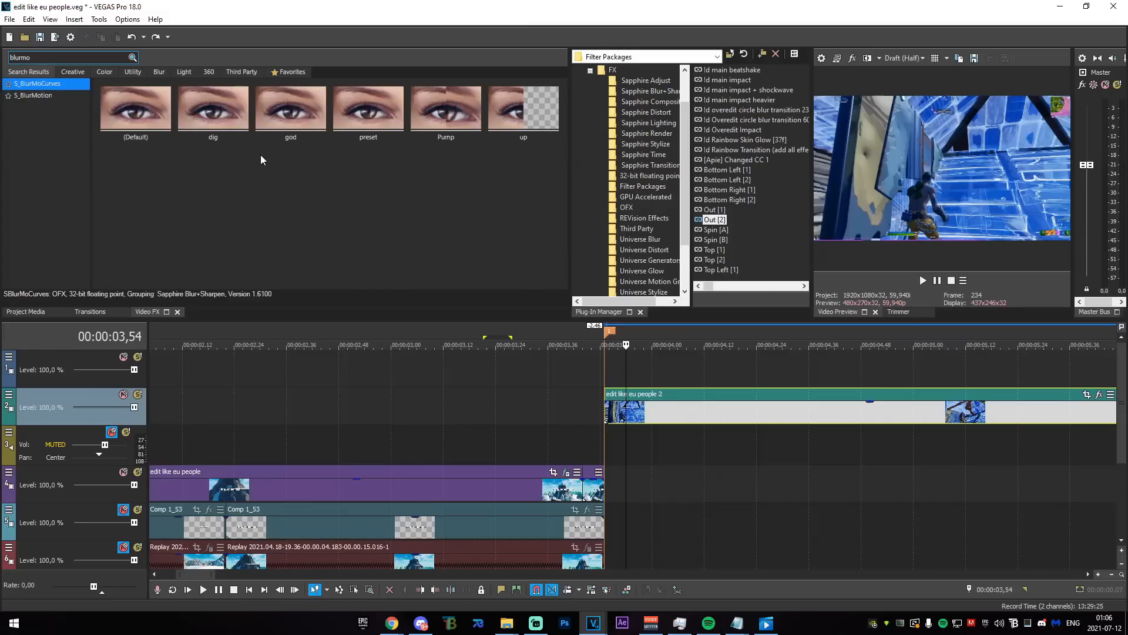
pyautogui.moveTo(260, 154); pyautogui.dragTo(636, 418)
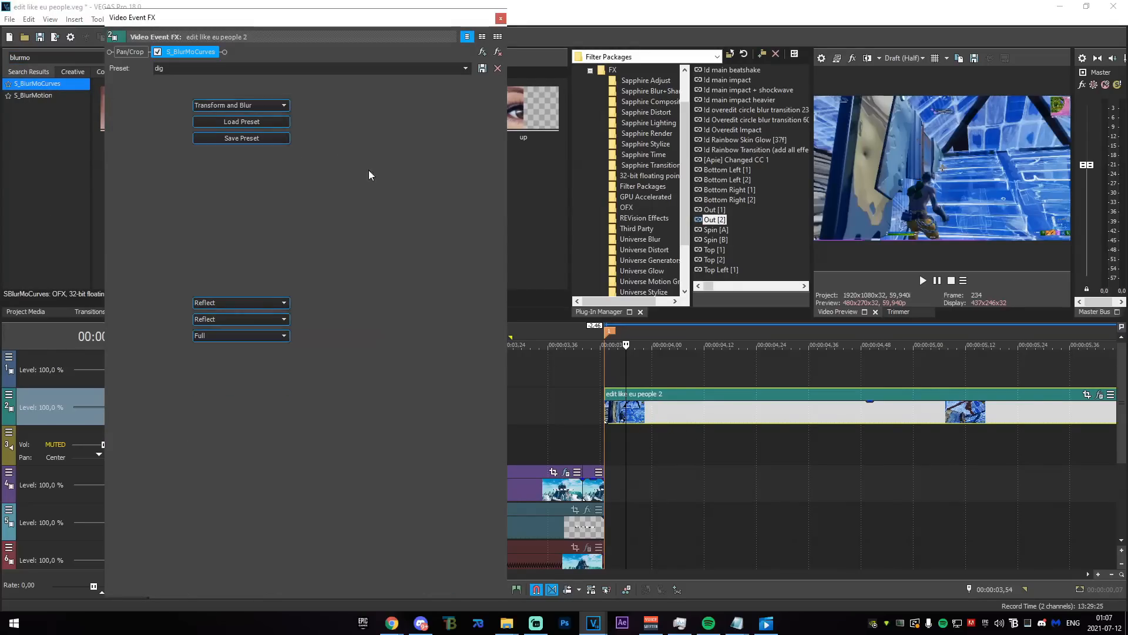
# - Keyframe S_BlurMoCurves' Z Dist at the clip's start, change the first keyframe's interpolation, and check the movement after marker 1
pyautogui.click(368, 170)
pyautogui.click(204, 490)
pyautogui.click(333, 583)
pyautogui.moveTo(204, 489); pyautogui.dragTo(57, 459)
pyautogui.moveTo(295, 171); pyautogui.dragTo(276, 171)
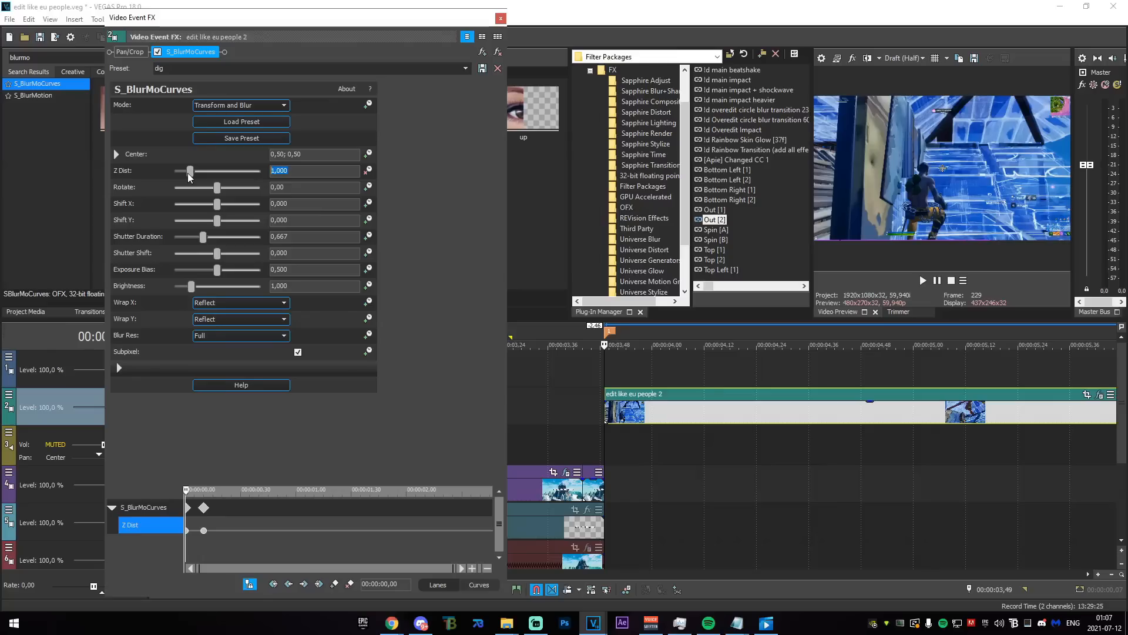
pyautogui.rightClick(187, 531)
pyautogui.click(217, 443)
pyautogui.click(501, 18)
pyautogui.moveTo(570, 431); pyautogui.dragTo(628, 432)
pyautogui.moveTo(504, 435); pyautogui.dragTo(738, 435)
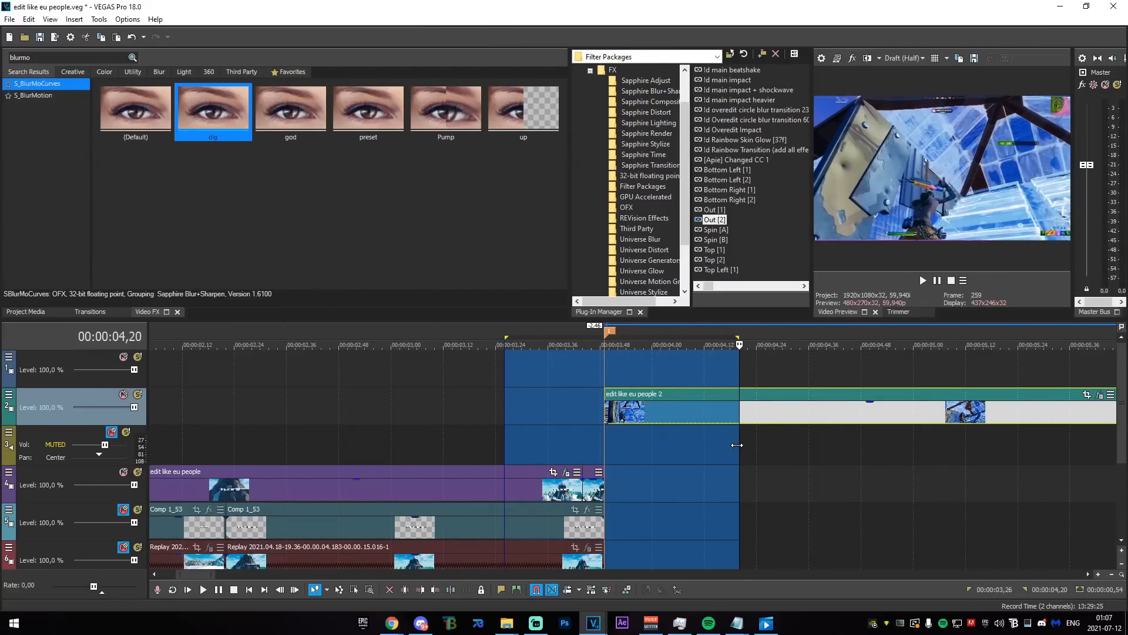
pyautogui.click(697, 416)
# - Add the default S_Hotspots effect to edit like eu people 2 with Threshold 0,150 and Saturation 0,014
pyautogui.write('hotp')
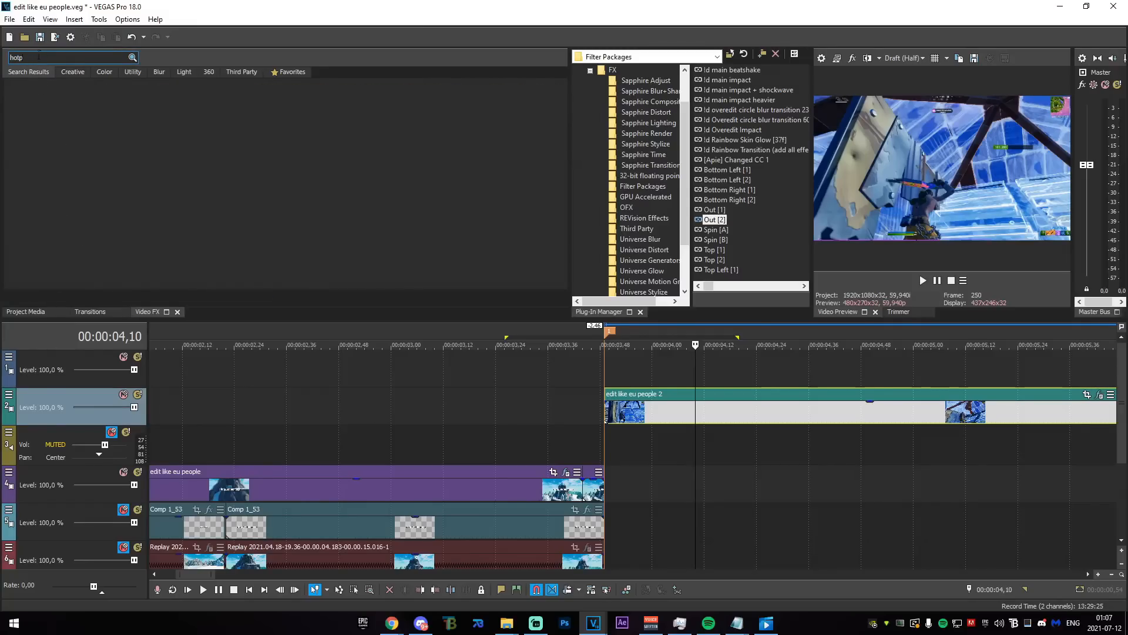
pyautogui.press('BackSpace')
pyautogui.moveTo(126, 106); pyautogui.dragTo(884, 381)
pyautogui.click(886, 378)
pyautogui.moveTo(239, 188); pyautogui.dragTo(161, 194)
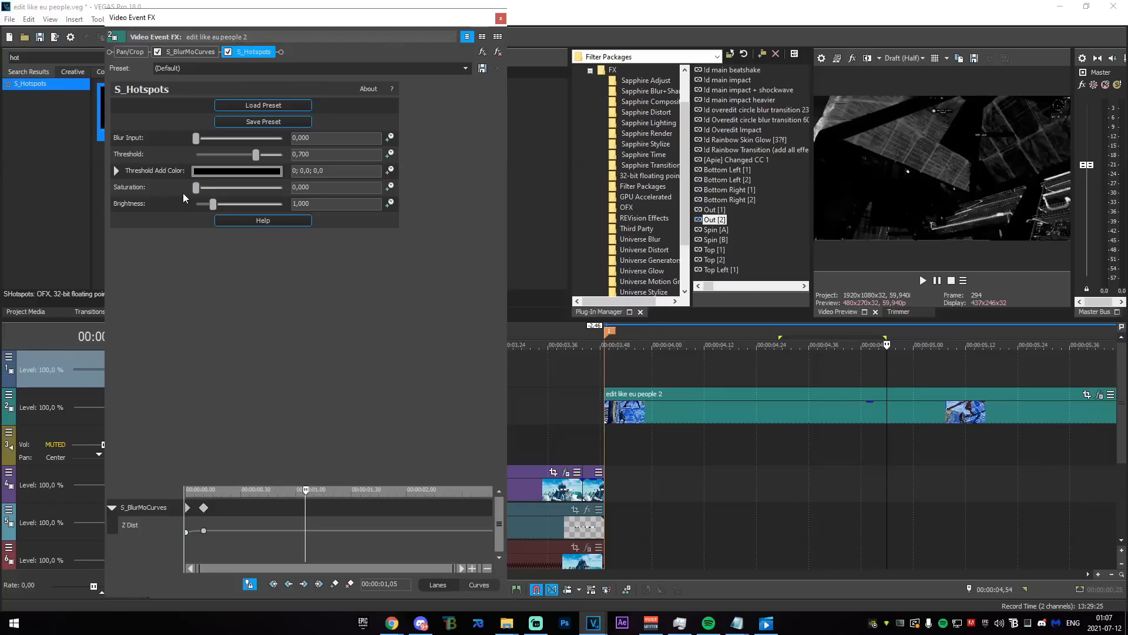
pyautogui.moveTo(255, 154); pyautogui.dragTo(209, 171)
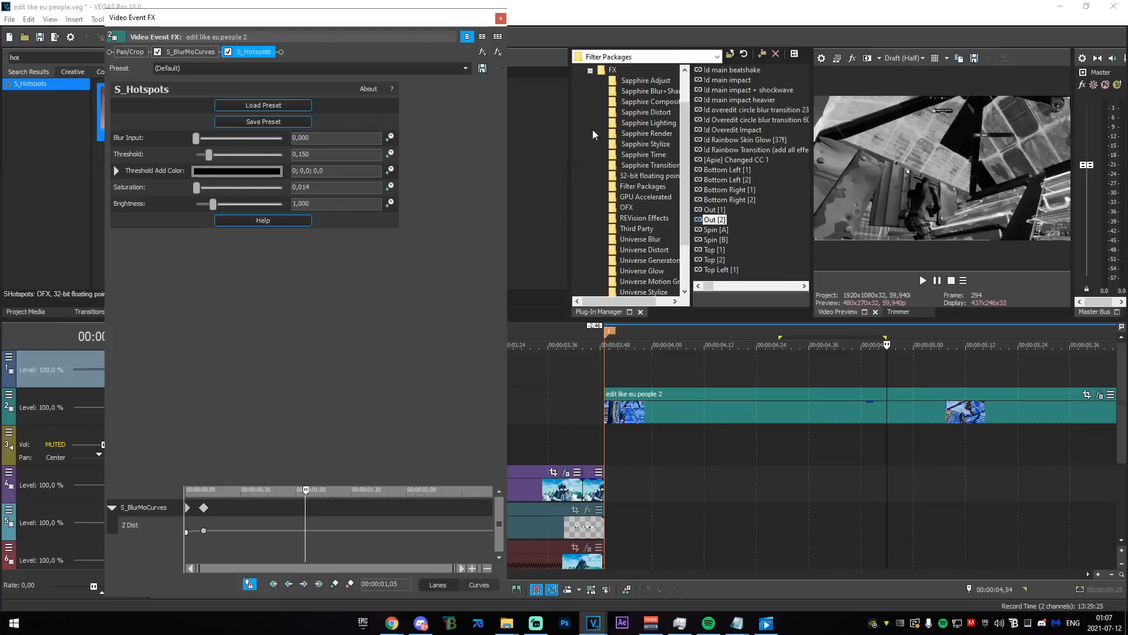
pyautogui.click(500, 18)
# - Add the default S_Glow effect to edit like eu people 2 with Brightness 0,374 and Threshold 0,327
pyautogui.write('glow')
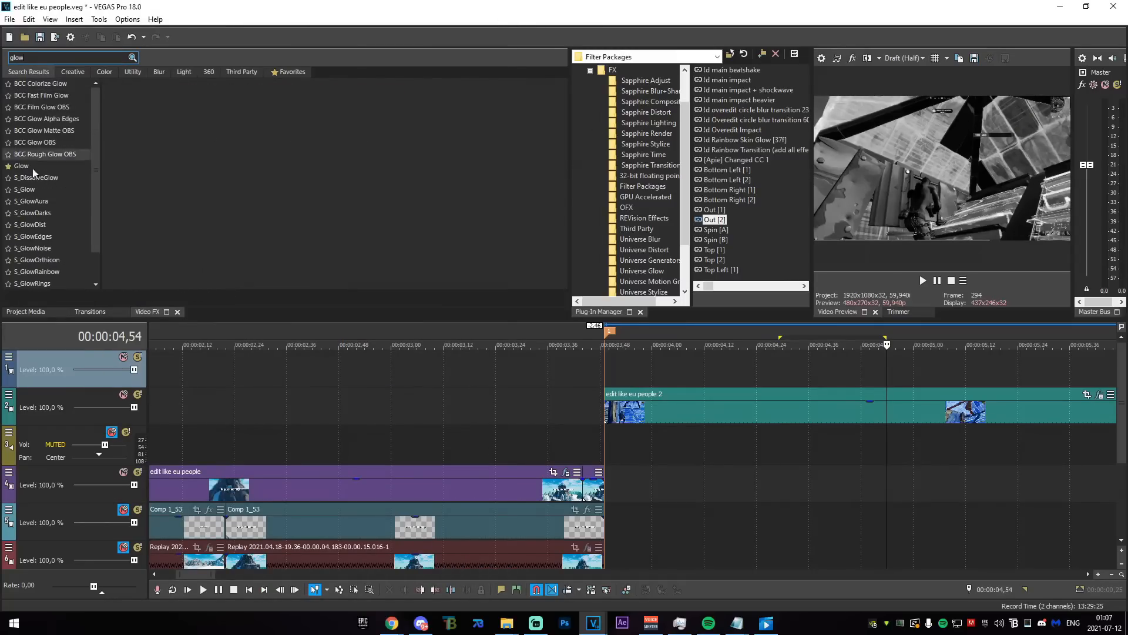
pyautogui.click(25, 189)
pyautogui.moveTo(25, 190); pyautogui.dragTo(711, 403)
pyautogui.click(747, 370)
pyautogui.moveTo(197, 171); pyautogui.dragTo(201, 142)
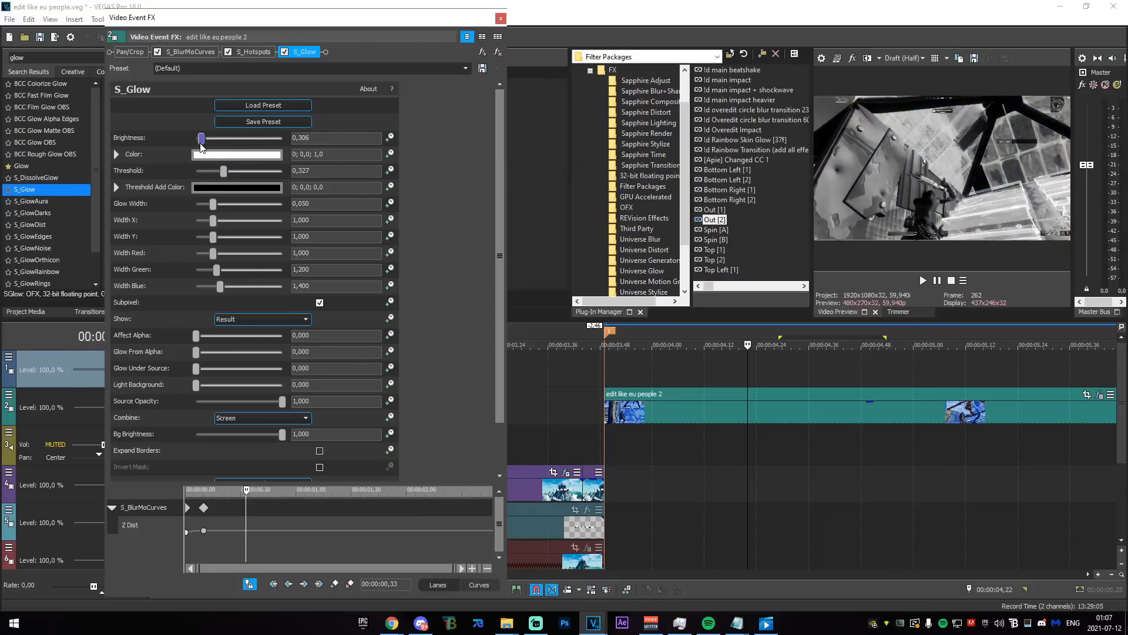
pyautogui.moveTo(677, 340); pyautogui.dragTo(989, 372)
pyautogui.click(987, 372)
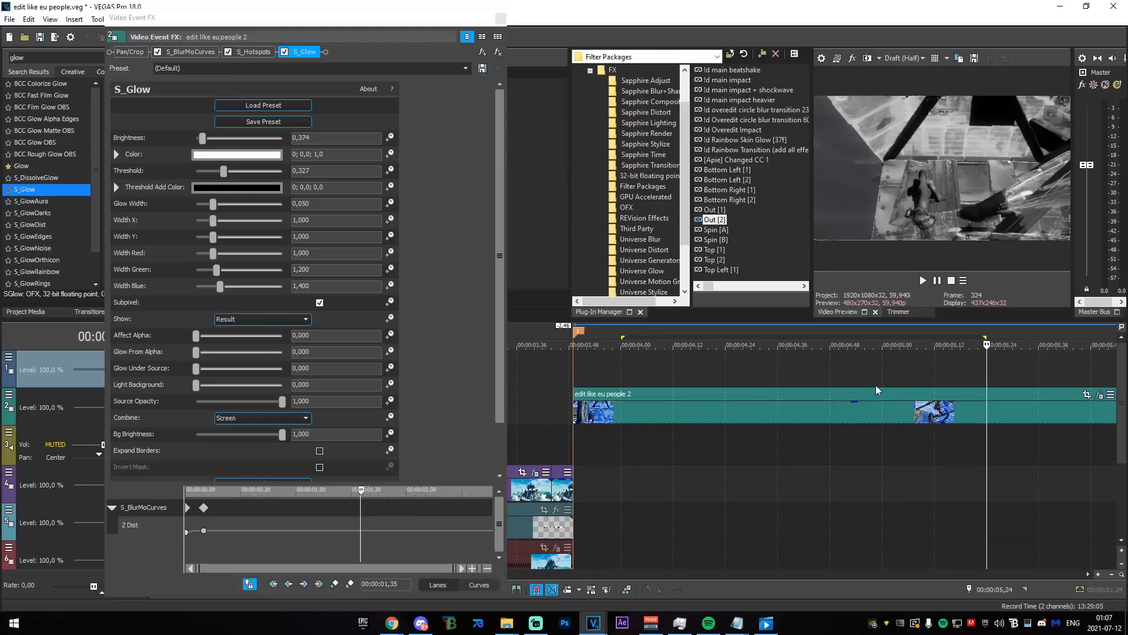
pyautogui.click(500, 19)
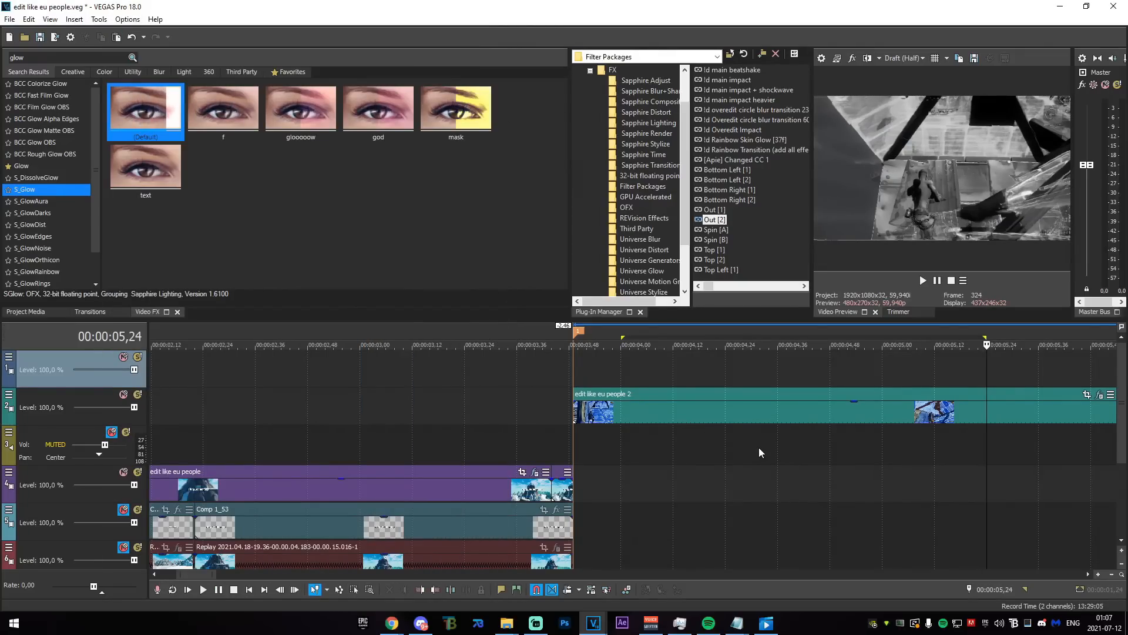
# - Save the project and place the Dignal Template clip at marker 1 on a new track above the gameplay
pyautogui.hotkey('ctrl', 's')
pyautogui.scroll(-4, 759, 447)
pyautogui.click(581, 373)
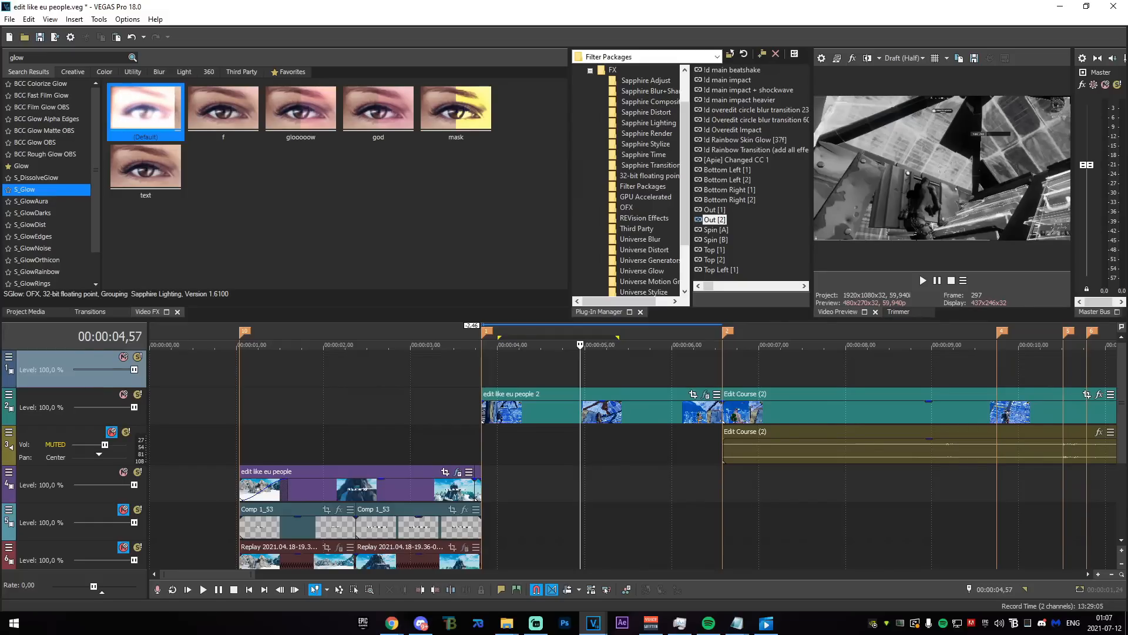
pyautogui.moveTo(764, 410)
pyautogui.mouseDown()
pyautogui.moveTo(545, 356)
pyautogui.moveTo(487, 358)
pyautogui.mouseUp()
pyautogui.click(487, 363)
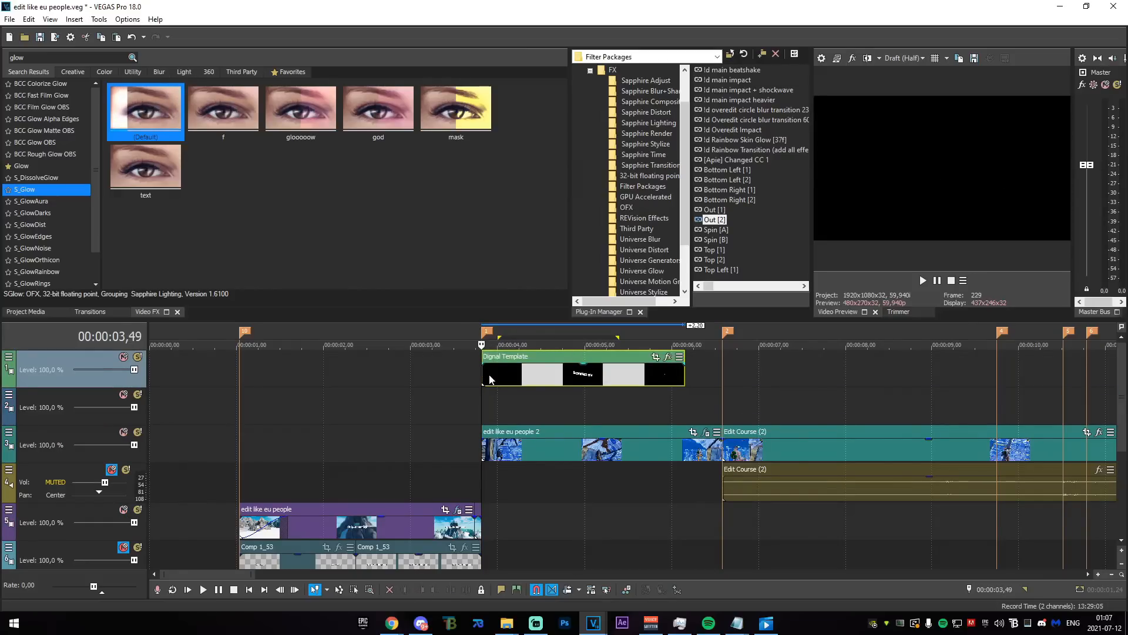
# - Cut the opening frames off Dignal Template and realign its start to marker 1
pyautogui.scroll(1, 489, 383)
pyautogui.moveTo(687, 379); pyautogui.dragTo(673, 382)
pyautogui.press('s')
pyautogui.click(621, 376)
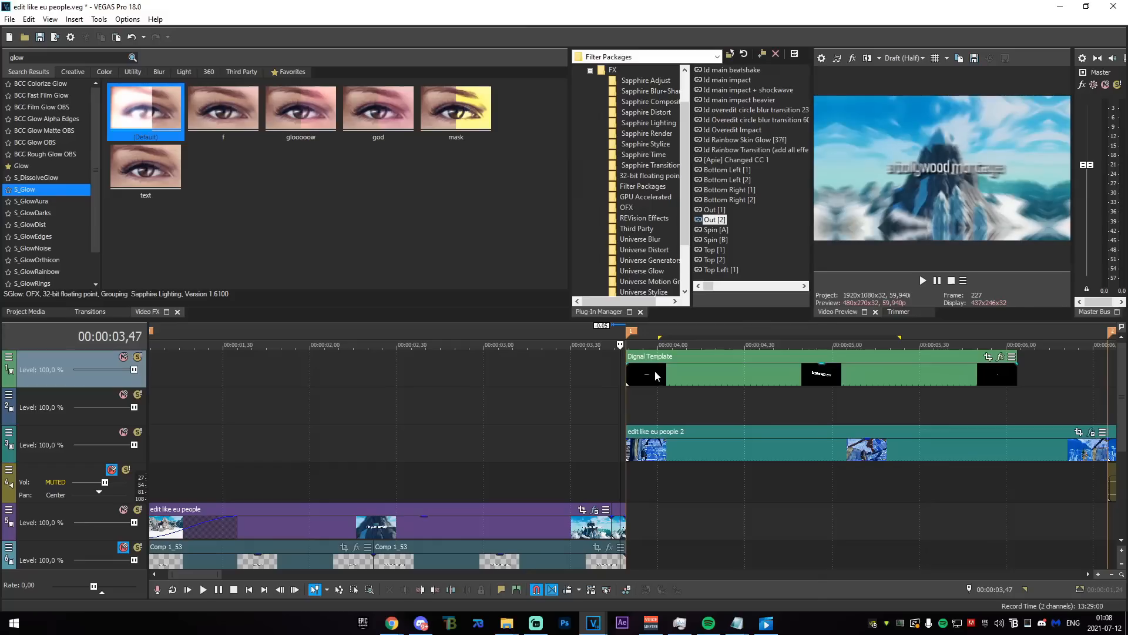
# - Set the alpha channel in Dignal Template's media properties to make its black background transparent
pyautogui.rightClick(680, 377)
pyautogui.click(730, 585)
pyautogui.click(589, 319)
pyautogui.click(592, 344)
pyautogui.click(603, 437)
pyautogui.click(621, 412)
# - Time-stretch Dignal Template so it ends at marker 2, 00:00:06,35, and review it over the gameplay
pyautogui.moveTo(590, 411)
pyautogui.mouseDown()
pyautogui.moveTo(1070, 435)
pyautogui.moveTo(1108, 446)
pyautogui.mouseUp()
pyautogui.click(1108, 488)
pyautogui.scroll(-2, 696, 420)
pyautogui.scroll(2, 695, 420)
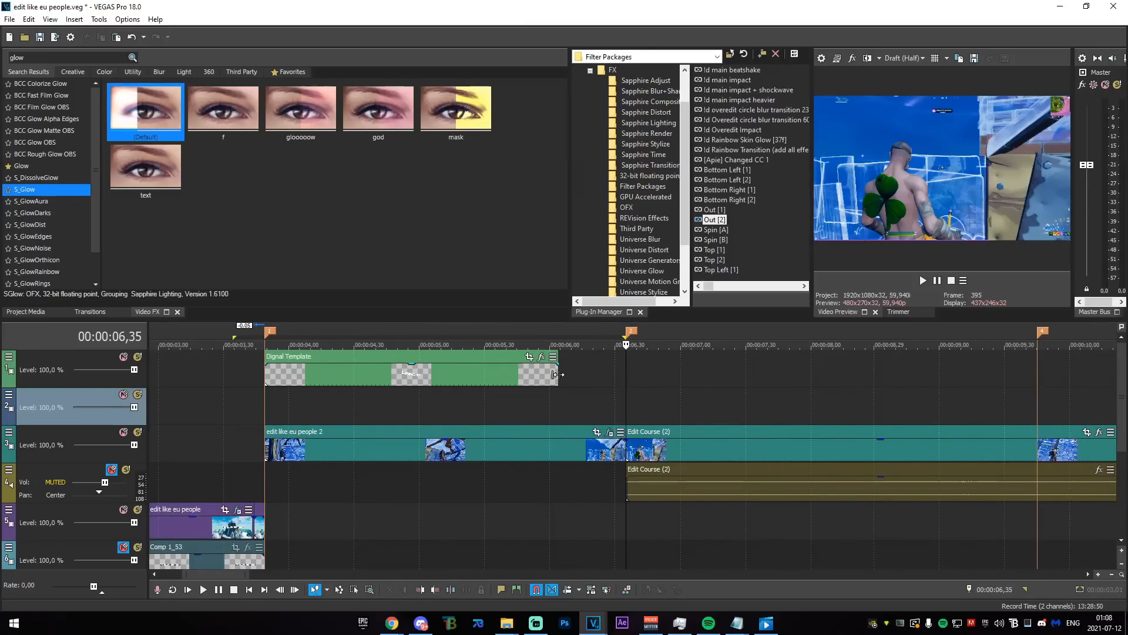
pyautogui.moveTo(559, 375); pyautogui.dragTo(625, 374)
pyautogui.moveTo(279, 406); pyautogui.dragTo(583, 442)
pyautogui.click(626, 406)
# - Fade out the ends of edit like eu people 2 and Dignal Template just before marker 2
pyautogui.moveTo(515, 407); pyautogui.dragTo(558, 449)
pyautogui.click(620, 419)
pyautogui.moveTo(486, 375)
pyautogui.mouseDown()
pyautogui.moveTo(572, 403)
pyautogui.moveTo(486, 376)
pyautogui.mouseUp()
pyautogui.moveTo(511, 406); pyautogui.dragTo(618, 421)
pyautogui.click(618, 420)
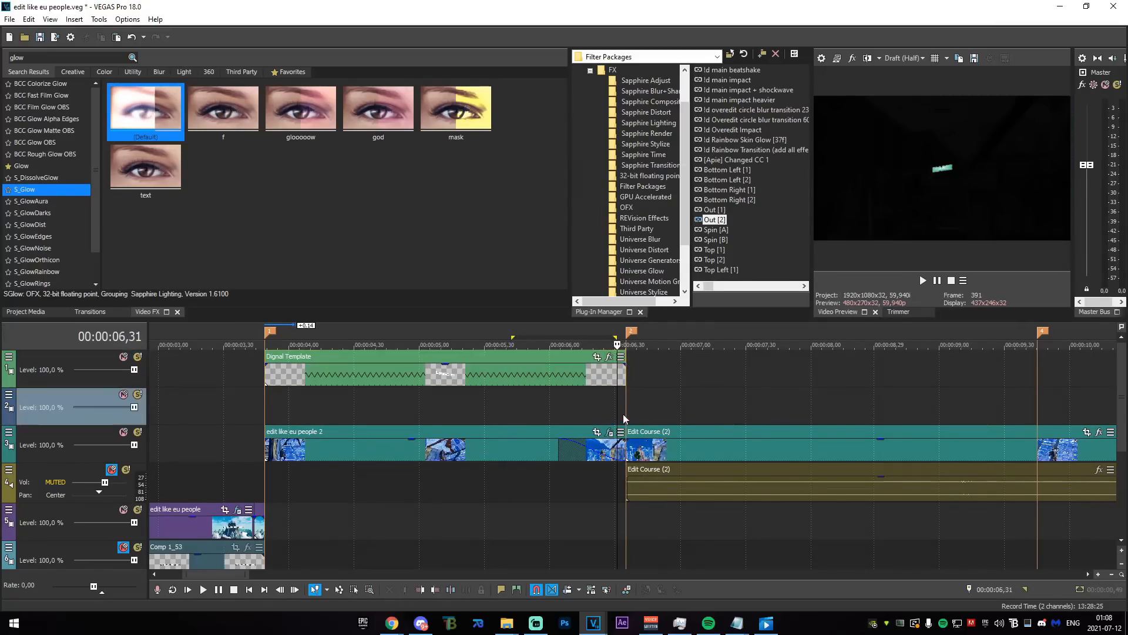
pyautogui.moveTo(625, 364); pyautogui.dragTo(613, 404)
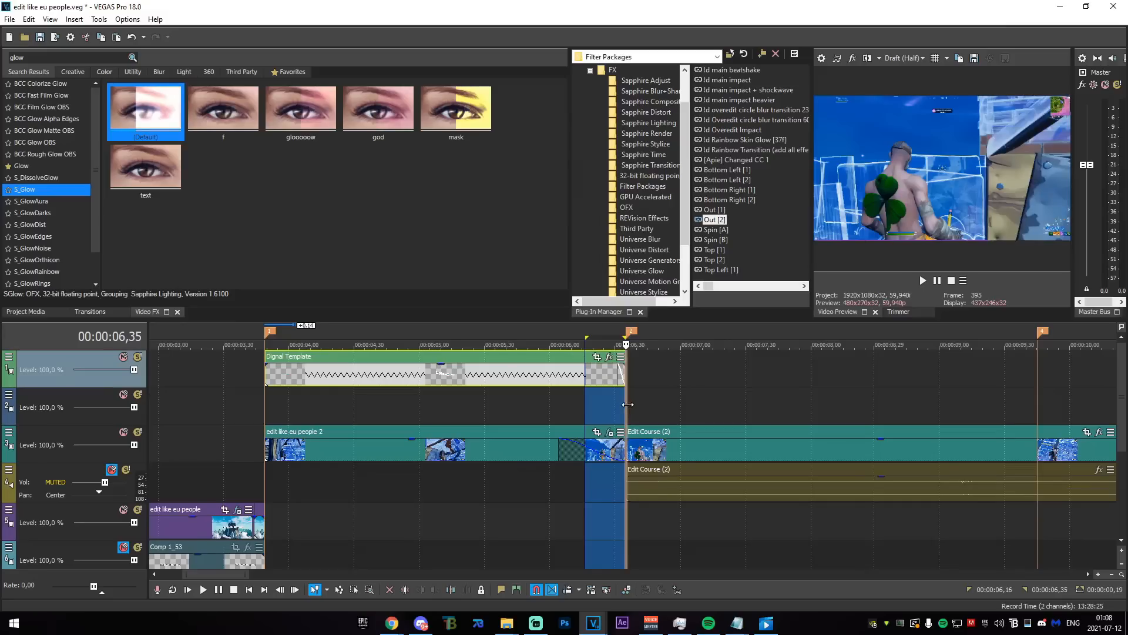
# - Split Edit Course (2) at 00:00:07,49 and 00:00:09,05, and widen the filter package list
pyautogui.scroll(-3, 646, 458)
pyautogui.click(648, 462)
pyautogui.click(659, 461)
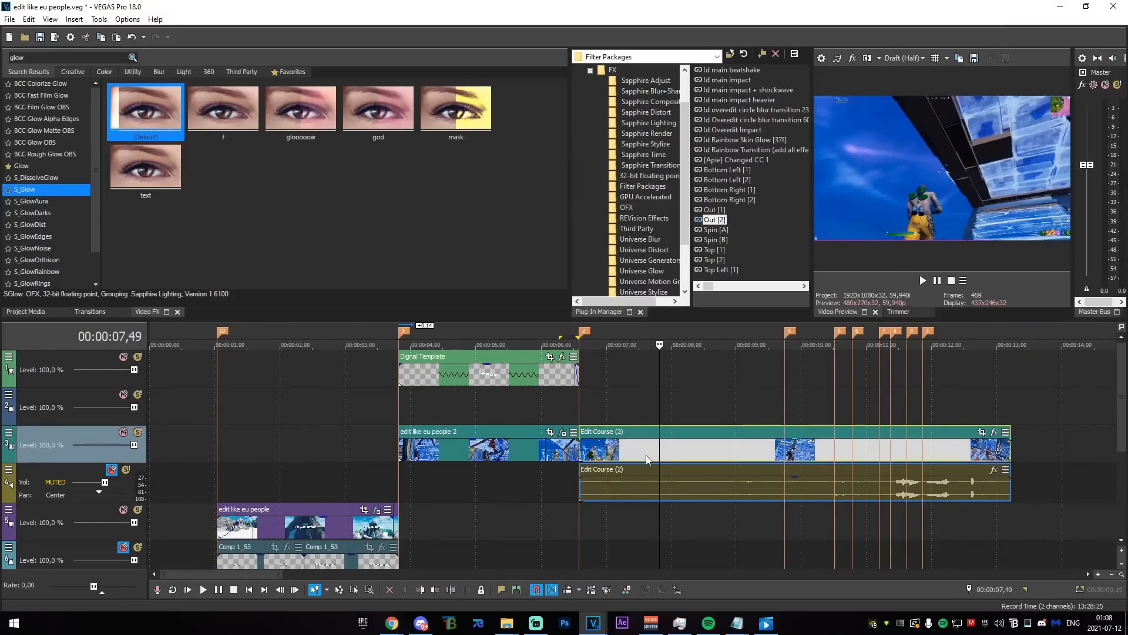
pyautogui.press('s')
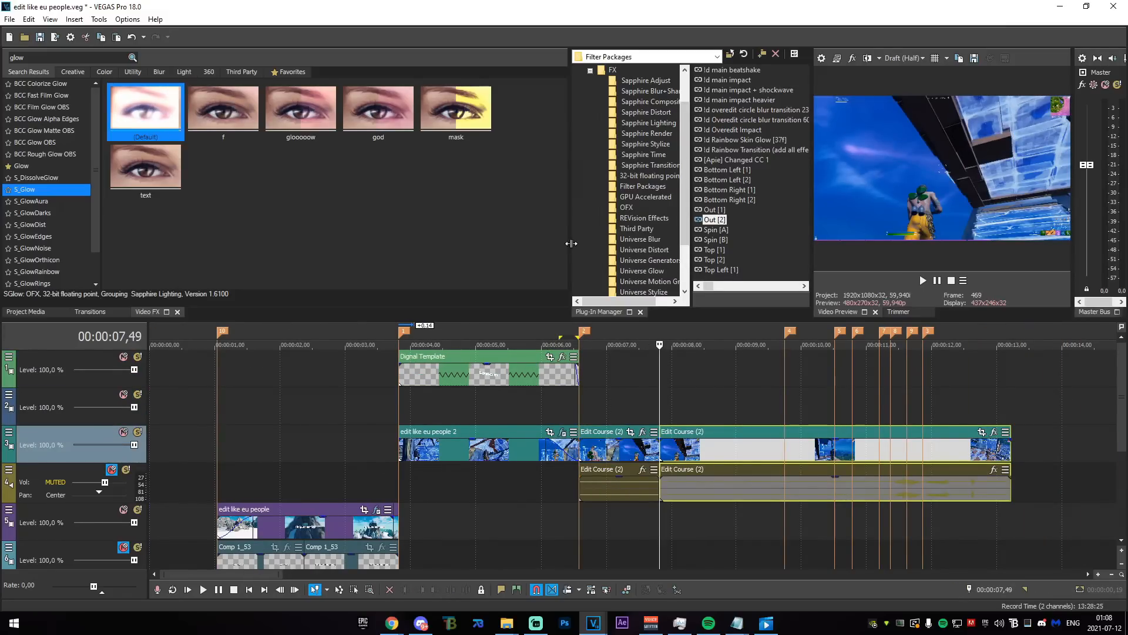
pyautogui.moveTo(573, 250); pyautogui.dragTo(517, 249)
pyautogui.click(744, 459)
pyautogui.click(742, 458)
pyautogui.press('s')
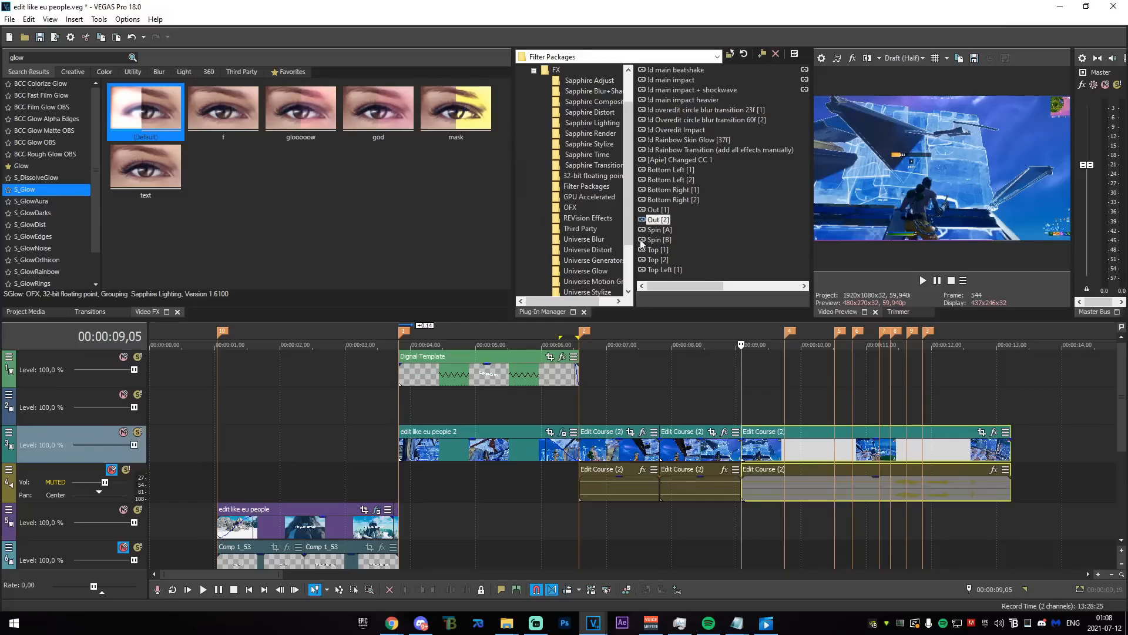
pyautogui.moveTo(633, 244); pyautogui.dragTo(580, 245)
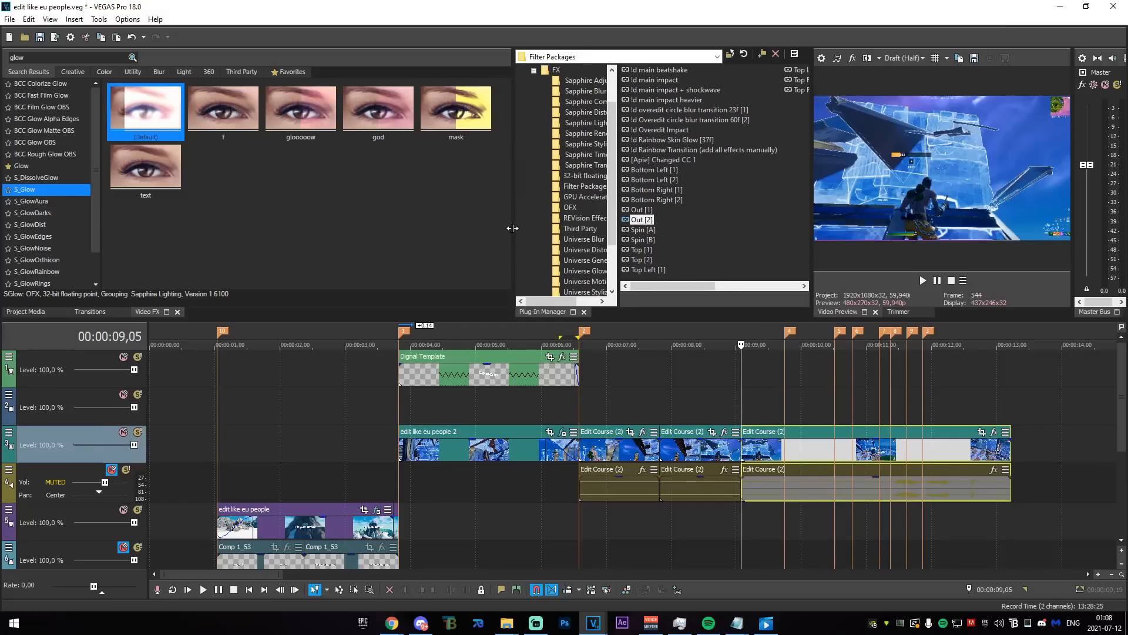
pyautogui.moveTo(513, 228); pyautogui.dragTo(492, 229)
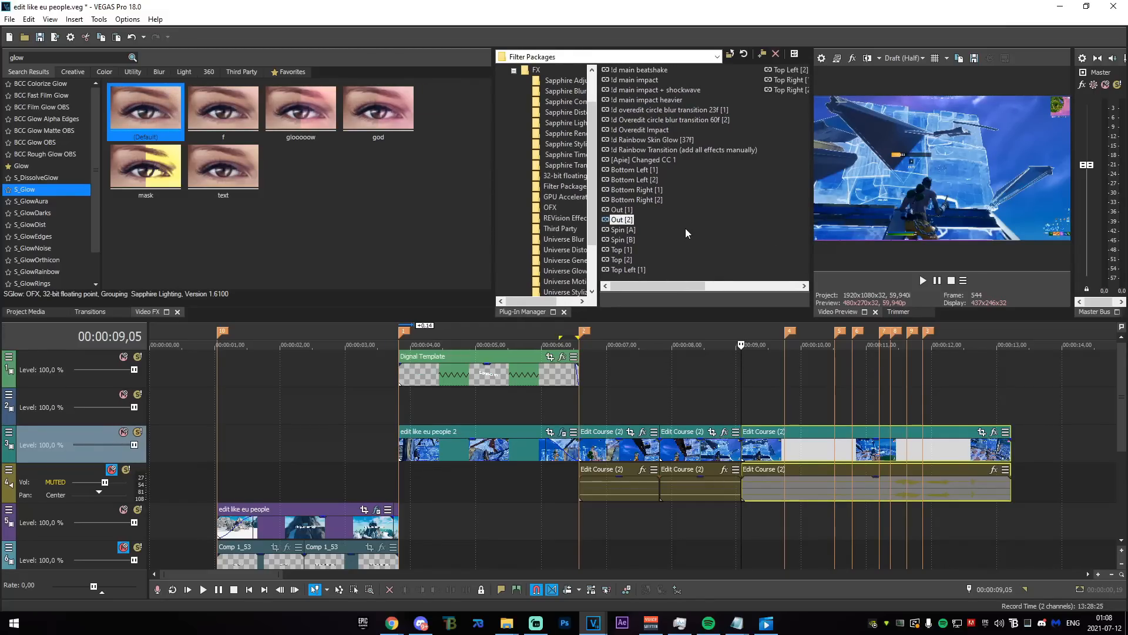
# - Try the !d main beatshake package on the middle segment of Edit Course (2)
pyautogui.moveTo(638, 70); pyautogui.dragTo(729, 453)
pyautogui.click(500, 18)
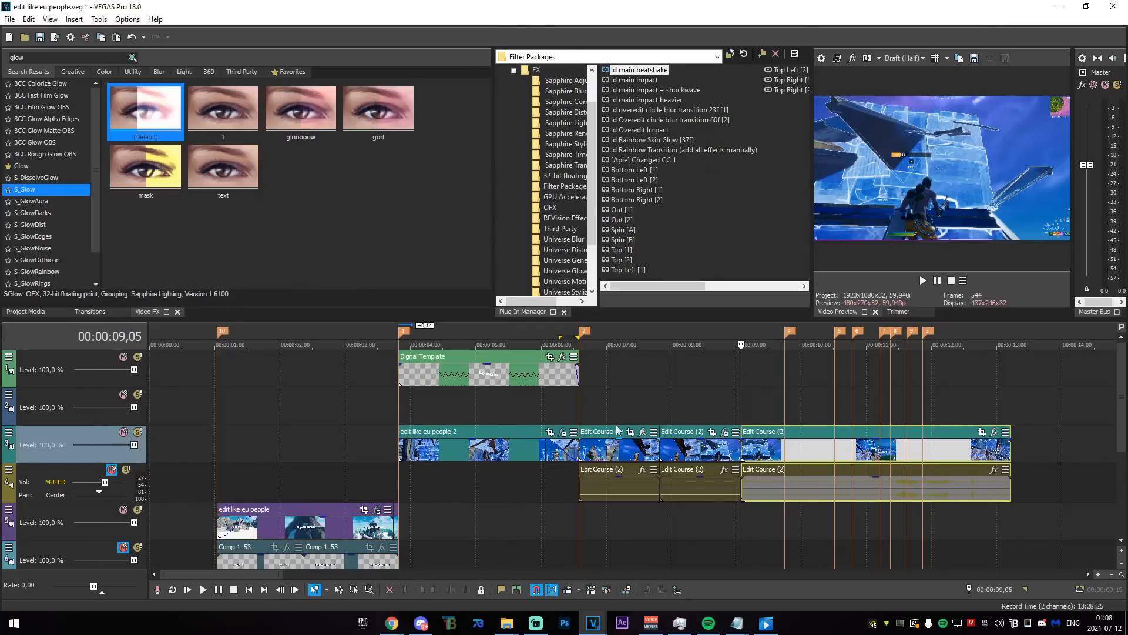
pyautogui.moveTo(542, 405); pyautogui.dragTo(554, 405)
pyautogui.click(693, 396)
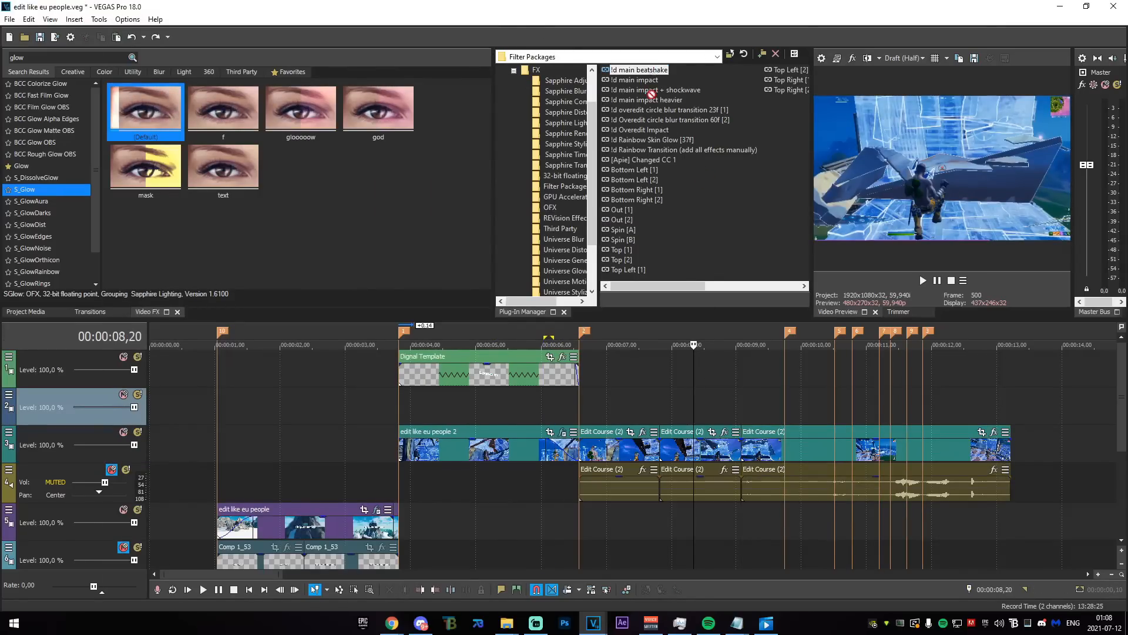
# - Apply the !d main beatshake package to the Edit Course (2) segment starting at marker 2
pyautogui.moveTo(627, 444); pyautogui.dragTo(627, 445)
pyautogui.moveTo(537, 405); pyautogui.dragTo(604, 417)
pyautogui.click(605, 415)
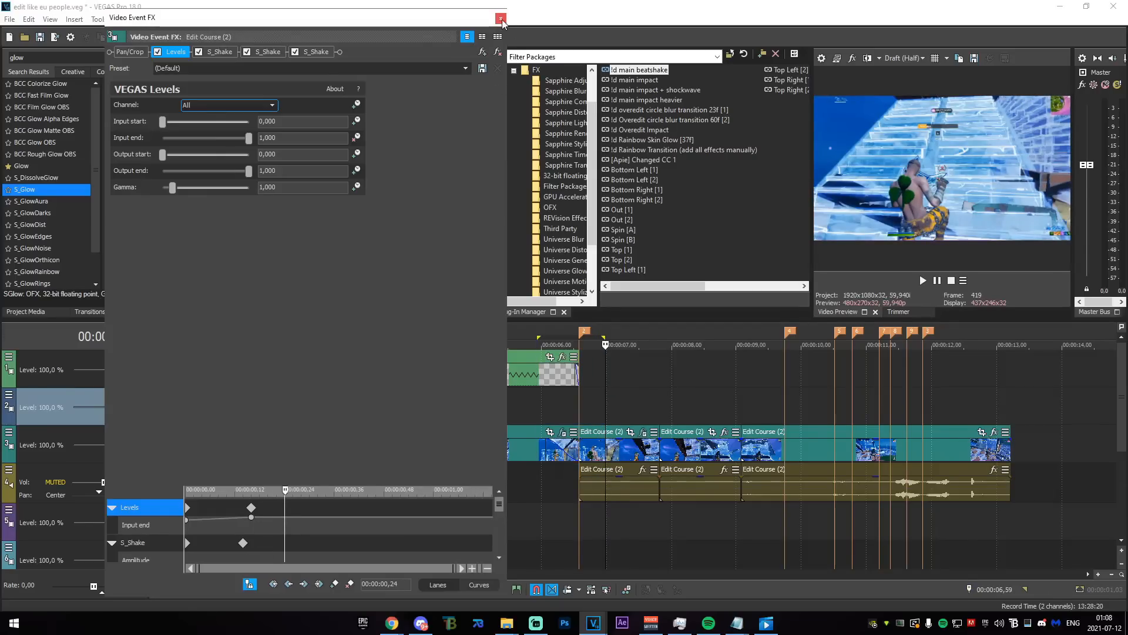
pyautogui.click(501, 19)
# - Review the text section, search the effects for "hues" and apply the default S_HueSatBright to Dignal Template
pyautogui.moveTo(366, 423); pyautogui.dragTo(493, 425)
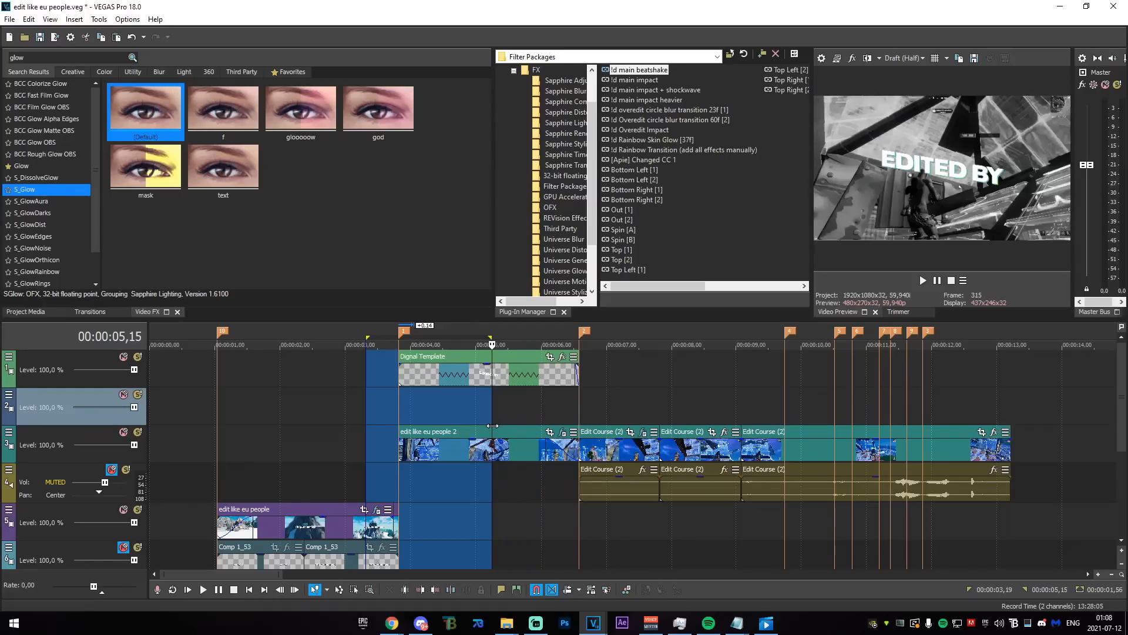
pyautogui.click(493, 423)
pyautogui.click(35, 57)
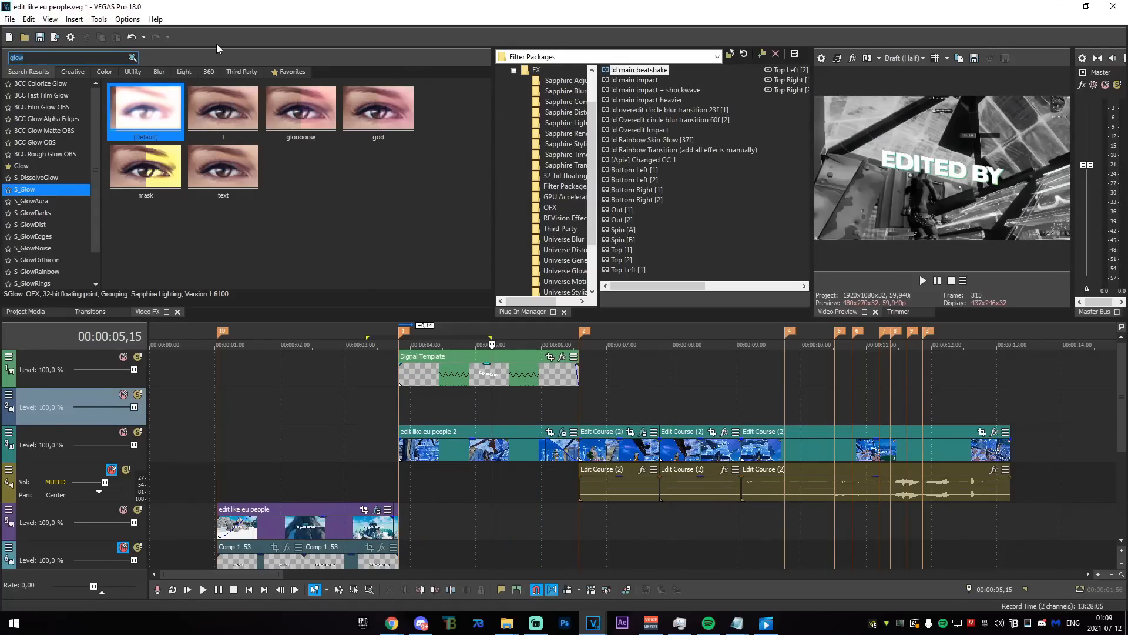
pyautogui.click(541, 411)
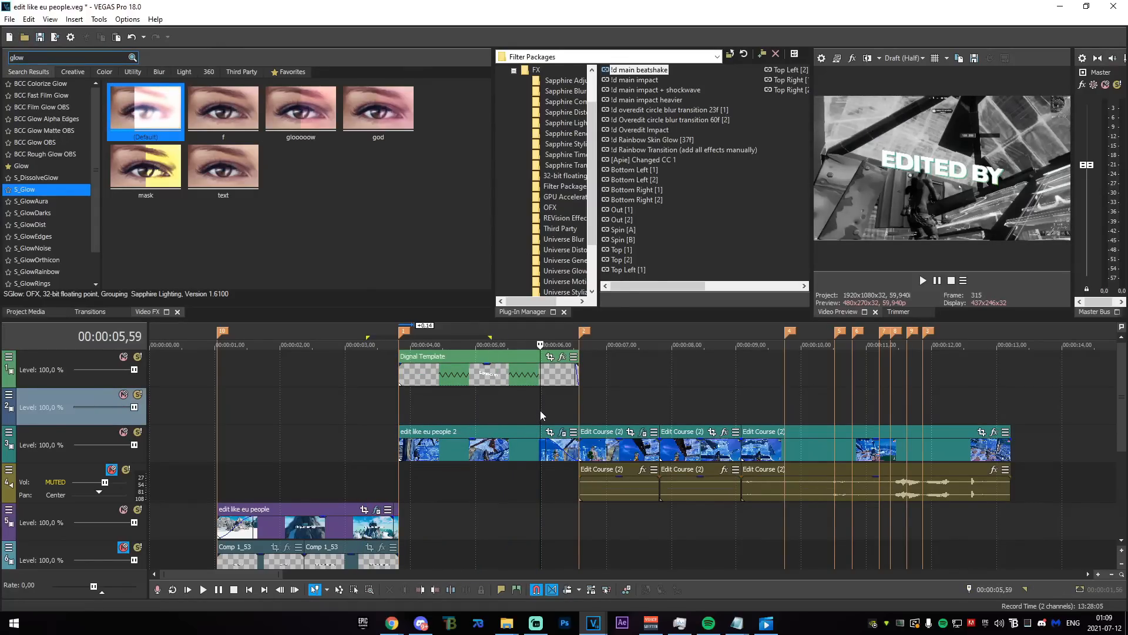
pyautogui.click(492, 407)
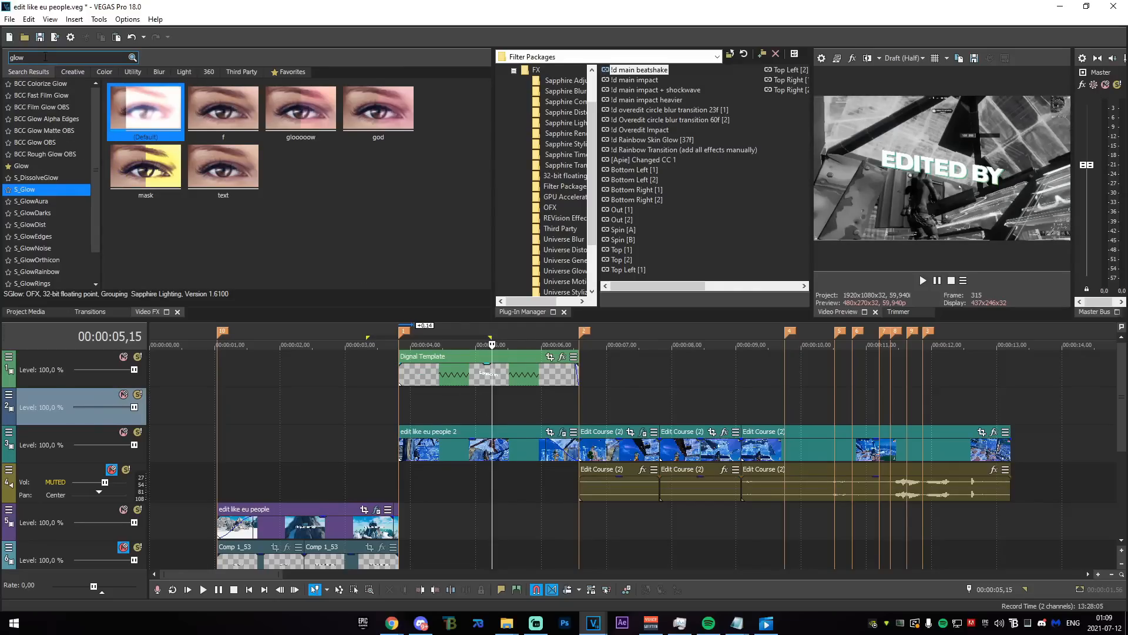
pyautogui.write('hue')
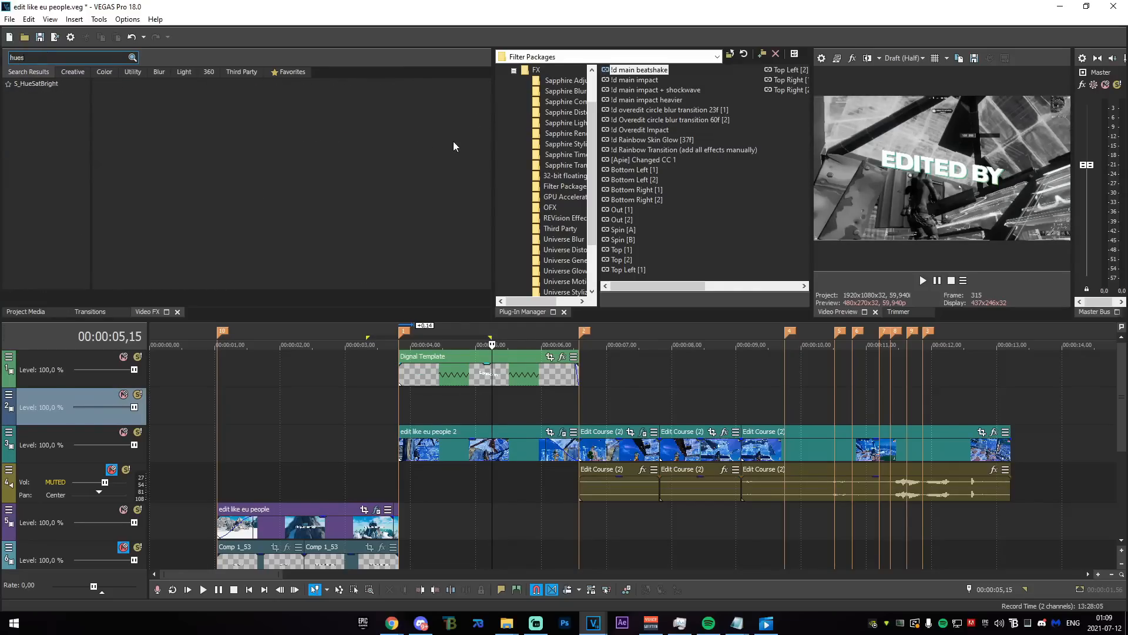
pyautogui.write('s')
pyautogui.click(51, 84)
pyautogui.moveTo(174, 155); pyautogui.dragTo(421, 376)
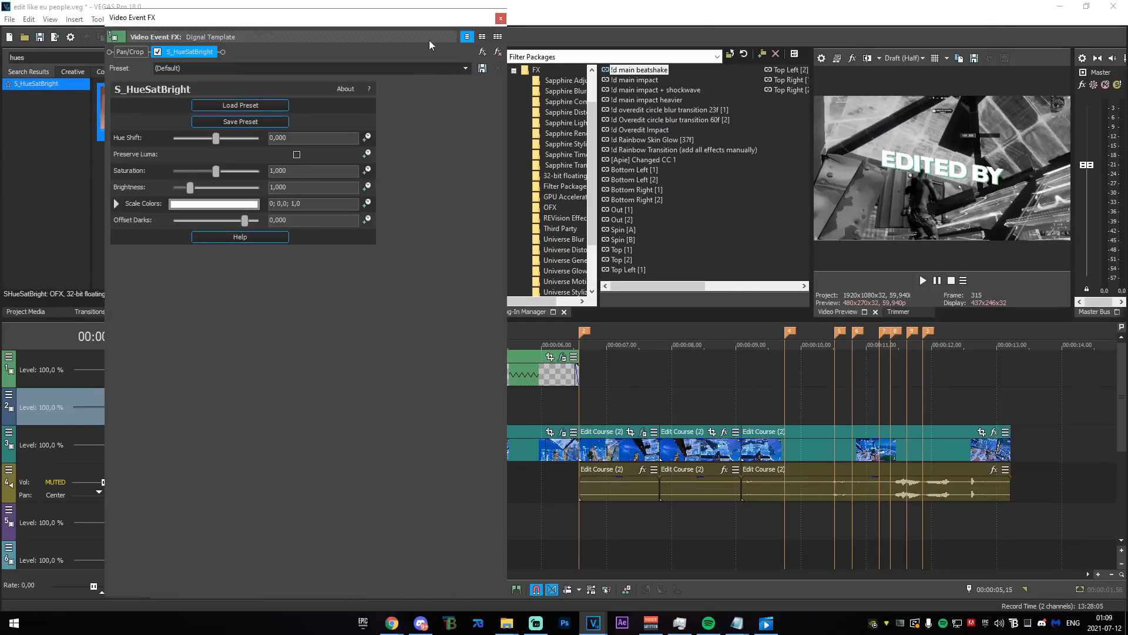
# - Animate Dignal Template's Hue Shift from 0,000 at its start to -1,000 at its end and review it
pyautogui.moveTo(507, 57); pyautogui.dragTo(427, 134)
pyautogui.scroll(-1, 497, 391)
pyautogui.scroll(2, 497, 391)
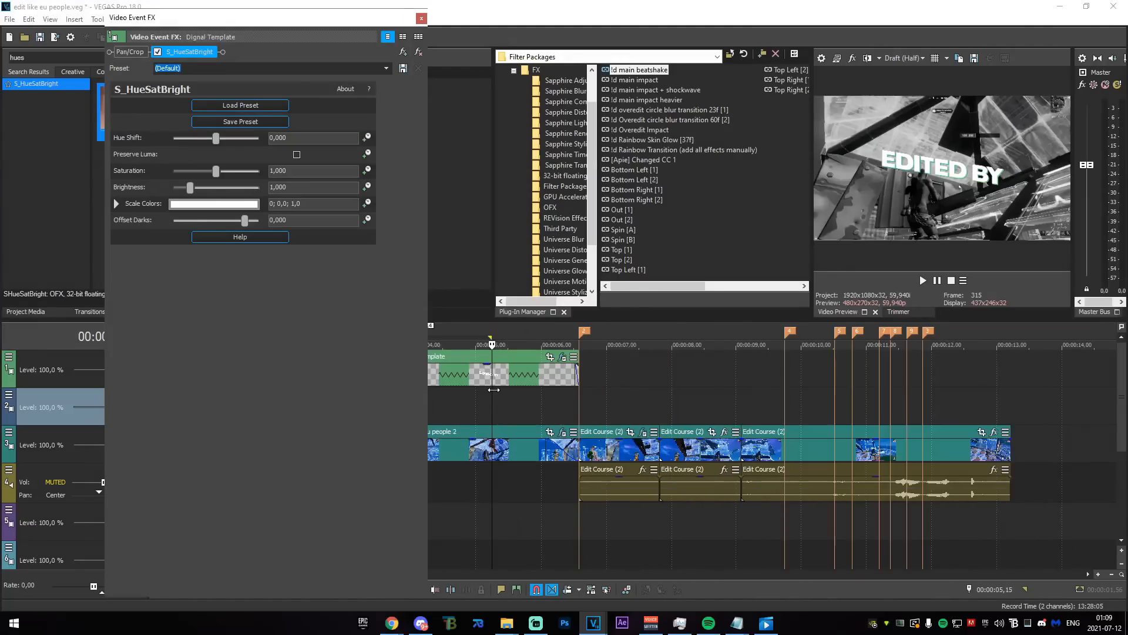
pyautogui.click(485, 379)
pyautogui.click(367, 138)
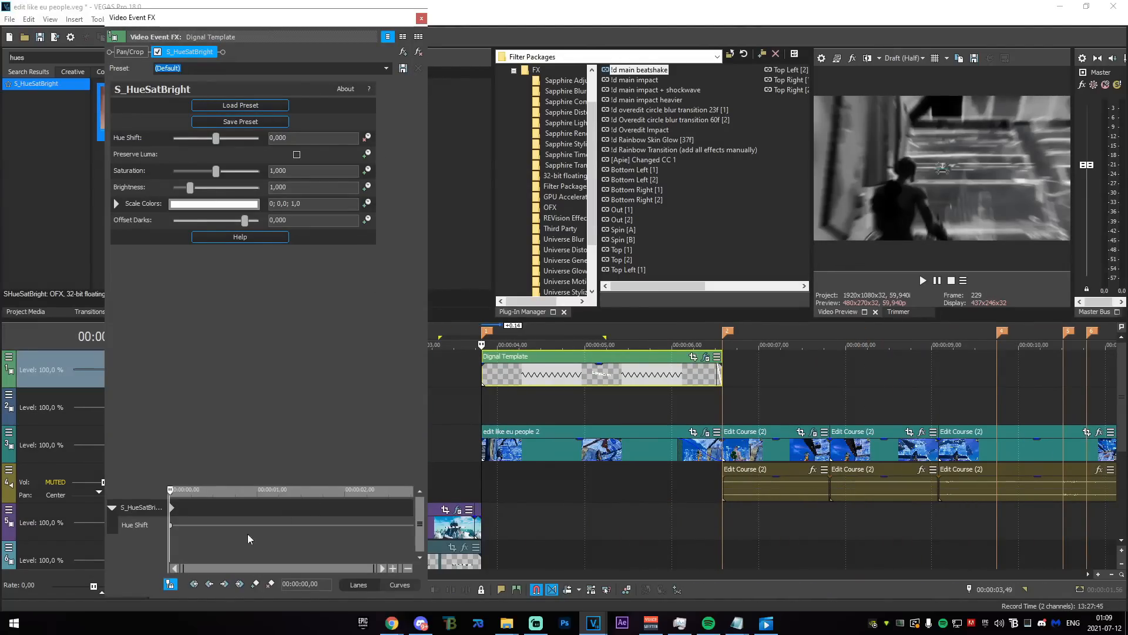
pyautogui.moveTo(175, 497); pyautogui.dragTo(971, 496)
pyautogui.moveTo(216, 138); pyautogui.dragTo(2, 150)
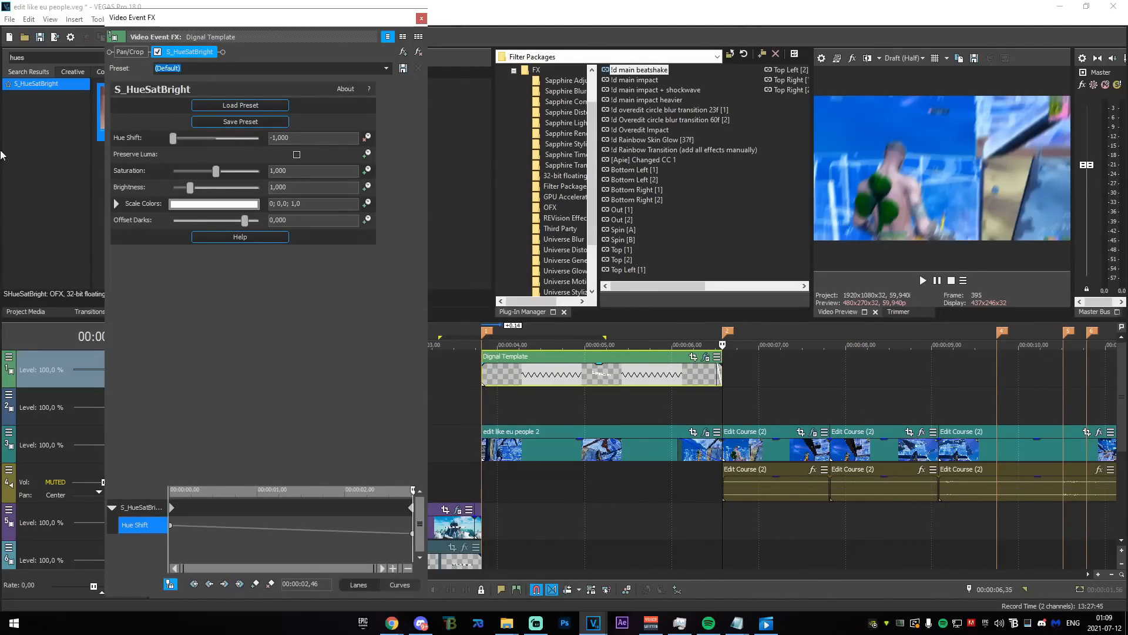
pyautogui.click(422, 18)
pyautogui.moveTo(465, 390); pyautogui.dragTo(732, 382)
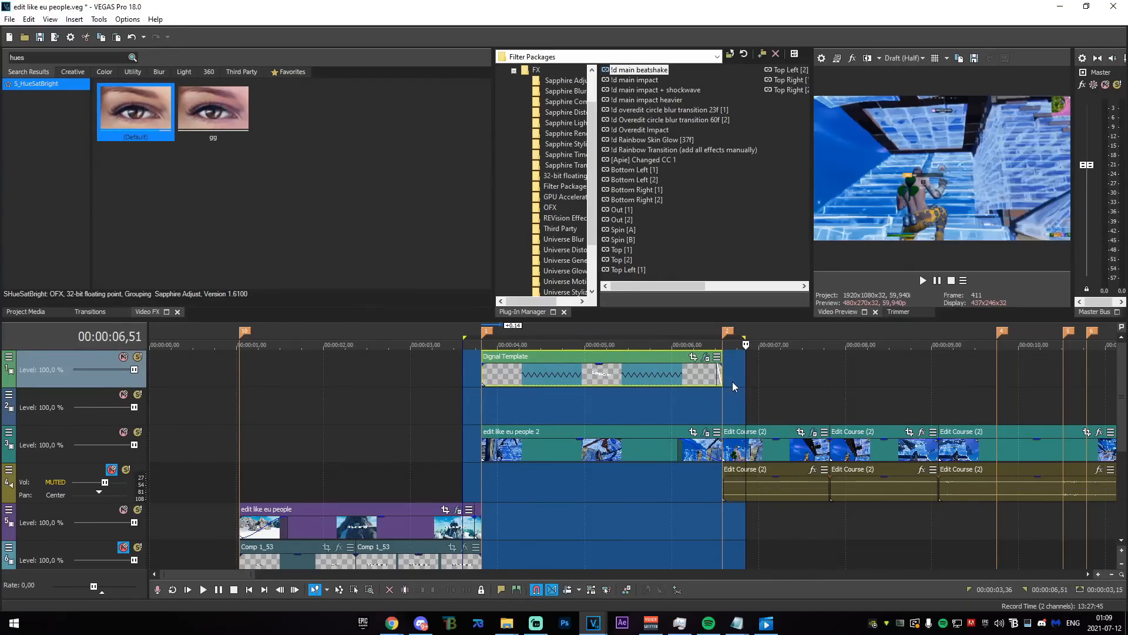
pyautogui.click(734, 382)
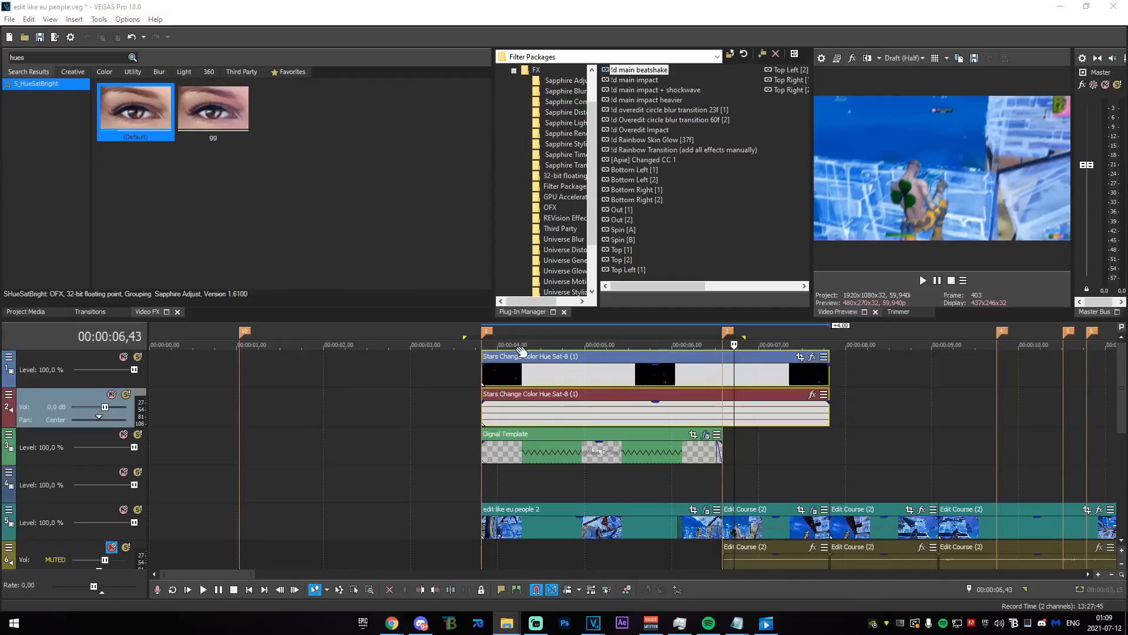
# - Place the Stars Change Color Hue Sat-8 (1) clip at marker 1 and delete its audio track
pyautogui.moveTo(605, 373); pyautogui.dragTo(584, 374)
pyautogui.moveTo(412, 383); pyautogui.dragTo(481, 383)
pyautogui.click(480, 385)
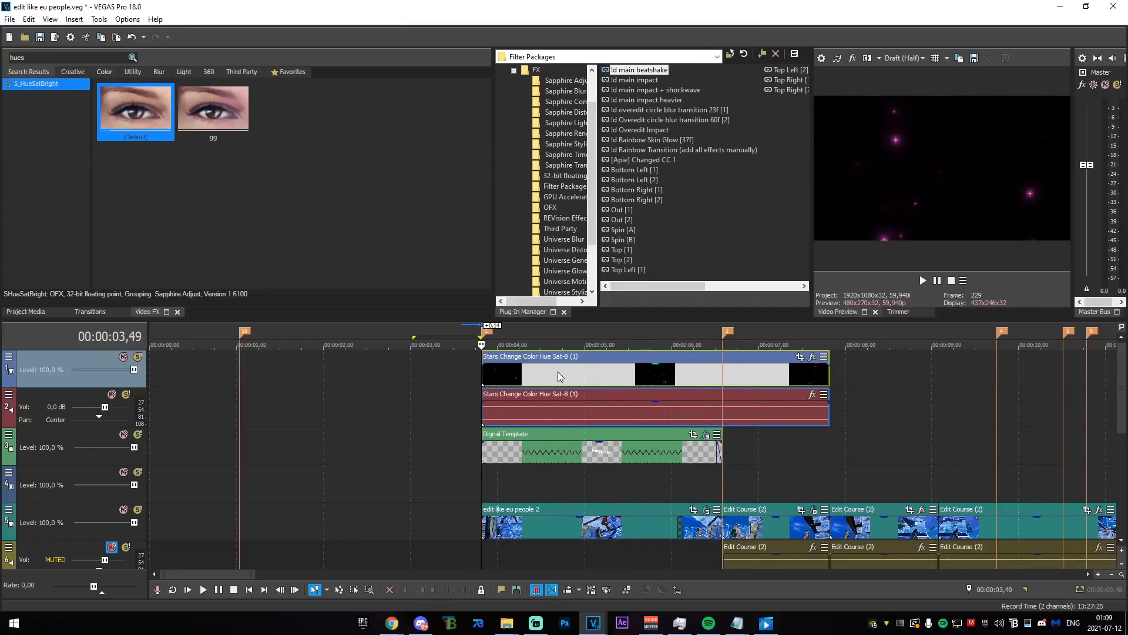
pyautogui.scroll(-3, 862, 419)
pyautogui.rightClick(588, 397)
pyautogui.click(620, 306)
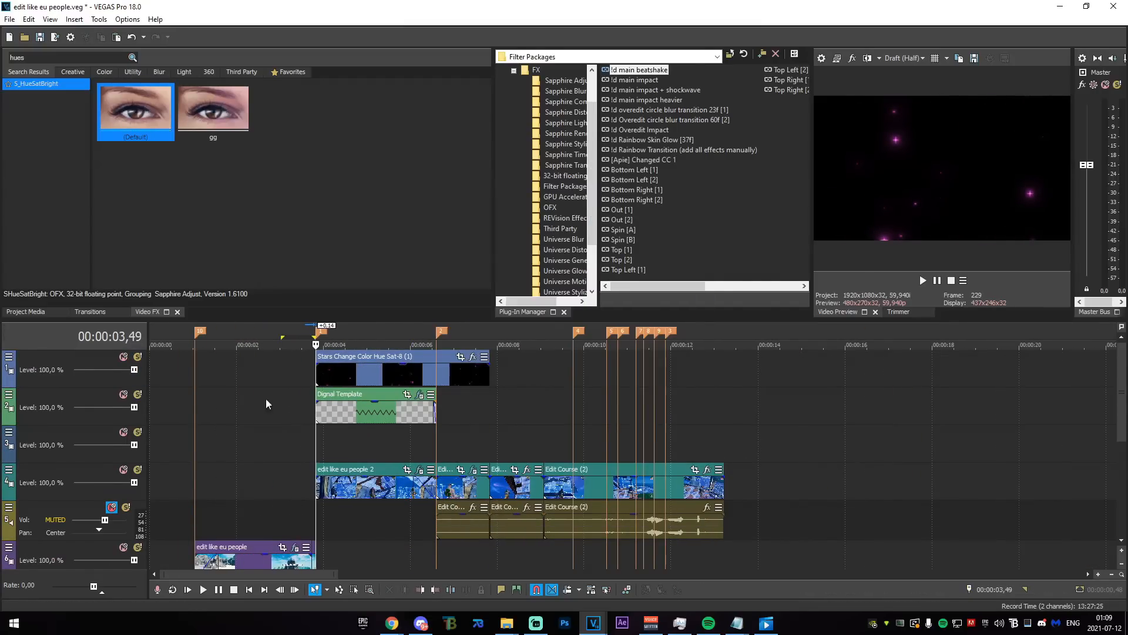
# - Change the Stars track's compositing mode to drop its black background over the gameplay, and move the track below Dignal Template
pyautogui.click(8, 356)
pyautogui.moveTo(79, 437)
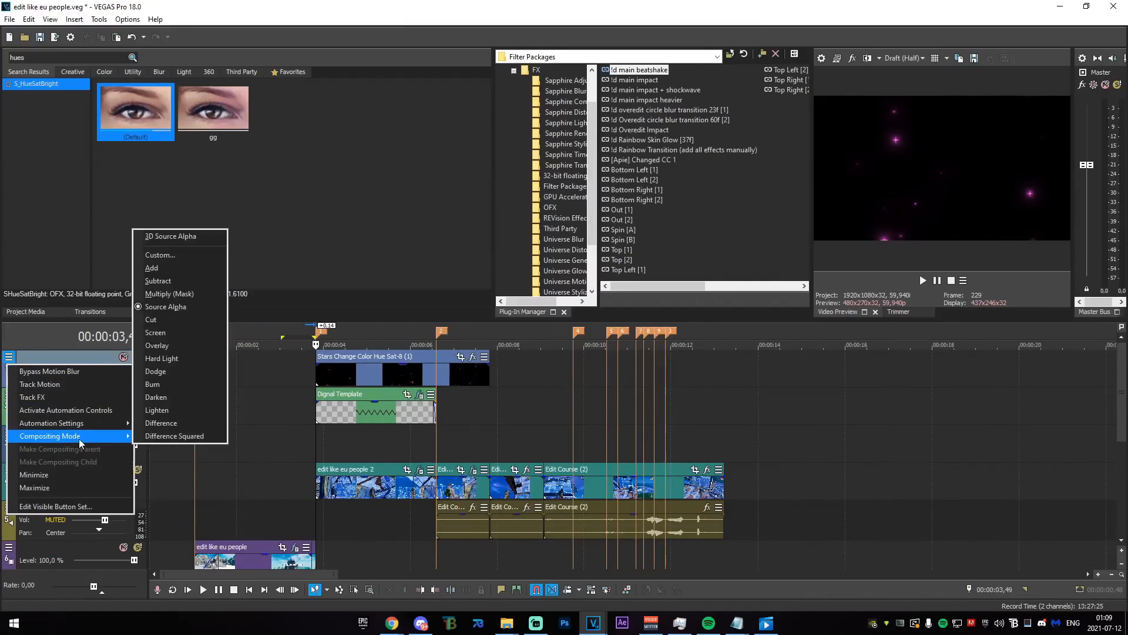
pyautogui.click(180, 281)
pyautogui.scroll(3, 429, 450)
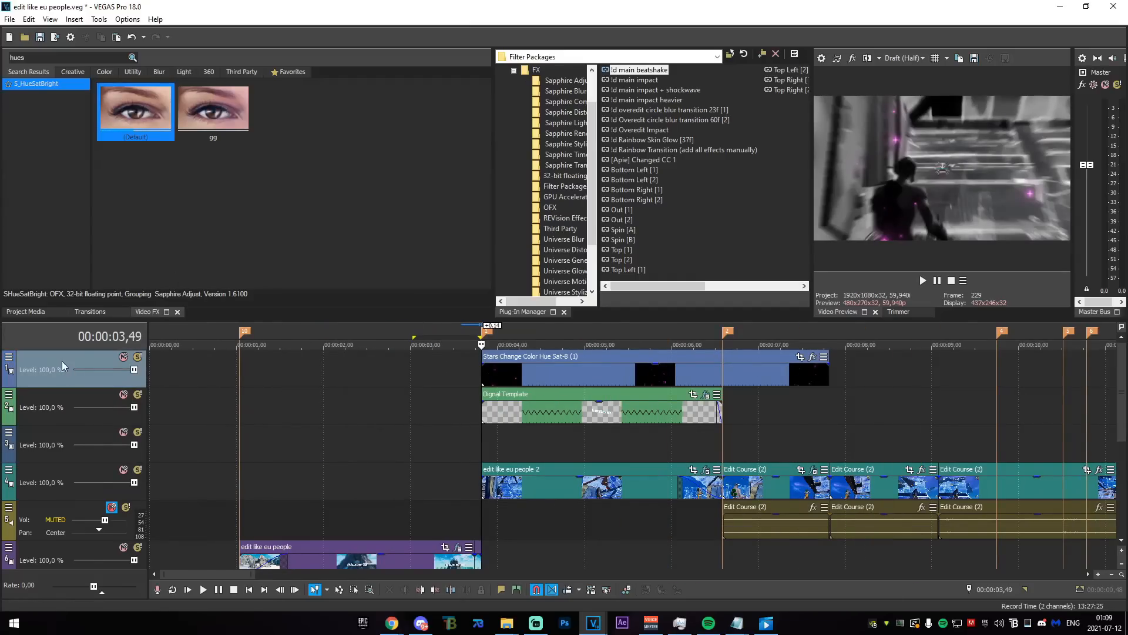
pyautogui.moveTo(90, 443); pyautogui.dragTo(92, 441)
pyautogui.moveTo(450, 453); pyautogui.dragTo(480, 455)
pyautogui.click(482, 456)
pyautogui.scroll(3, 526, 470)
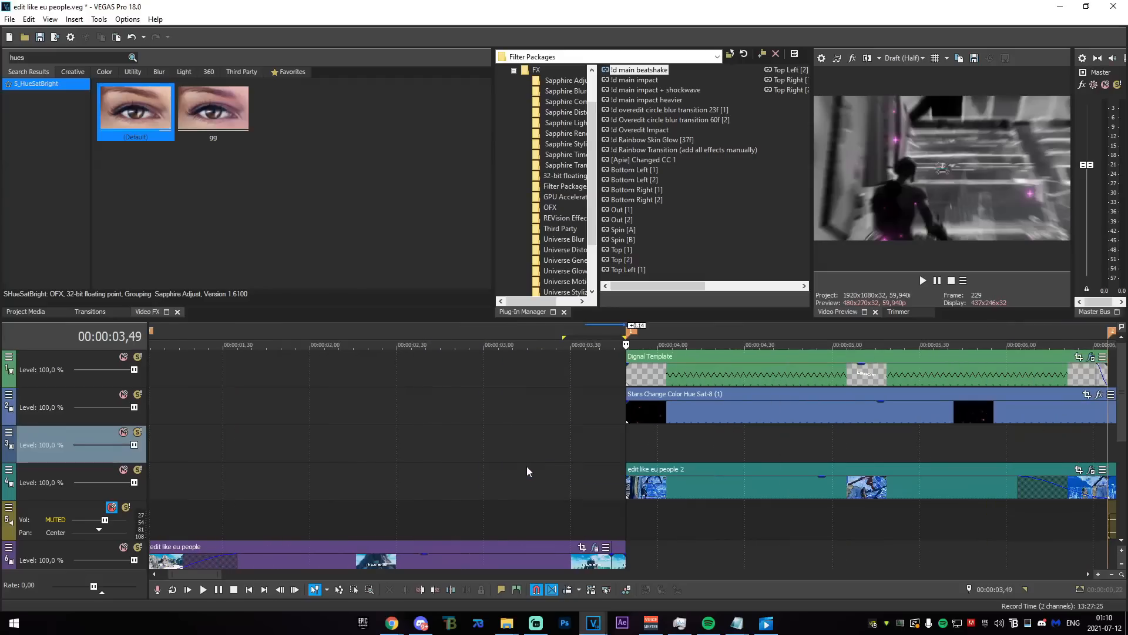
# - Apply S_HueSatBright to the Stars clip and set its Hue Shift to about -0,497 for green stars
pyautogui.click(632, 417)
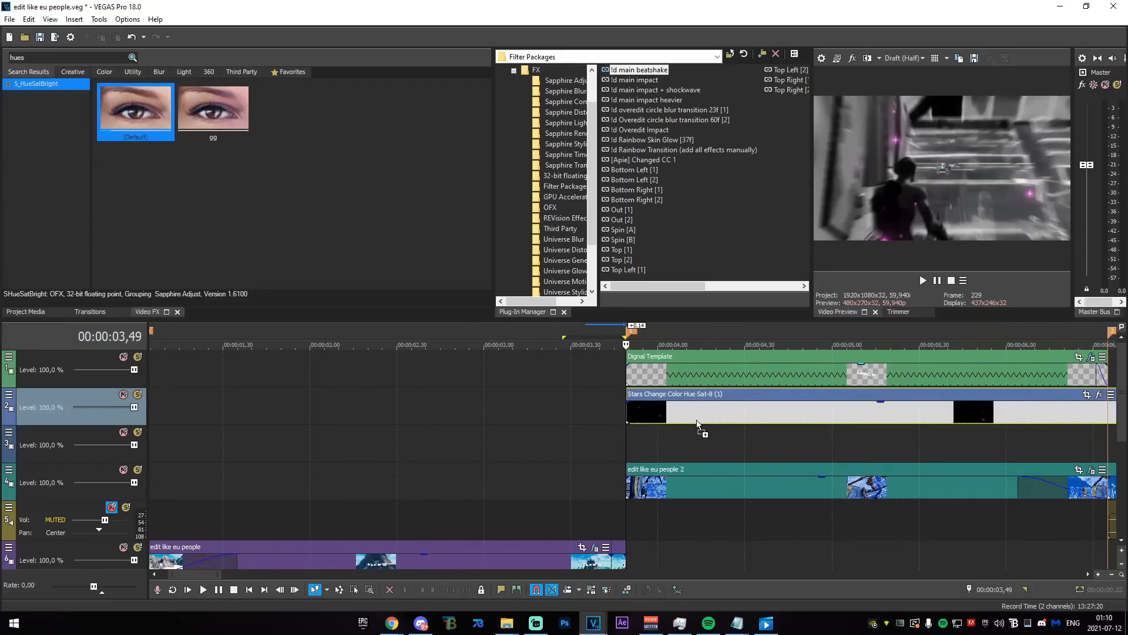
pyautogui.moveTo(698, 413); pyautogui.dragTo(698, 413)
pyautogui.moveTo(216, 139); pyautogui.dragTo(194, 143)
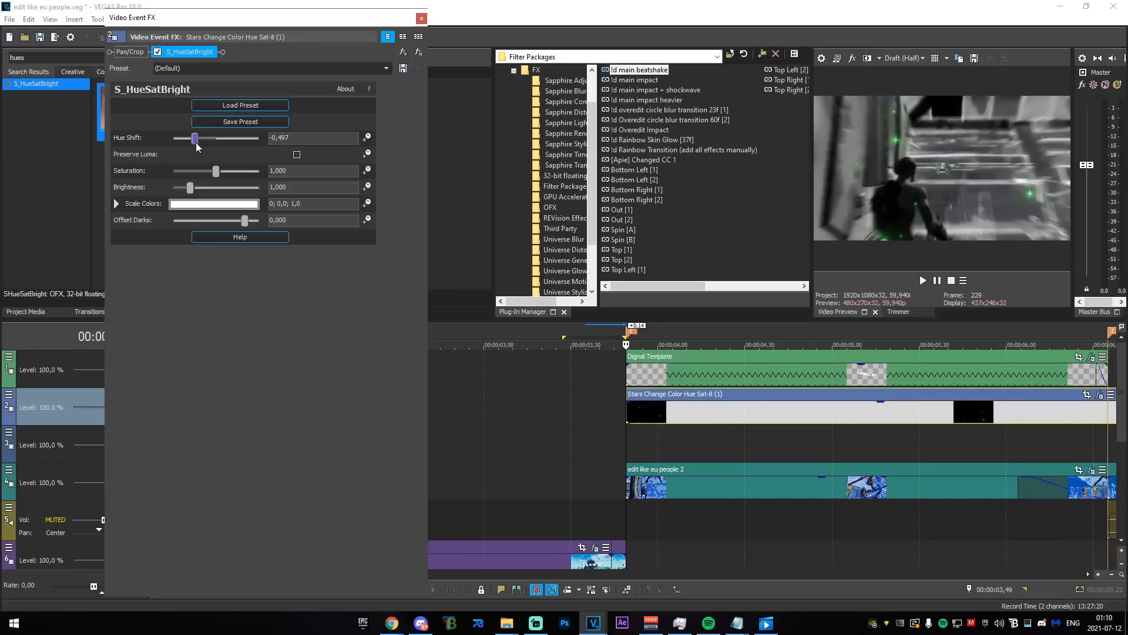
pyautogui.click(421, 18)
# - Solo the Stars track and render the clip's range as edit like eu people 3.mp4 with MAGIX AVC/AAC MP4, Internet HD 1080p 59.94 fps
pyautogui.scroll(-3, 436, 468)
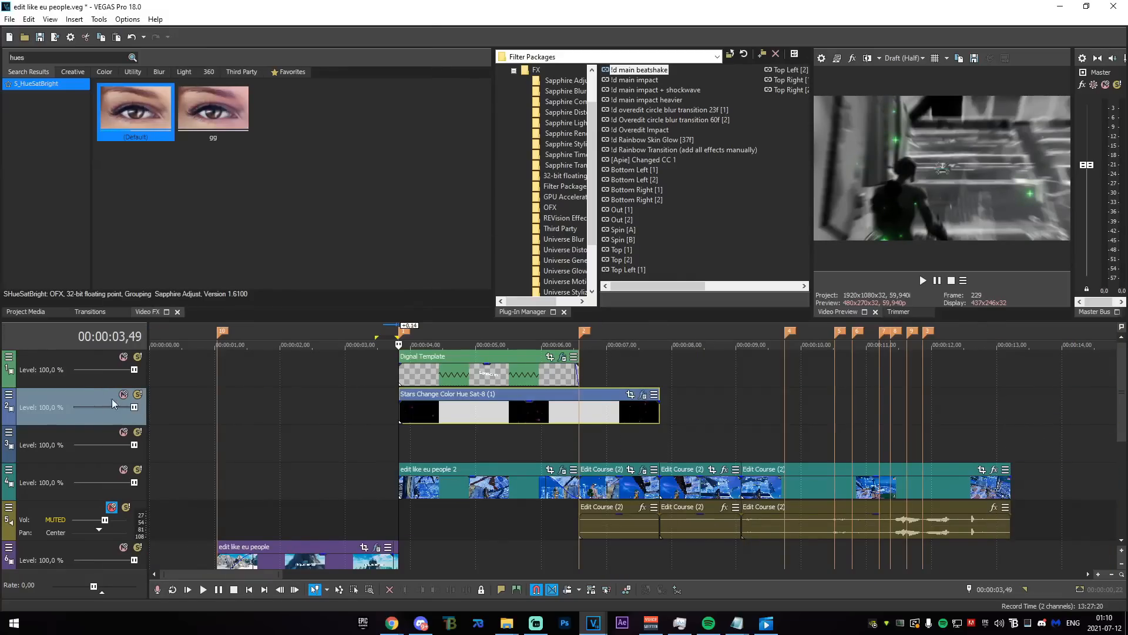
pyautogui.click(137, 394)
pyautogui.moveTo(661, 440); pyautogui.dragTo(397, 423)
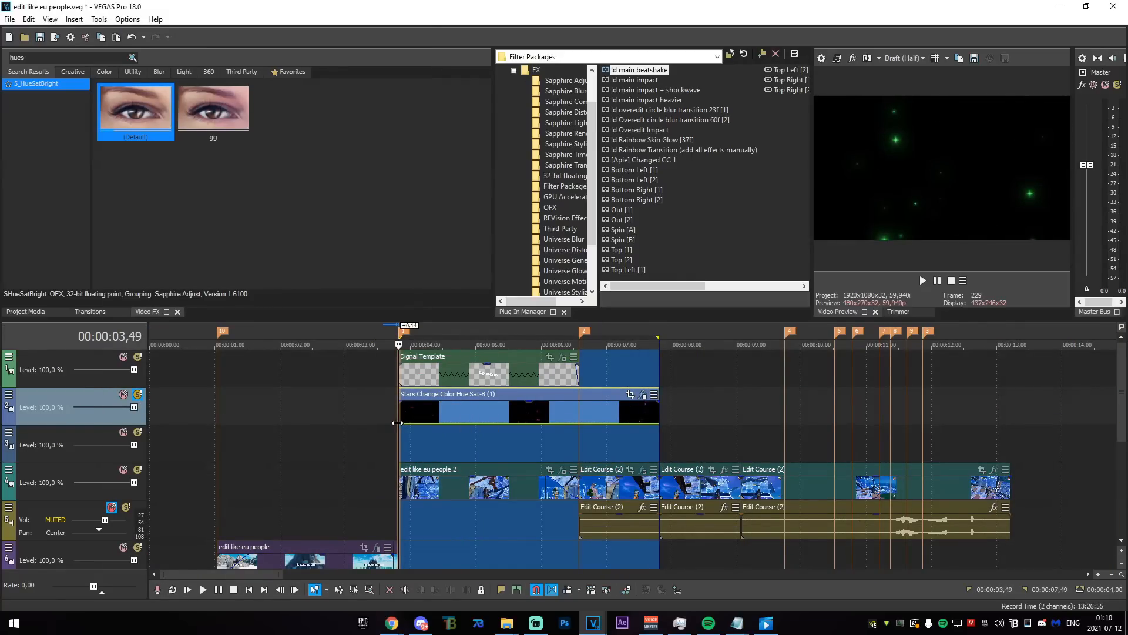
pyautogui.click(10, 19)
pyautogui.click(35, 101)
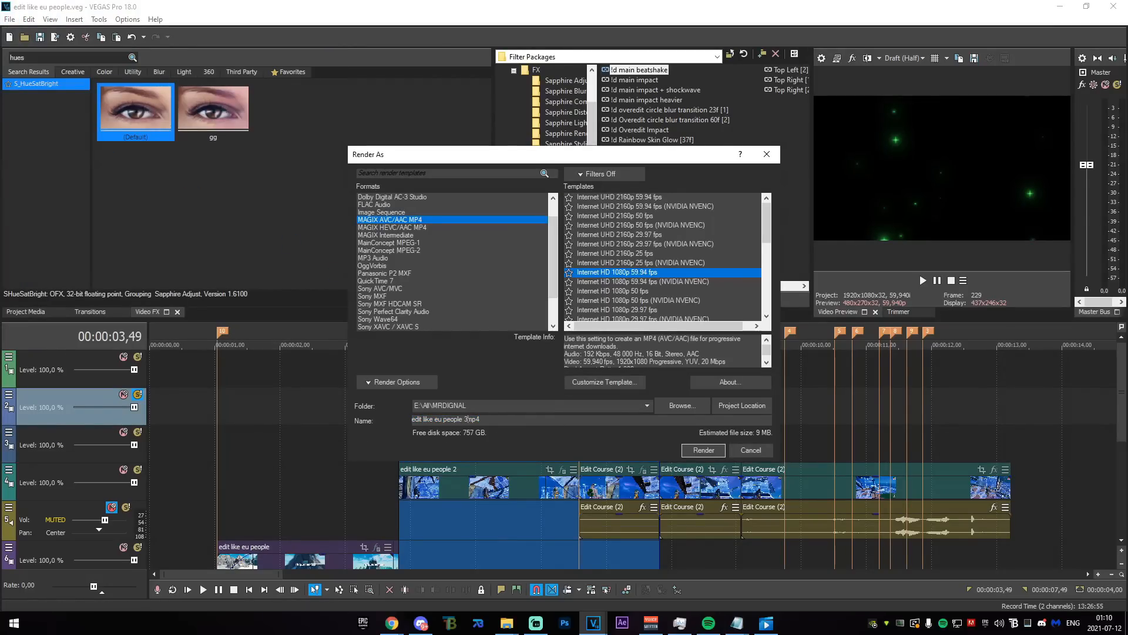
pyautogui.click(703, 451)
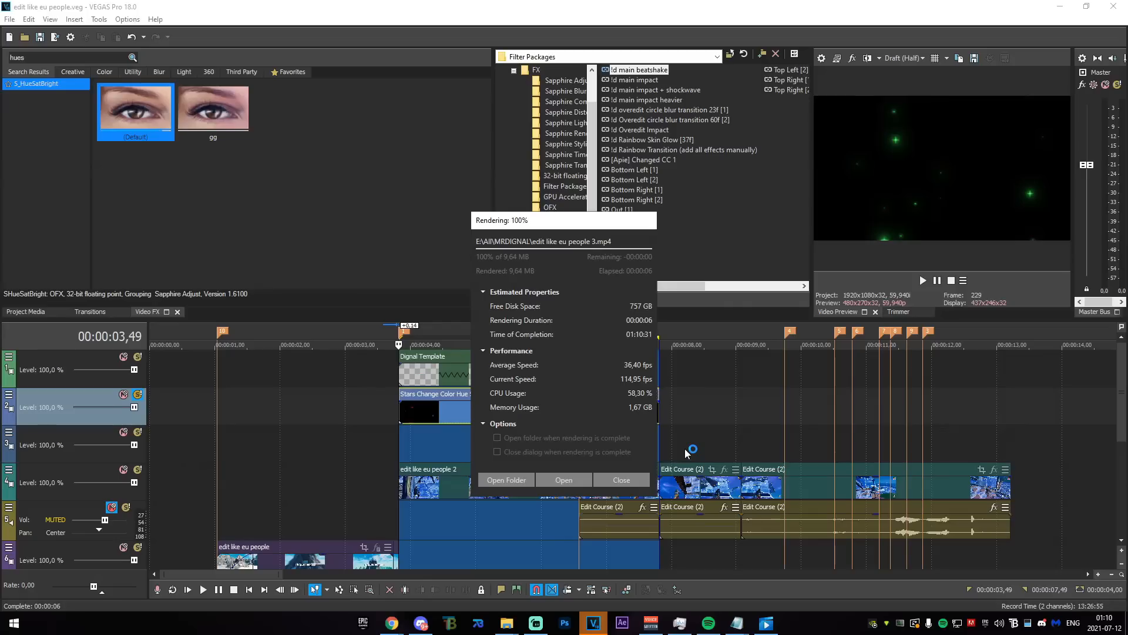
# - Unsolo the Stars track and replace its clip with the rendered edit like eu people 3 at marker 1
pyautogui.click(527, 481)
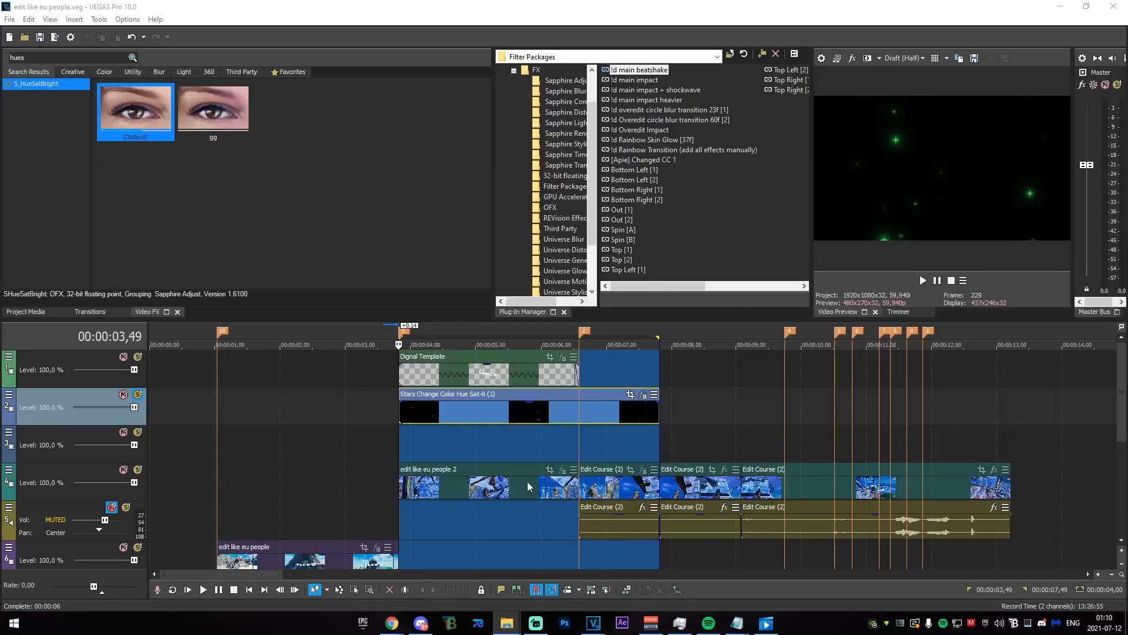
pyautogui.click(545, 414)
pyautogui.press('Delete')
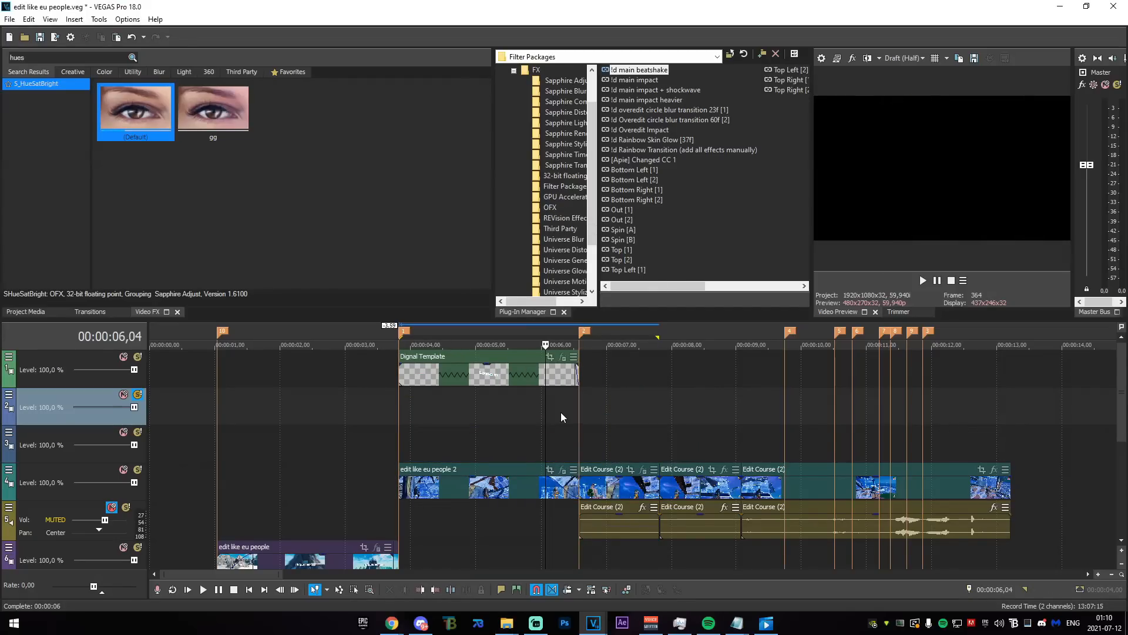
pyautogui.click(489, 429)
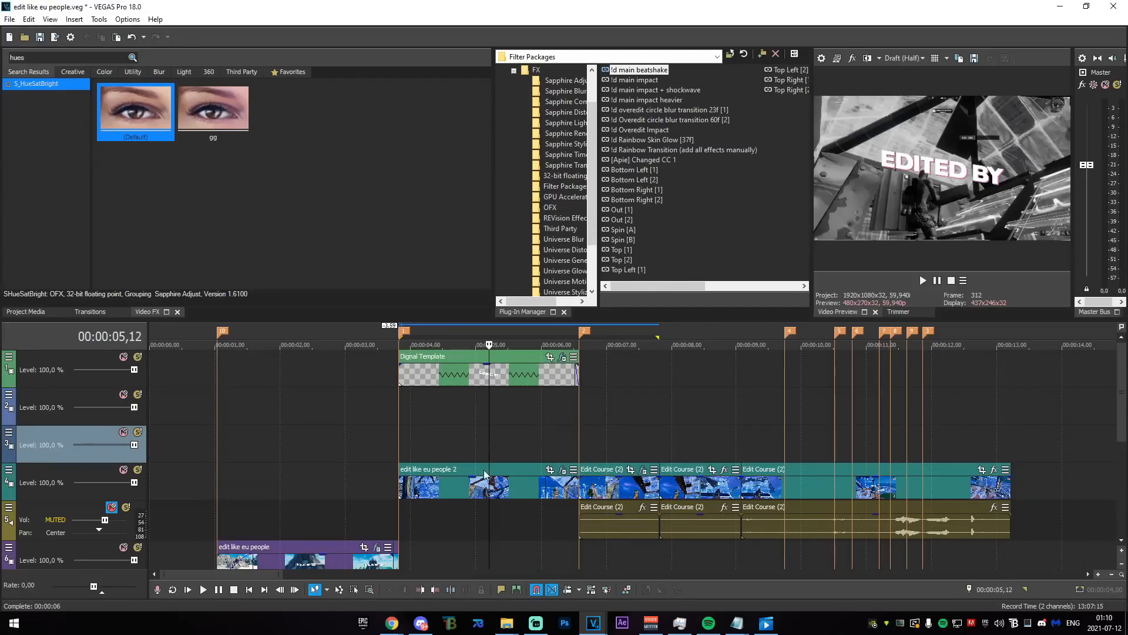
pyautogui.moveTo(485, 475); pyautogui.dragTo(406, 409)
# - Delete the audio track of edit like eu people 3 and the empty track above edit like eu people 2
pyautogui.rightClick(687, 455)
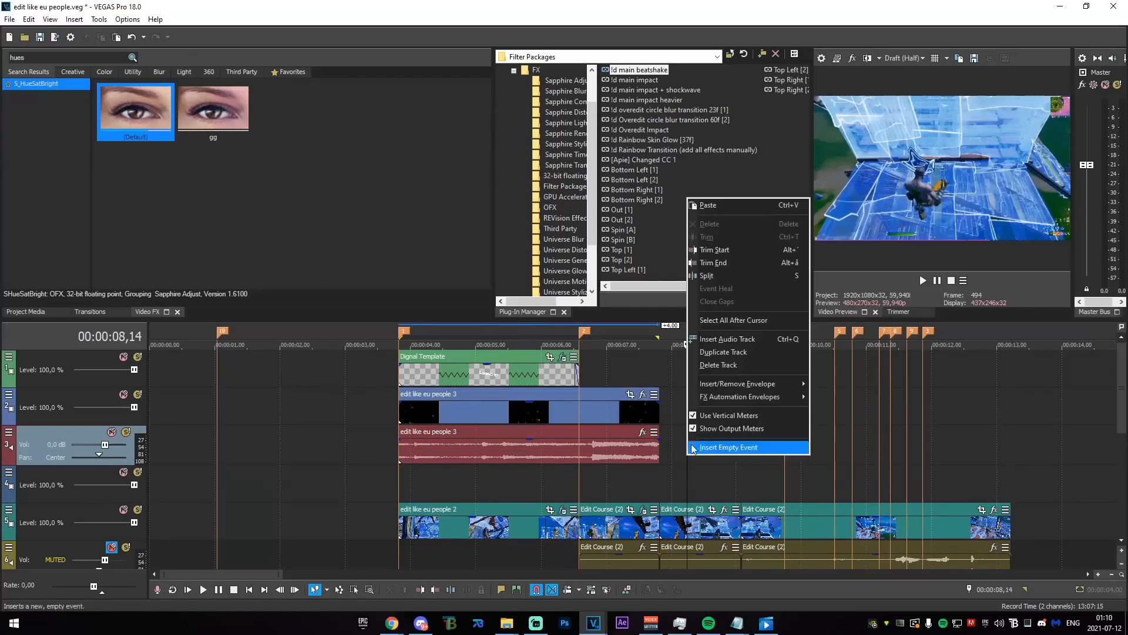
pyautogui.click(709, 365)
pyautogui.scroll(-4, 531, 438)
pyautogui.scroll(3, 531, 438)
pyautogui.rightClick(366, 450)
pyautogui.click(420, 347)
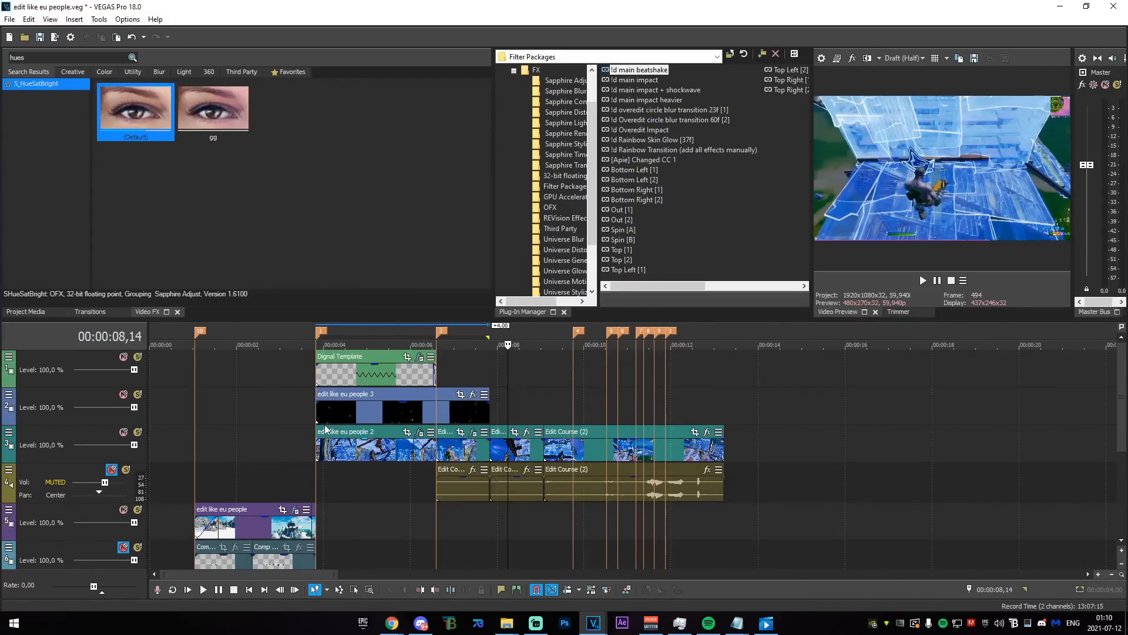
# - Review edit like eu people 3, cut off its part after marker 2 and fade out its end
pyautogui.click(325, 418)
pyautogui.scroll(4, 473, 419)
pyautogui.moveTo(521, 419); pyautogui.dragTo(1009, 420)
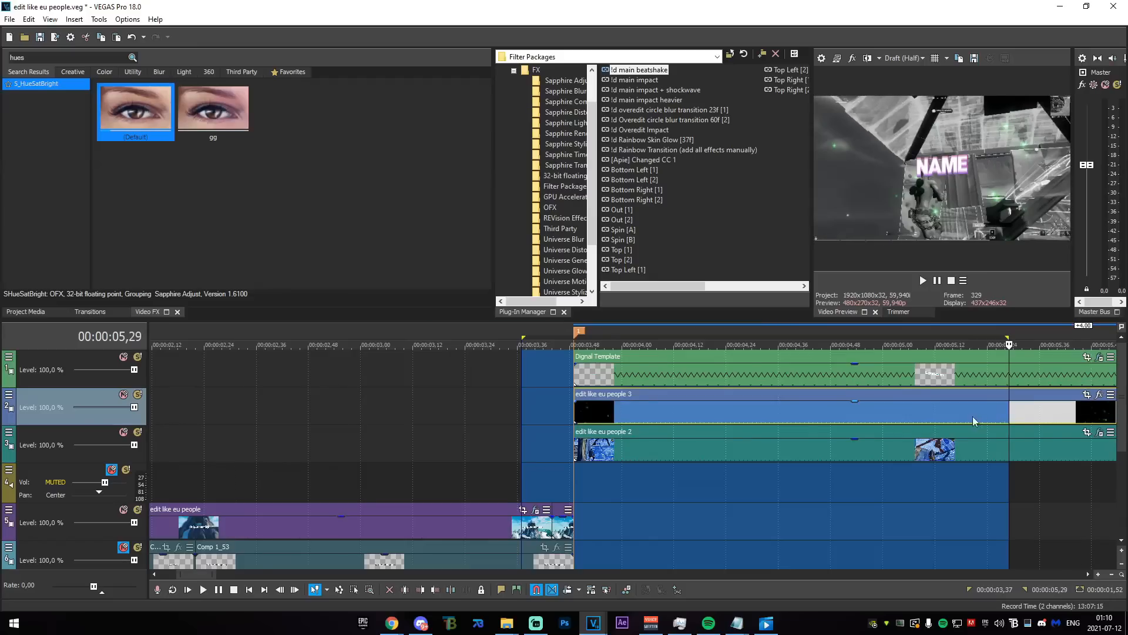
pyautogui.scroll(-3, 654, 416)
pyautogui.moveTo(626, 411)
pyautogui.mouseDown()
pyautogui.moveTo(769, 412)
pyautogui.moveTo(749, 405)
pyautogui.mouseUp()
pyautogui.press('s')
pyautogui.click(793, 412)
pyautogui.press('Delete')
pyautogui.click(392, 395)
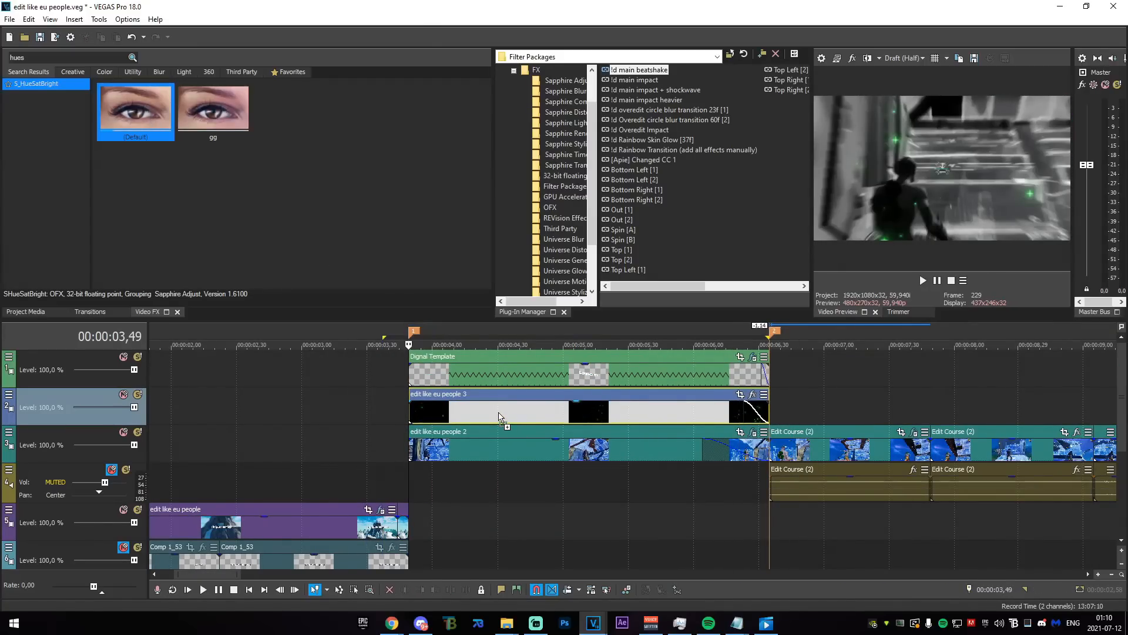
# - Apply the default S_HueSatBright effect to the "edit like eu people 3" clip and animate its Hue Shift through to the clip's end
pyautogui.moveTo(499, 416); pyautogui.dragTo(500, 416)
pyautogui.click(767, 414)
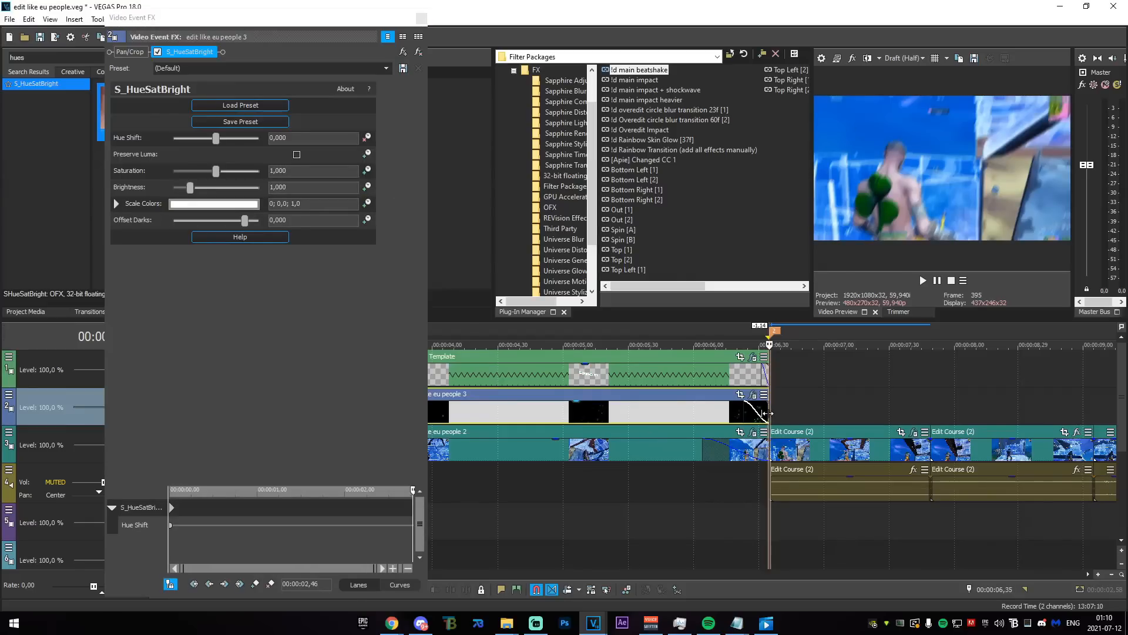
pyautogui.click(421, 19)
# - Review the timeline from the intro clips through the black-and-white "EDITED BY" section and the music track
pyautogui.moveTo(372, 399)
pyautogui.mouseDown()
pyautogui.moveTo(784, 408)
pyautogui.moveTo(418, 394)
pyautogui.moveTo(680, 402)
pyautogui.mouseUp()
pyautogui.click(172, 411)
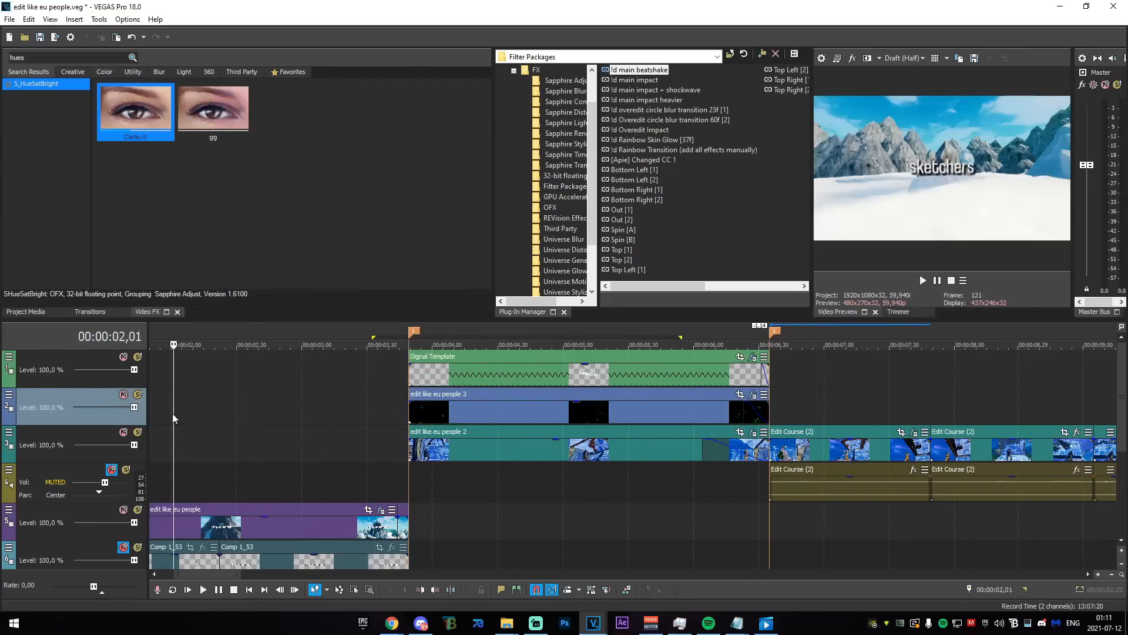
pyautogui.scroll(-2, 156, 410)
pyautogui.moveTo(181, 411); pyautogui.dragTo(826, 470)
pyautogui.scroll(-1, 827, 453)
pyautogui.moveTo(1111, 405); pyautogui.dragTo(1102, 465)
pyautogui.click(437, 435)
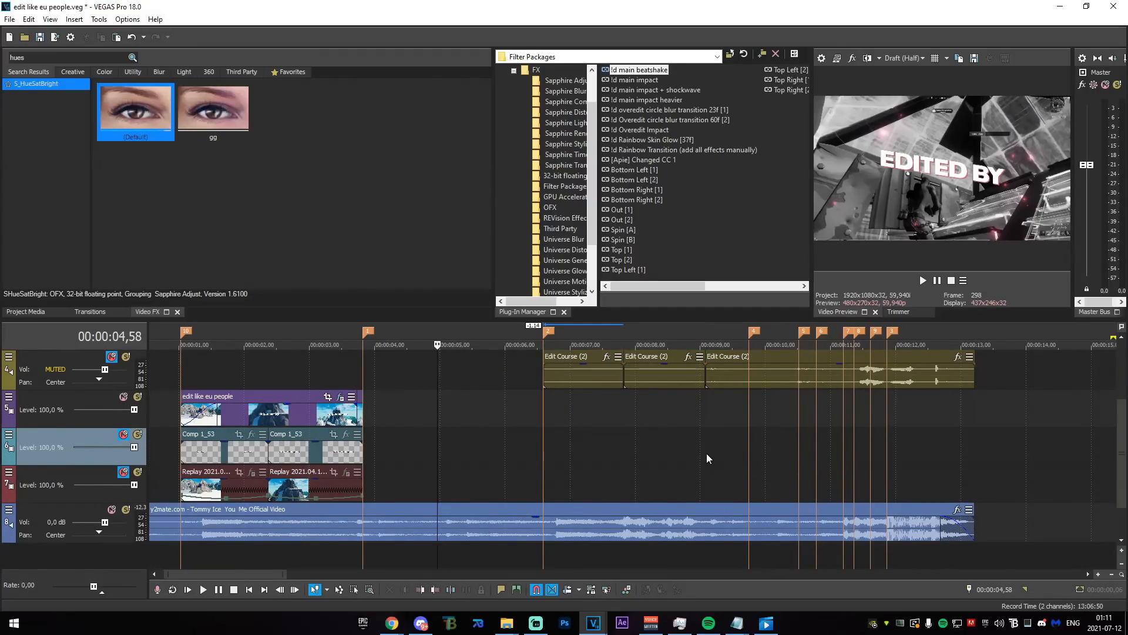
pyautogui.scroll(2, 707, 453)
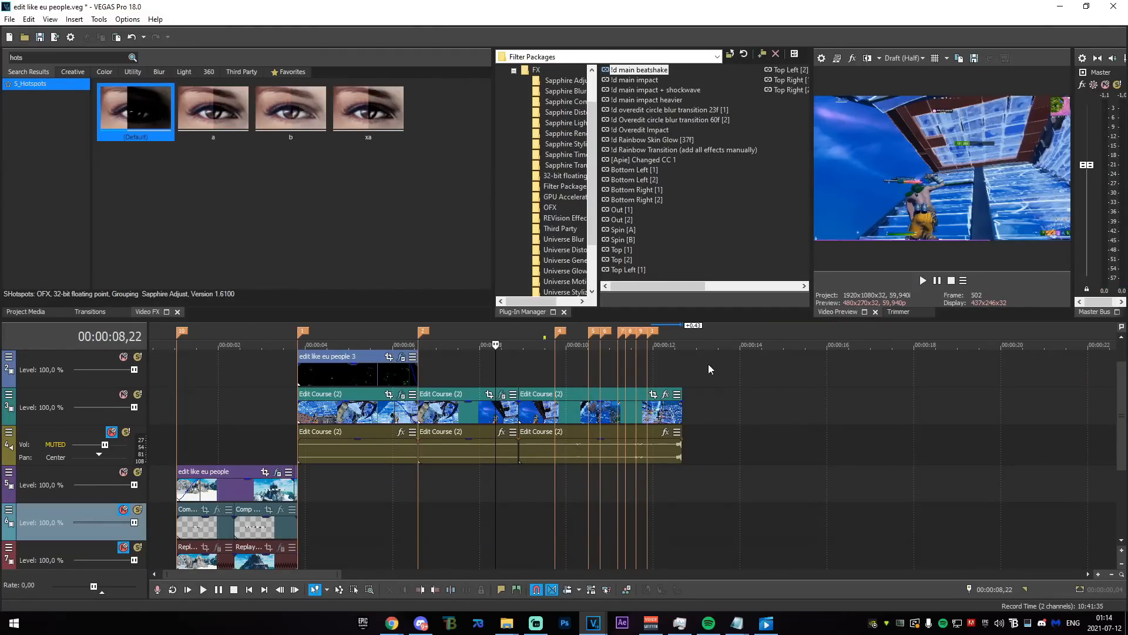
# - Search the video effects for "twixtor" and show the TwixtorPRO presets
pyautogui.click(596, 351)
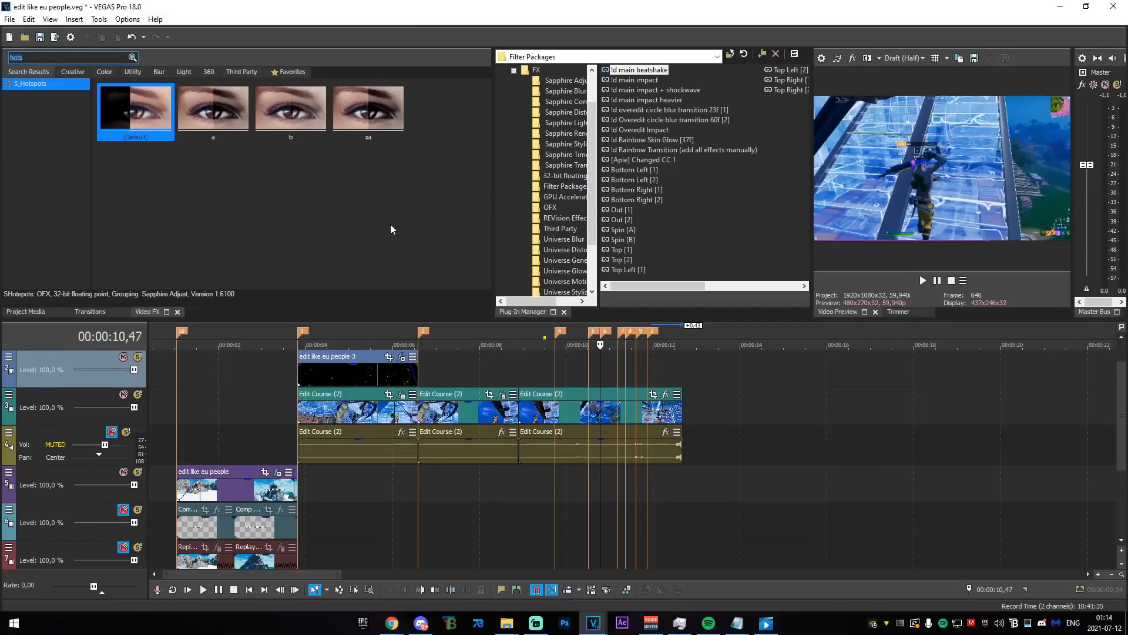
pyautogui.press('BackSpace')
pyautogui.press('BackSpace')
pyautogui.press('BackSpace')
pyautogui.press('BackSpace')
pyautogui.write('twi')
pyautogui.click(31, 95)
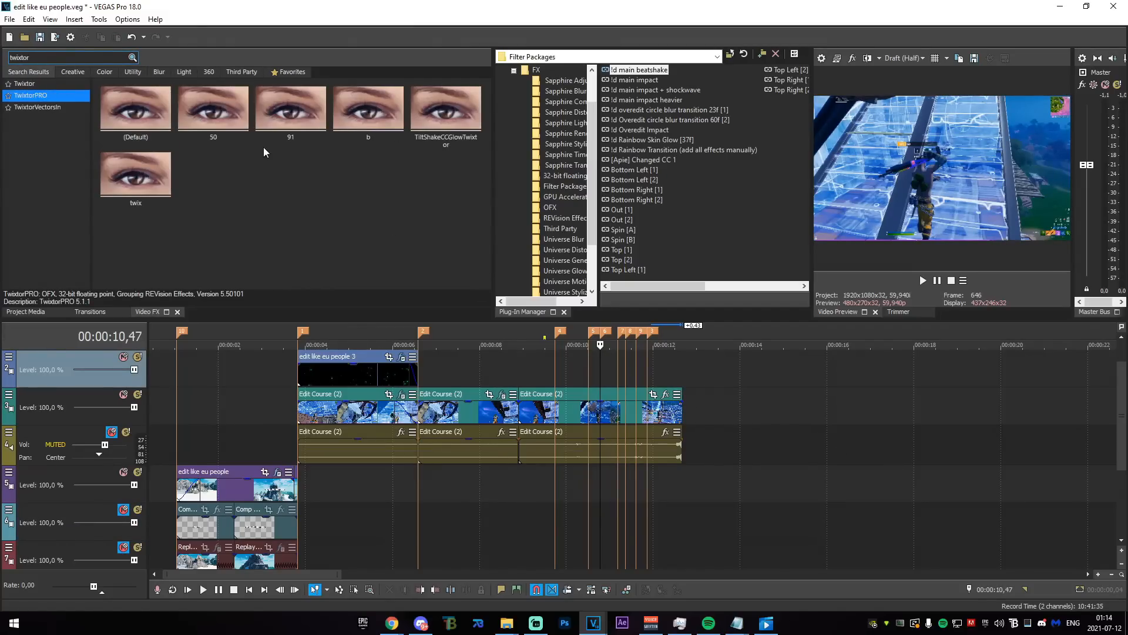
# - Apply the TwixtorPRO preset 91 to the third Edit Course (2) clip and play it around the closely spaced markers
pyautogui.moveTo(604, 410)
pyautogui.mouseDown()
pyautogui.moveTo(630, 384)
pyautogui.moveTo(689, 385)
pyautogui.moveTo(625, 383)
pyautogui.mouseUp()
pyautogui.scroll(5, 723, 433)
pyautogui.click(625, 384)
pyautogui.click(592, 379)
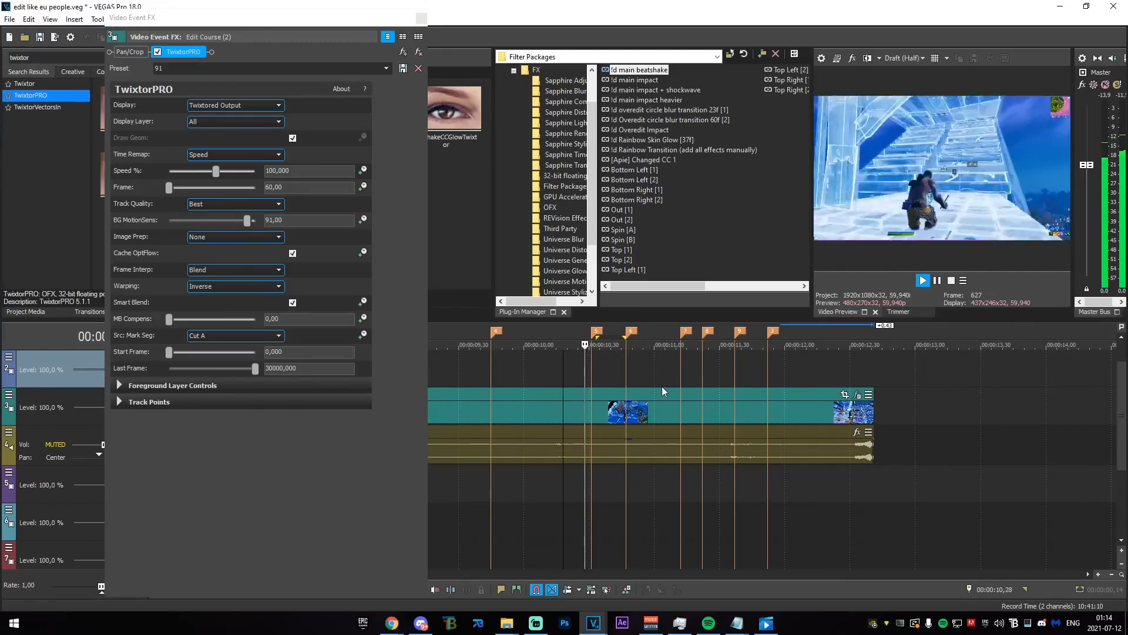
# - Animate TwixtorPRO's Speed % from the marker just after 00:00:11,00, setting it to 30 at effect time 00:00:02,23
pyautogui.click(681, 382)
pyautogui.click(363, 170)
pyautogui.moveTo(333, 8)
pyautogui.mouseDown()
pyautogui.moveTo(334, 26)
pyautogui.moveTo(345, 14)
pyautogui.mouseUp()
pyautogui.scroll(3, 362, 528)
pyautogui.moveTo(304, 471); pyautogui.dragTo(329, 474)
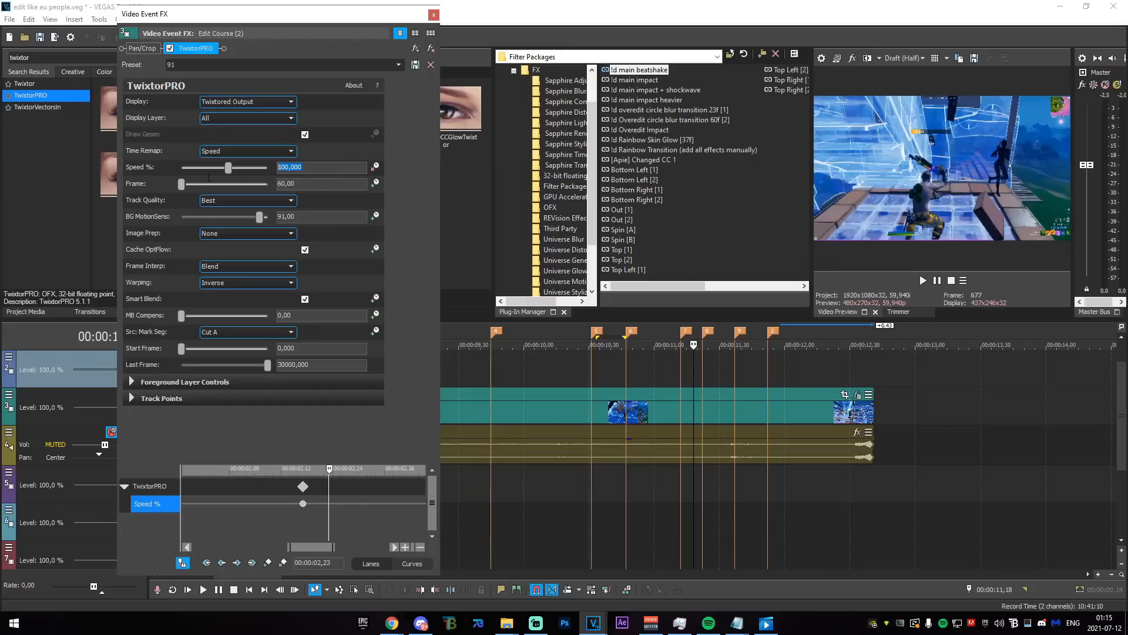
pyautogui.write('0')
pyautogui.press('Return')
# - Add a Speed % keyframe just before the marker at 00:00:11,52 and set the speed to 374,150 at that marker
pyautogui.moveTo(699, 486); pyautogui.dragTo(768, 485)
pyautogui.click(740, 490)
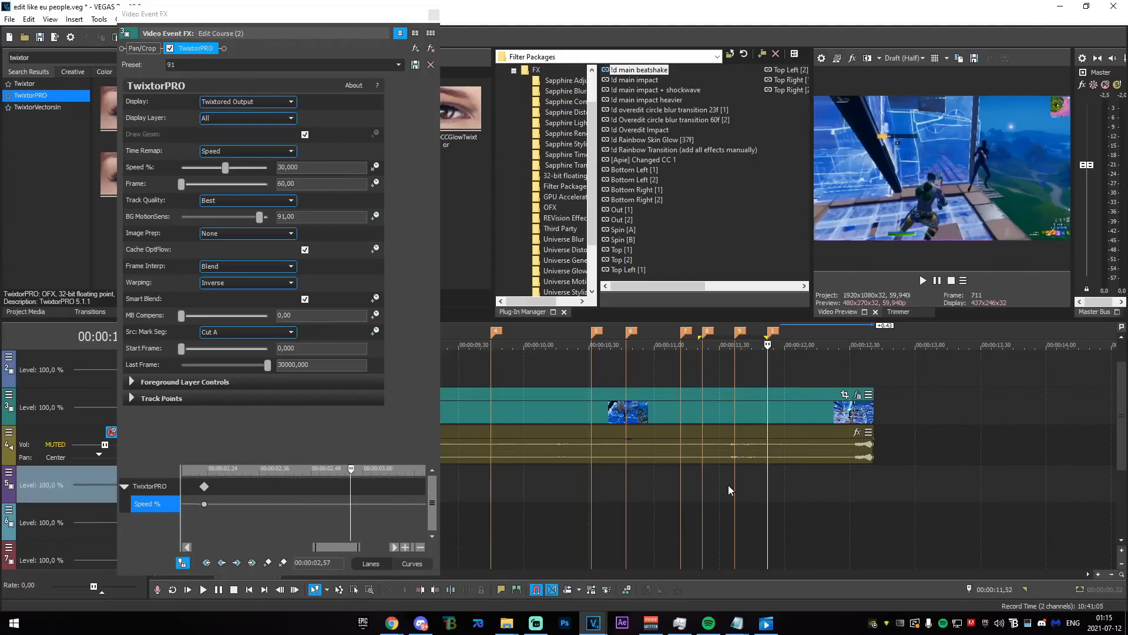
pyautogui.click(767, 418)
pyautogui.scroll(2, 305, 550)
pyautogui.moveTo(303, 470); pyautogui.dragTo(252, 475)
pyautogui.click(253, 475)
pyautogui.click(267, 562)
pyautogui.click(766, 379)
pyautogui.moveTo(222, 171); pyautogui.dragTo(241, 176)
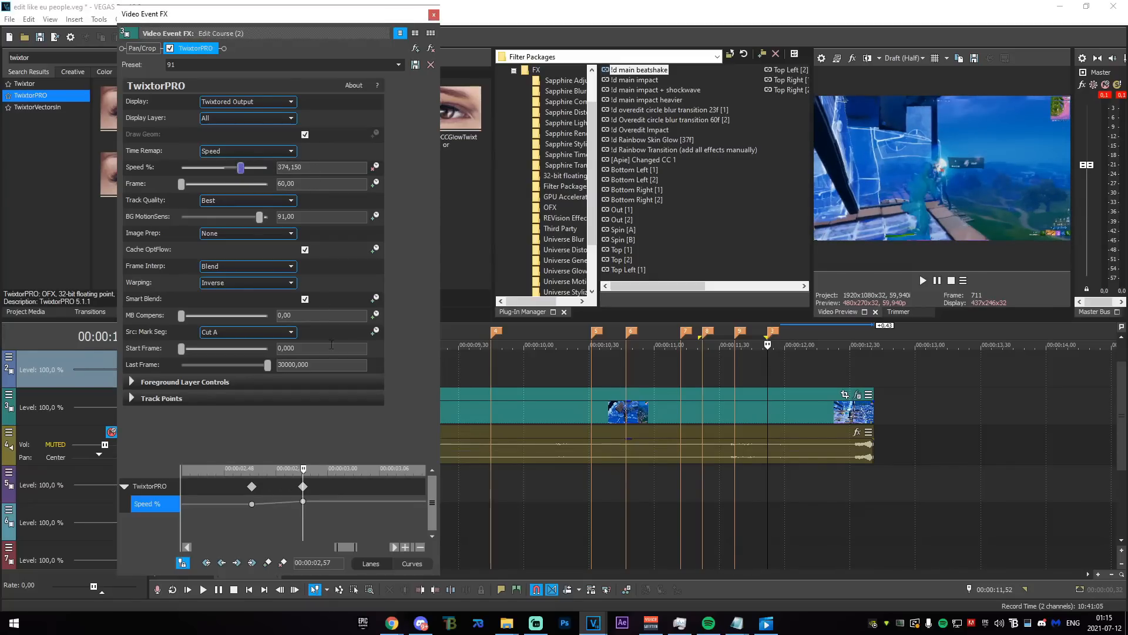
# - Set TwixtorPRO's Speed % to 50 at effect time 00:00:02,59 and close the effect window
pyautogui.moveTo(309, 469); pyautogui.dragTo(321, 469)
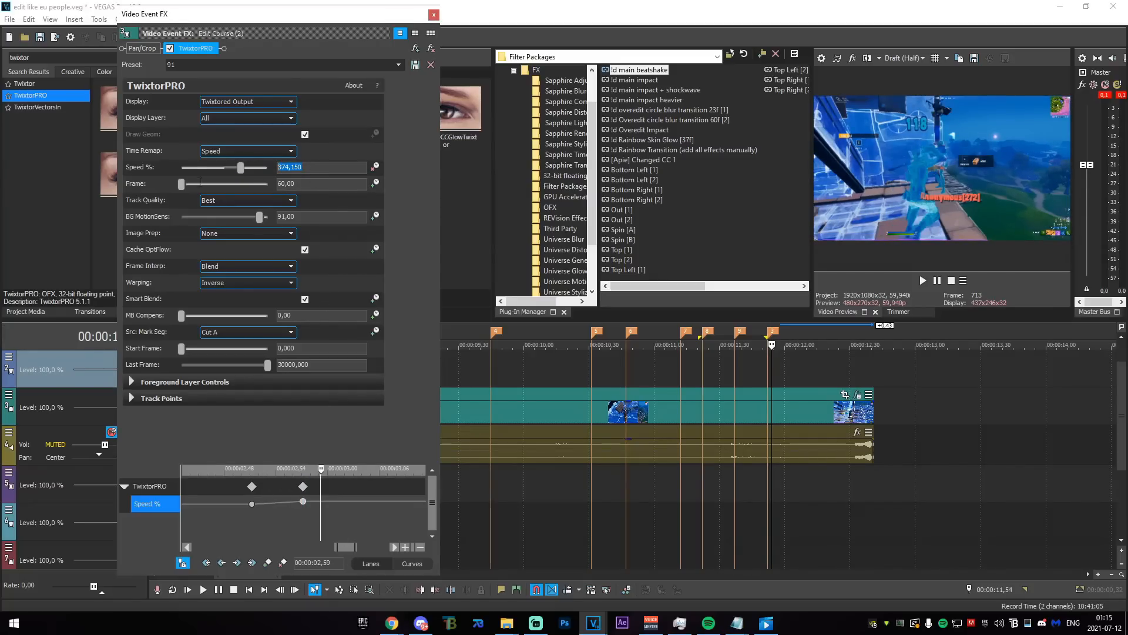
pyautogui.write('50')
pyautogui.press('Return')
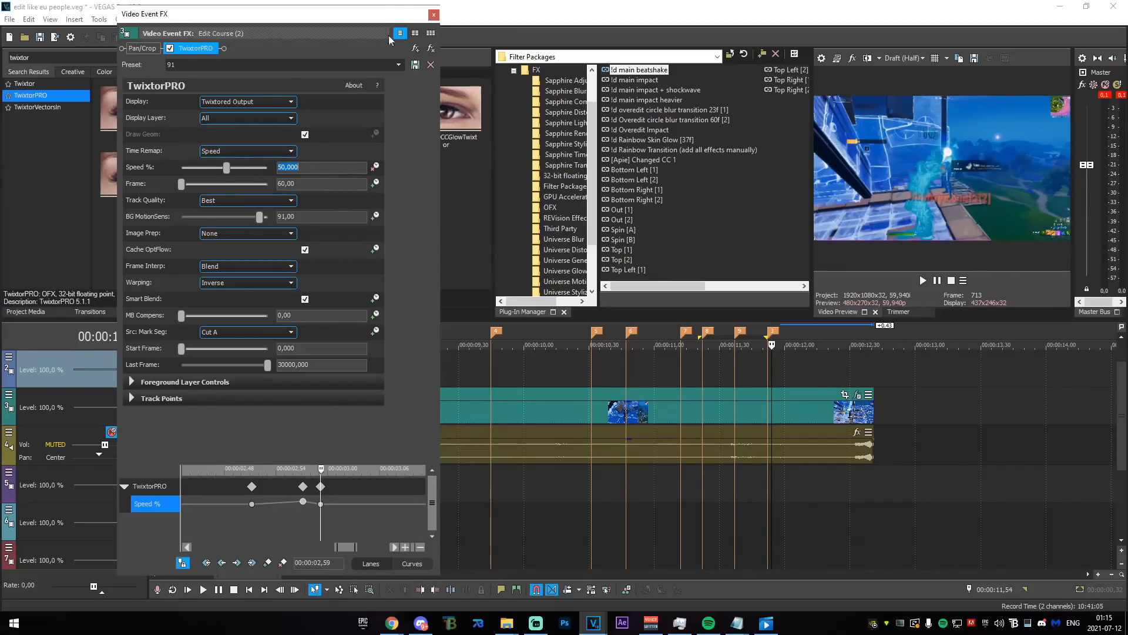
pyautogui.click(433, 16)
# - Render the third Edit Course (2) clip's range as "edit like eu people 4" using MAGIX AVC/AAC MP4, Internet HD 1080p 59.94 fps
pyautogui.scroll(-2, 616, 460)
pyautogui.moveTo(673, 373); pyautogui.dragTo(434, 382)
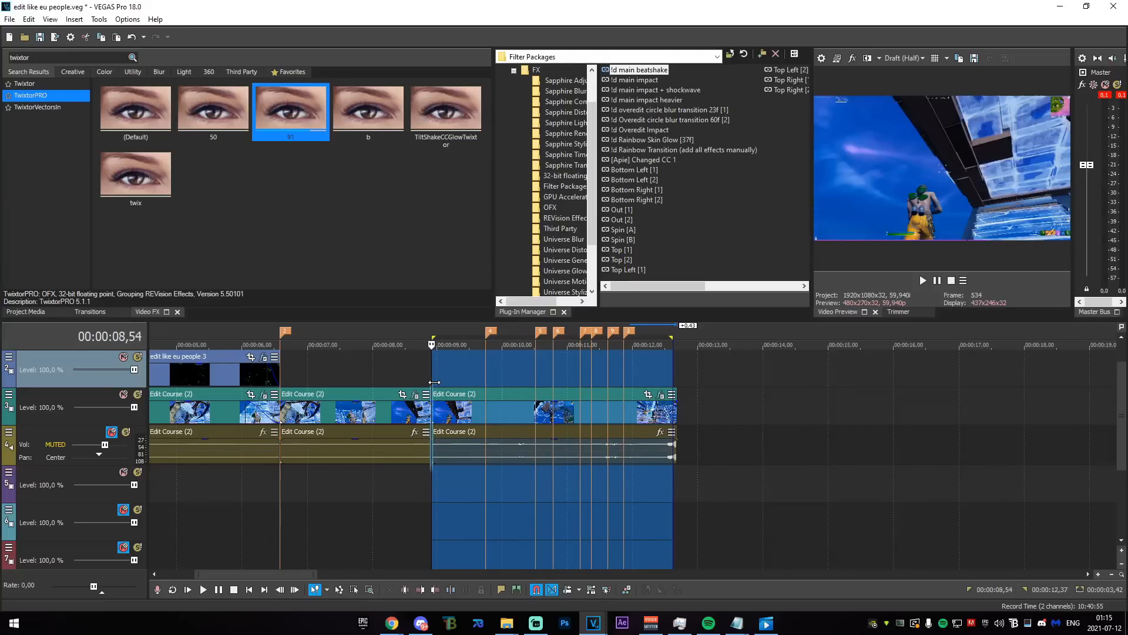
pyautogui.moveTo(672, 336); pyautogui.dragTo(677, 339)
pyautogui.click(8, 20)
pyautogui.click(54, 124)
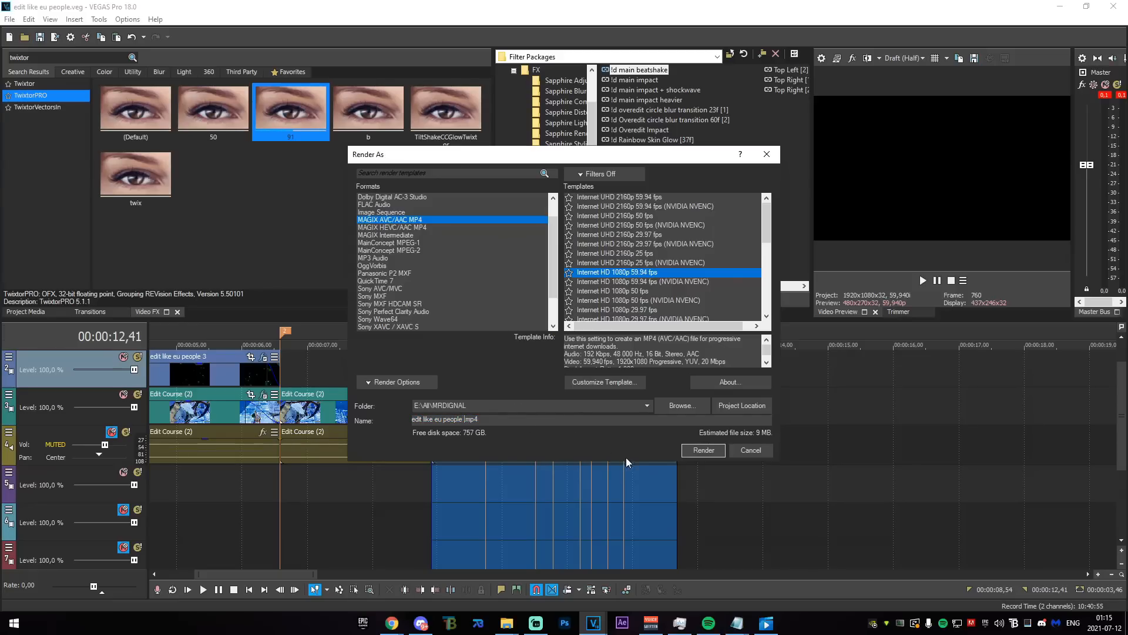
pyautogui.click(716, 453)
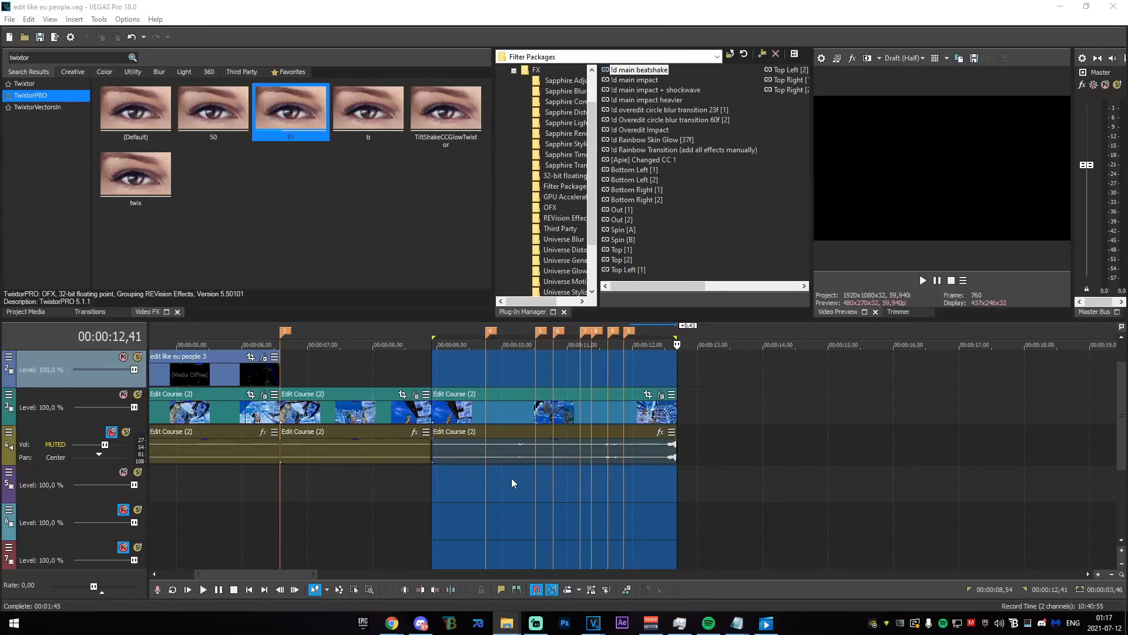
# - Import "edit like eu people 4" to the timeline and replace the third Edit Course (2) clip with it
pyautogui.moveTo(1127, 317); pyautogui.dragTo(681, 412)
pyautogui.click(623, 412)
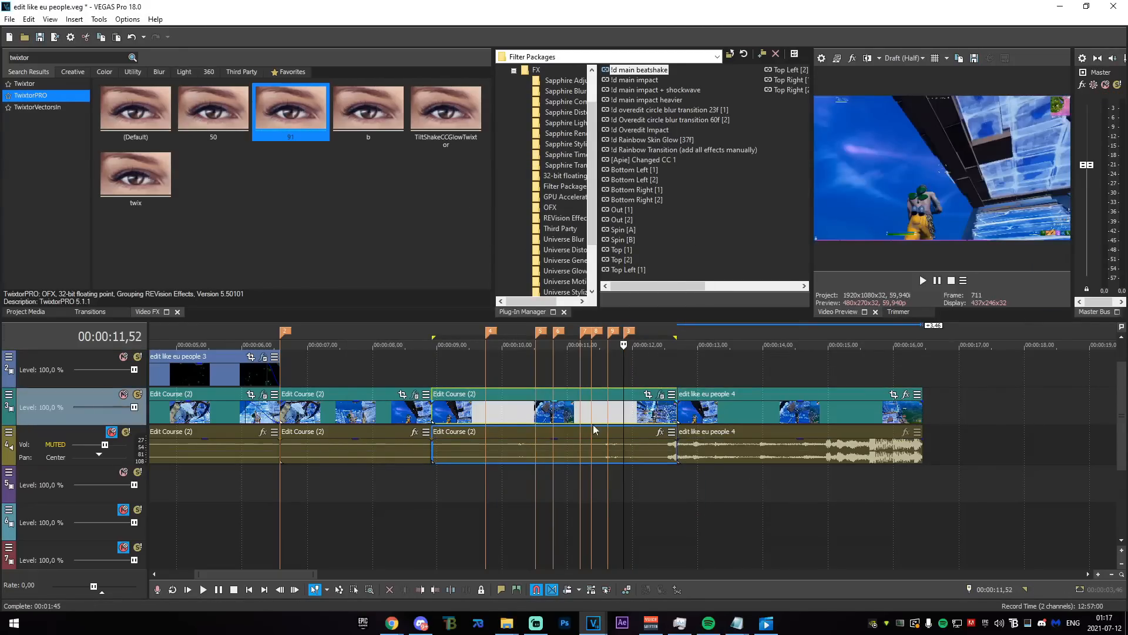
pyautogui.press('Delete')
pyautogui.moveTo(529, 408); pyautogui.dragTo(535, 409)
# - Ungroup the "edit like eu people 4" clip and delete its audio
pyautogui.click(522, 444)
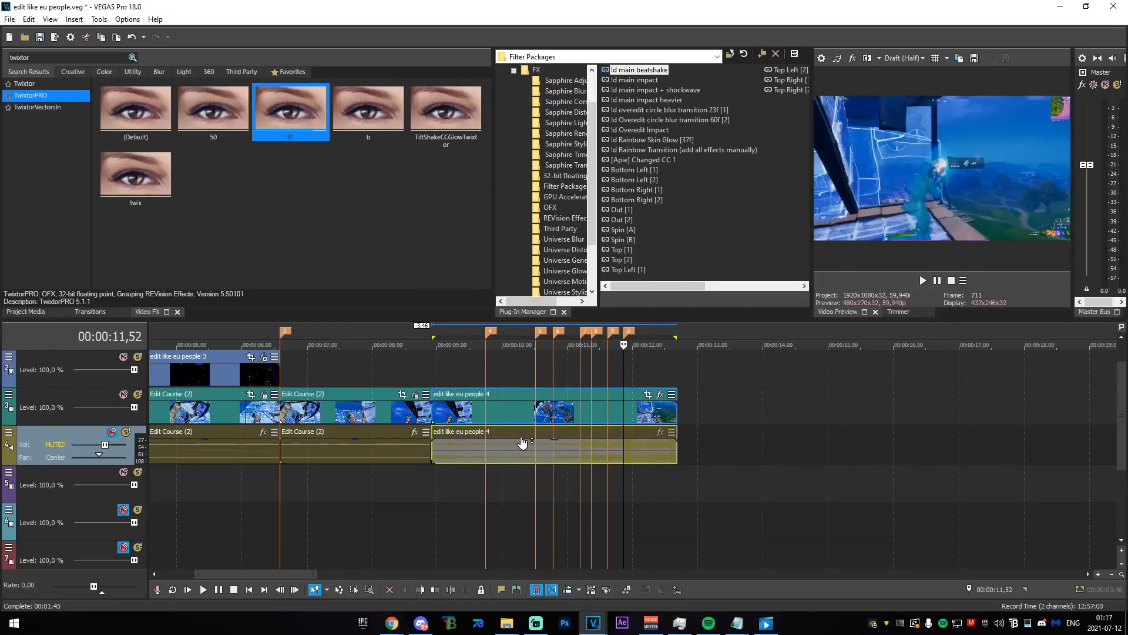
pyautogui.press('u')
pyautogui.press('Delete')
# - Select the playback range from the start of "edit like eu people 4" to the marker at 00:00:11,52
pyautogui.moveTo(445, 346); pyautogui.dragTo(459, 373)
pyautogui.moveTo(447, 372); pyautogui.dragTo(638, 379)
pyautogui.click(639, 379)
# - Split the music track at marker 1 (00:00:03,49) and at marker 2 (00:00:06,35)
pyautogui.moveTo(1119, 400); pyautogui.dragTo(1103, 447)
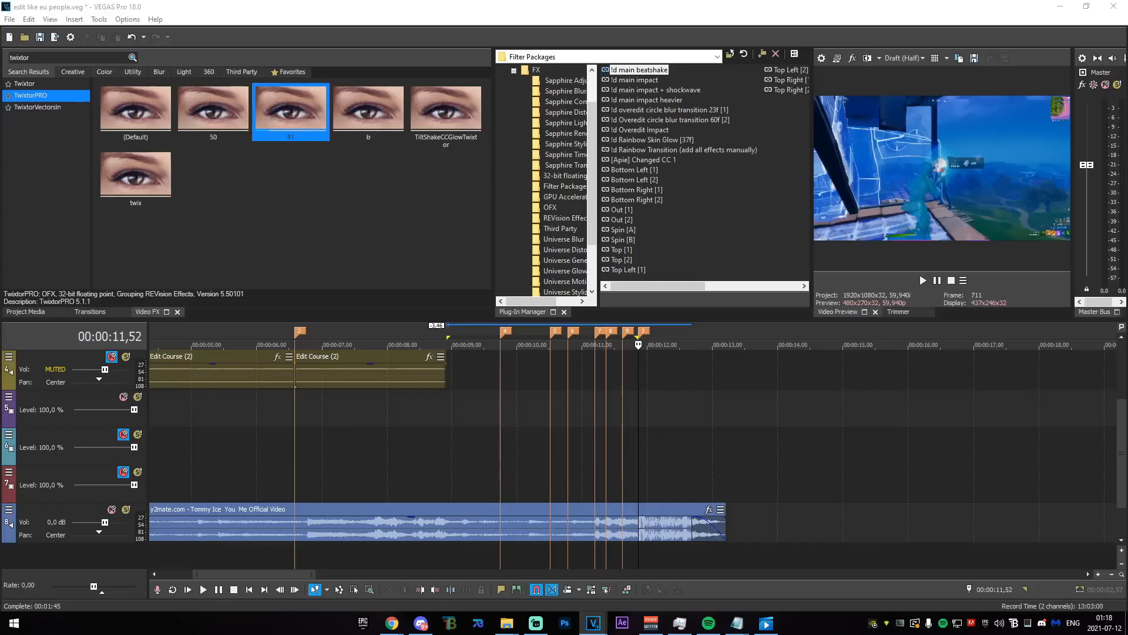
pyautogui.scroll(-3, 636, 515)
pyautogui.click(261, 440)
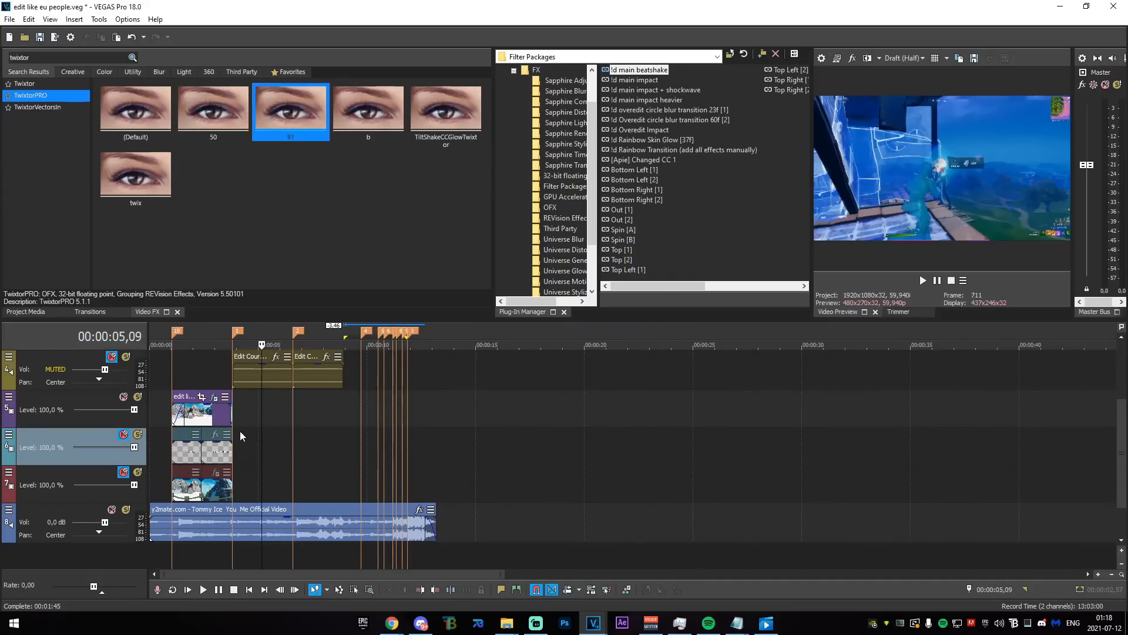
pyautogui.click(237, 430)
pyautogui.scroll(4, 241, 434)
pyautogui.scroll(2, 532, 492)
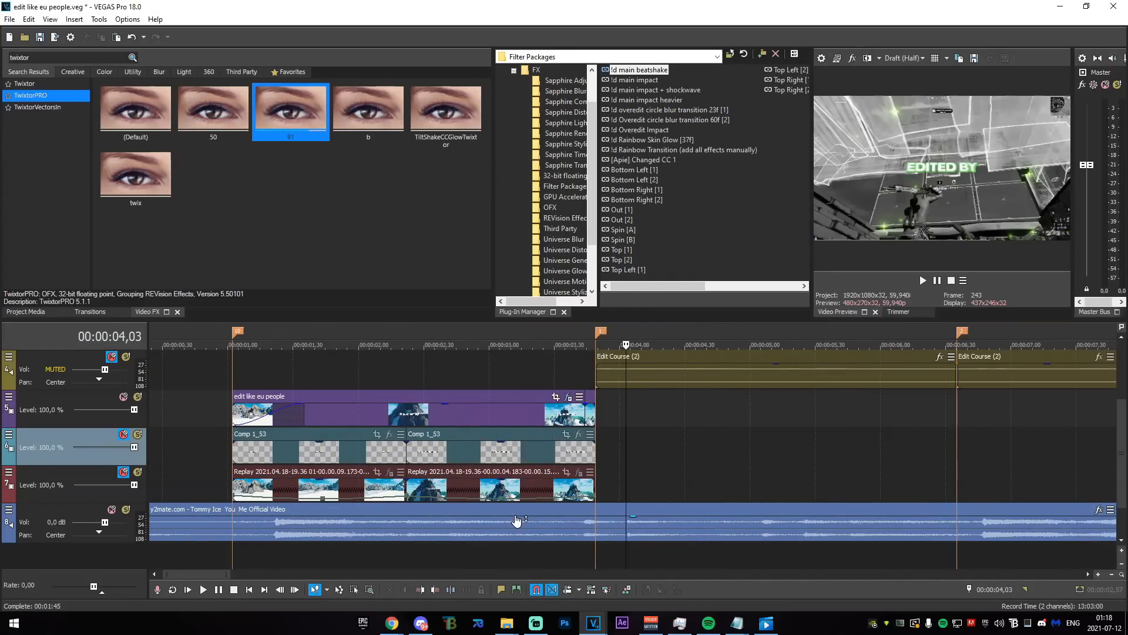
pyautogui.click(587, 530)
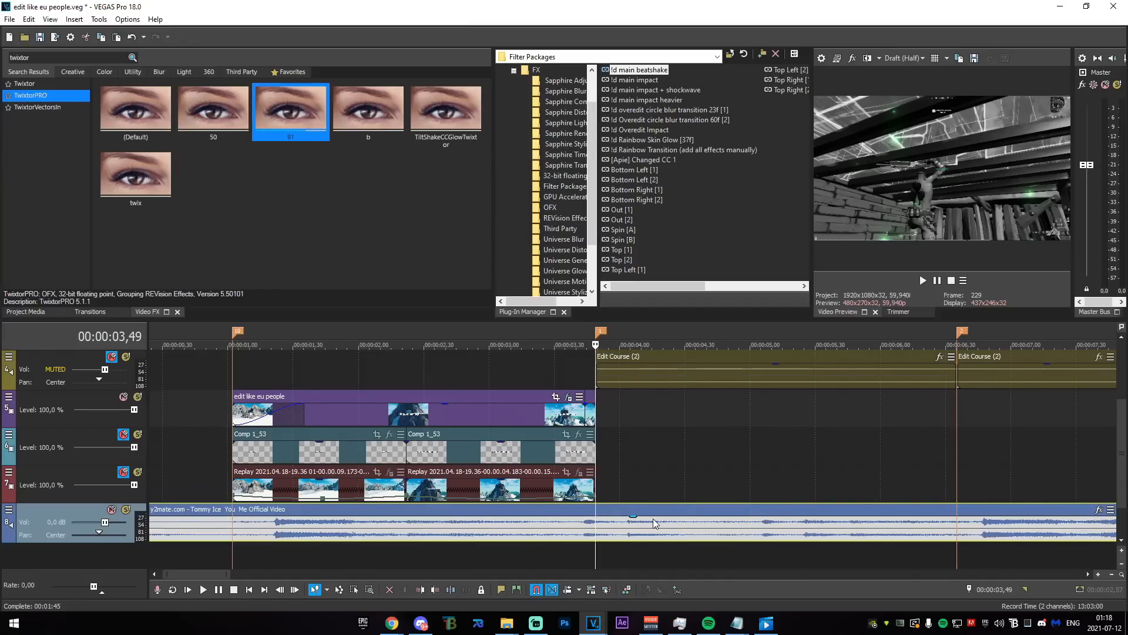
pyautogui.scroll(-2, 650, 519)
pyautogui.scroll(1, 629, 523)
pyautogui.press('s')
pyautogui.press('2')
pyautogui.press('s')
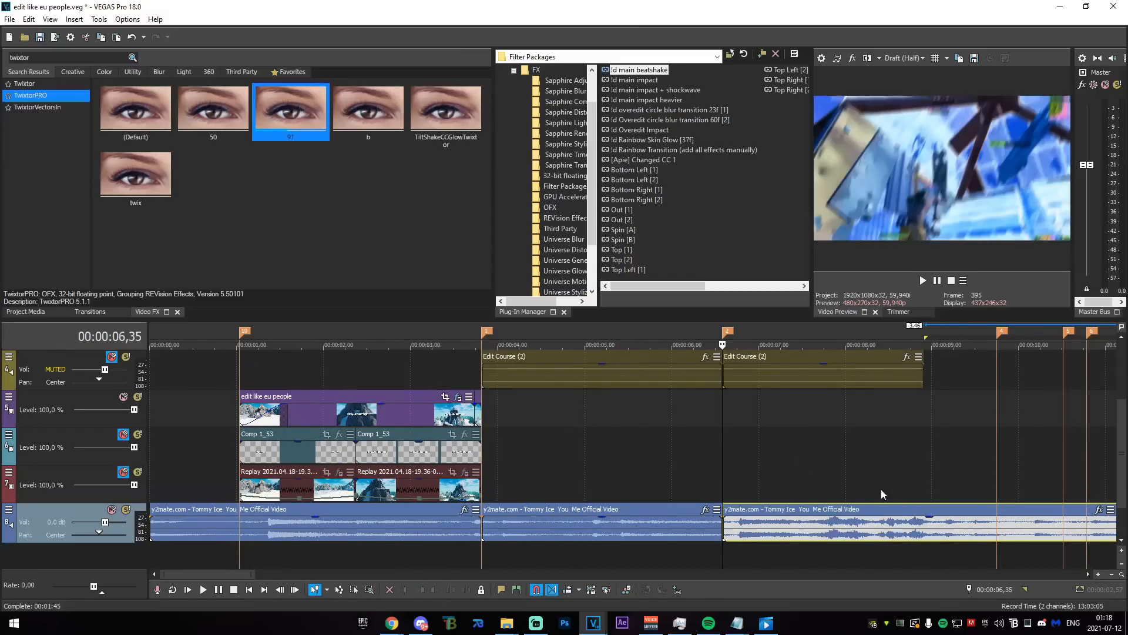
# - Move the middle music section to a new audio track below and extend the section edges so they overlap around marker 1
pyautogui.moveTo(1122, 465); pyautogui.dragTo(1122, 428)
pyautogui.click(479, 497)
pyautogui.moveTo(480, 495); pyautogui.dragTo(481, 496)
pyautogui.moveTo(498, 494); pyautogui.dragTo(572, 489)
pyautogui.click(574, 490)
pyautogui.moveTo(1121, 449); pyautogui.dragTo(1121, 503)
pyautogui.moveTo(611, 480); pyautogui.dragTo(654, 488)
pyautogui.click(478, 491)
pyautogui.scroll(5, 499, 491)
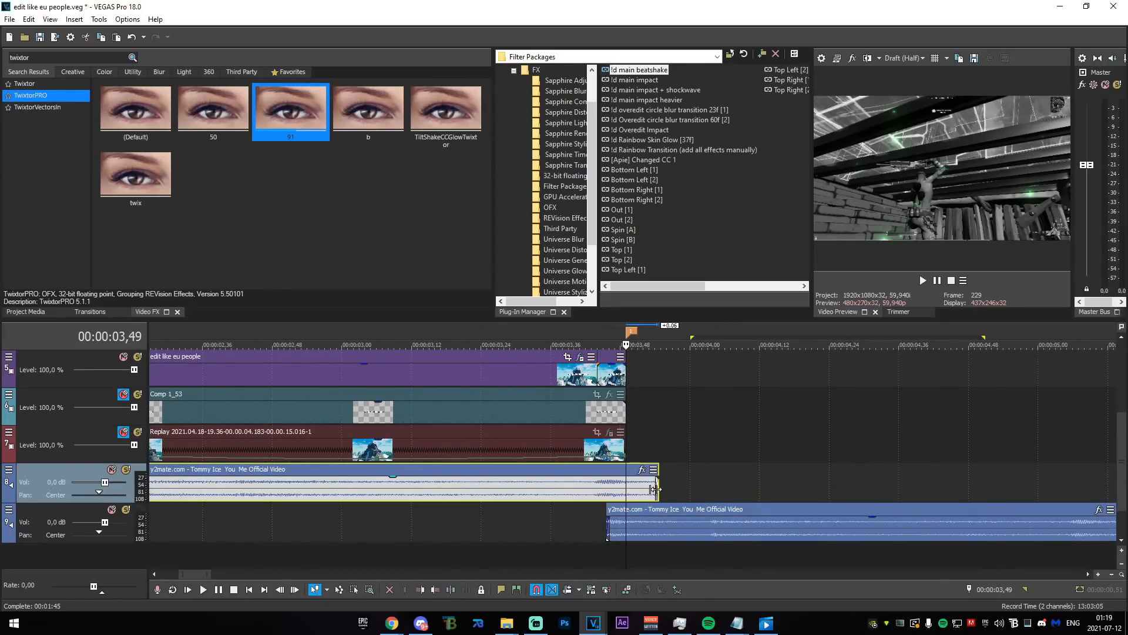
# - Crossfade the music at marker 1 by fading out the first section and fading in the middle one across their overlap
pyautogui.moveTo(608, 517); pyautogui.dragTo(657, 522)
pyautogui.moveTo(655, 480); pyautogui.dragTo(607, 483)
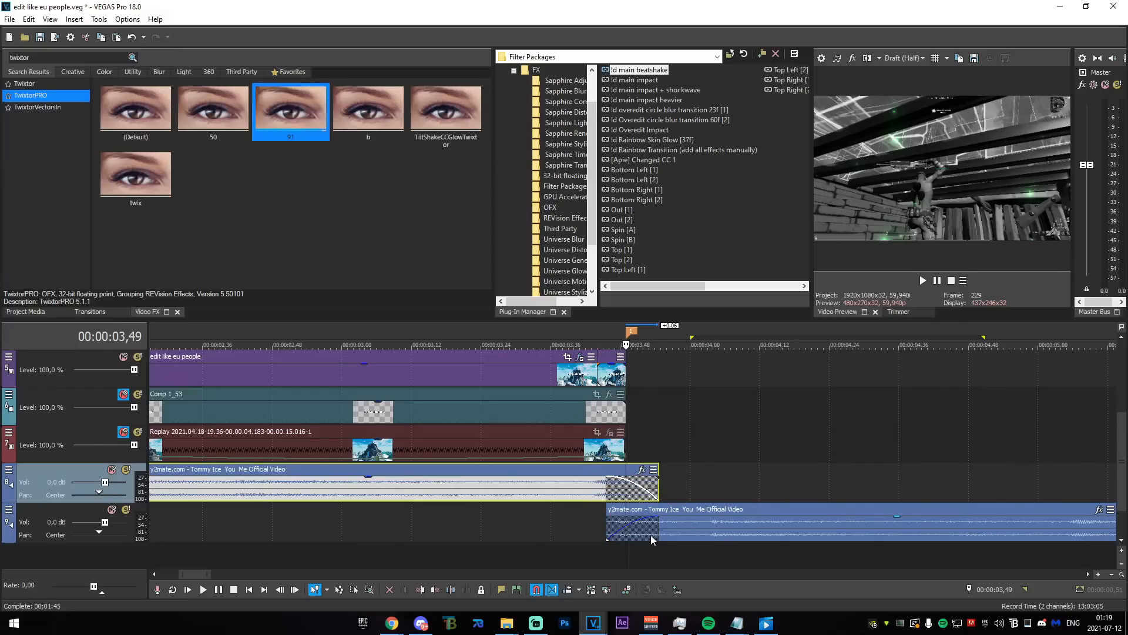
pyautogui.moveTo(587, 562); pyautogui.dragTo(650, 559)
pyautogui.click(651, 558)
# - Crossfade the music at marker 2, fading out the middle section and fading in the last one over about 00:00:00,15 with a slower-starting curve
pyautogui.scroll(-2, 678, 555)
pyautogui.moveTo(722, 484)
pyautogui.mouseDown()
pyautogui.moveTo(708, 487)
pyautogui.moveTo(727, 524)
pyautogui.mouseUp()
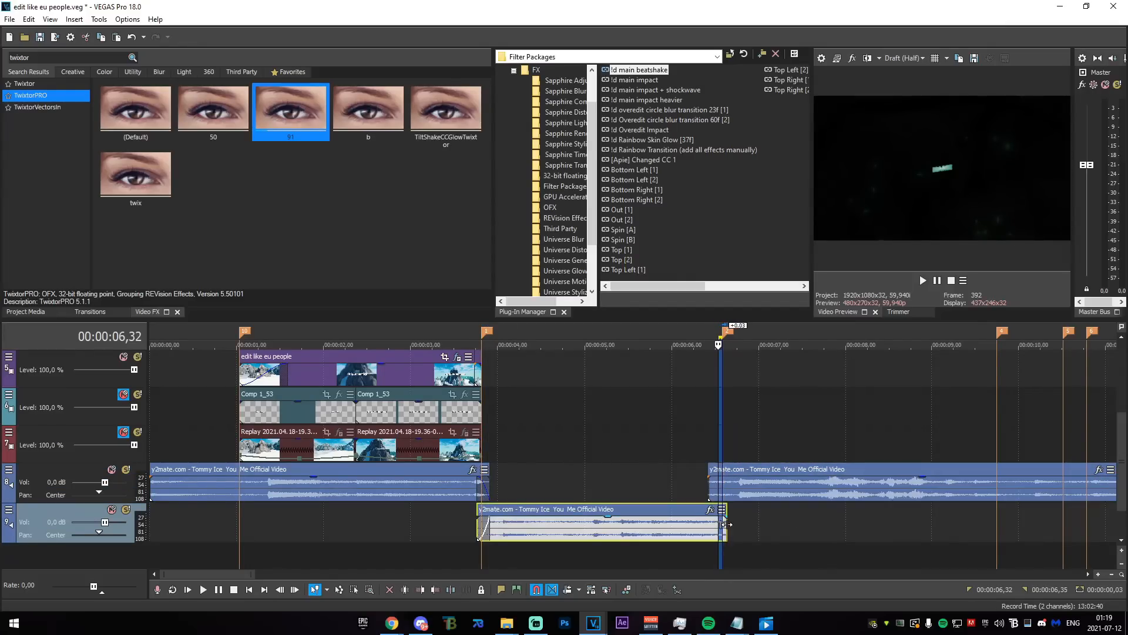
pyautogui.moveTo(709, 470); pyautogui.dragTo(727, 481)
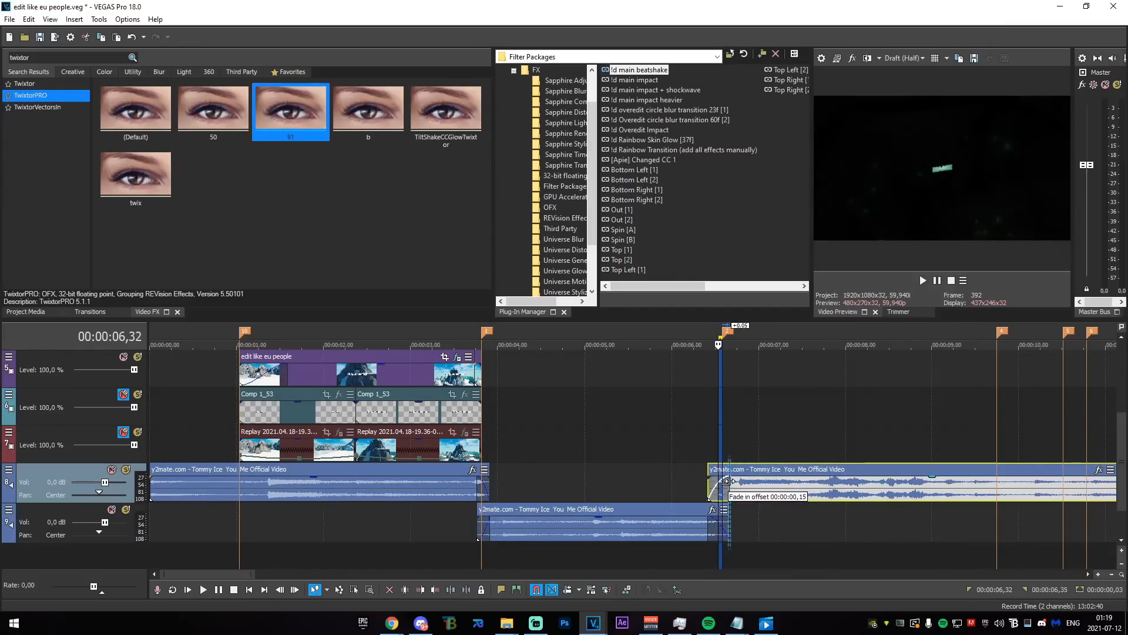
pyautogui.rightClick(722, 489)
pyautogui.rightClick(713, 480)
pyautogui.click(756, 524)
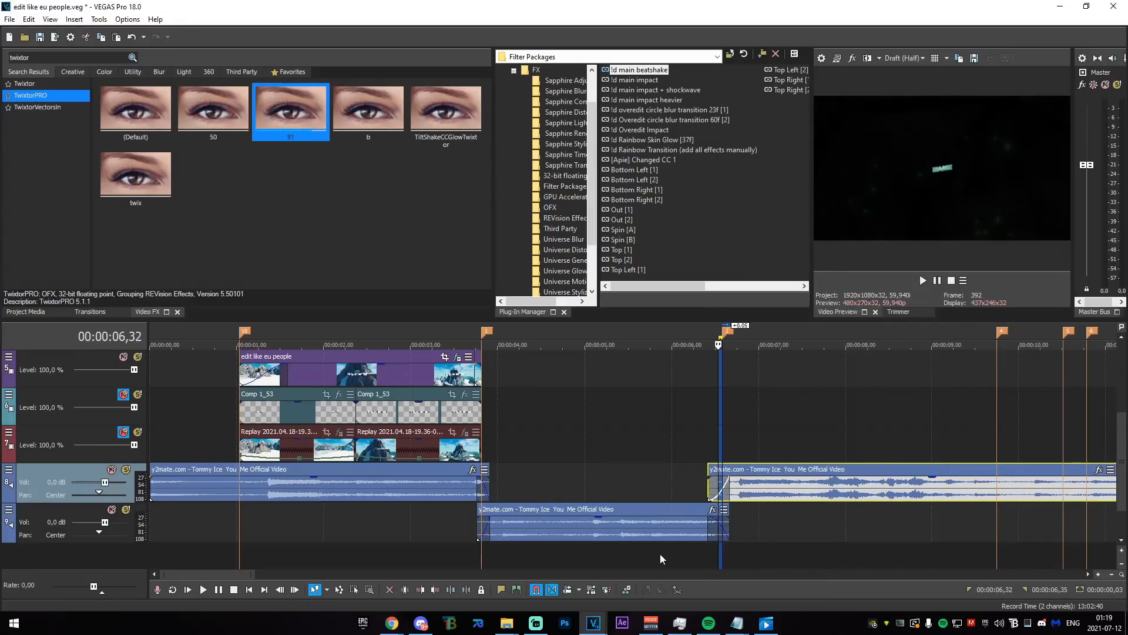
# - Add the Ambience plug-in to track 9's effects chain and load a preset file into it
pyautogui.click(440, 560)
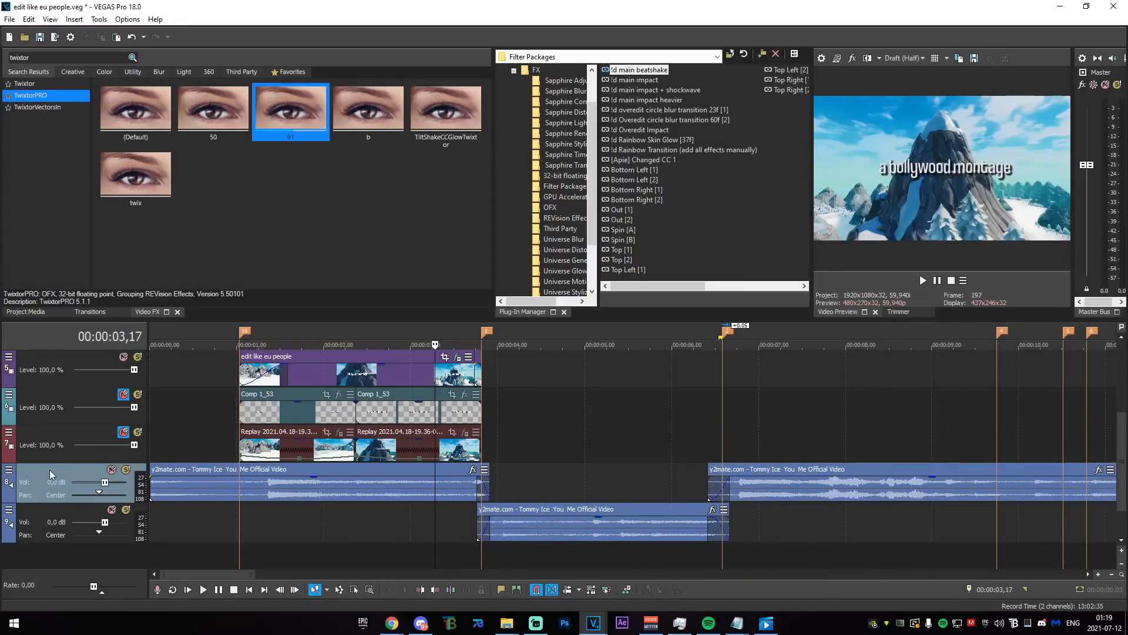
pyautogui.click(8, 509)
pyautogui.click(69, 435)
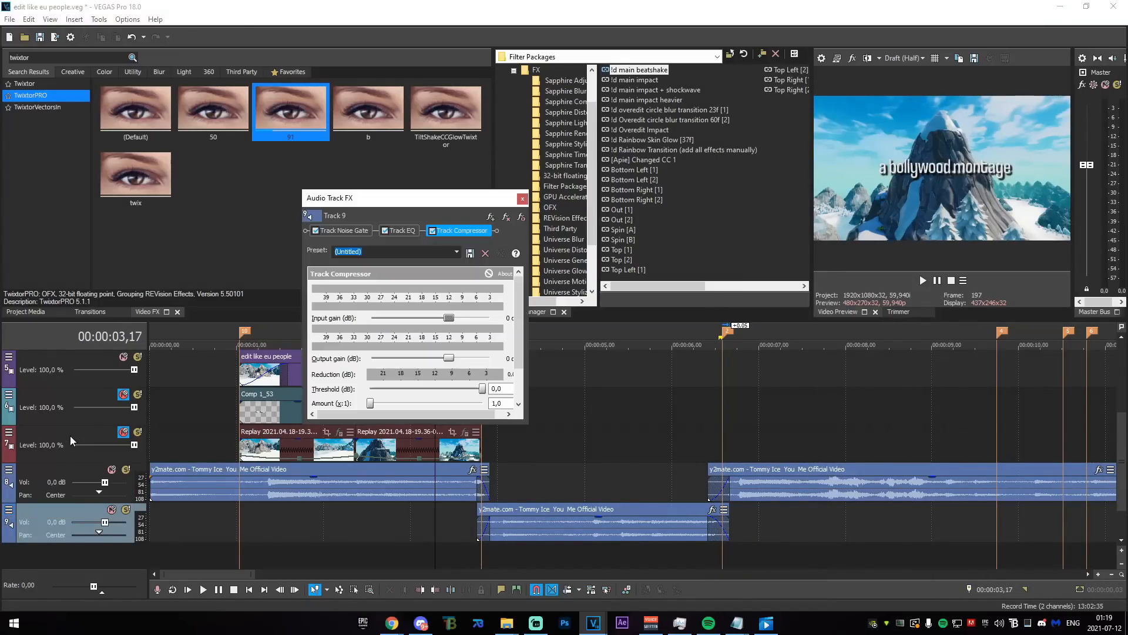
pyautogui.click(489, 215)
pyautogui.click(314, 186)
pyautogui.click(917, 184)
pyautogui.click(913, 150)
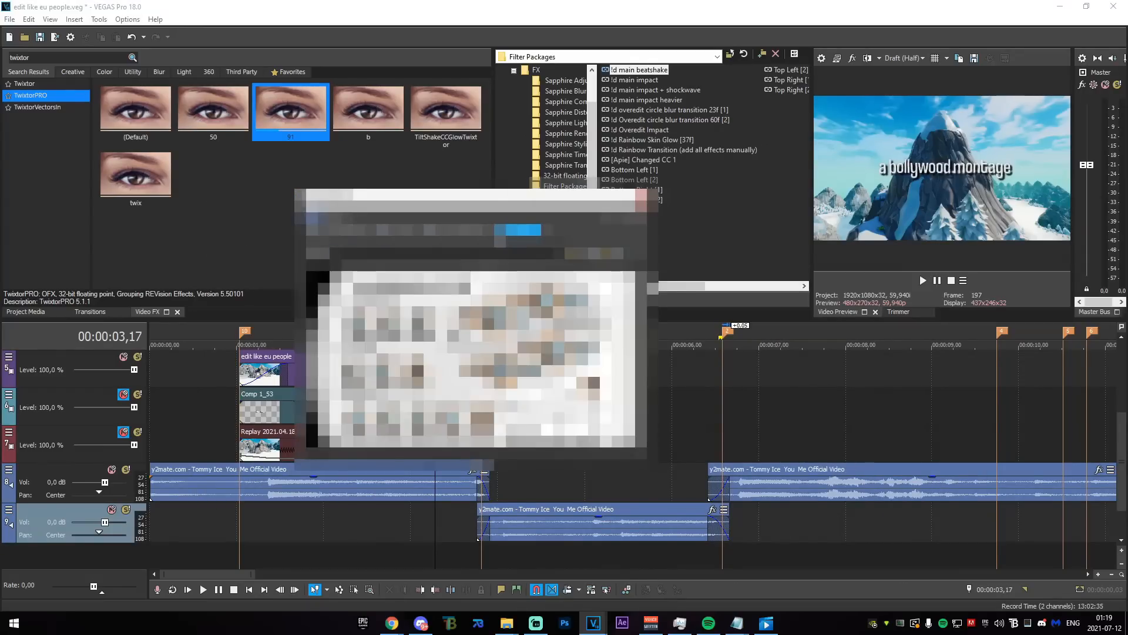
pyautogui.click(605, 253)
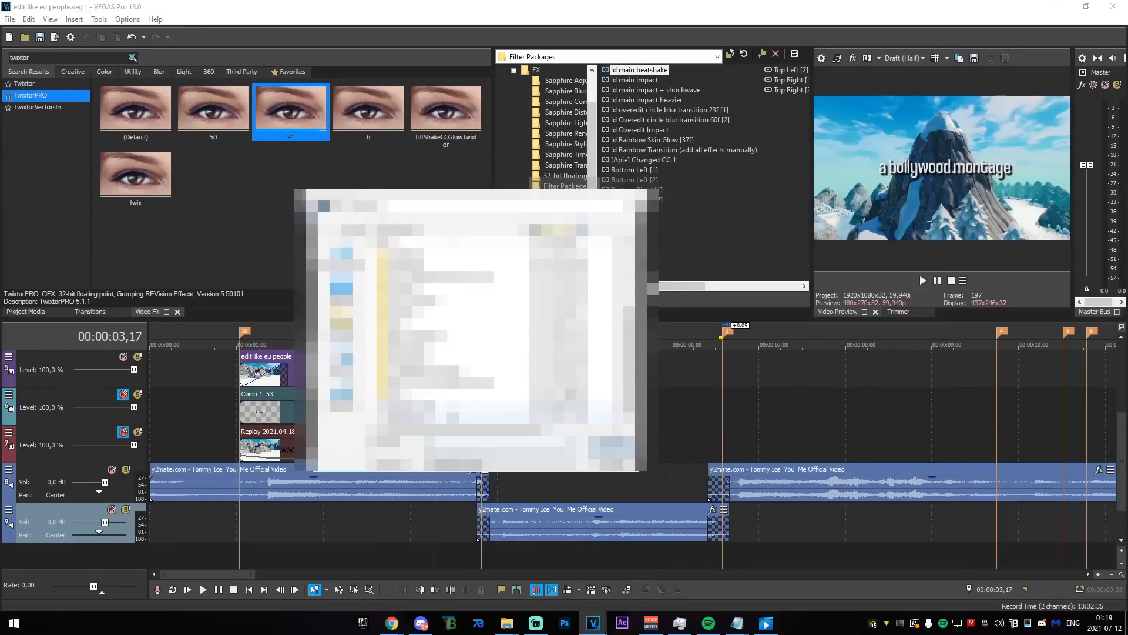
pyautogui.doubleClick(551, 413)
pyautogui.click(643, 200)
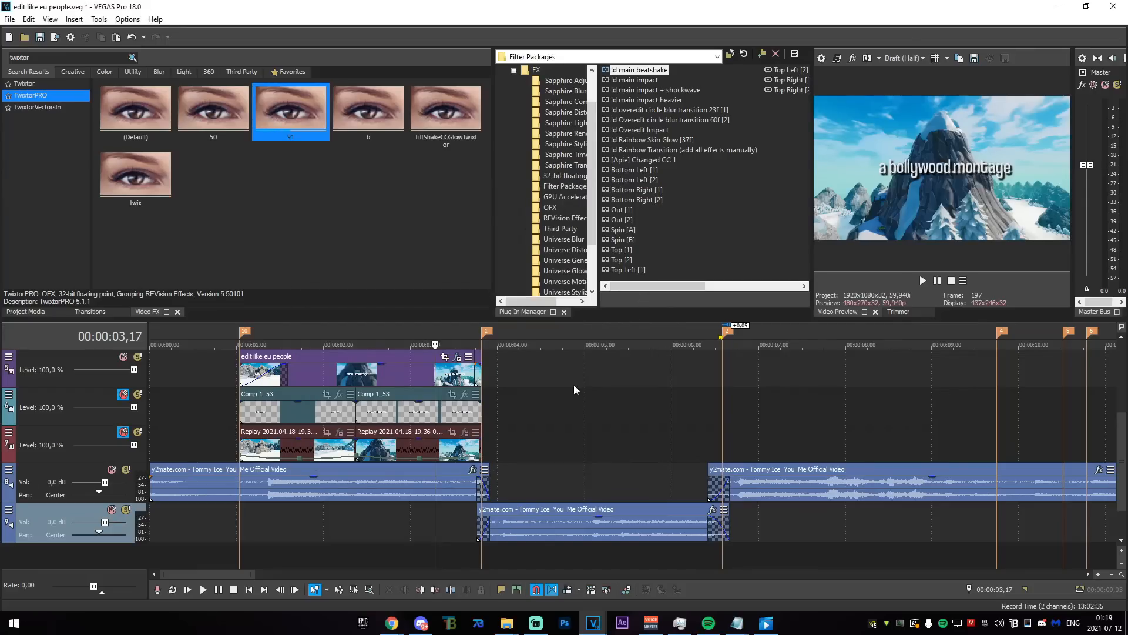
# - Add the Resonant Filter plug-in to track 9's effects chain and set its frequency to about 1 086 Hz
pyautogui.click(413, 527)
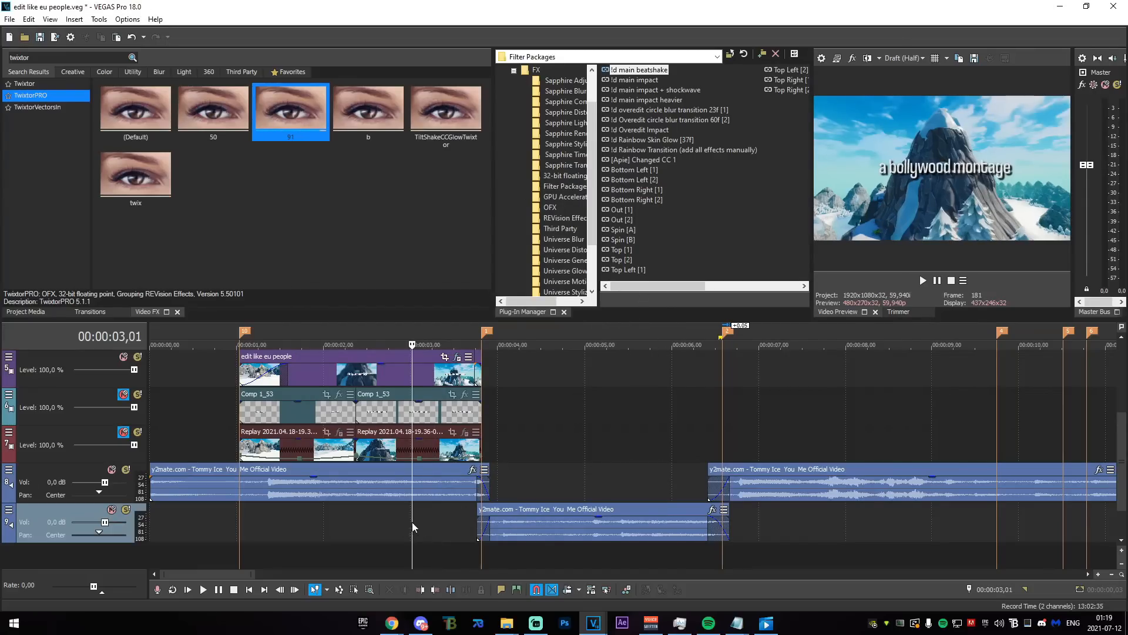
pyautogui.click(11, 510)
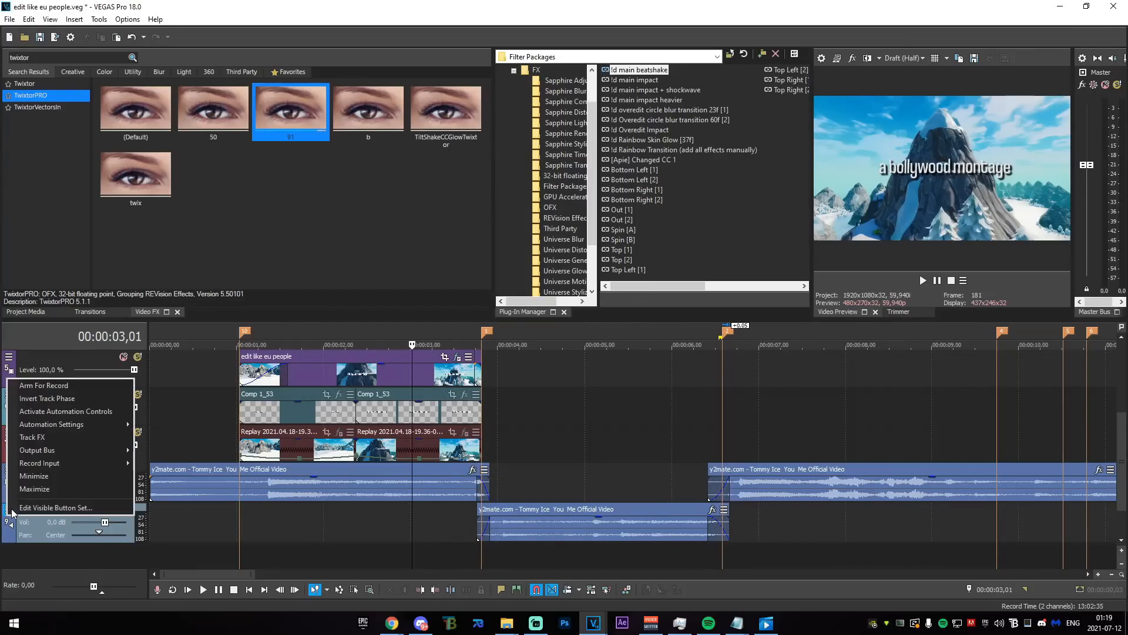
pyautogui.click(82, 412)
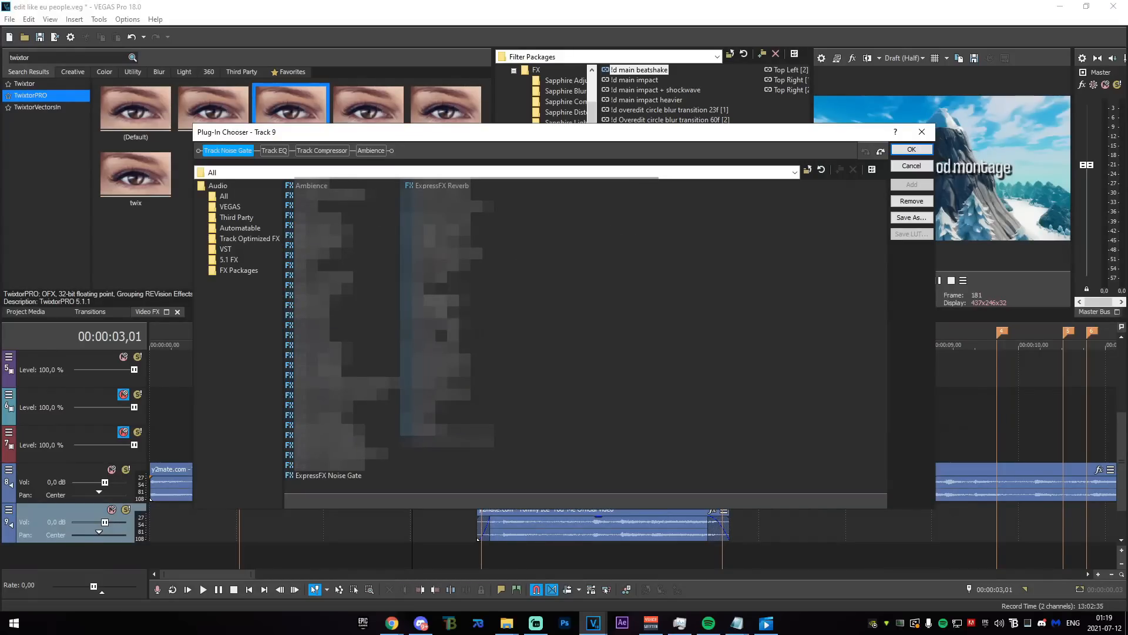
pyautogui.click(435, 324)
pyautogui.click(914, 185)
pyautogui.click(912, 151)
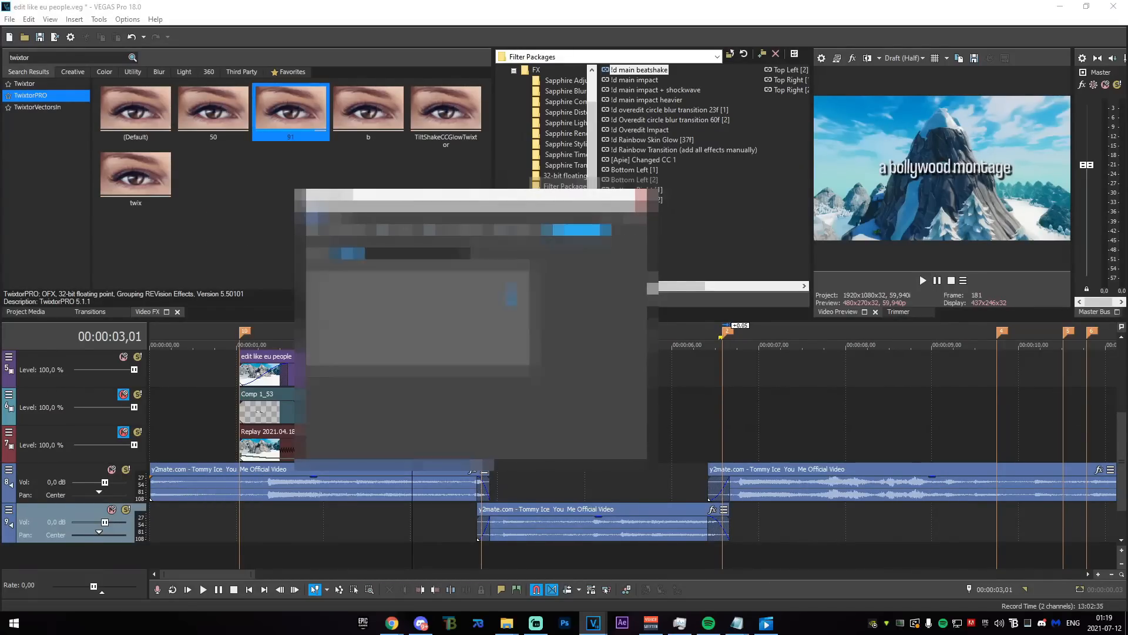
pyautogui.moveTo(444, 295); pyautogui.dragTo(371, 290)
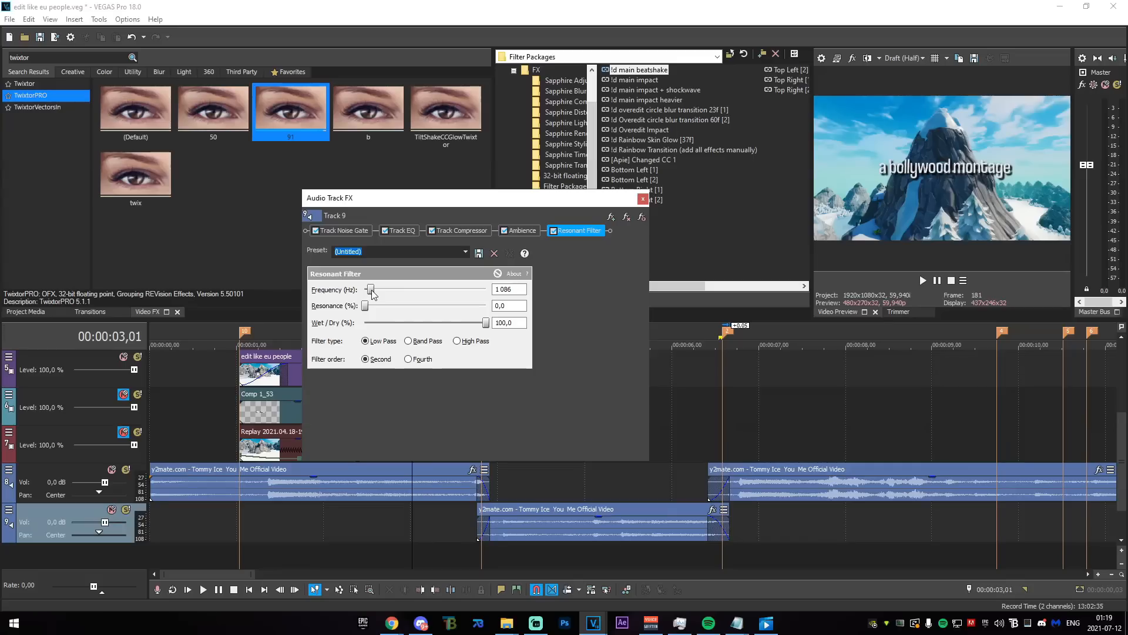
pyautogui.click(642, 199)
# - Play the music from 00:00:03,08 through the filtered track 9 section to check how the crossfades sound
pyautogui.click(435, 532)
pyautogui.click(422, 528)
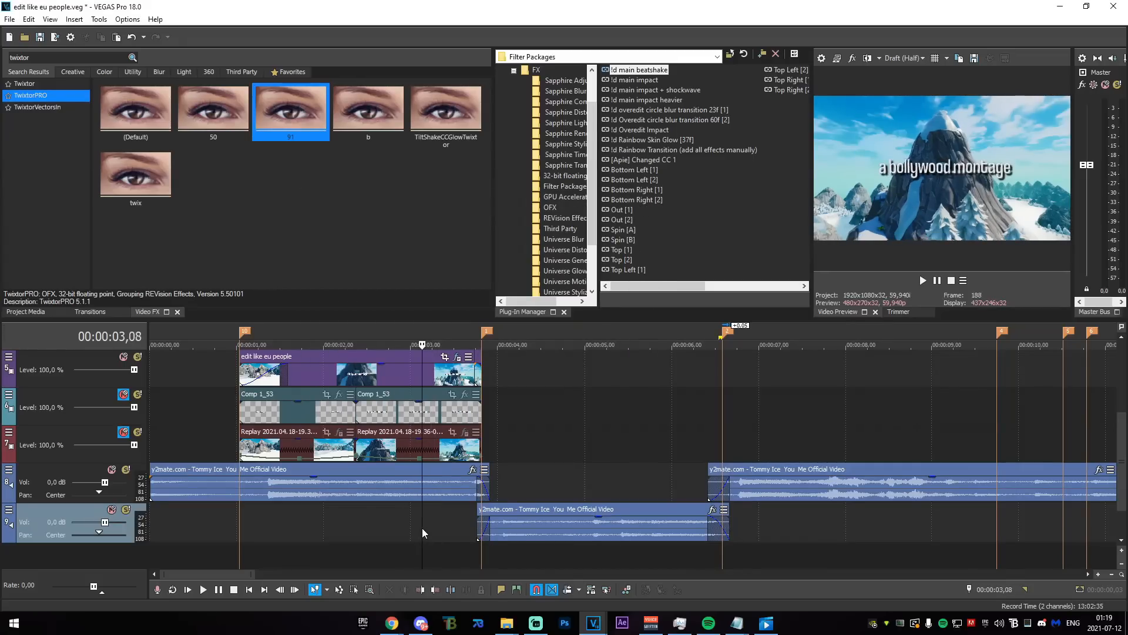
pyautogui.press('space')
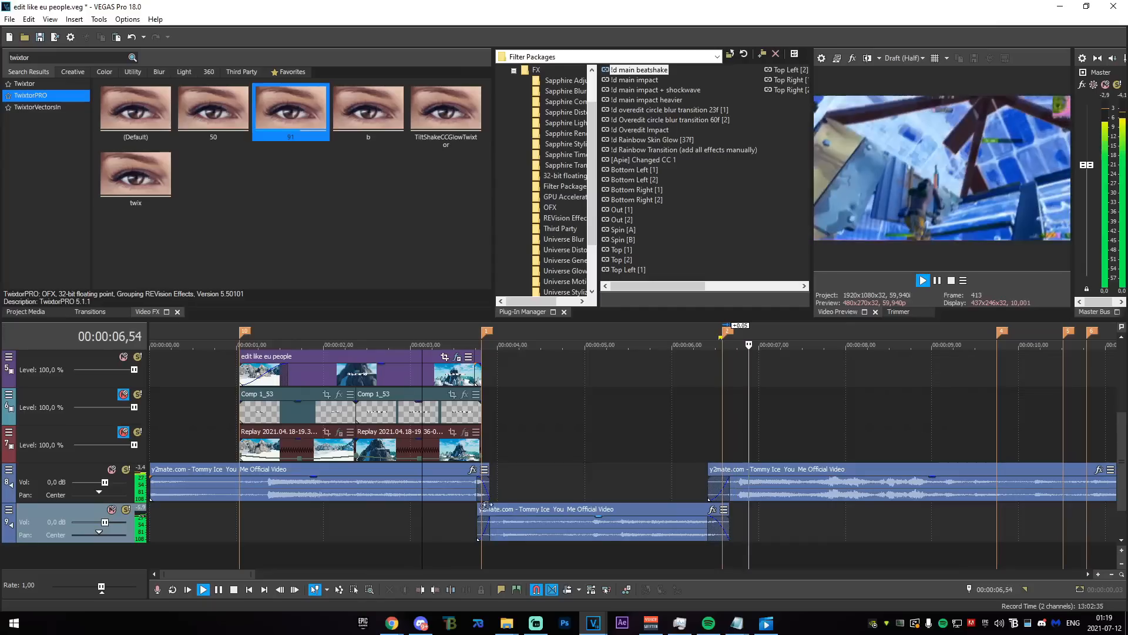
pyautogui.scroll(-3, 613, 495)
pyautogui.click(558, 452)
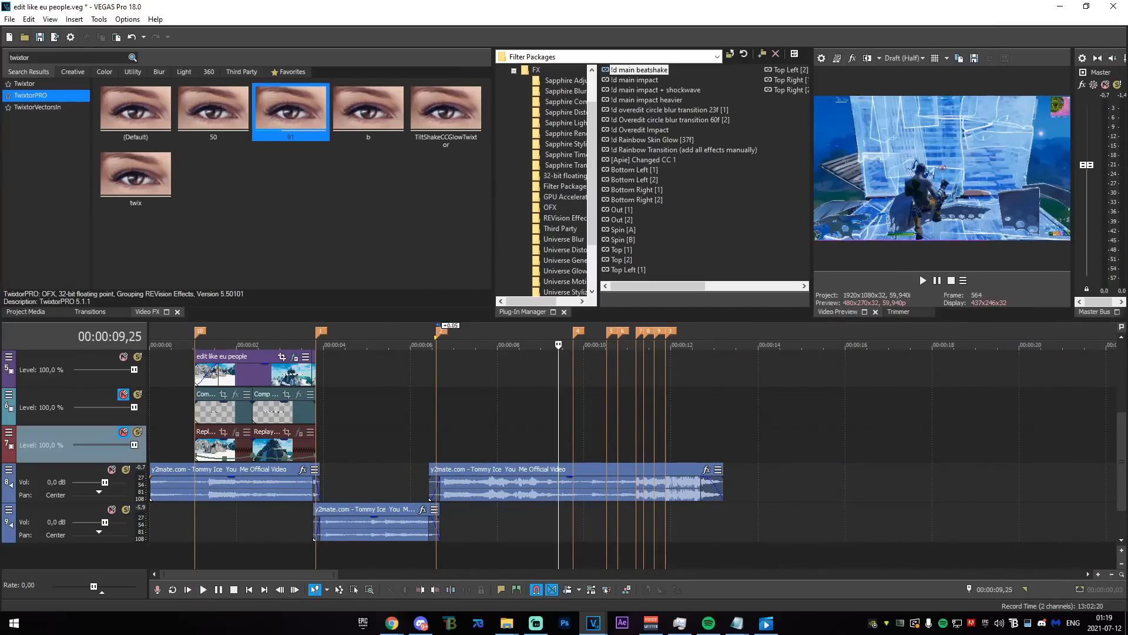
# - Add a marker at 00:00:10,11 on the beat that follows the 00:00:09,45 marker
pyautogui.click(574, 438)
pyautogui.scroll(3, 594, 451)
pyautogui.click(624, 489)
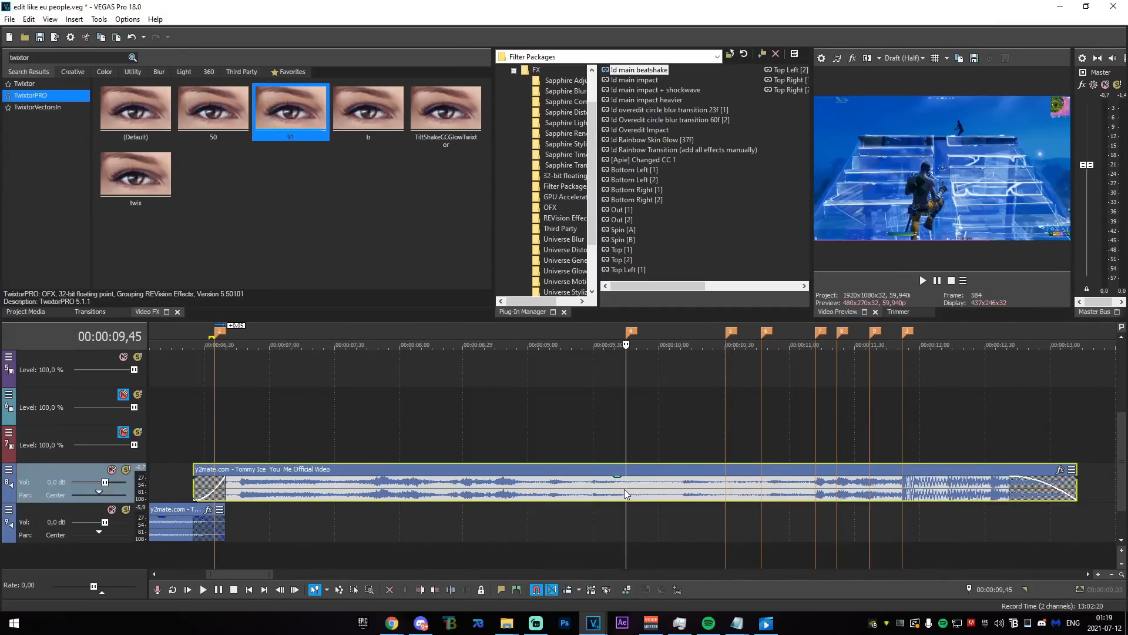
pyautogui.scroll(1, 624, 489)
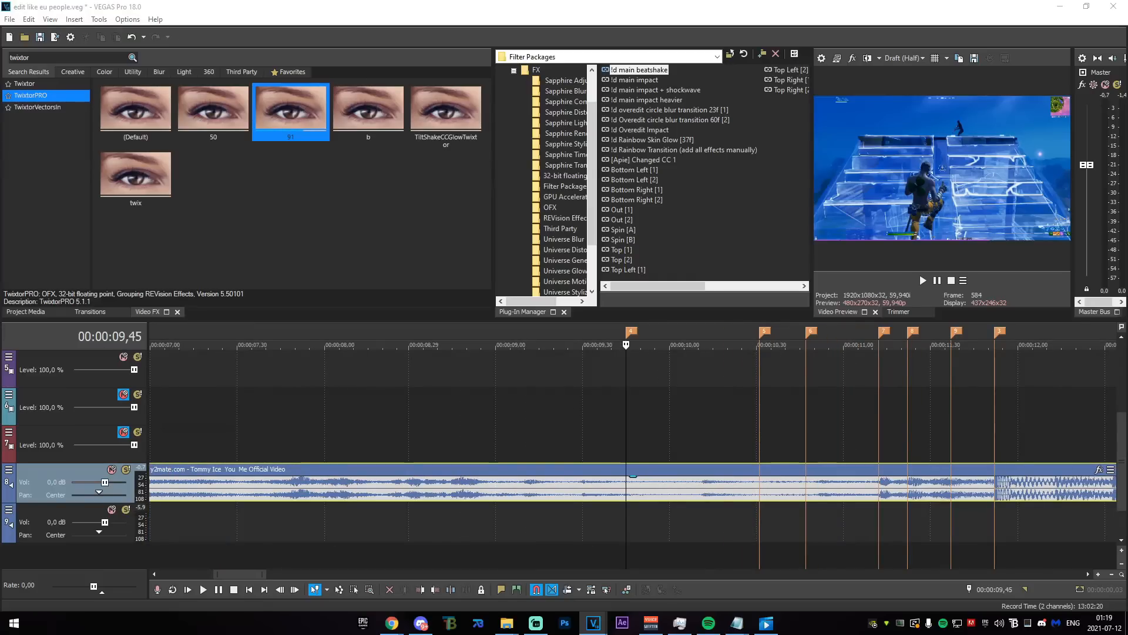
pyautogui.moveTo(638, 523); pyautogui.dragTo(699, 523)
pyautogui.click(699, 523)
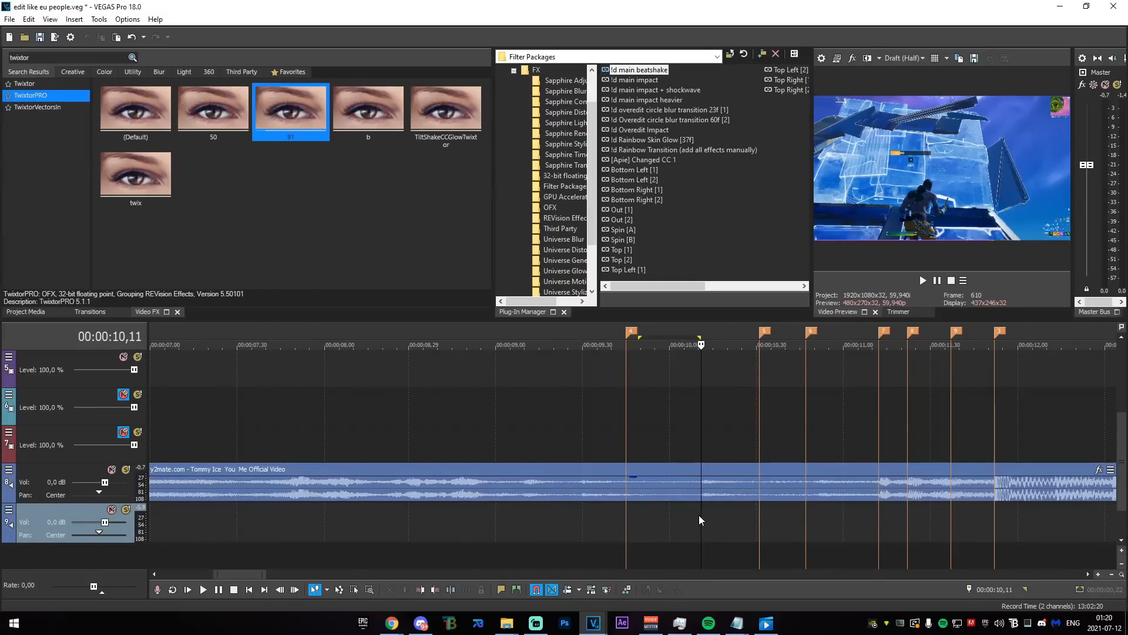
pyautogui.press('m')
# - Split the track 8 music at 00:00:10,11 and 00:00:09,45 to isolate the part between those two markers
pyautogui.click(630, 485)
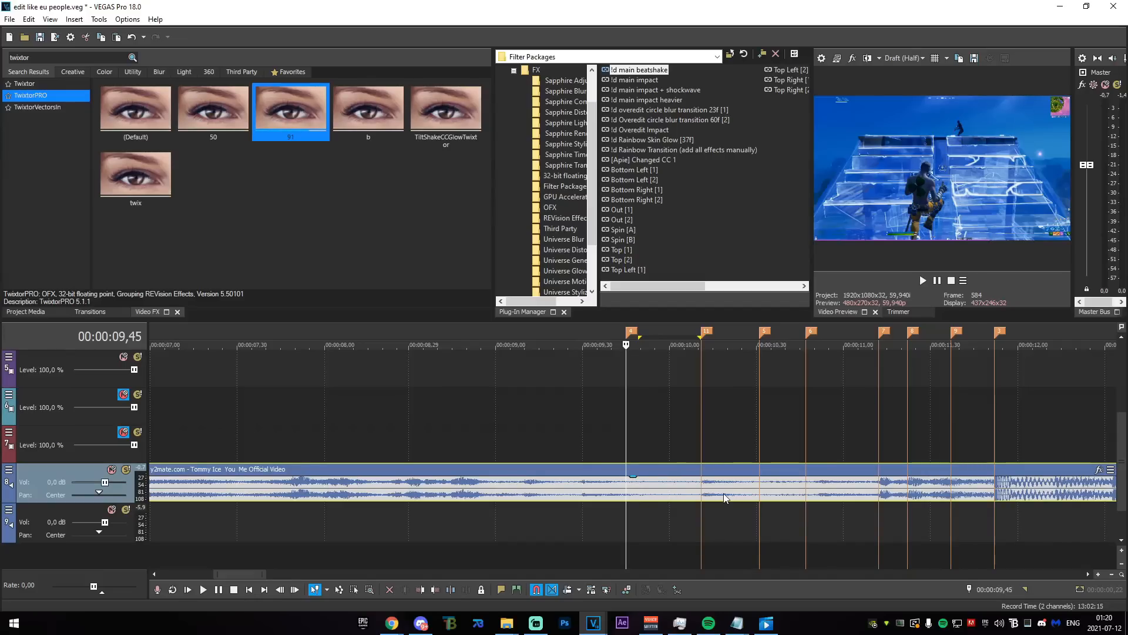
pyautogui.click(699, 499)
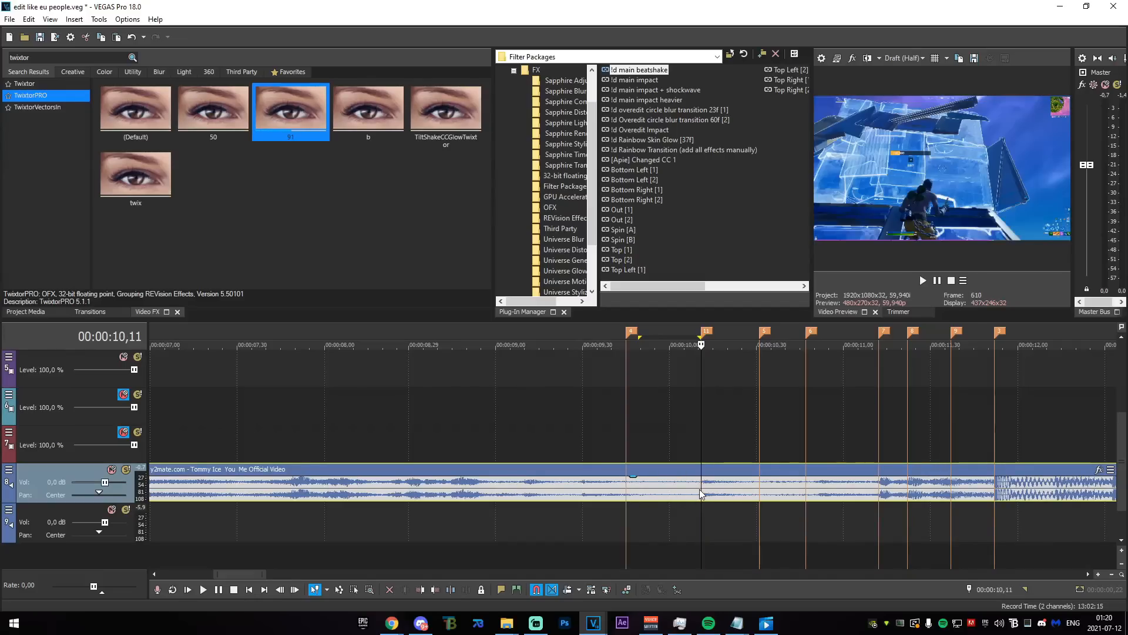
pyautogui.press('s')
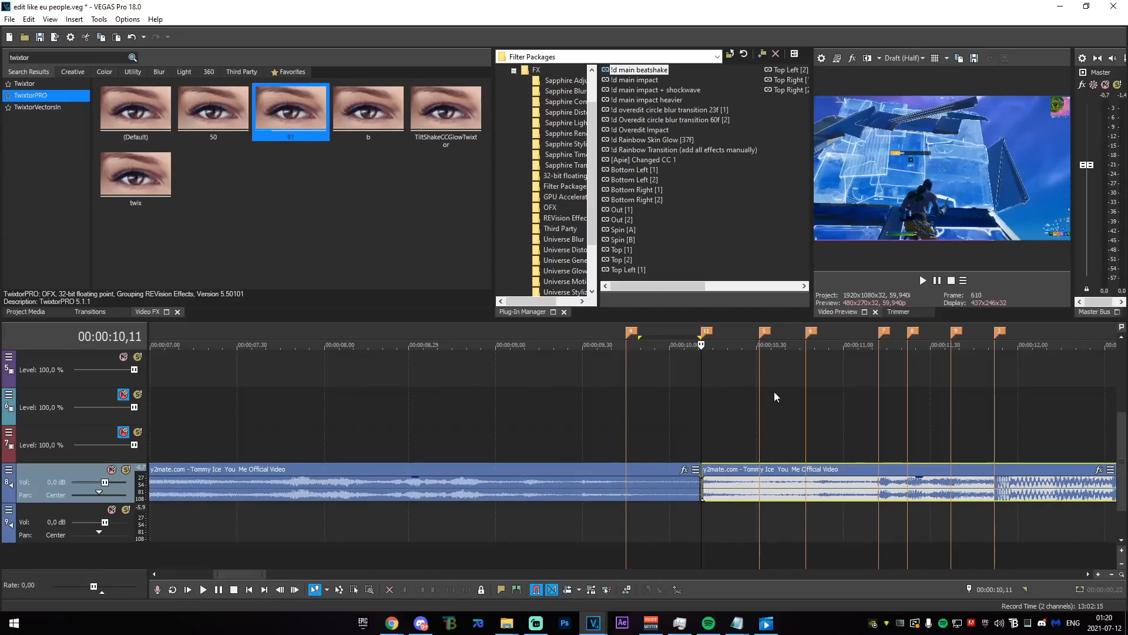
pyautogui.click(620, 406)
pyautogui.moveTo(624, 418)
pyautogui.mouseDown()
pyautogui.moveTo(1014, 449)
pyautogui.moveTo(701, 450)
pyautogui.mouseUp()
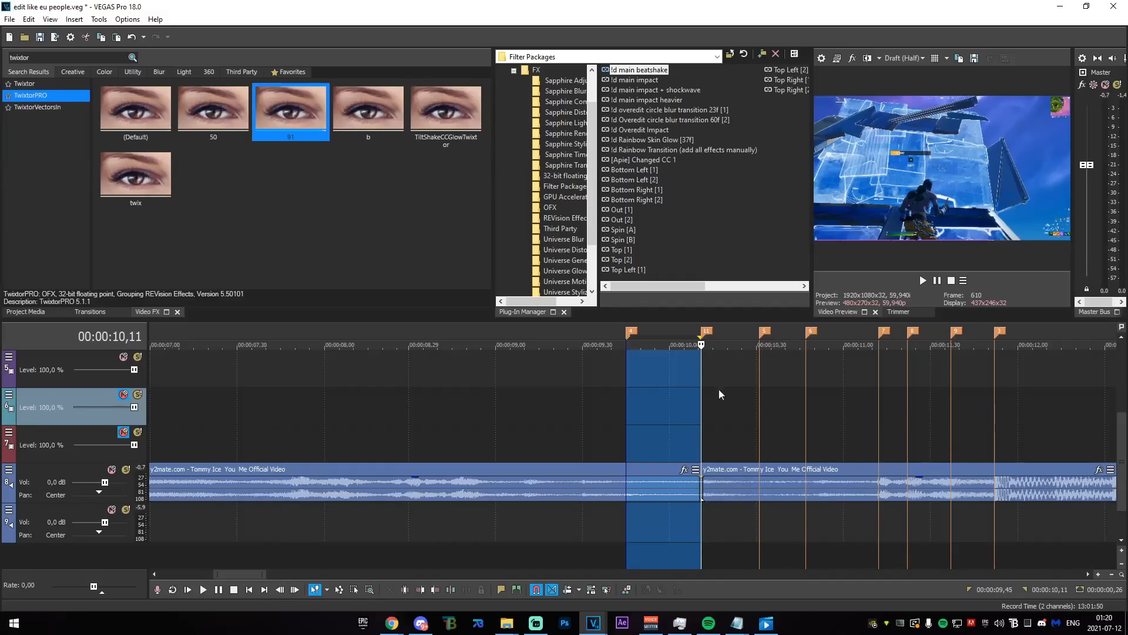
pyautogui.click(700, 417)
pyautogui.scroll(3, 687, 419)
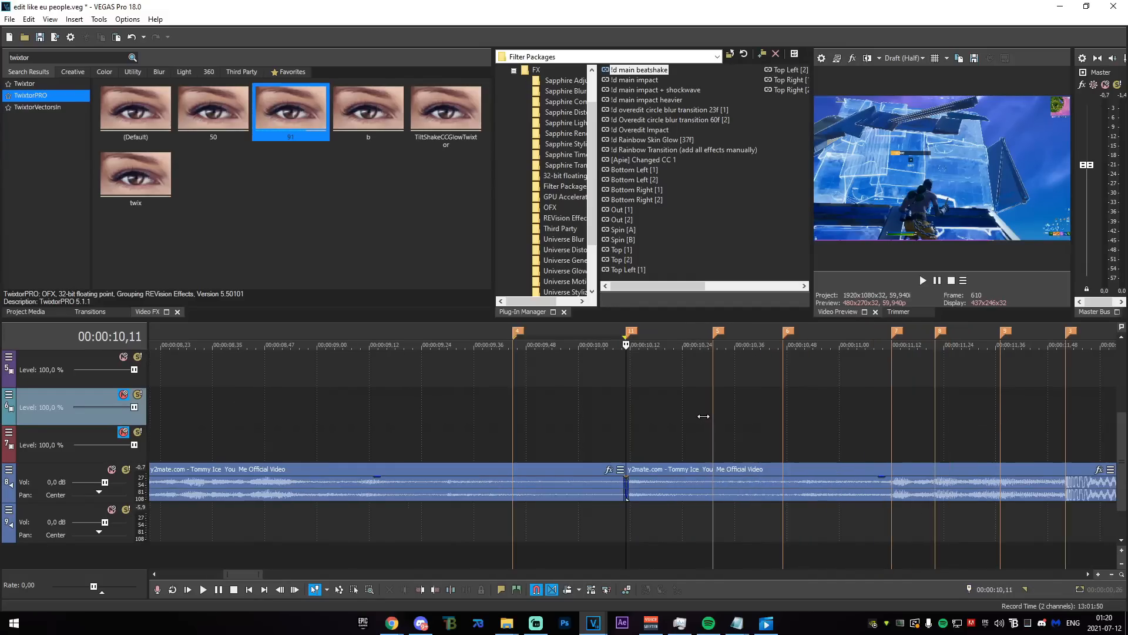
pyautogui.click(514, 487)
pyautogui.press('s')
pyautogui.click(583, 493)
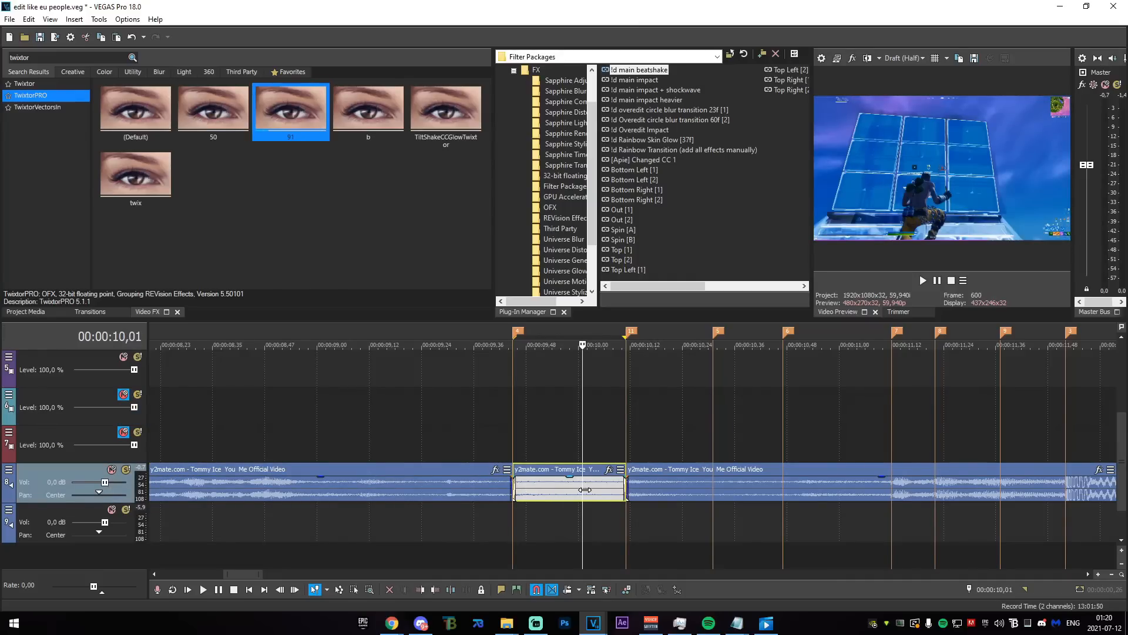
# - Copy the isolated music section to a new audio track below track 9 and delete the original from track 8
pyautogui.scroll(-2, 585, 489)
pyautogui.moveTo(617, 492); pyautogui.dragTo(615, 559)
pyautogui.click(578, 528)
pyautogui.scroll(5, 639, 531)
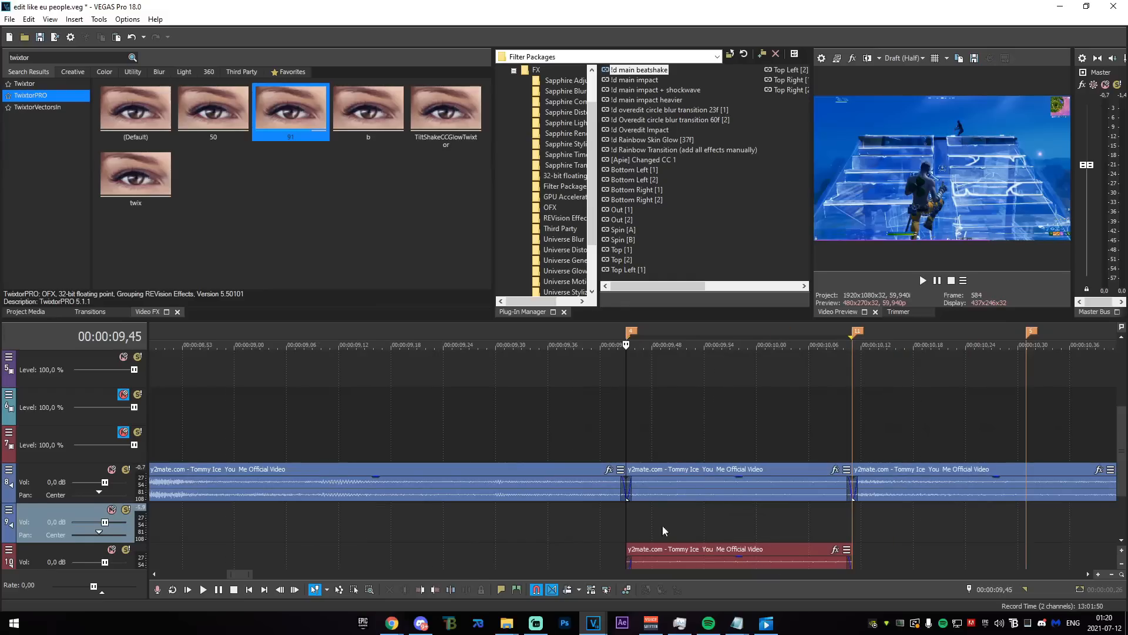
pyautogui.scroll(-1, 1121, 452)
pyautogui.click(717, 448)
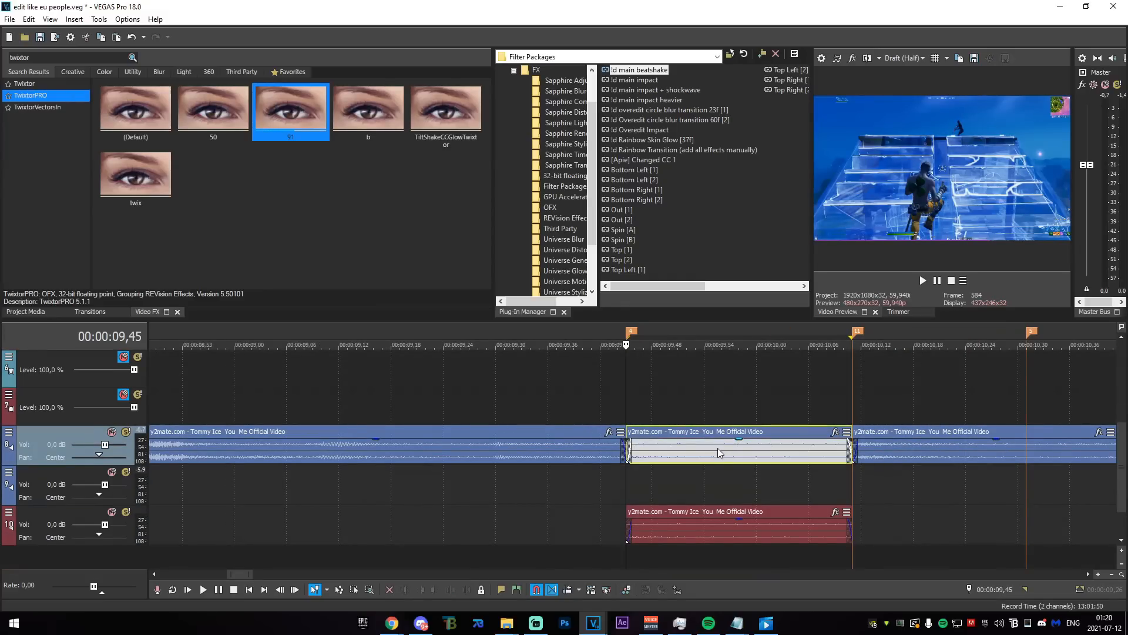
pyautogui.press('Delete')
# - Extend the end of the track 8 section before the gap to 00:00:10,11 and fade it out from 00:00:09,45
pyautogui.click(853, 403)
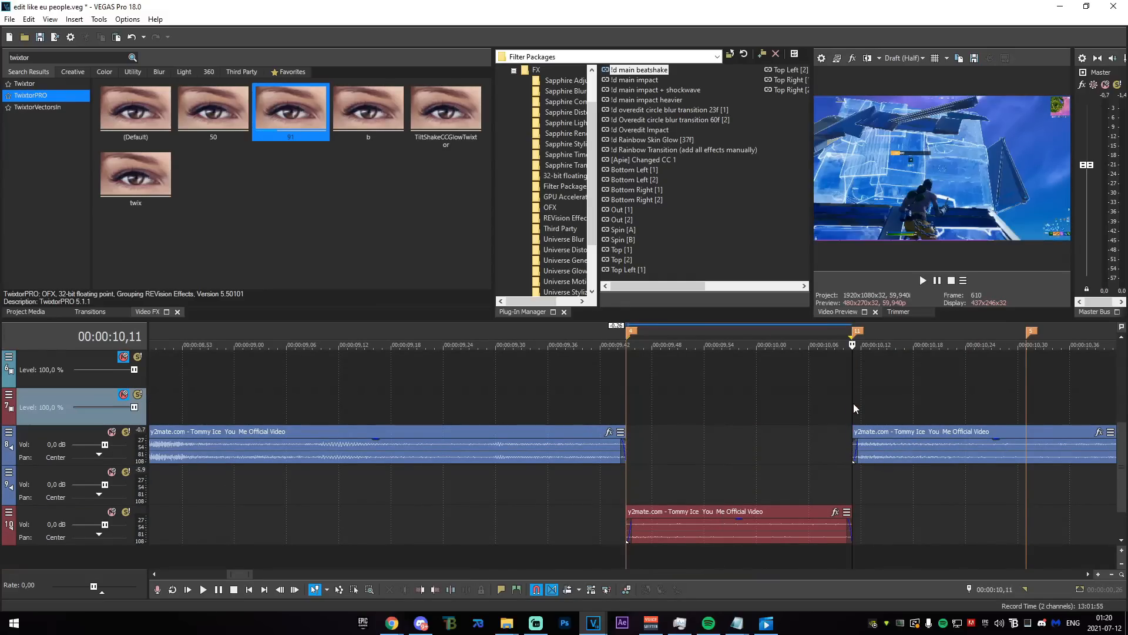
pyautogui.moveTo(627, 450)
pyautogui.mouseDown()
pyautogui.moveTo(852, 451)
pyautogui.moveTo(625, 460)
pyautogui.mouseUp()
pyautogui.hscroll(3, 732, 508)
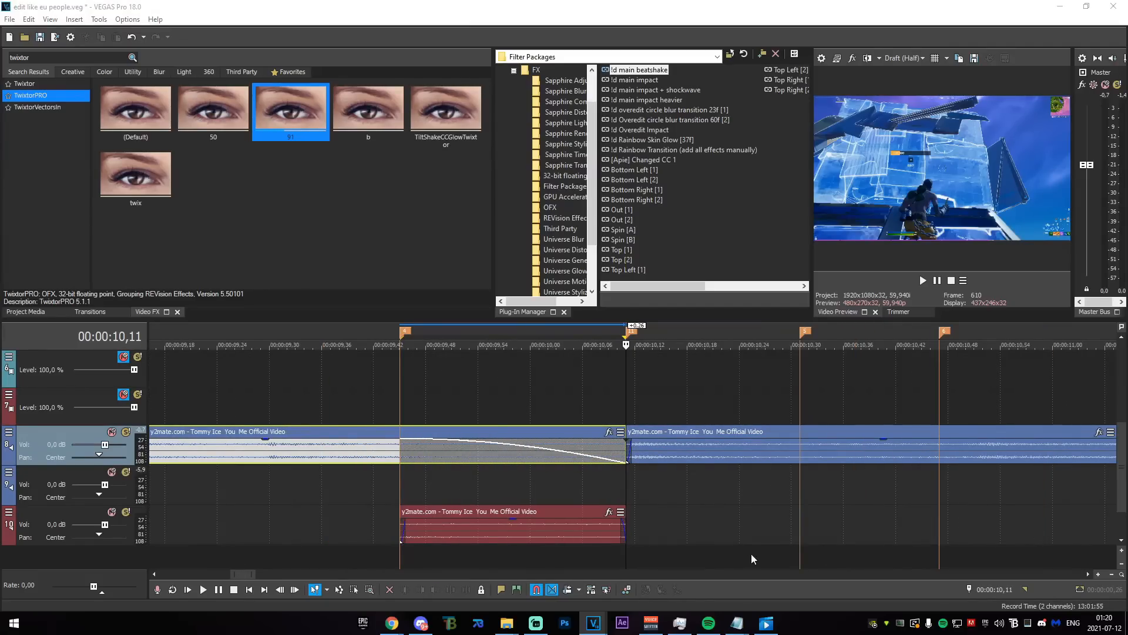
# - Extend the end of the track 10 music section to the marker at 00:00:10,31
pyautogui.moveTo(750, 526); pyautogui.dragTo(800, 535)
pyautogui.moveTo(626, 531); pyautogui.dragTo(799, 535)
pyautogui.click(409, 489)
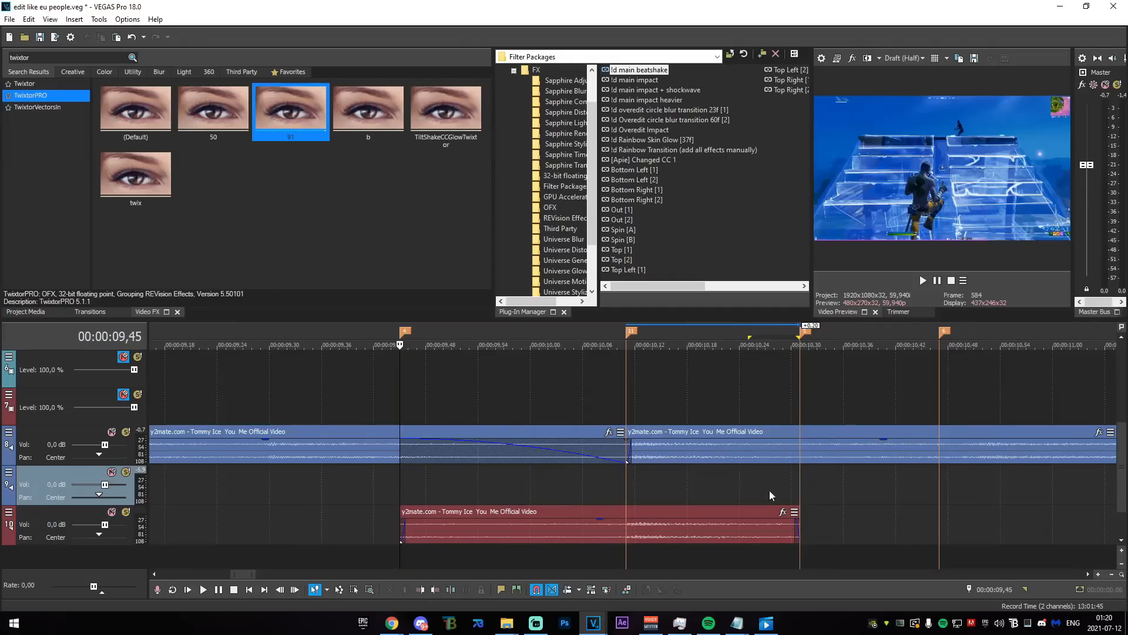
pyautogui.click(799, 488)
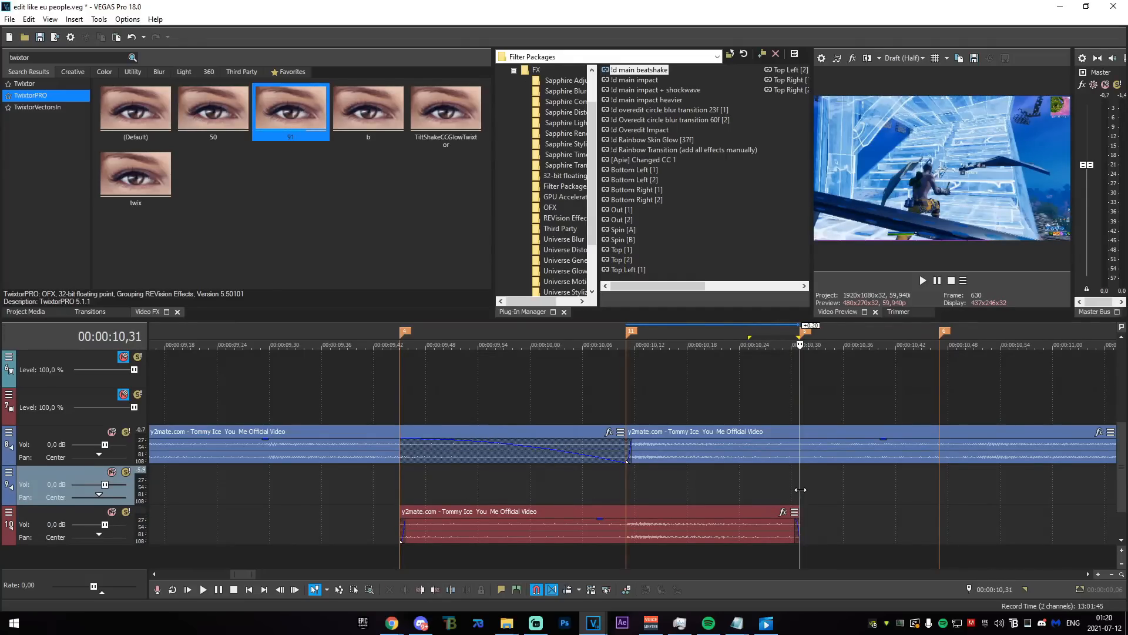
pyautogui.click(634, 493)
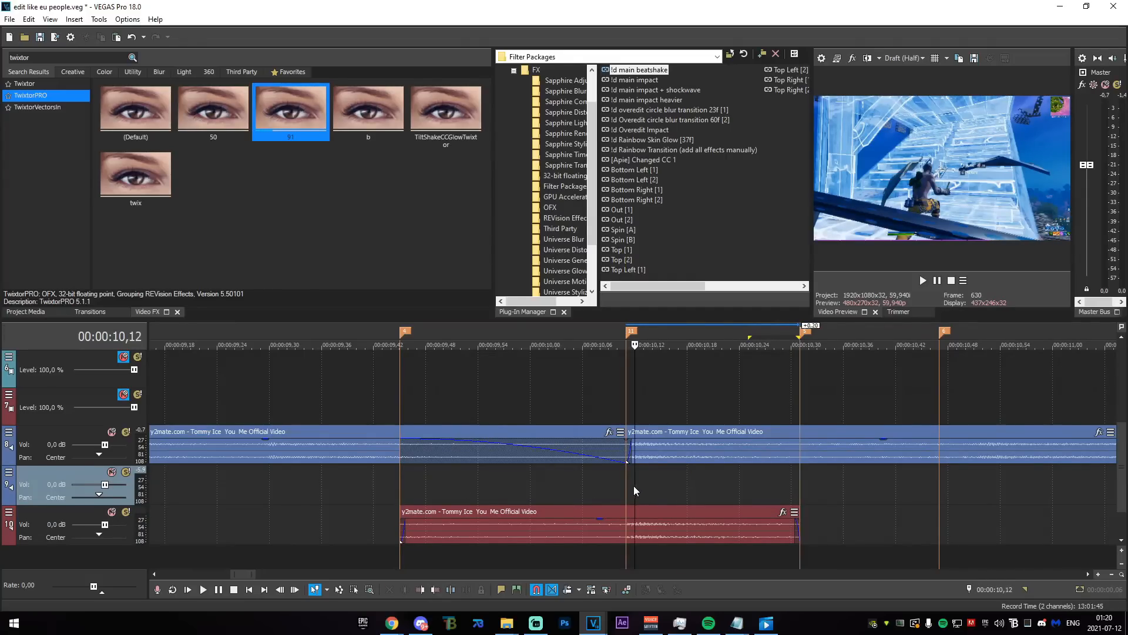
# - Trim the start of the last track 8 music section to just before the final marker
pyautogui.click(638, 451)
pyautogui.scroll(-3, 632, 450)
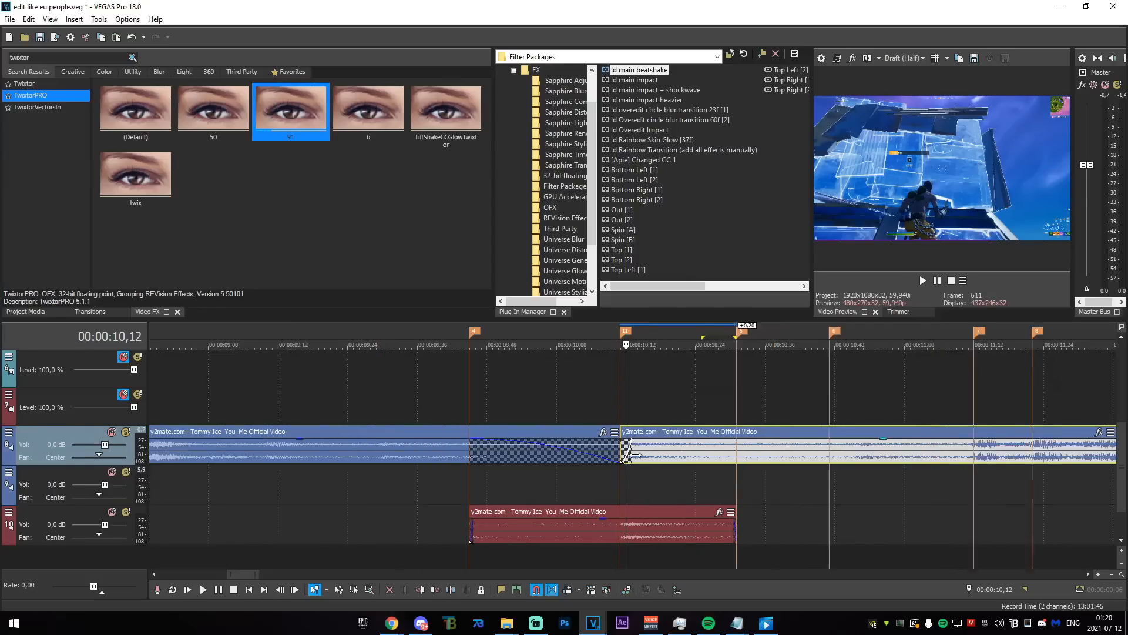
pyautogui.moveTo(627, 451); pyautogui.dragTo(964, 464)
pyautogui.moveTo(1010, 416); pyautogui.dragTo(1061, 410)
pyautogui.moveTo(963, 456); pyautogui.dragTo(1054, 458)
# - Fade in the track 10 section up to the 00:00:10,11 marker and fade it out over about 00:00:00,18
pyautogui.click(558, 376)
pyautogui.moveTo(466, 399); pyautogui.dragTo(555, 403)
pyautogui.click(556, 404)
pyautogui.scroll(2, 636, 512)
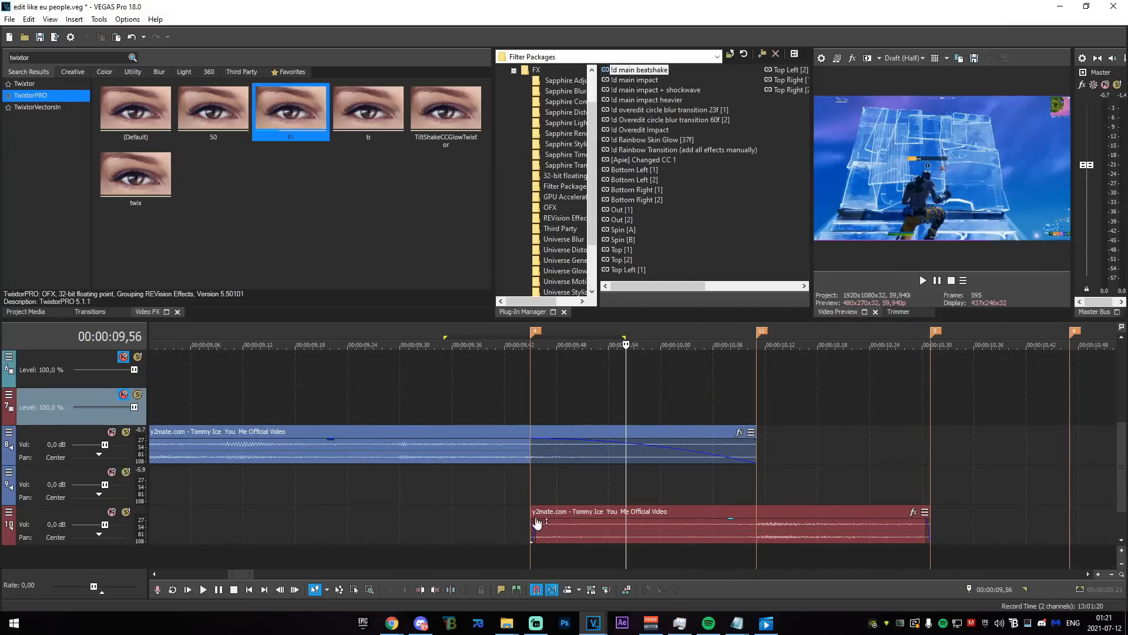
pyautogui.moveTo(535, 521); pyautogui.dragTo(757, 522)
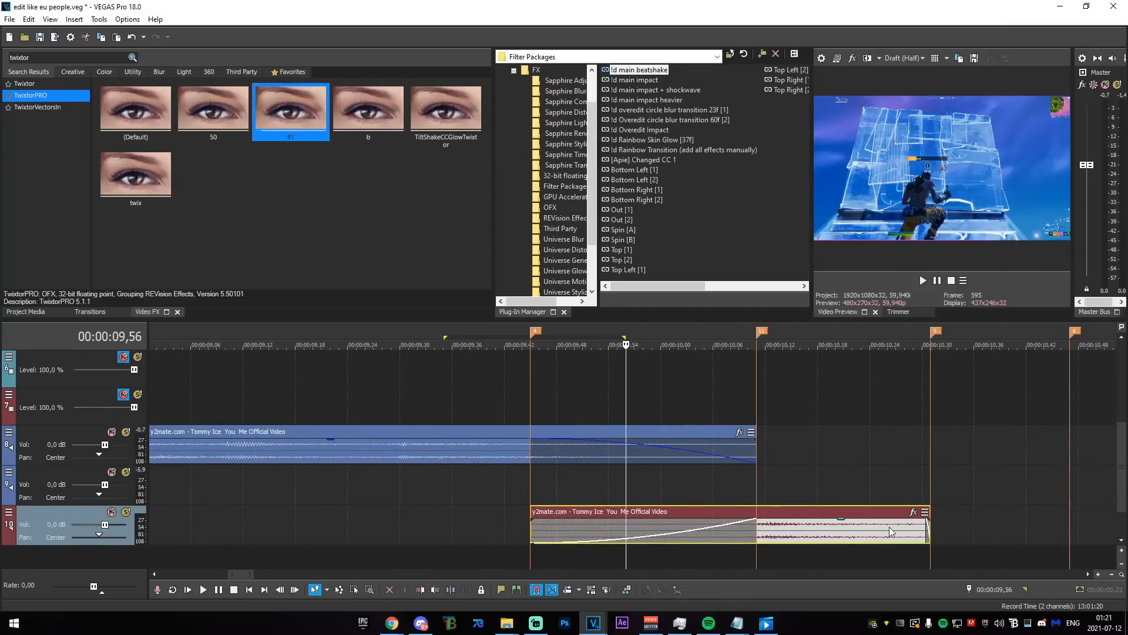
pyautogui.moveTo(927, 520); pyautogui.dragTo(764, 520)
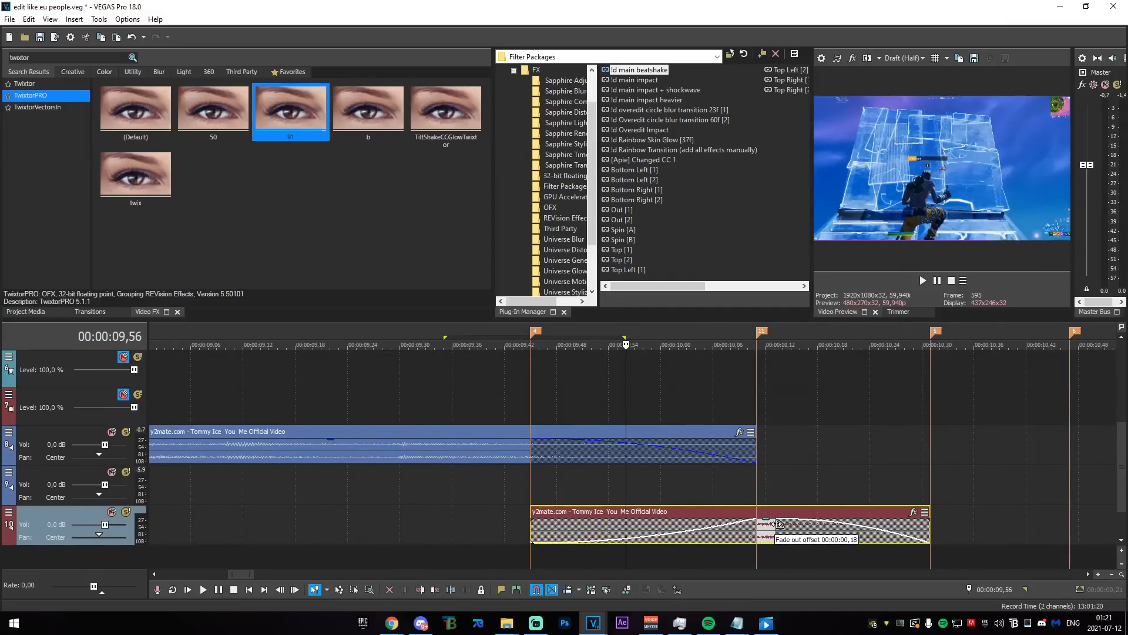
pyautogui.moveTo(435, 488); pyautogui.dragTo(730, 488)
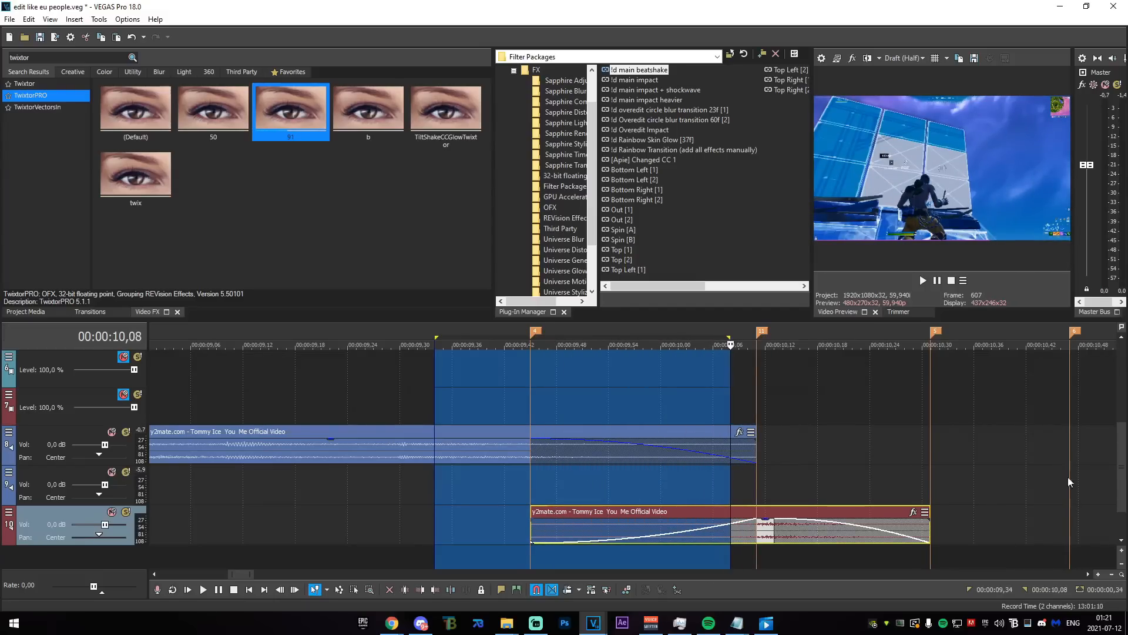
pyautogui.click(930, 471)
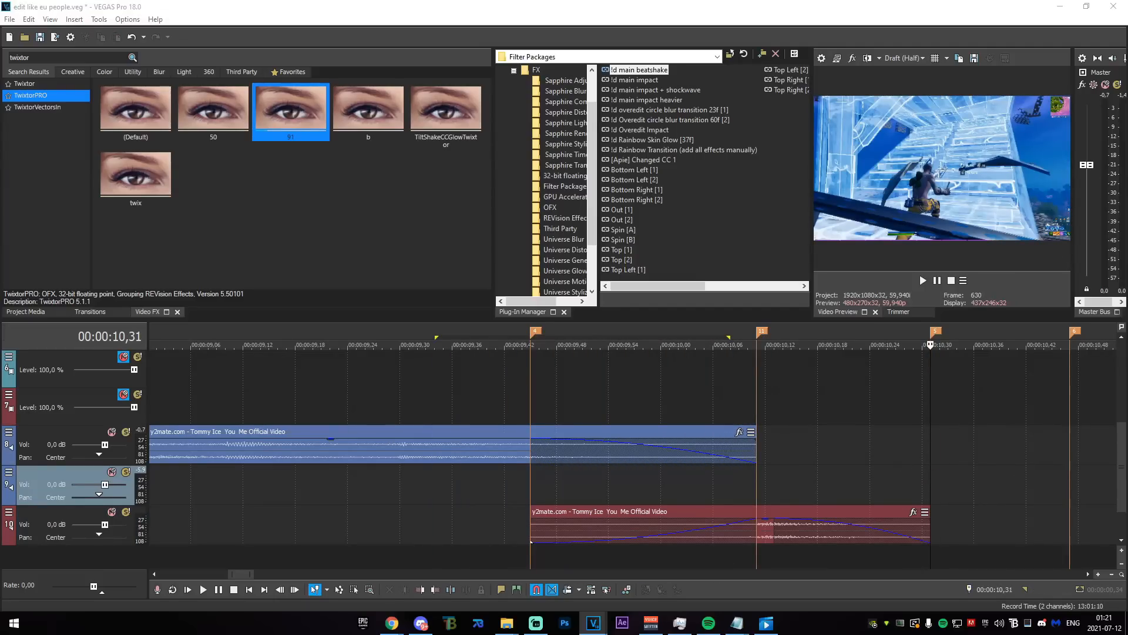
# - Extend the first track 8 section to just past the marker at about 00:00:11,12 and split it at 00:00:10,47
pyautogui.scroll(-1, 845, 464)
pyautogui.click(713, 488)
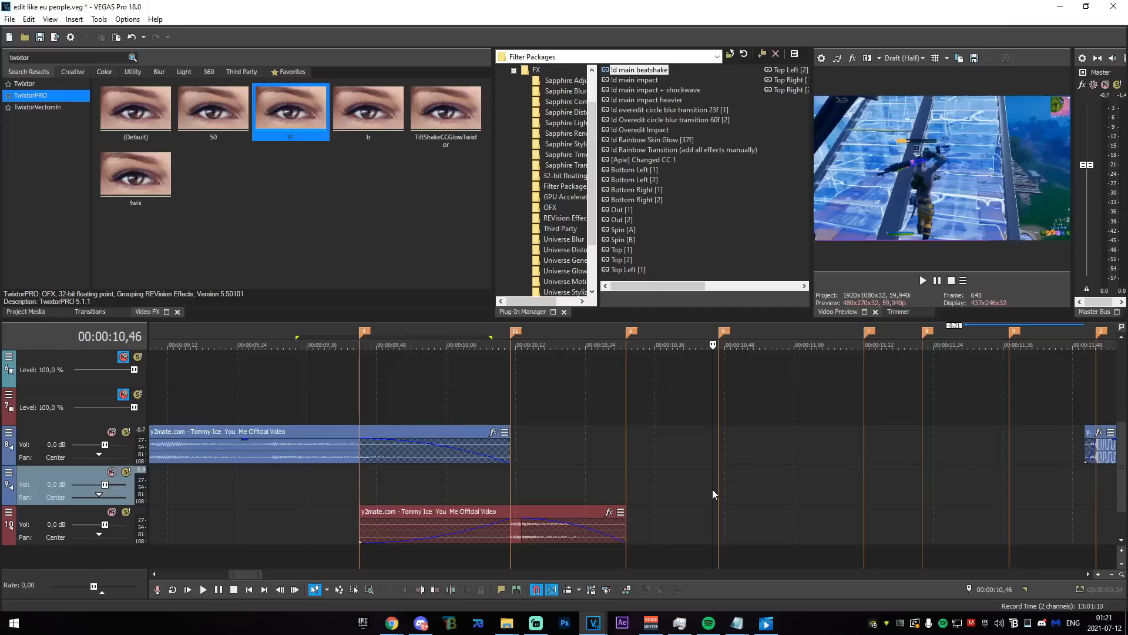
pyautogui.click(713, 499)
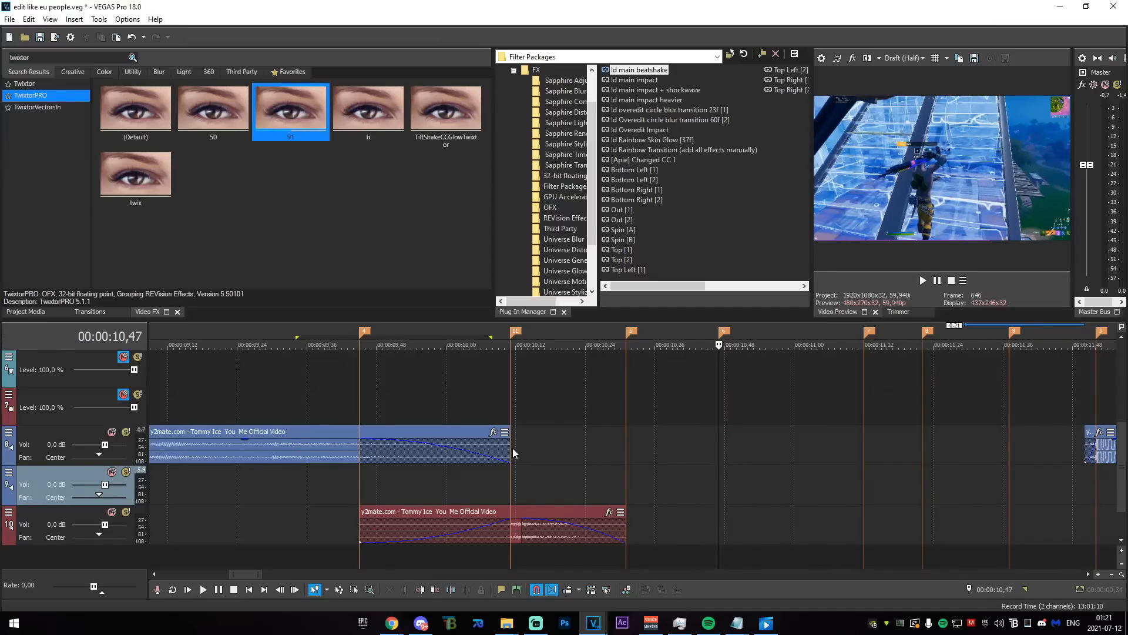
pyautogui.moveTo(511, 448); pyautogui.dragTo(873, 478)
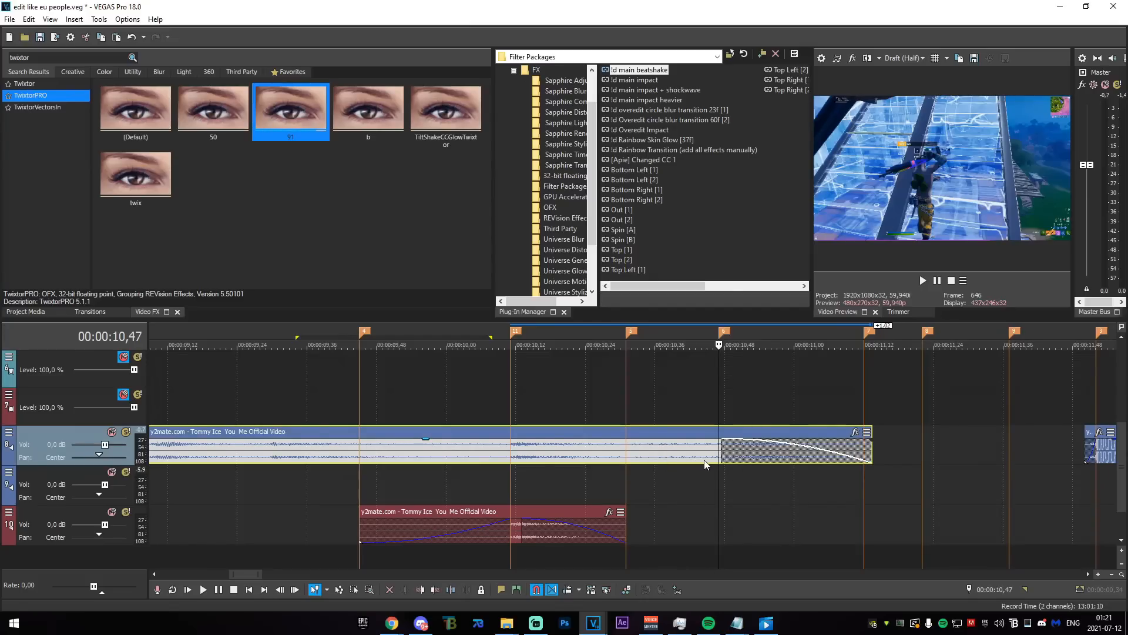
pyautogui.press('s')
pyautogui.press('x')
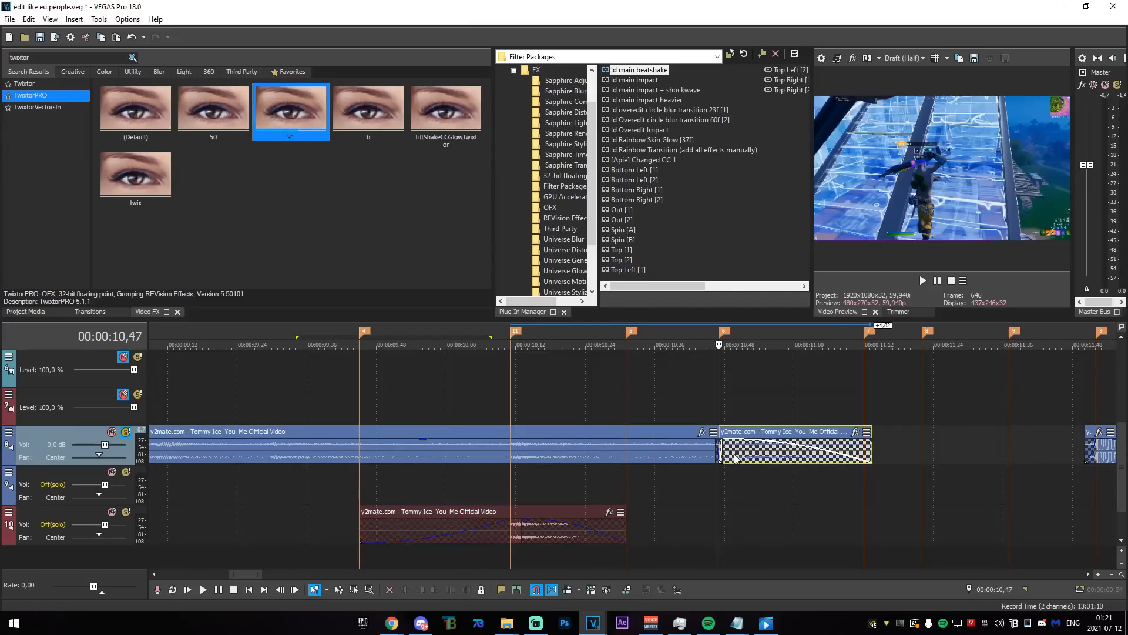
pyautogui.click(127, 432)
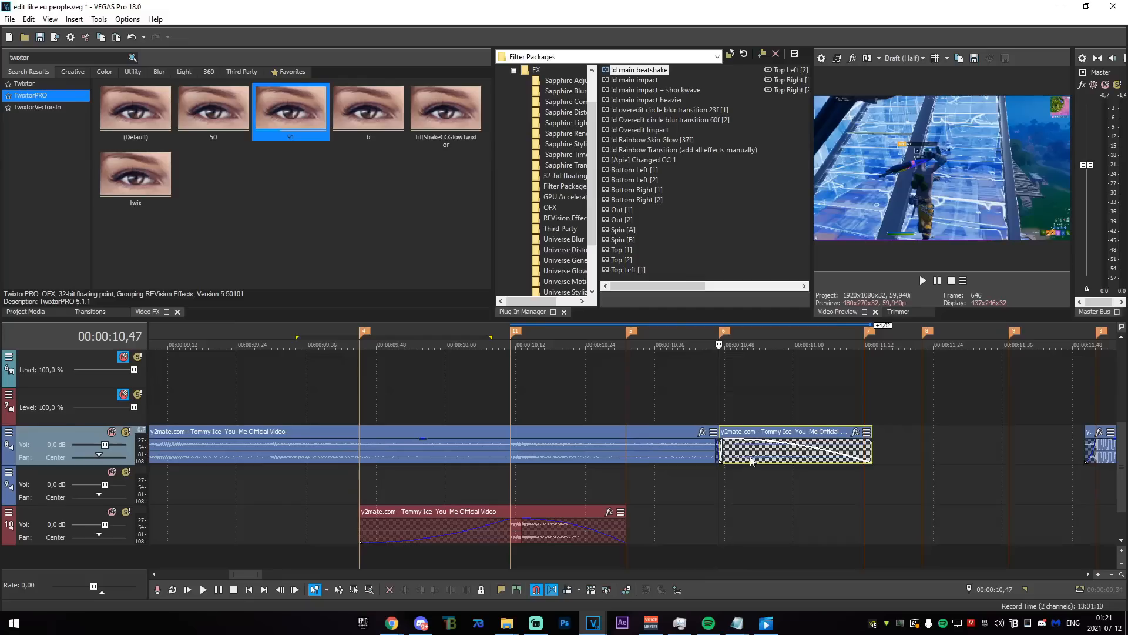
# - Move the split-off music section to track 10 and trim the remaining track 8 section to the 00:00:10,11 marker, fading out from 00:00:09,45
pyautogui.moveTo(750, 456); pyautogui.dragTo(753, 524)
pyautogui.click(735, 451)
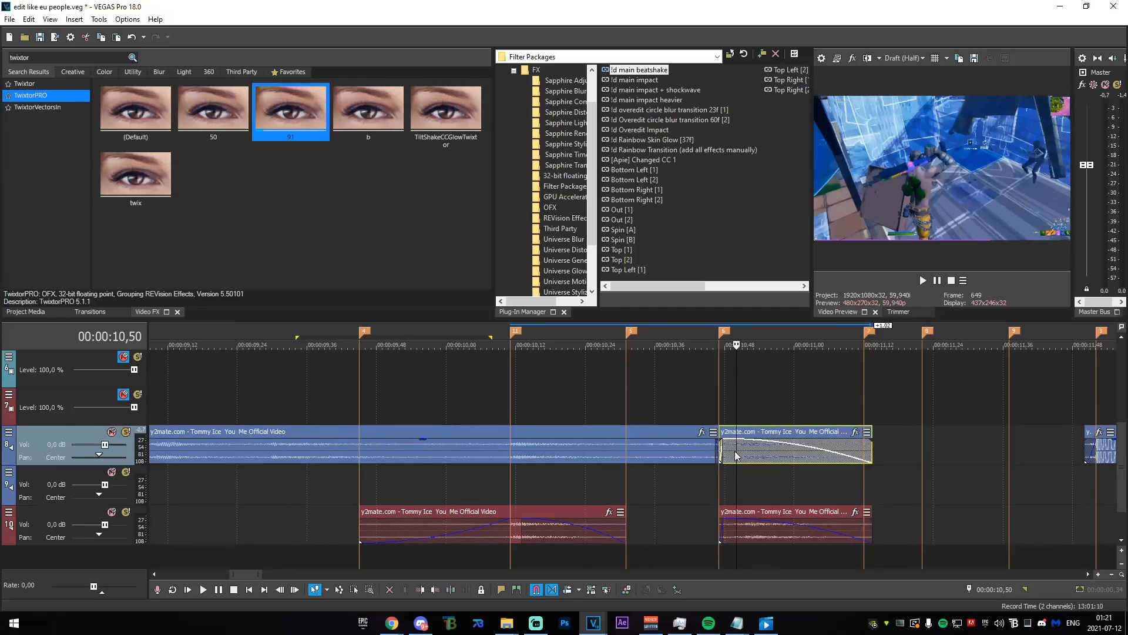
pyautogui.press('Delete')
pyautogui.moveTo(717, 450)
pyautogui.mouseDown()
pyautogui.moveTo(510, 461)
pyautogui.moveTo(360, 447)
pyautogui.mouseUp()
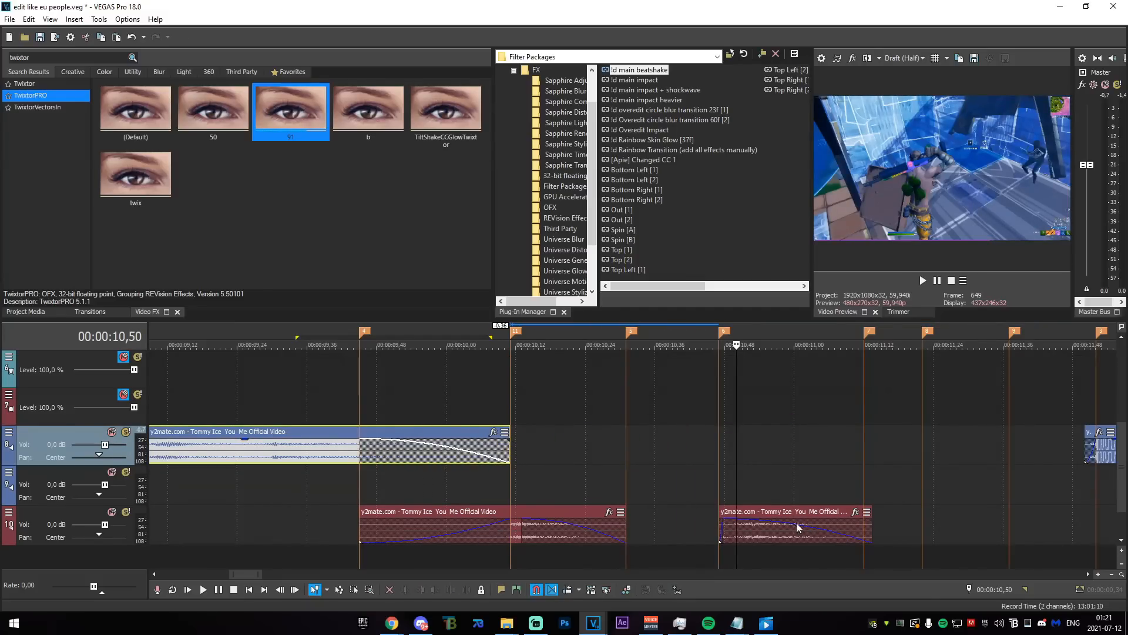
# - Trim the second track 10 section to end at the 00:00:11,12 marker and give it a fade-in and fade-out
pyautogui.click(725, 517)
pyautogui.moveTo(870, 515); pyautogui.dragTo(802, 533)
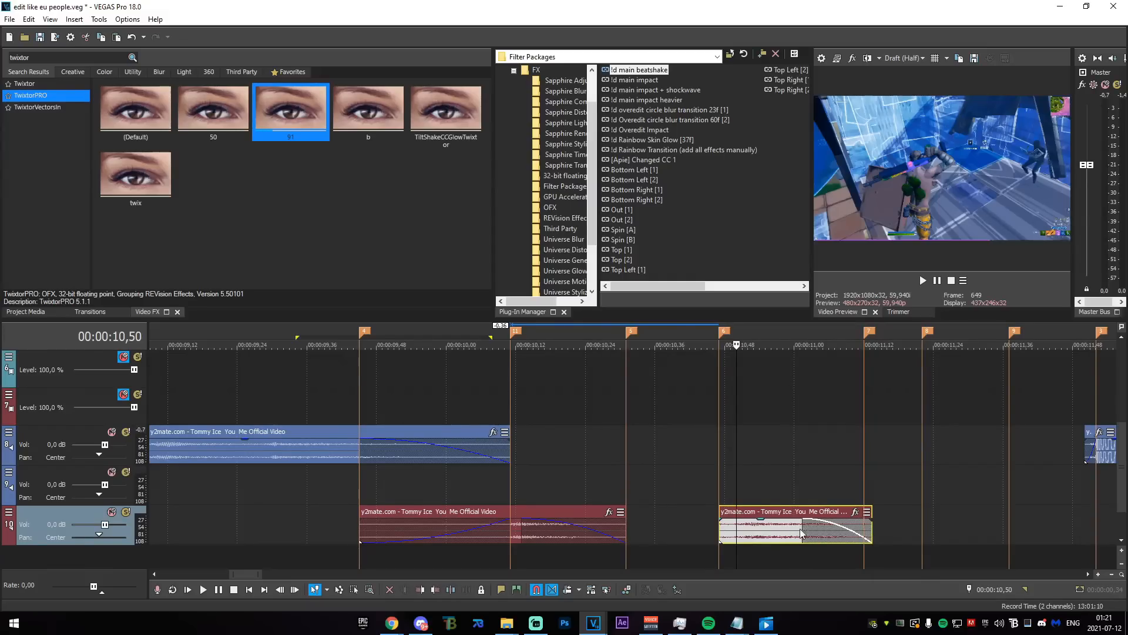
pyautogui.click(720, 532)
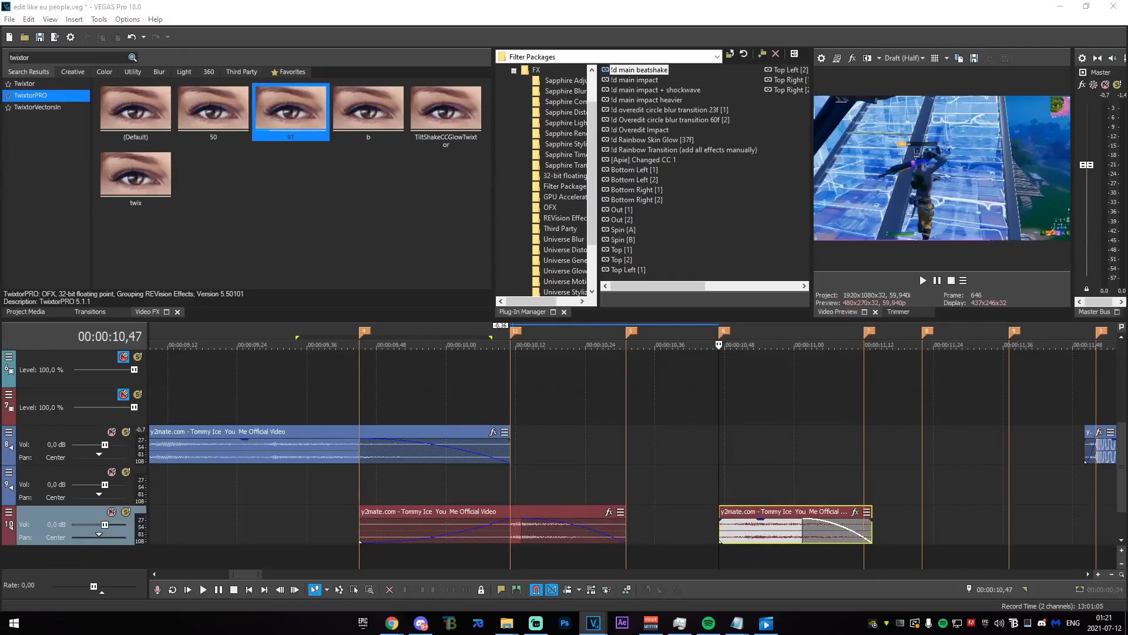
pyautogui.click(851, 468)
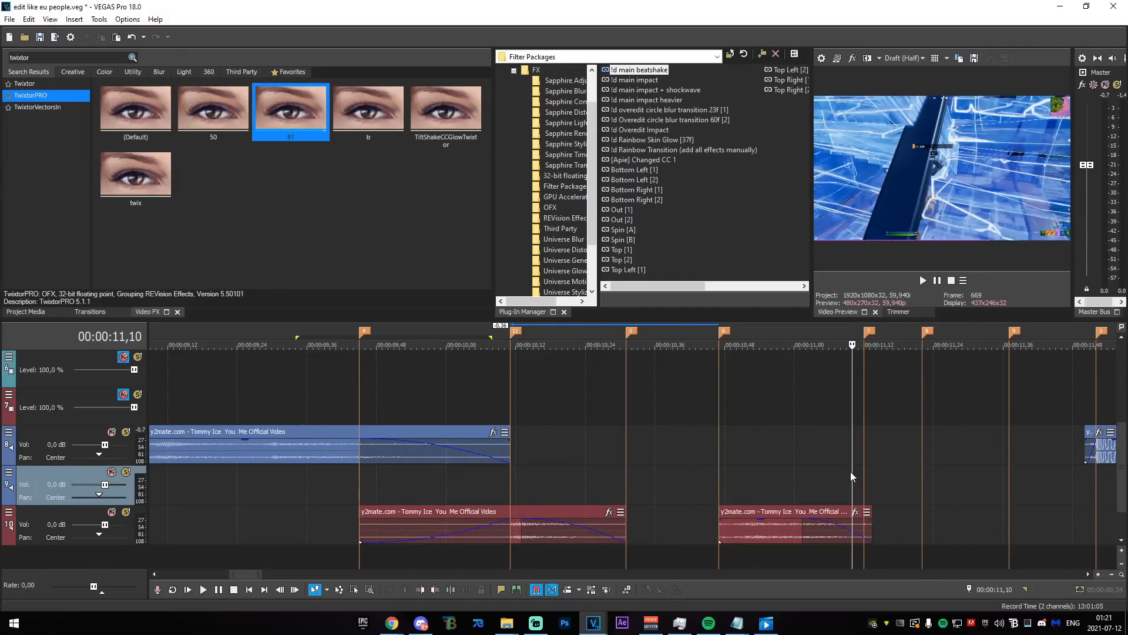
pyautogui.moveTo(854, 472); pyautogui.dragTo(864, 476)
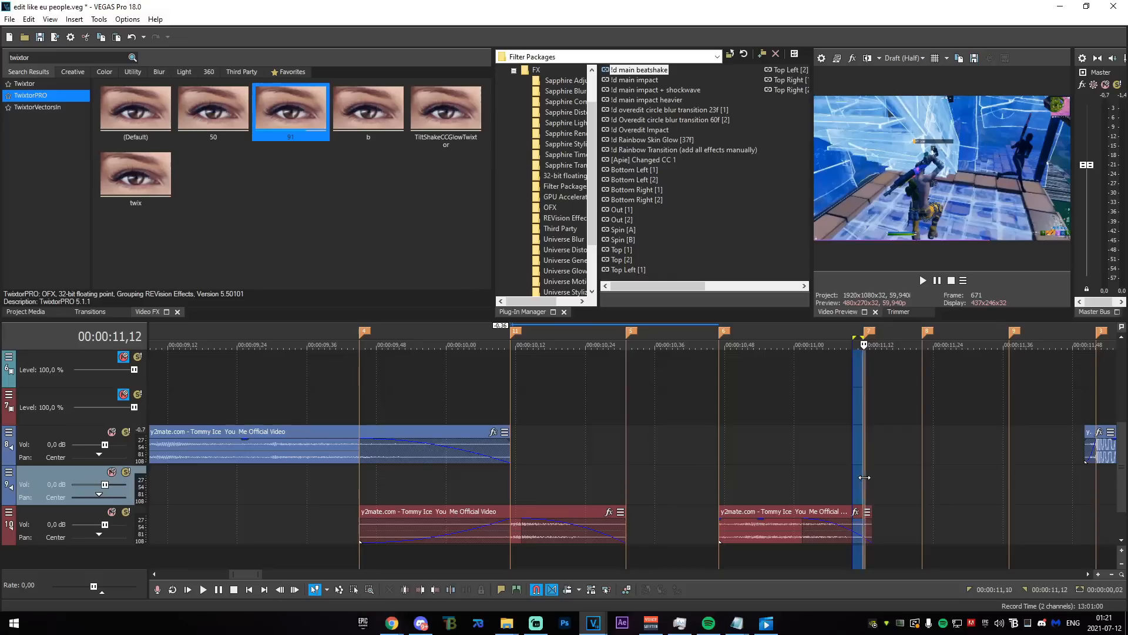
pyautogui.click(864, 476)
pyautogui.moveTo(871, 532); pyautogui.dragTo(864, 532)
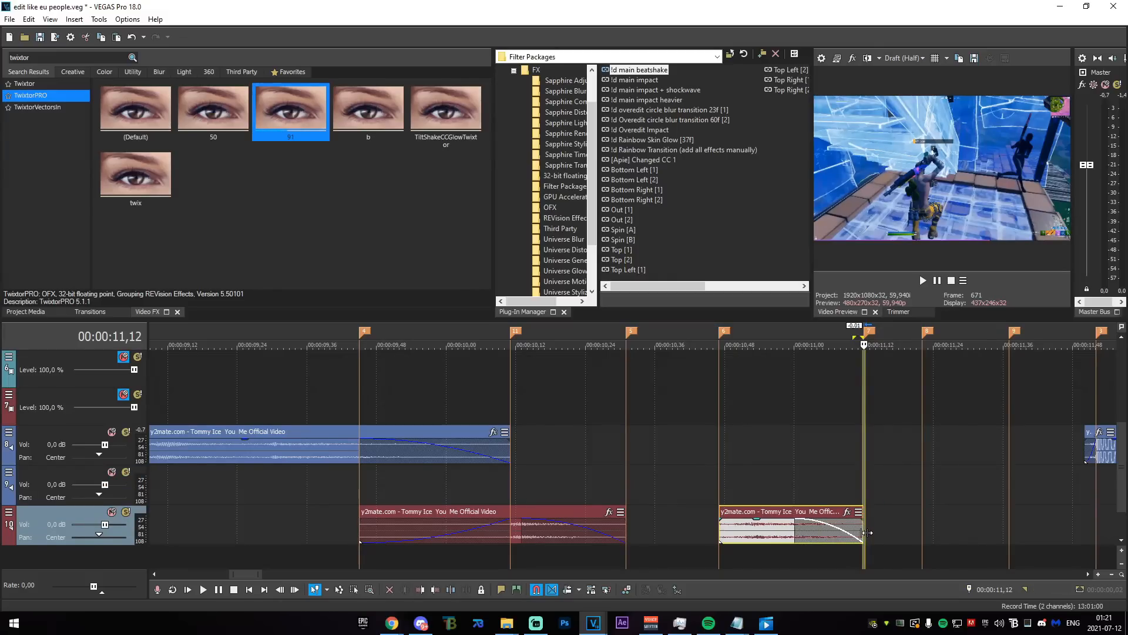
pyautogui.scroll(1, 781, 546)
pyautogui.moveTo(406, 517); pyautogui.dragTo(496, 528)
# - Review the faded music sections on tracks 8 and 10 between about 00:00:09,43 and 00:00:11,06
pyautogui.scroll(-2, 497, 528)
pyautogui.moveTo(174, 503); pyautogui.dragTo(344, 504)
pyautogui.click(238, 500)
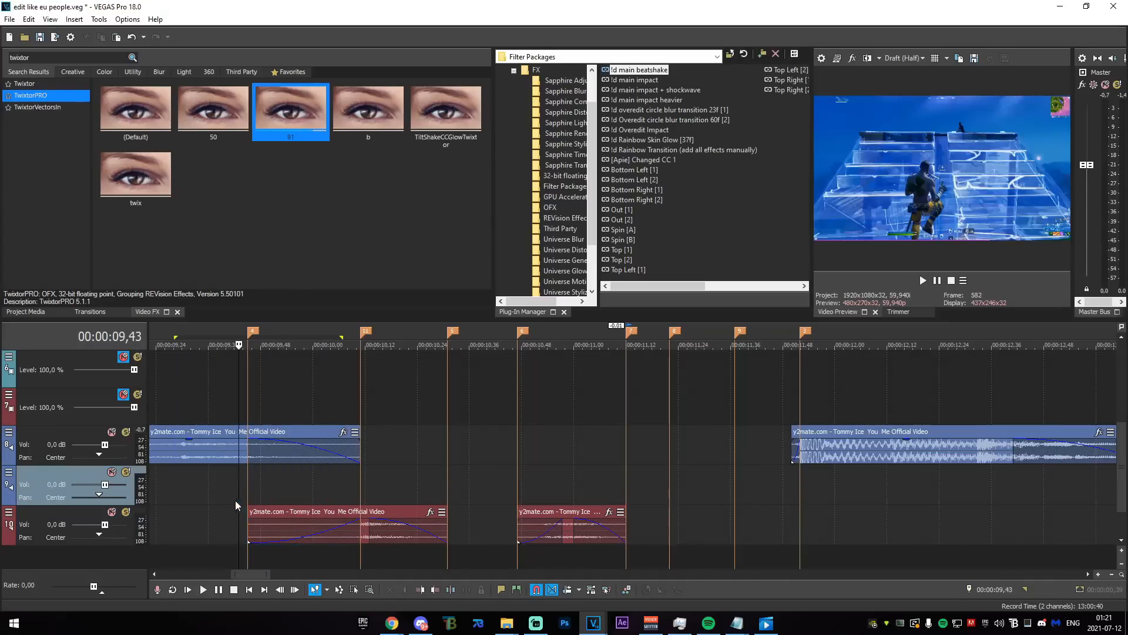
pyautogui.moveTo(219, 500); pyautogui.dragTo(361, 501)
pyautogui.click(262, 496)
pyautogui.hotkey('ctrl', 'Right')
pyautogui.moveTo(262, 500); pyautogui.dragTo(600, 490)
pyautogui.click(600, 490)
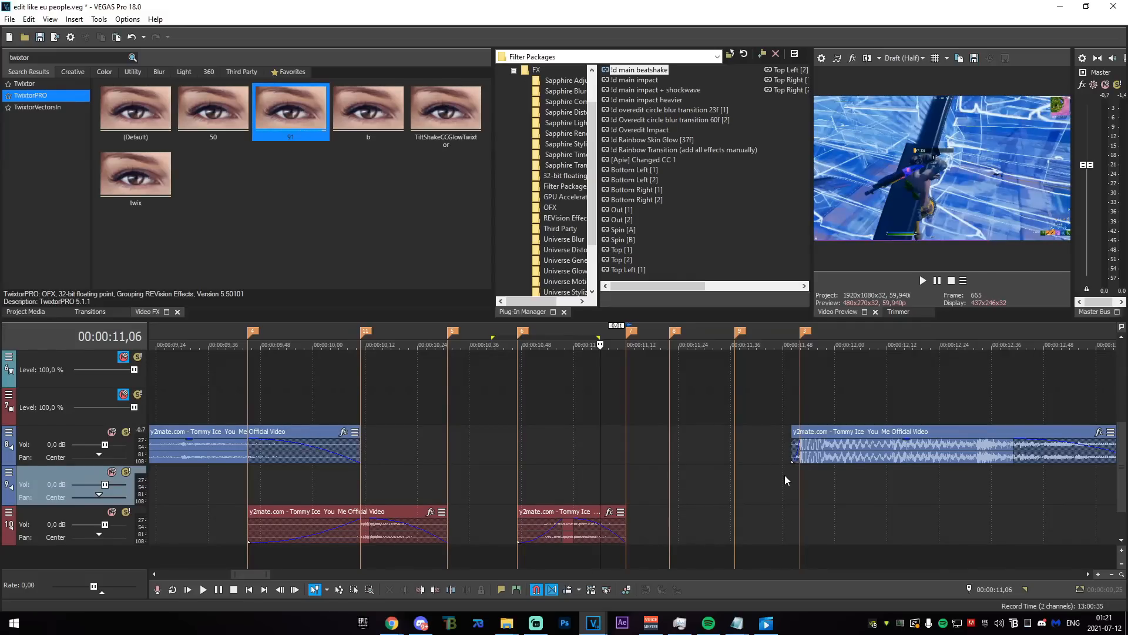
# - Move audio track 9 below track 10 so the two music tracks swap order
pyautogui.scroll(-8, 414, 489)
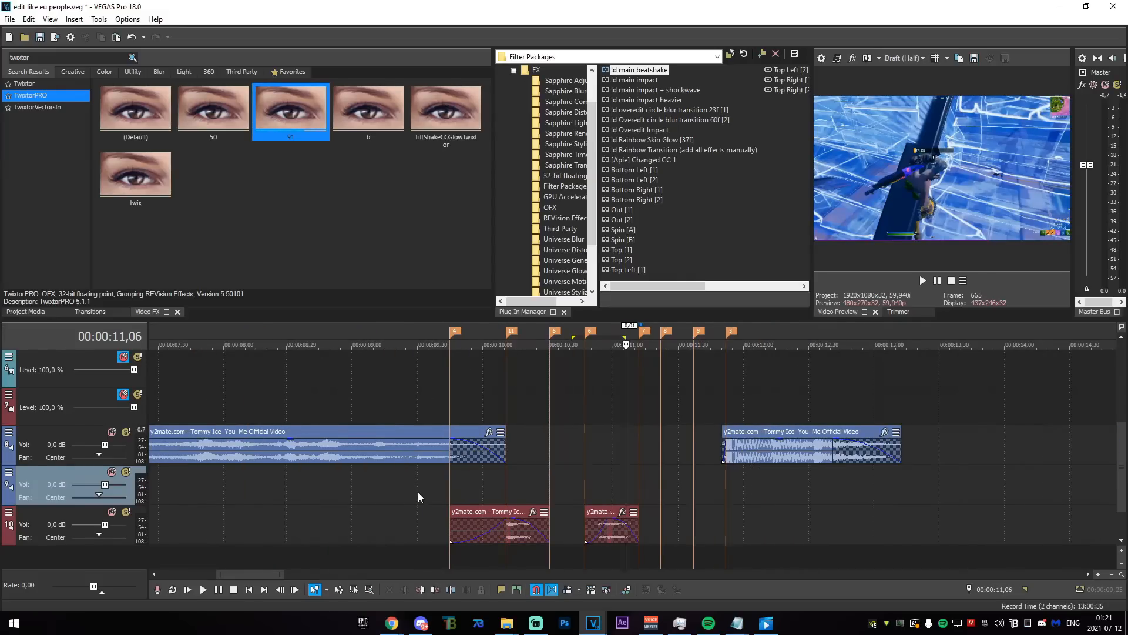
pyautogui.scroll(-2, 372, 503)
pyautogui.moveTo(61, 483); pyautogui.dragTo(52, 545)
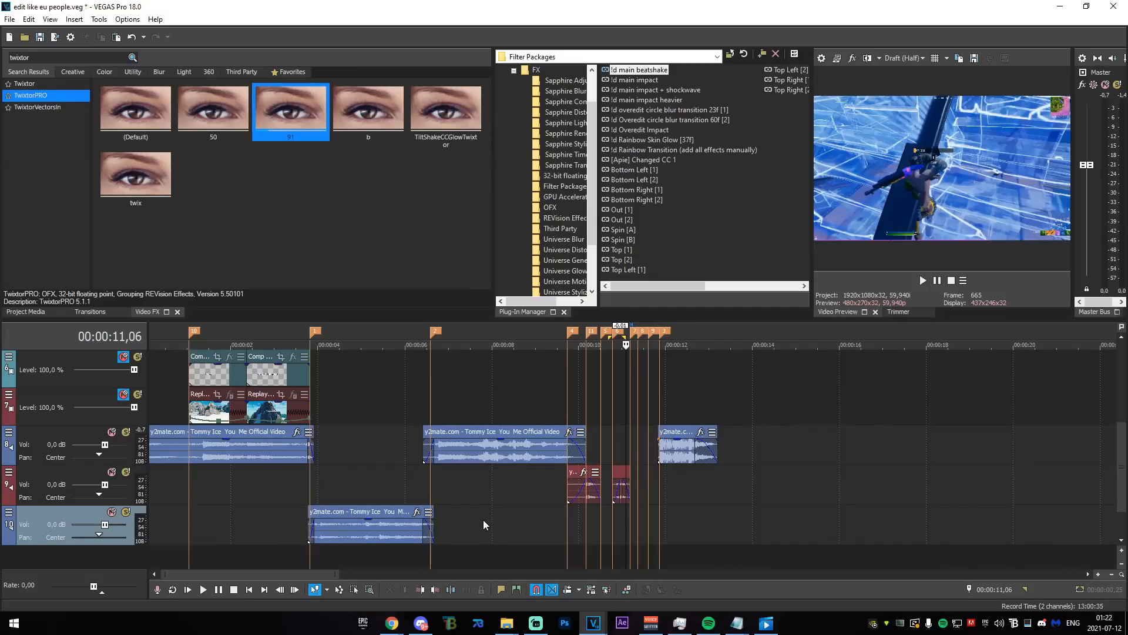
# - Insert three new audio tracks and place them directly below track 8
pyautogui.hotkey('ctrl', 'q')
pyautogui.hotkey('ctrl', 'q')
pyautogui.hotkey('ctrl', 'q')
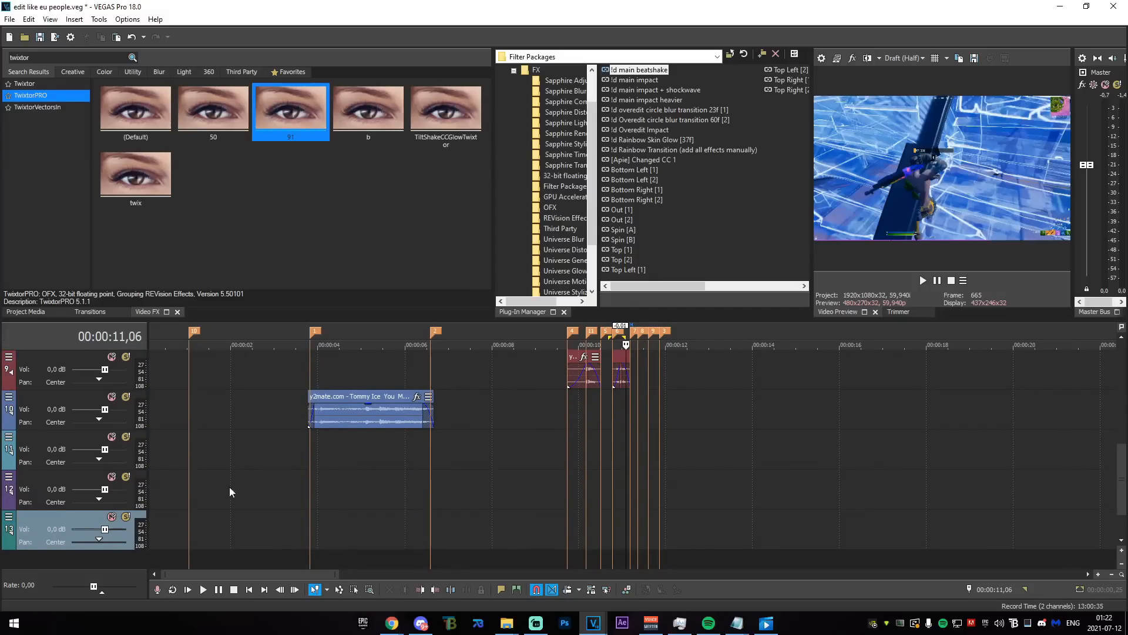
pyautogui.keyDown('ctrl'); pyautogui.click(41, 479); pyautogui.keyUp('ctrl')
pyautogui.keyDown('ctrl'); pyautogui.click(50, 447); pyautogui.keyUp('ctrl')
pyautogui.moveTo(49, 447); pyautogui.dragTo(88, 370)
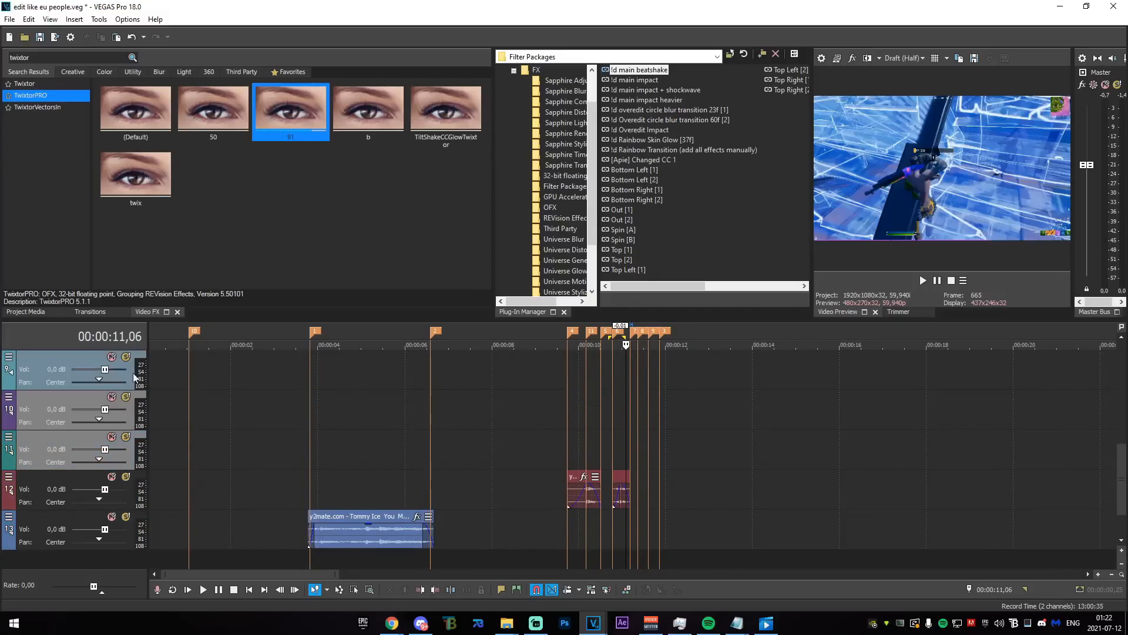
# - Extend the start of the last track 8 music section back to the 00:00:11,12 marker
pyautogui.click(624, 421)
pyautogui.scroll(3, 625, 425)
pyautogui.moveTo(1120, 483)
pyautogui.mouseDown()
pyautogui.moveTo(1121, 459)
pyautogui.moveTo(1119, 470)
pyautogui.mouseUp()
pyautogui.click(644, 481)
pyautogui.scroll(2, 644, 481)
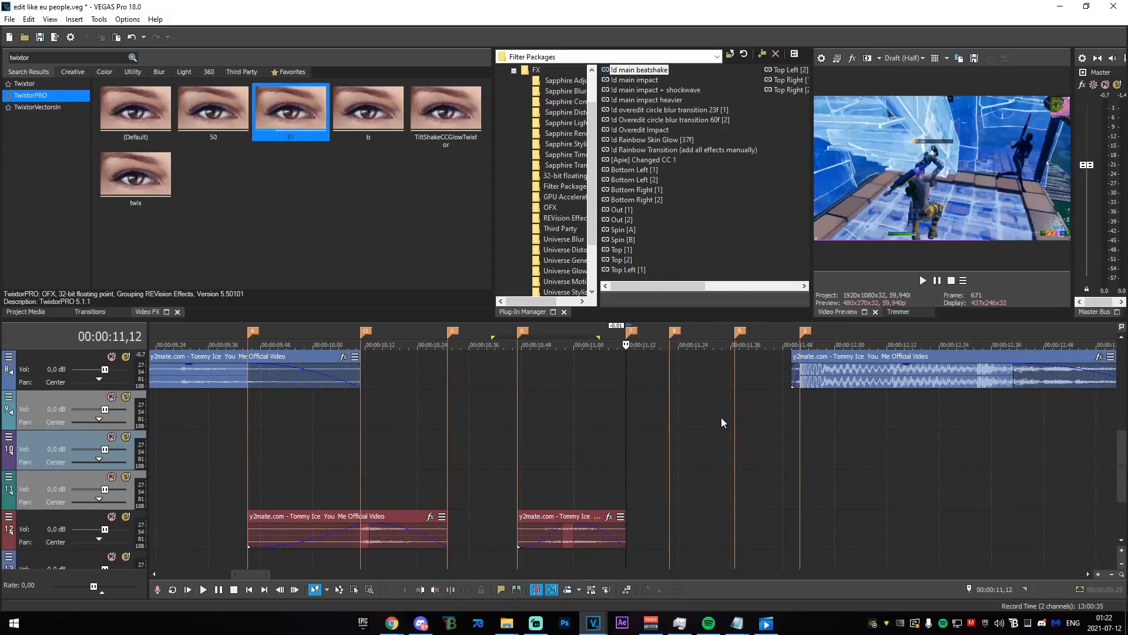
pyautogui.moveTo(791, 379); pyautogui.dragTo(627, 379)
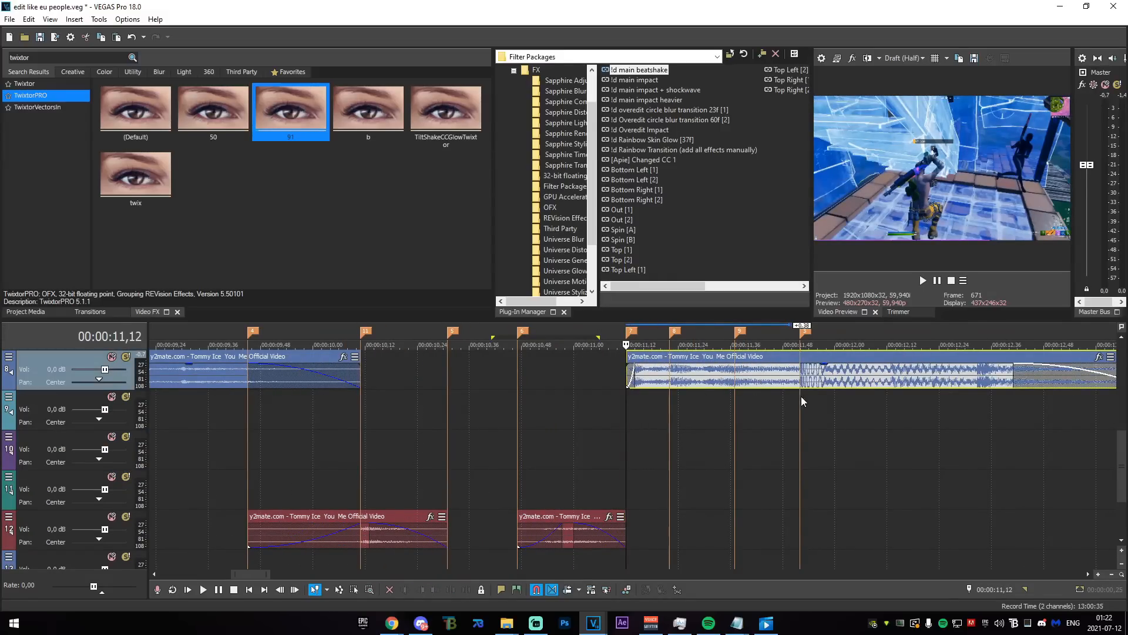
# - Split the section at the final marker and move the front piece to track 11, starting the remaining piece slightly before the marker
pyautogui.click(801, 379)
pyautogui.press('s')
pyautogui.moveTo(755, 380); pyautogui.dragTo(752, 483)
pyautogui.moveTo(797, 369); pyautogui.dragTo(788, 368)
# - Examine how the music sections line up with the markers from about 00:00:09,45 to 00:00:11,22
pyautogui.click(774, 411)
pyautogui.click(669, 497)
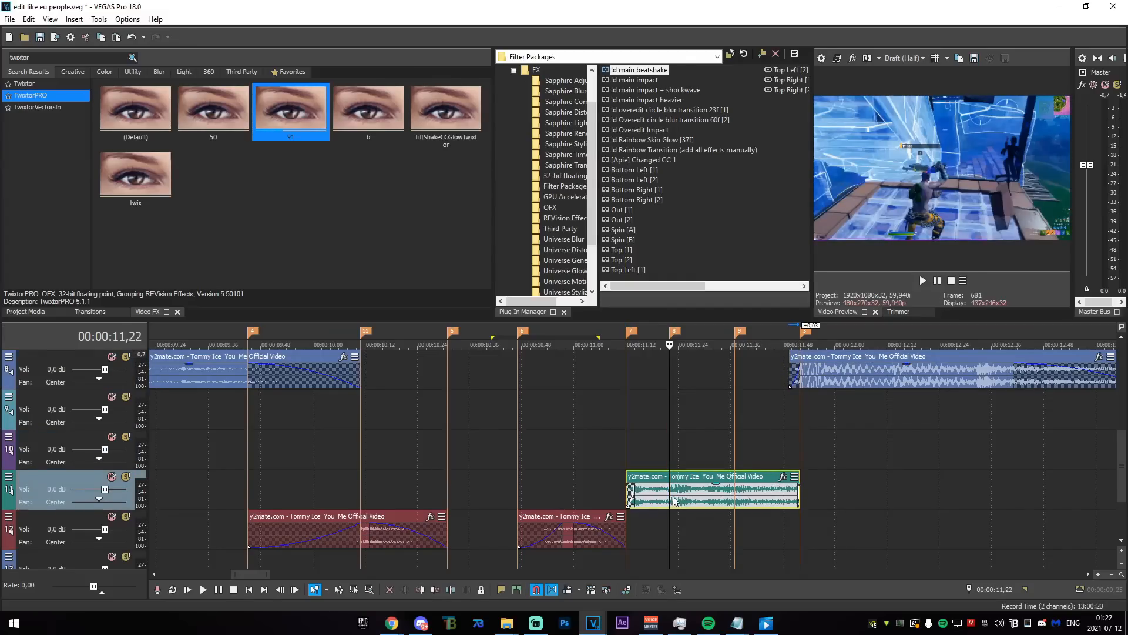
pyautogui.scroll(-2, 673, 497)
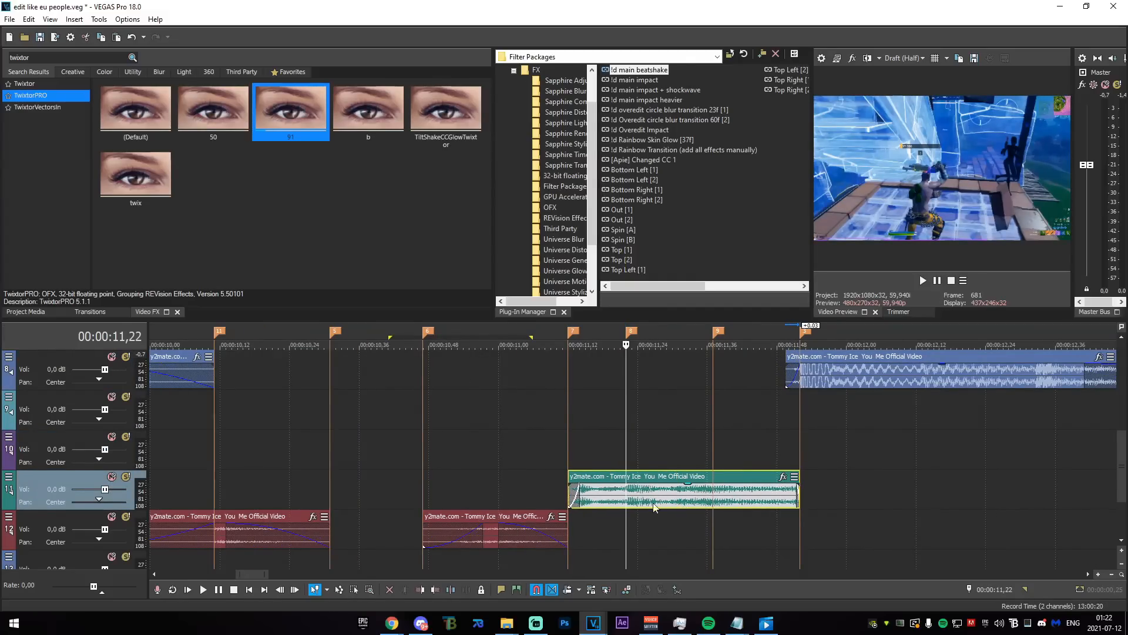
pyautogui.click(563, 453)
pyautogui.scroll(-2, 499, 468)
pyautogui.click(372, 446)
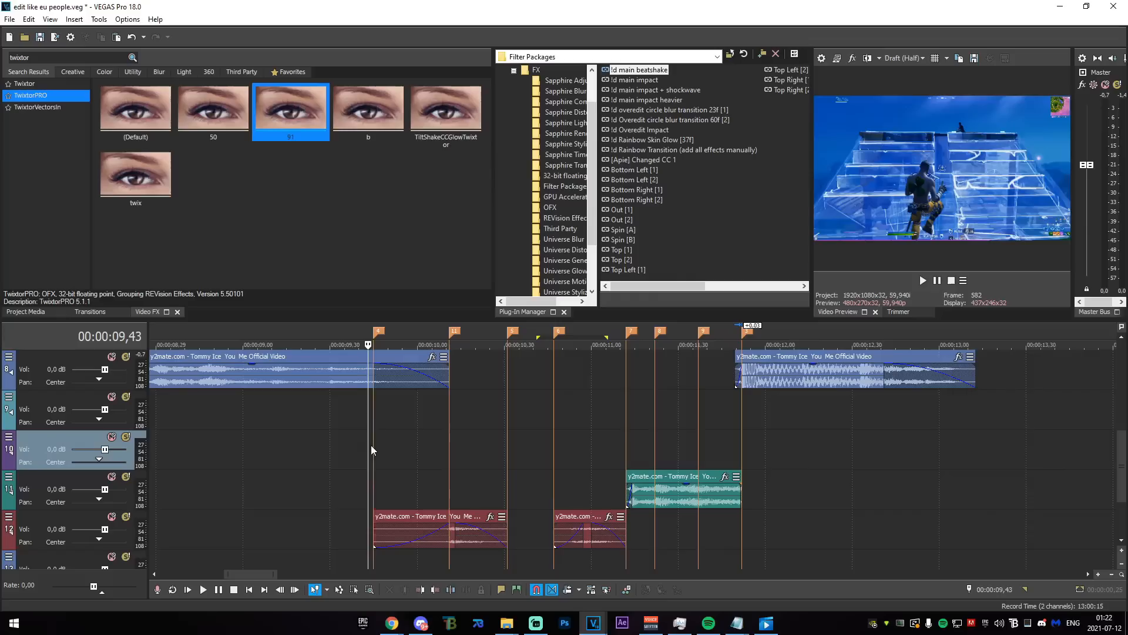
pyautogui.moveTo(375, 429)
pyautogui.mouseDown()
pyautogui.moveTo(733, 443)
pyautogui.moveTo(375, 441)
pyautogui.mouseUp()
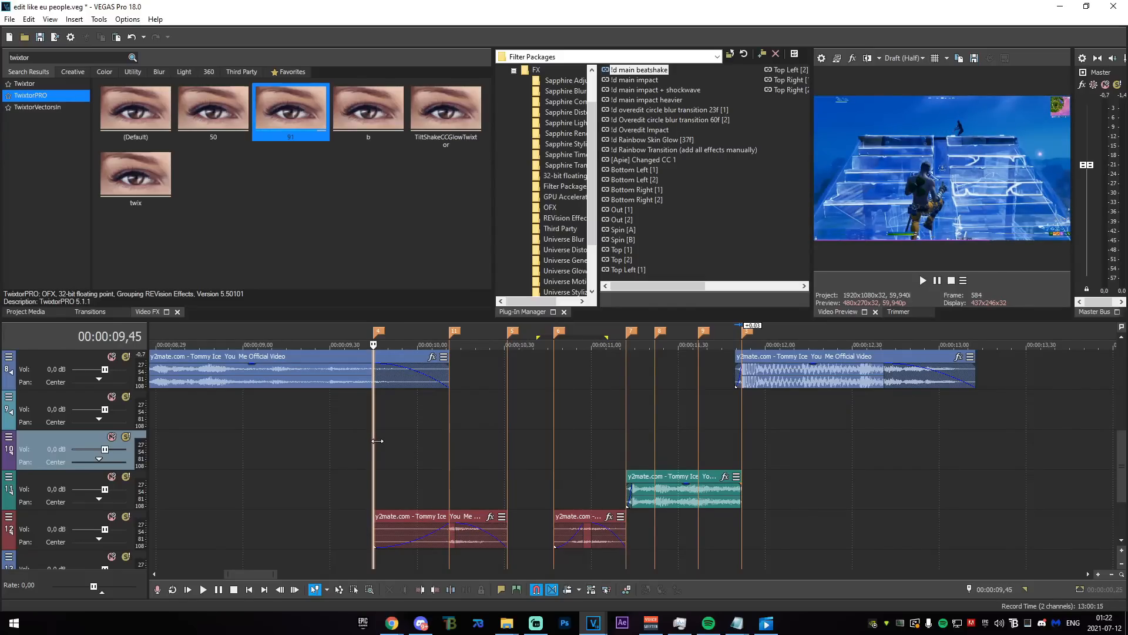
pyautogui.moveTo(377, 441); pyautogui.dragTo(630, 456)
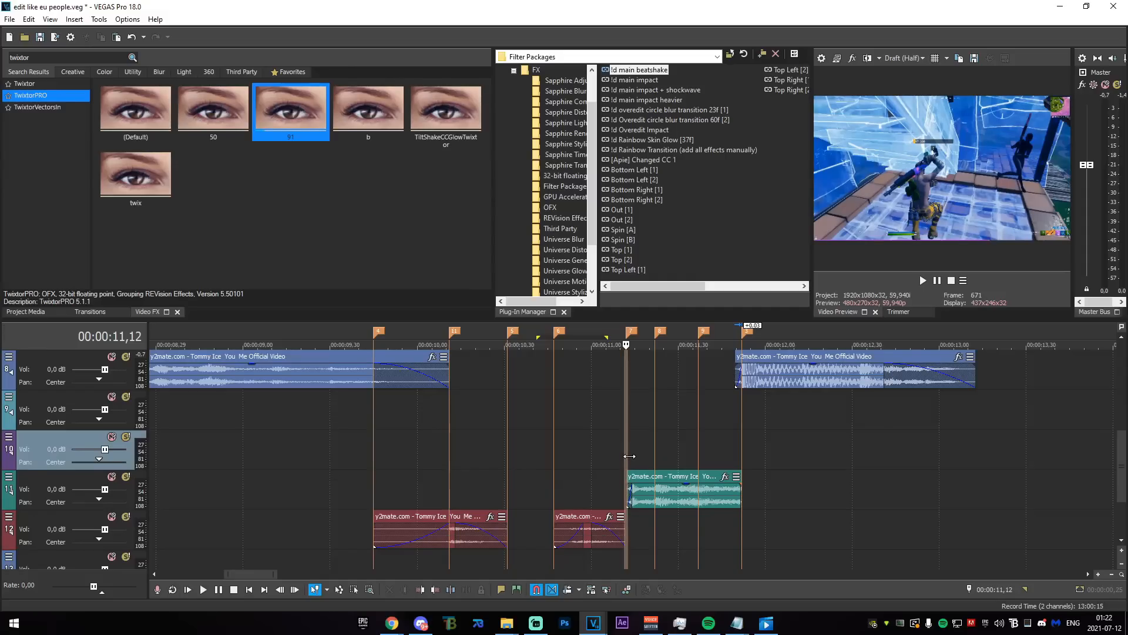
pyautogui.moveTo(626, 456); pyautogui.dragTo(626, 457)
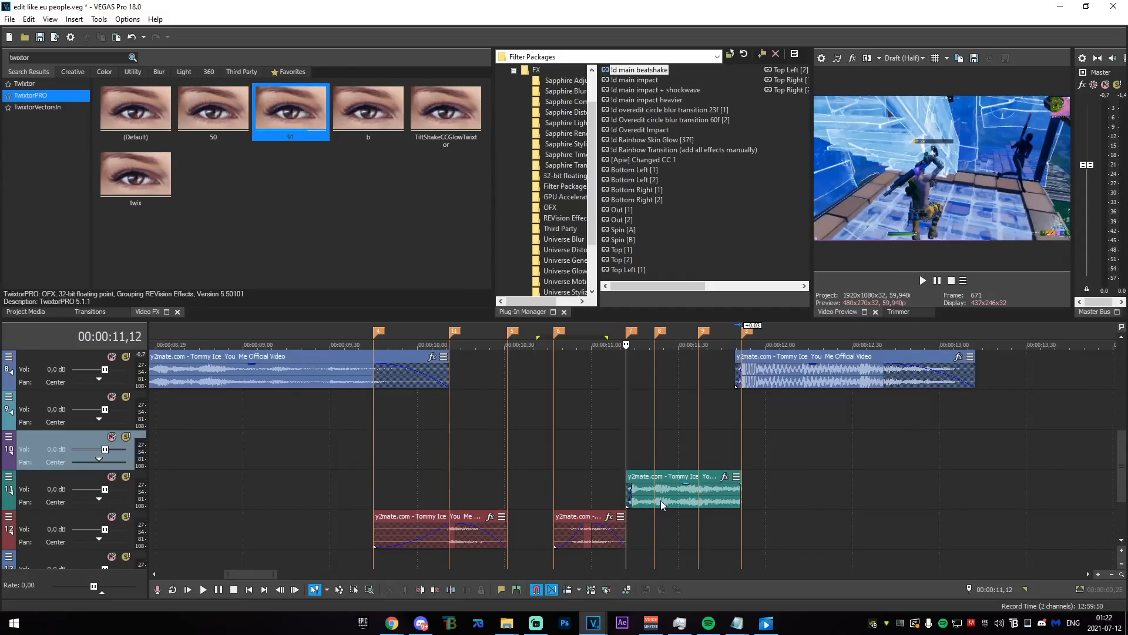
# - Split the track 11 music section at the 00:00:11,22 marker and again at the next marker
pyautogui.scroll(2, 660, 502)
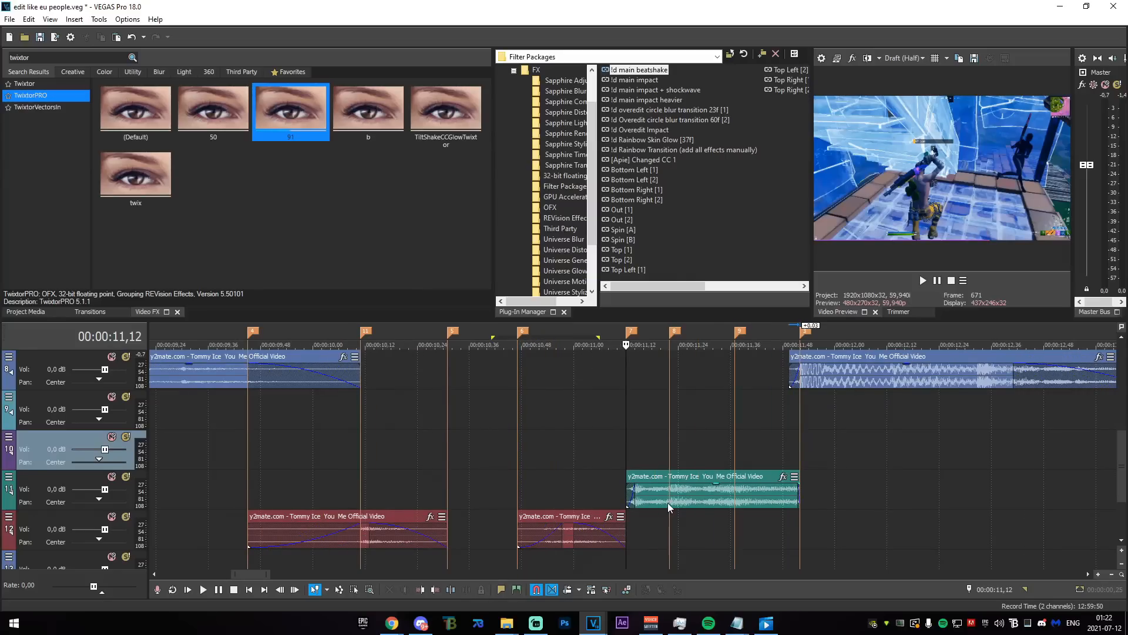
pyautogui.click(669, 496)
pyautogui.press('s')
pyautogui.click(740, 504)
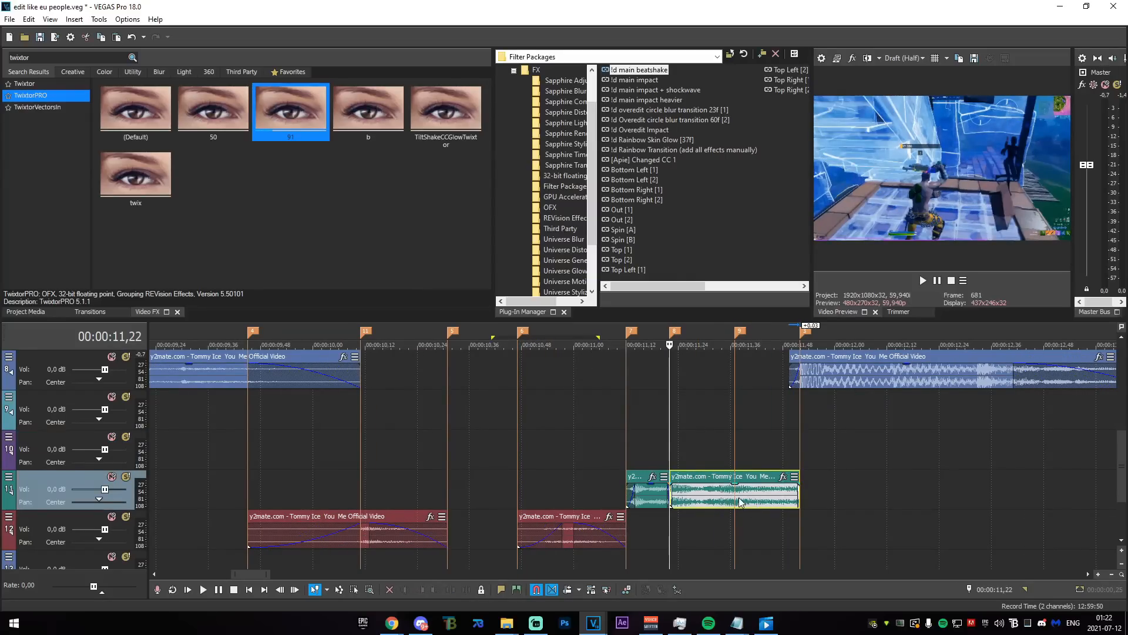
pyautogui.press('s')
# - Move the second piece of the split section to track 10 and the third piece to track 9
pyautogui.moveTo(582, 454); pyautogui.dragTo(804, 460)
pyautogui.moveTo(694, 499)
pyautogui.mouseDown()
pyautogui.moveTo(696, 454)
pyautogui.moveTo(753, 450)
pyautogui.moveTo(691, 462)
pyautogui.mouseUp()
pyautogui.moveTo(758, 460); pyautogui.dragTo(758, 420)
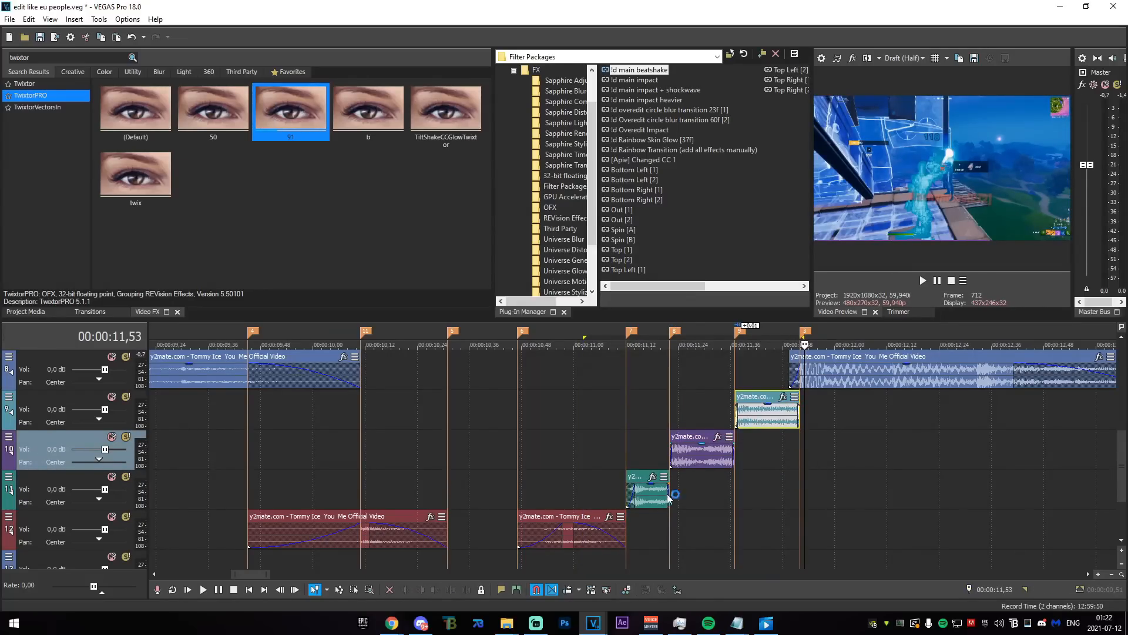
# - Fade in the three short sections on tracks 9, 10 and 11 across their full lengths and lower their gain
pyautogui.moveTo(633, 486); pyautogui.dragTo(809, 459)
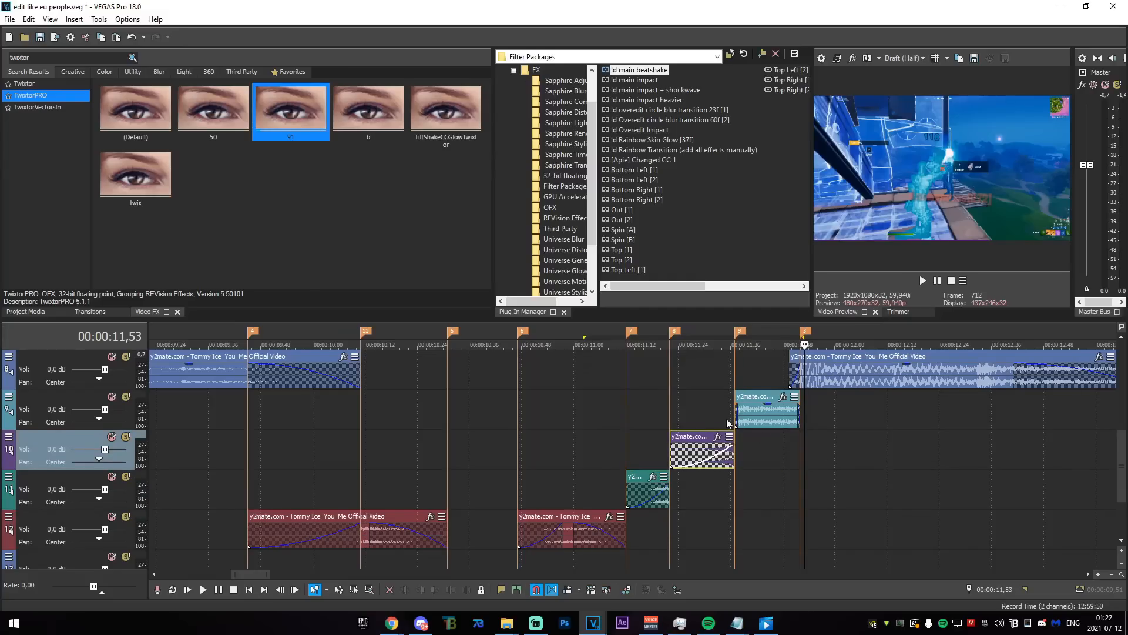
pyautogui.moveTo(736, 405); pyautogui.dragTo(914, 419)
pyautogui.moveTo(795, 405); pyautogui.dragTo(797, 426)
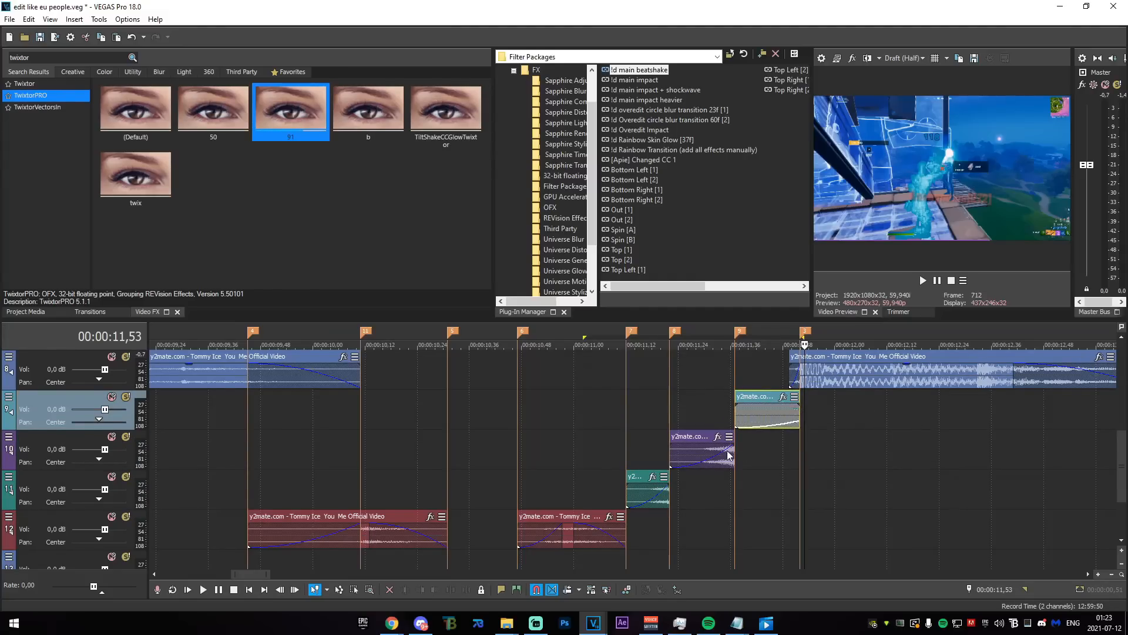
pyautogui.moveTo(728, 445); pyautogui.dragTo(734, 467)
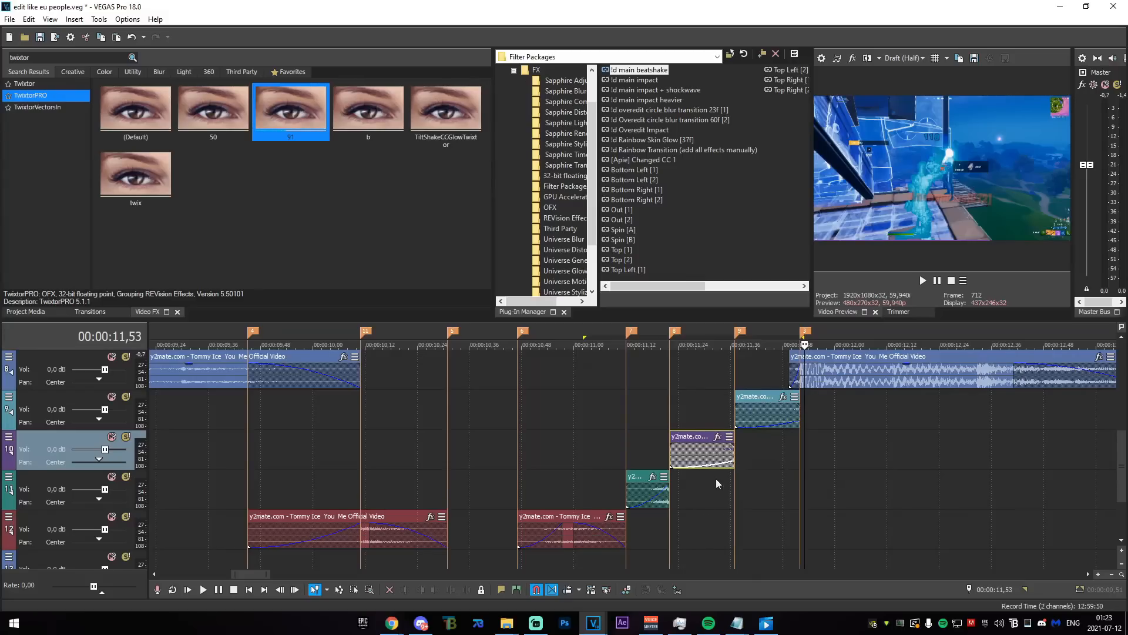
pyautogui.moveTo(667, 485); pyautogui.dragTo(661, 501)
# - Add an audio plug-in to the track 9 effect chain and load a saved preset into it
pyautogui.scroll(-4, 729, 507)
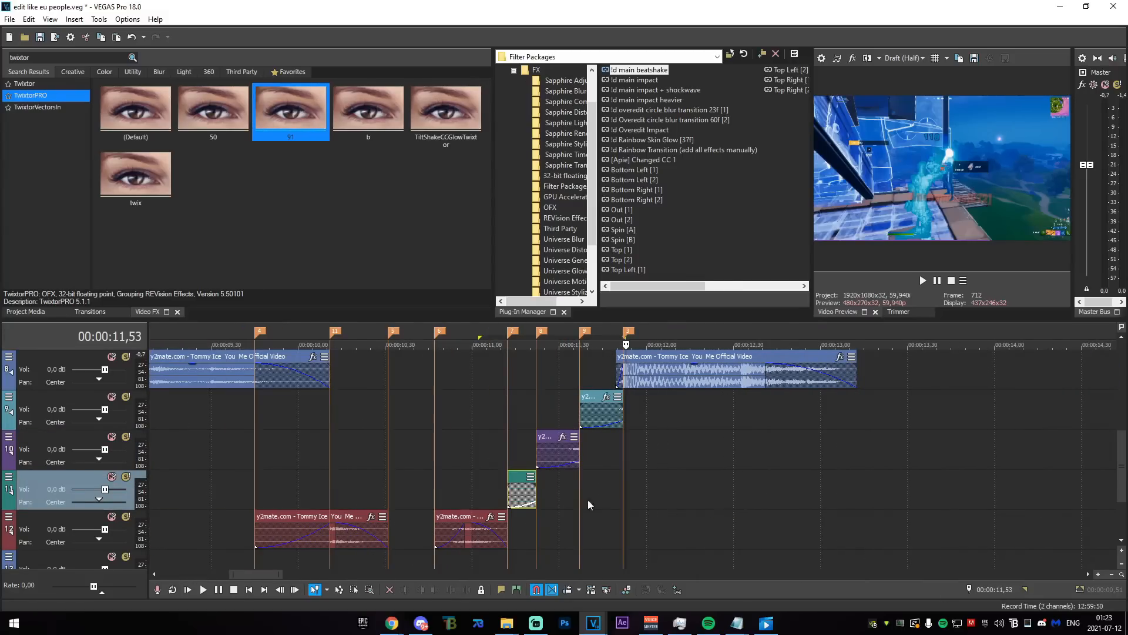
pyautogui.scroll(-3, 533, 499)
pyautogui.scroll(-3, 531, 484)
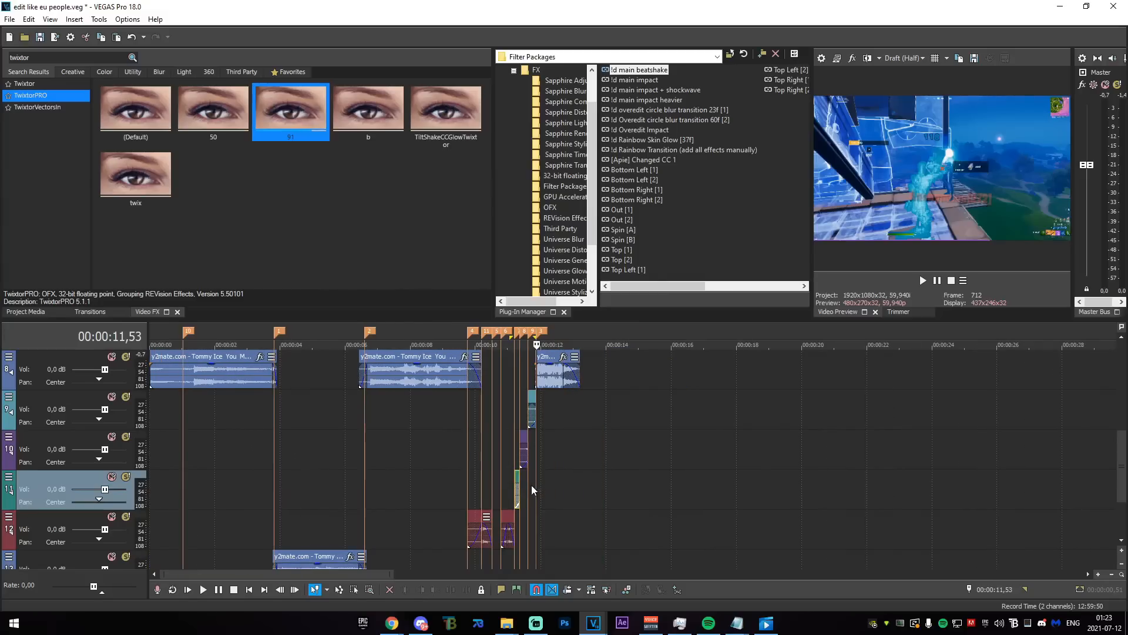
pyautogui.scroll(2, 531, 485)
pyautogui.click(9, 397)
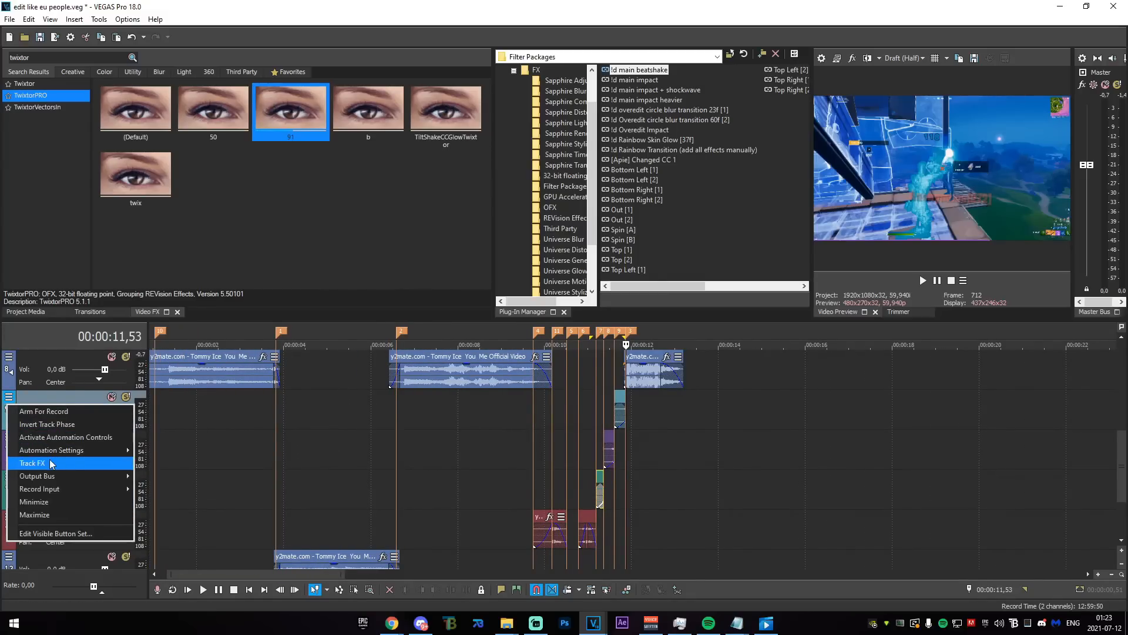
pyautogui.click(32, 463)
pyautogui.click(611, 217)
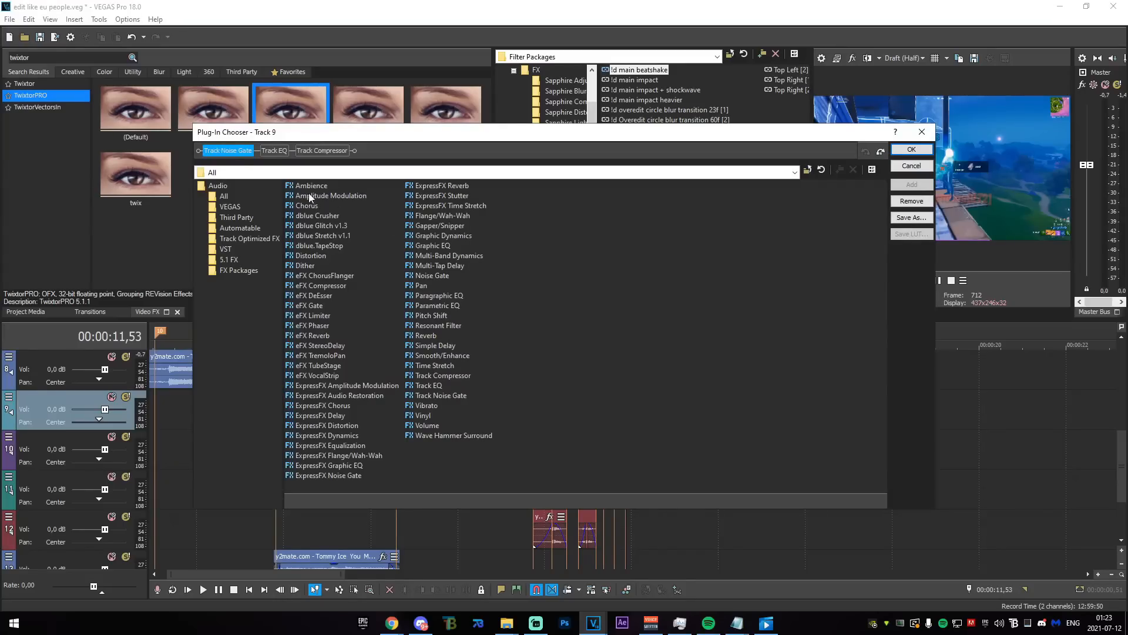
pyautogui.click(912, 149)
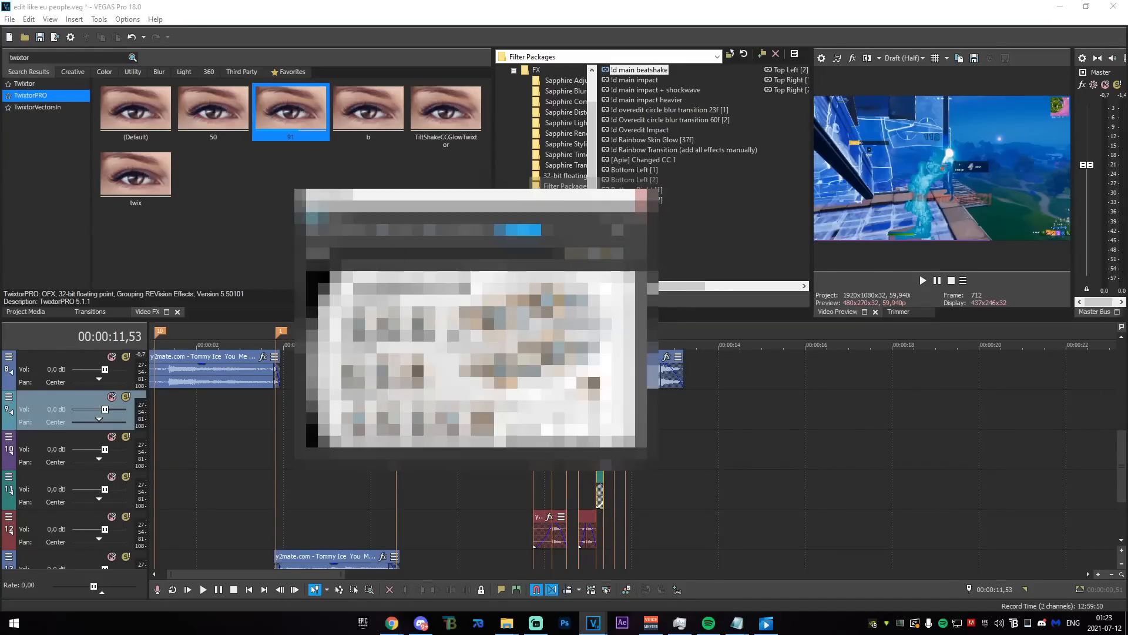
pyautogui.click(576, 253)
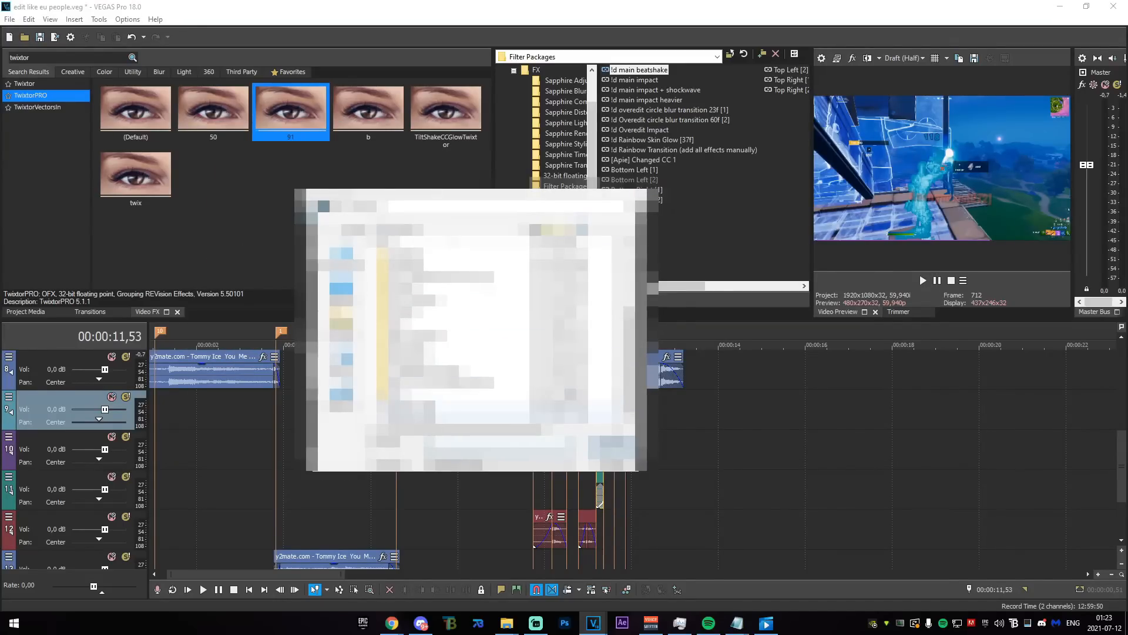
pyautogui.doubleClick(470, 415)
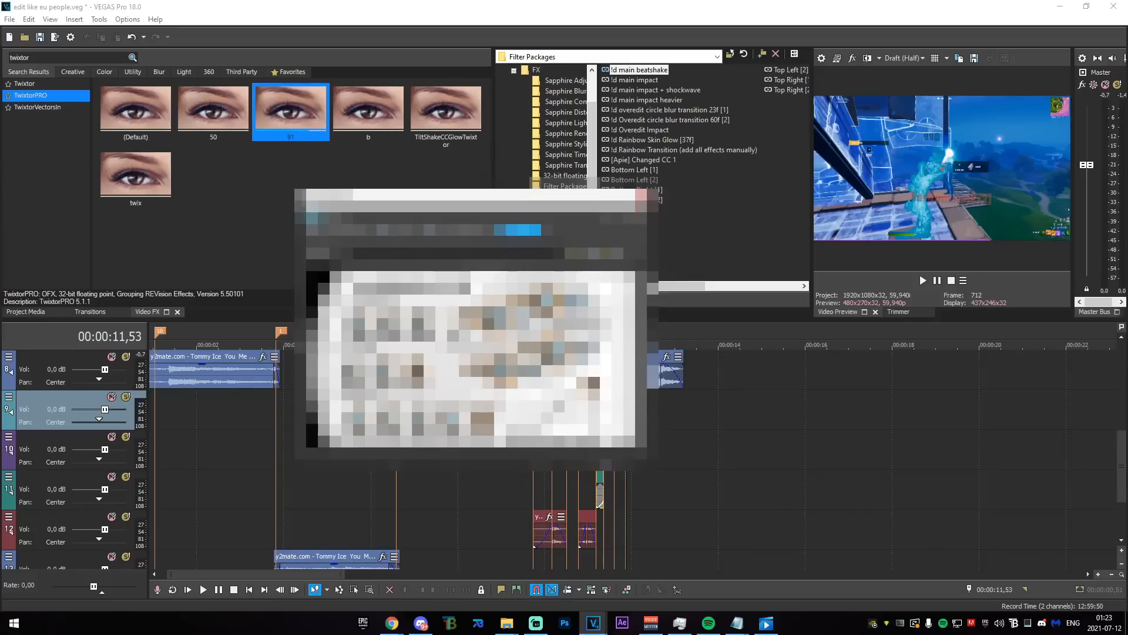
# - Add the audio plug-in to the track 10 effect chain and load the saved preset into it
pyautogui.click(9, 437)
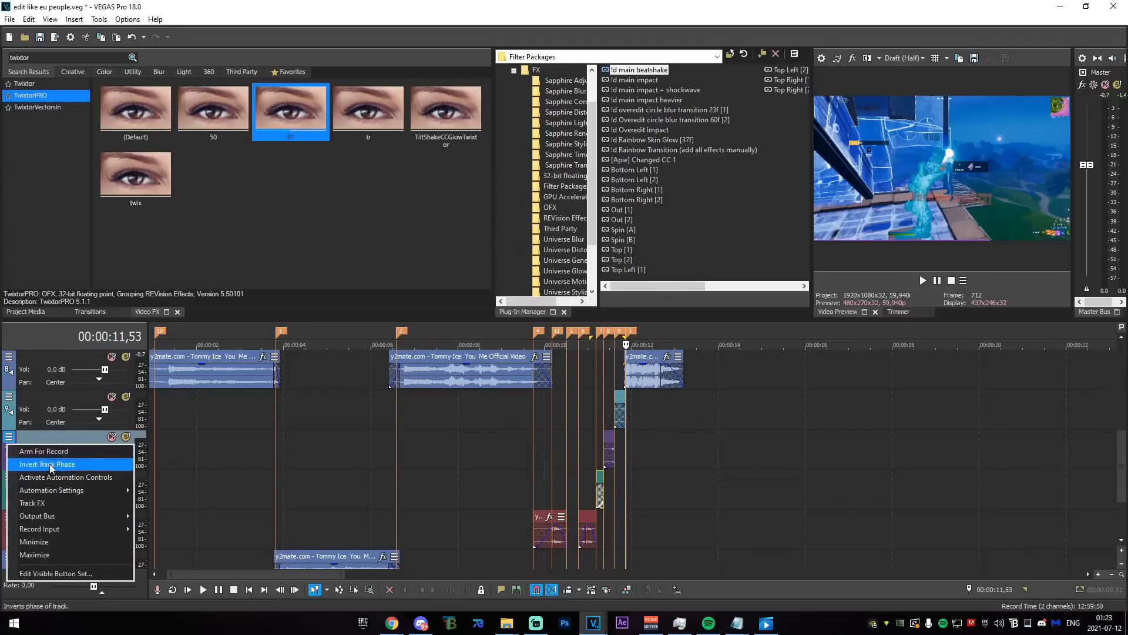
pyautogui.click(32, 503)
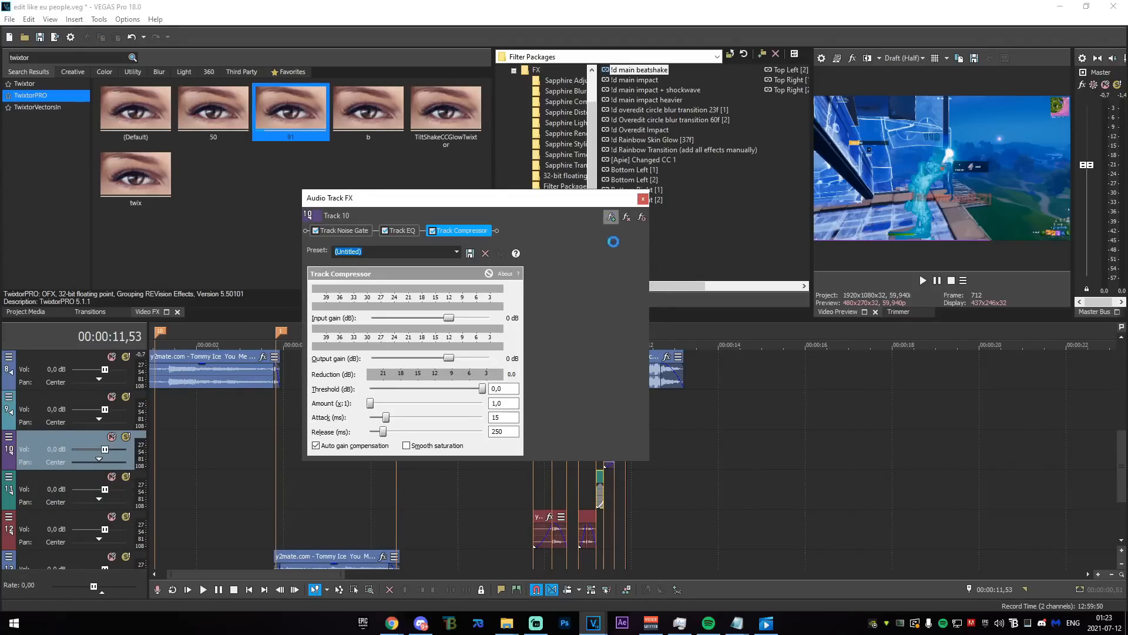
pyautogui.click(612, 217)
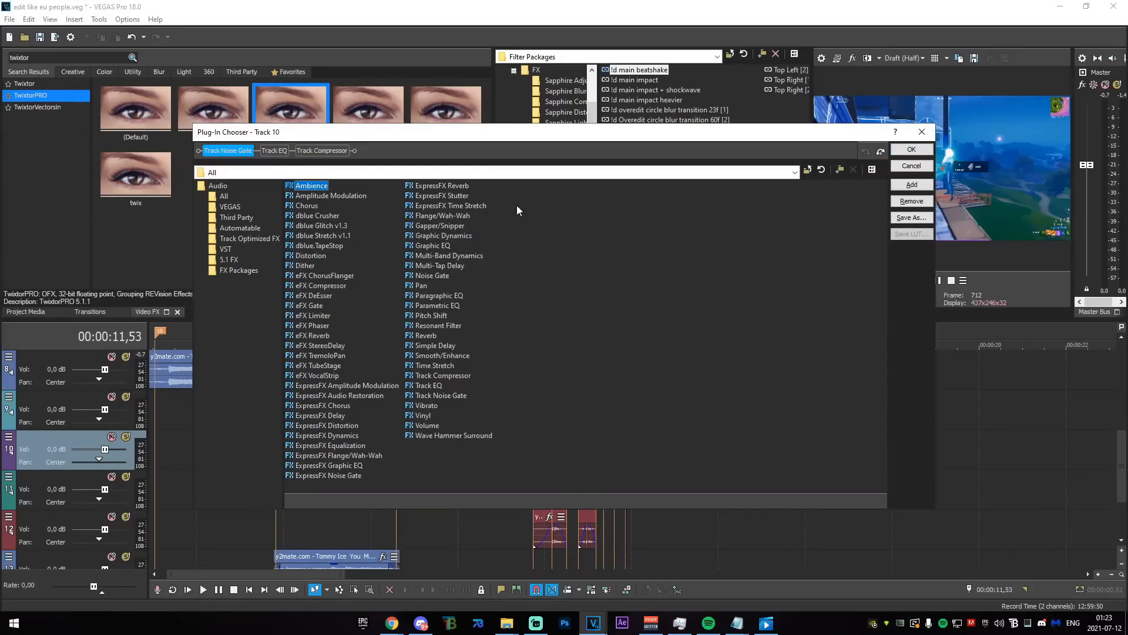
pyautogui.click(911, 149)
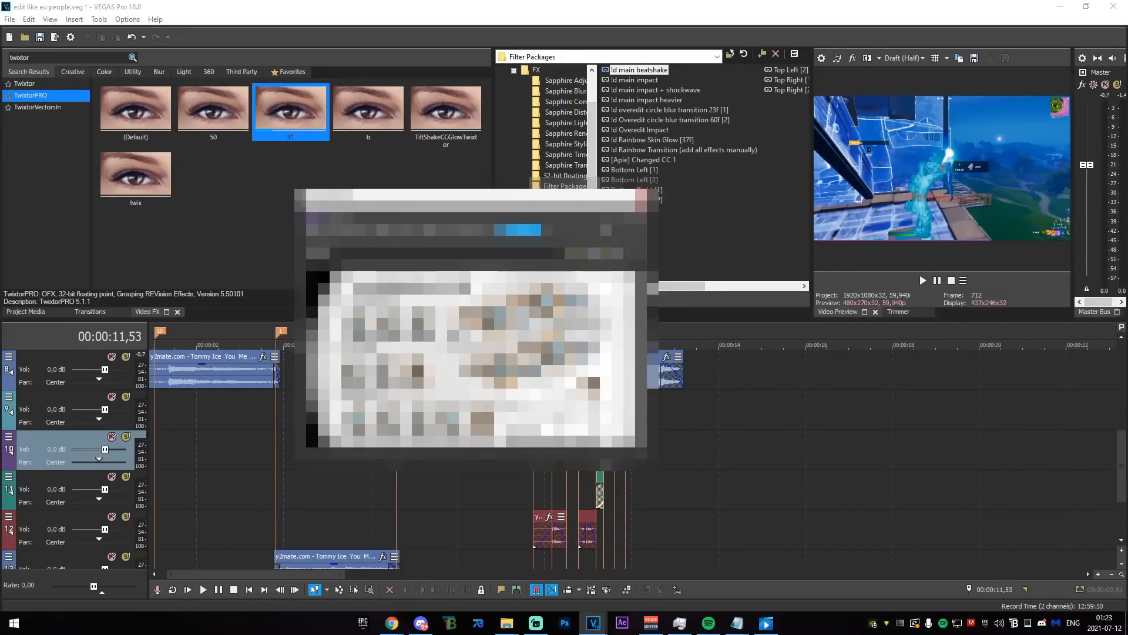
pyautogui.click(611, 217)
pyautogui.click(921, 131)
pyautogui.doubleClick(435, 415)
pyautogui.click(641, 199)
# - Inspect the audio effect chains of tracks 9 and 10
pyautogui.scroll(2, 591, 451)
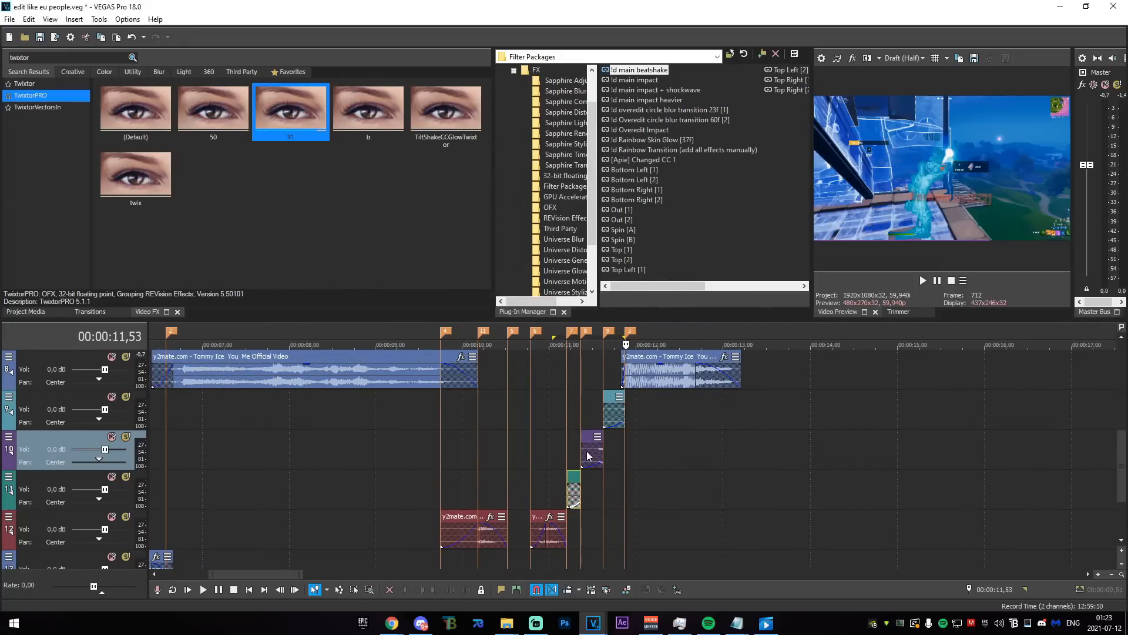
pyautogui.click(583, 456)
pyautogui.click(9, 398)
pyautogui.click(33, 463)
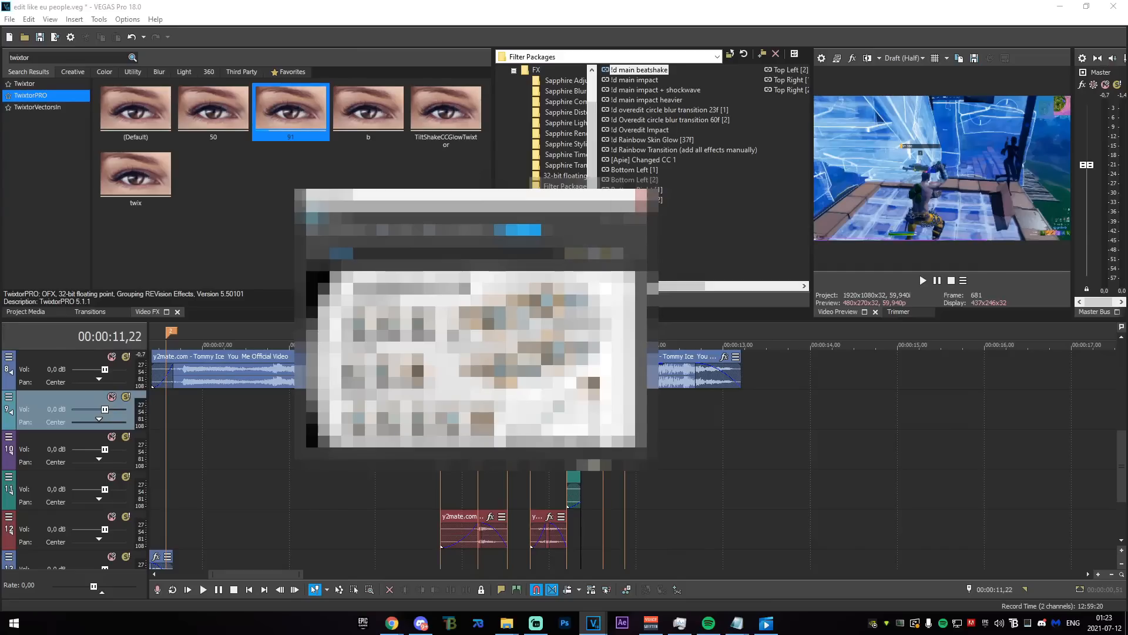
pyautogui.click(641, 200)
pyautogui.click(9, 437)
pyautogui.click(41, 500)
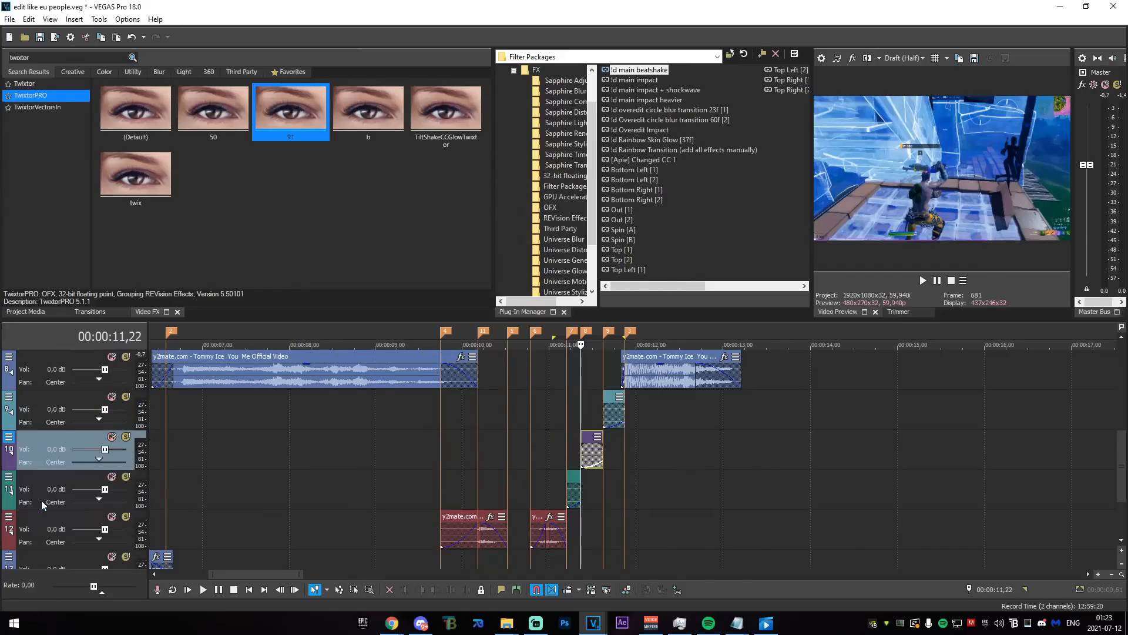
pyautogui.click(641, 200)
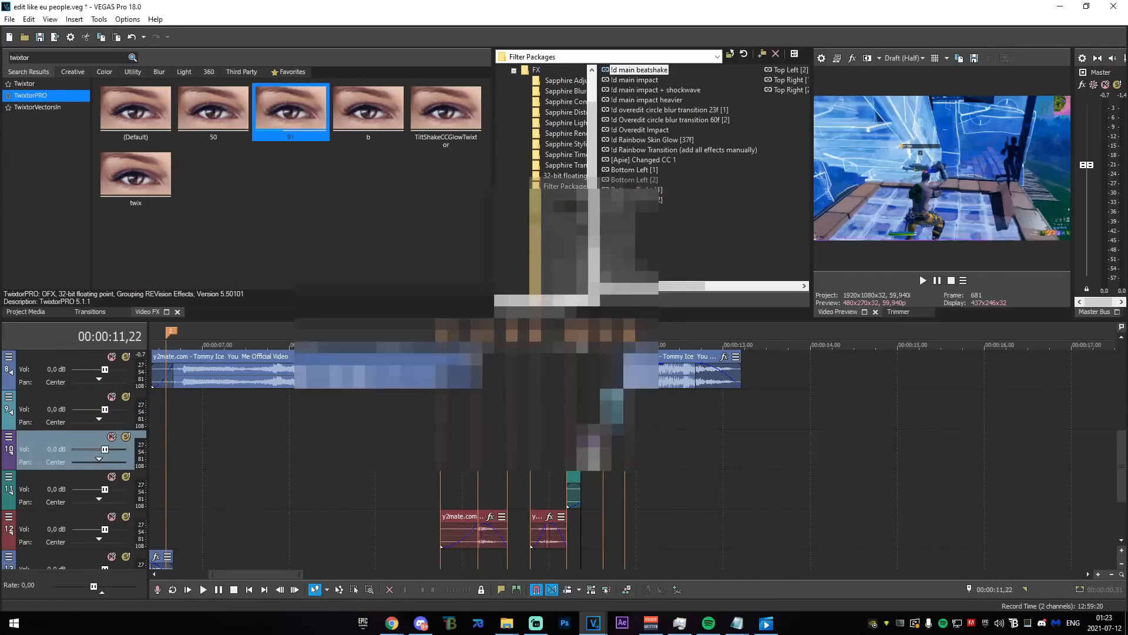
# - Add the audio plug-in to the track 11 effect chain and load the saved preset
pyautogui.click(8, 477)
pyautogui.click(33, 404)
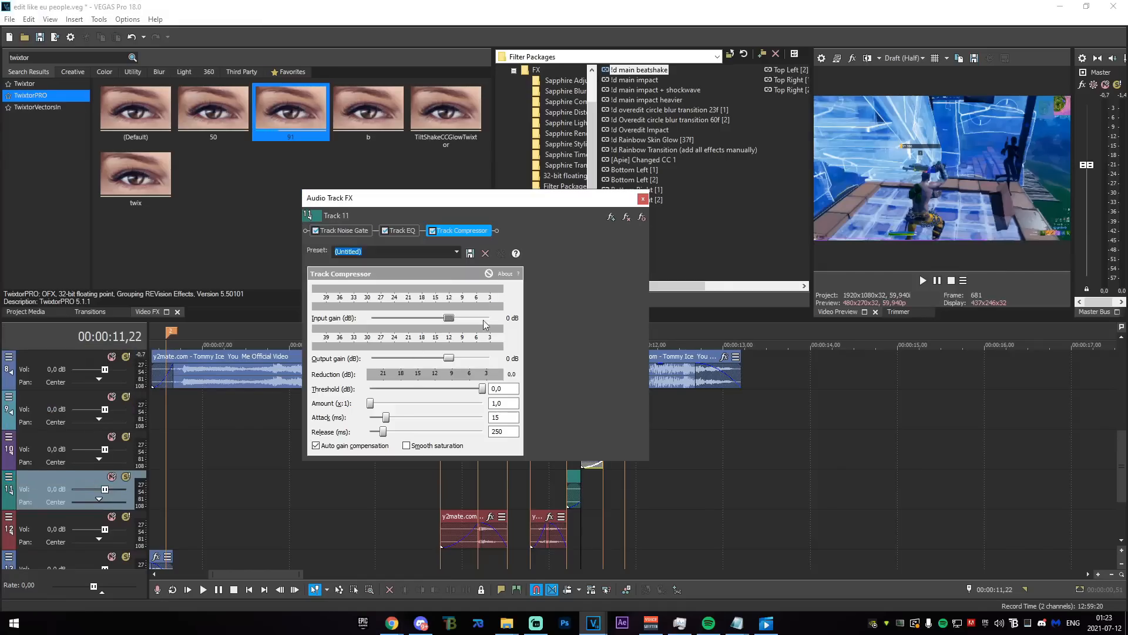
pyautogui.click(612, 218)
pyautogui.click(316, 185)
pyautogui.click(911, 184)
pyautogui.click(912, 149)
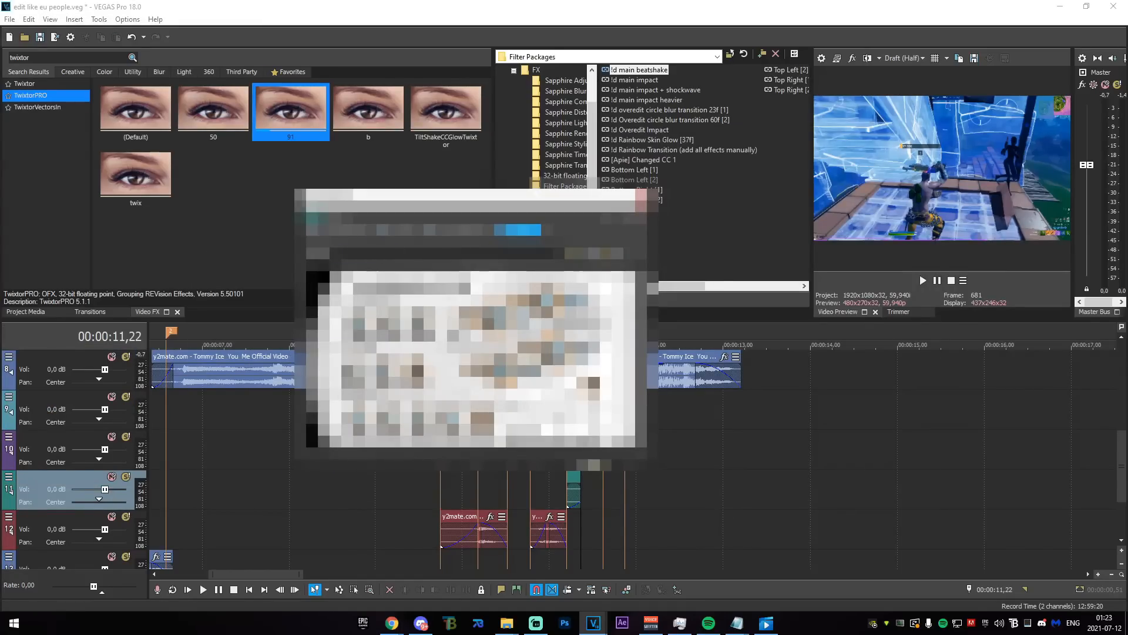
pyautogui.click(585, 253)
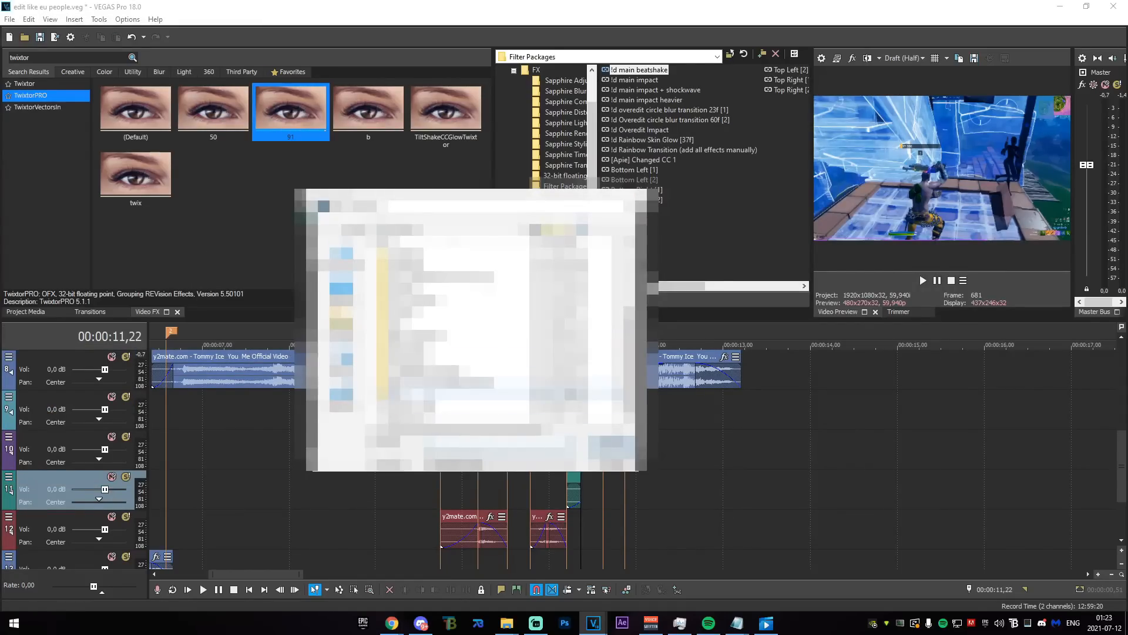
pyautogui.doubleClick(470, 415)
pyautogui.click(642, 195)
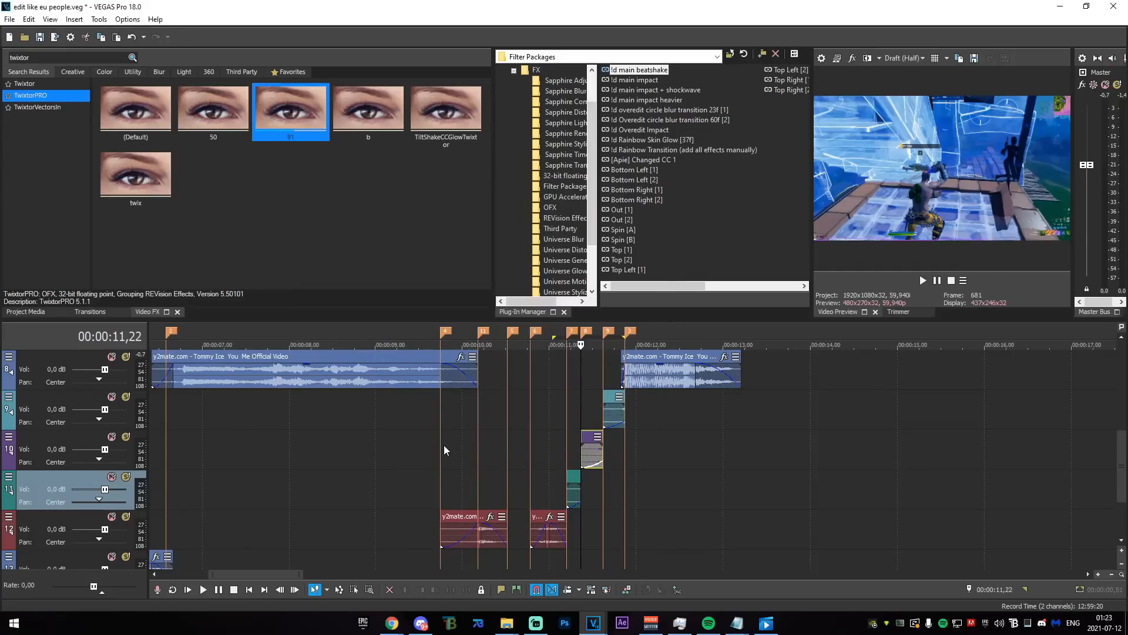
pyautogui.click(443, 445)
pyautogui.scroll(-2, 441, 449)
pyautogui.click(10, 517)
pyautogui.click(26, 493)
pyautogui.click(638, 386)
pyautogui.click(10, 518)
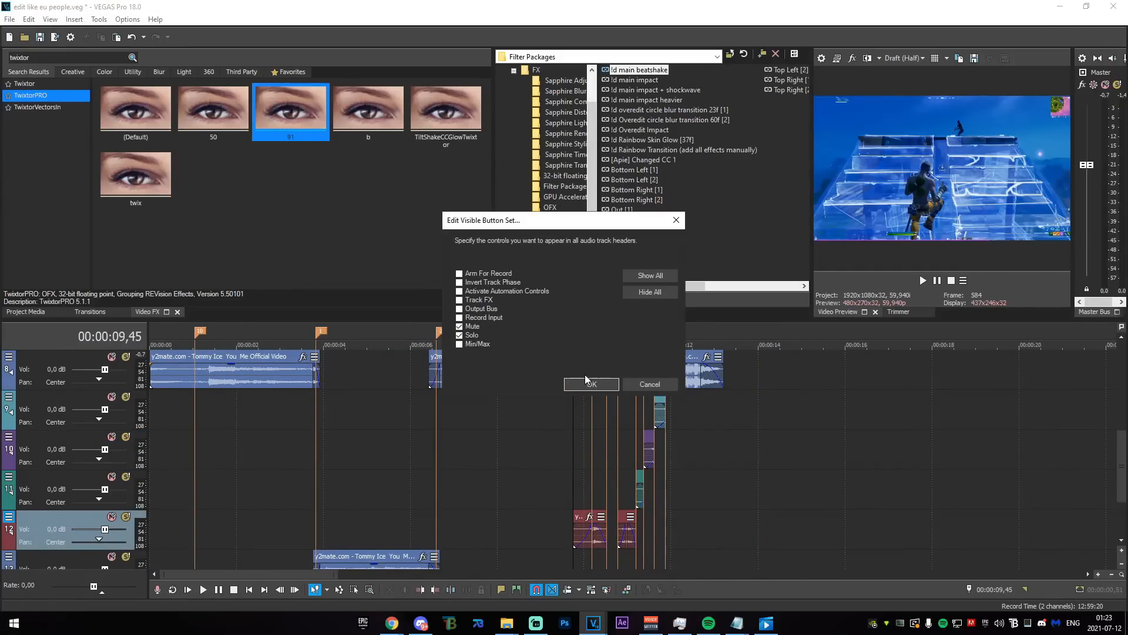
pyautogui.click(585, 381)
pyautogui.click(9, 517)
pyautogui.click(55, 444)
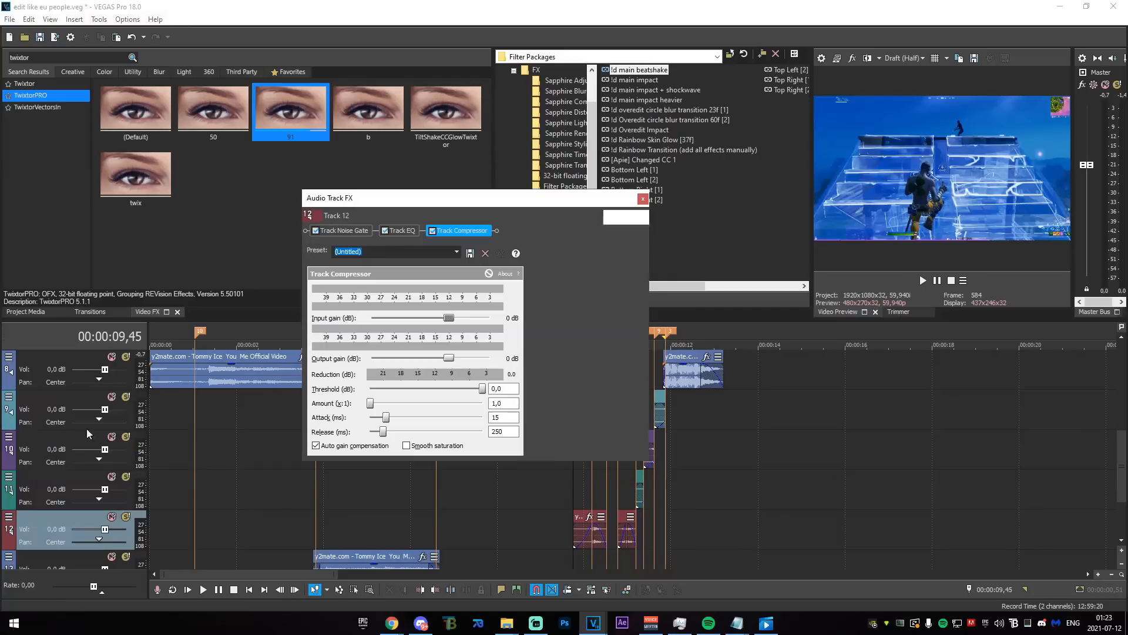
pyautogui.click(617, 217)
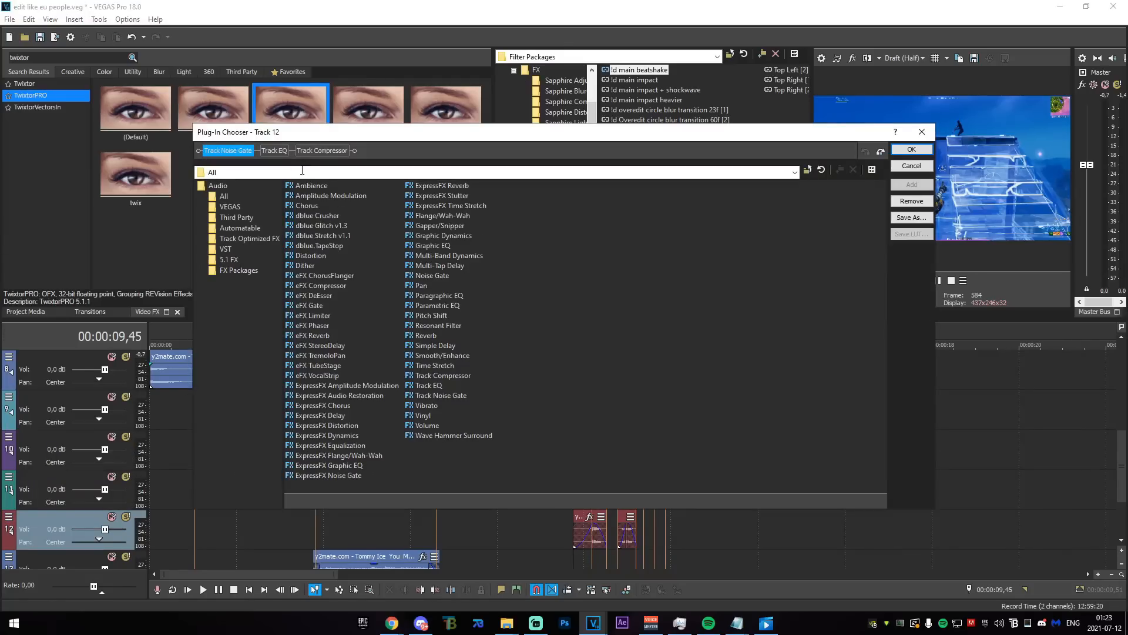
pyautogui.click(912, 149)
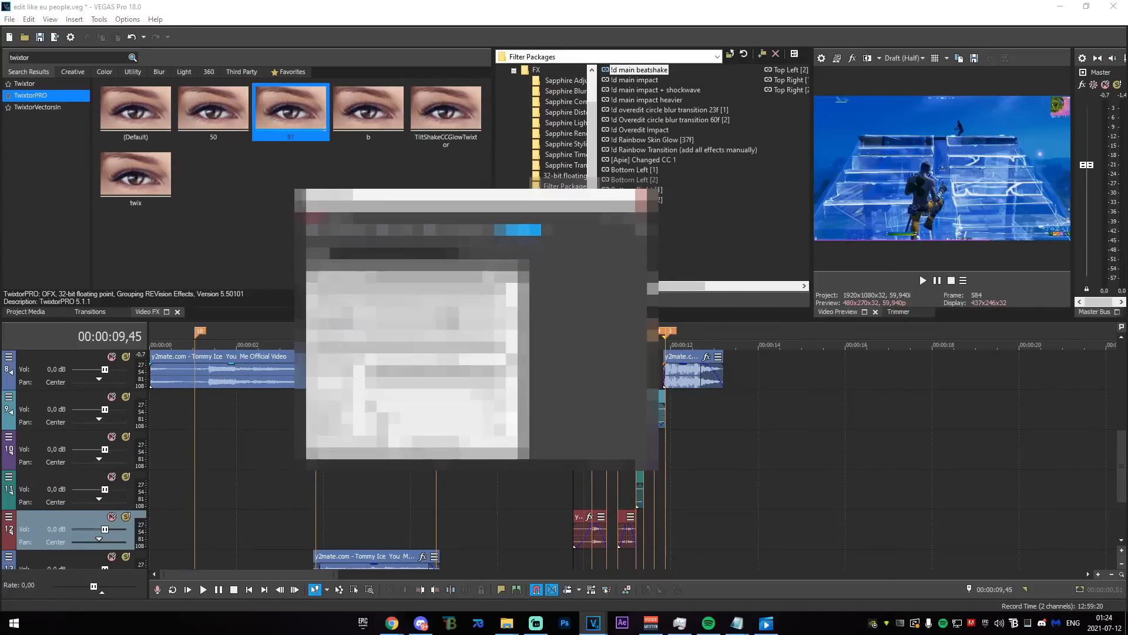
pyautogui.click(643, 197)
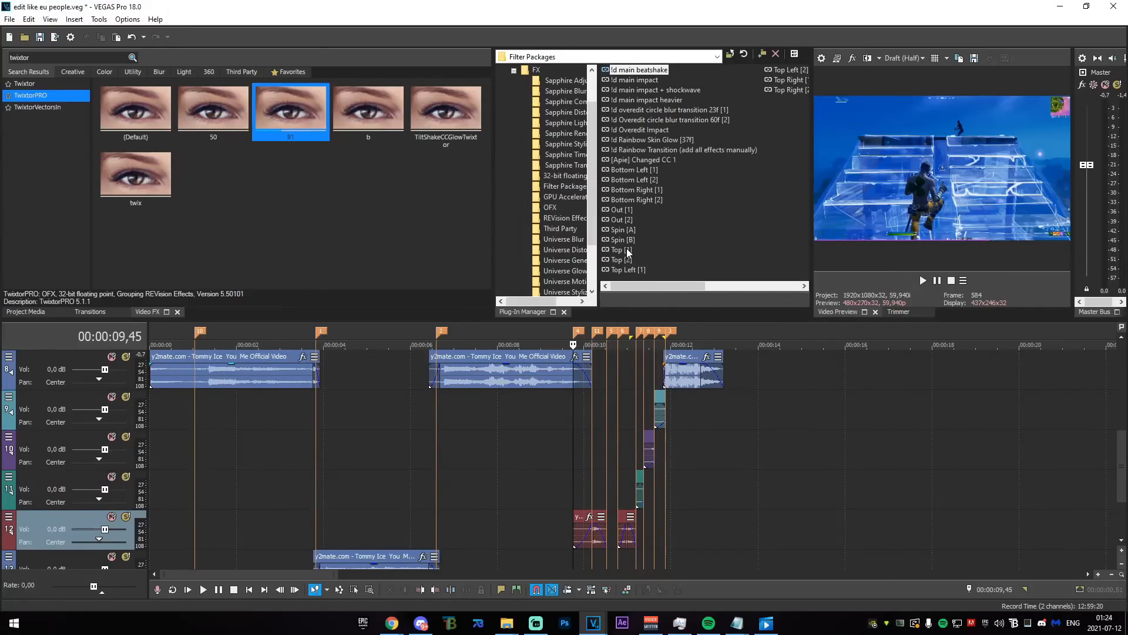
# - Bring the Overedit_Buildup_1 sound into the timeline and place it on a new track 14 below the short music sections
pyautogui.moveTo(1121, 479)
pyautogui.mouseDown()
pyautogui.moveTo(1120, 507)
pyautogui.moveTo(1112, 467)
pyautogui.mouseUp()
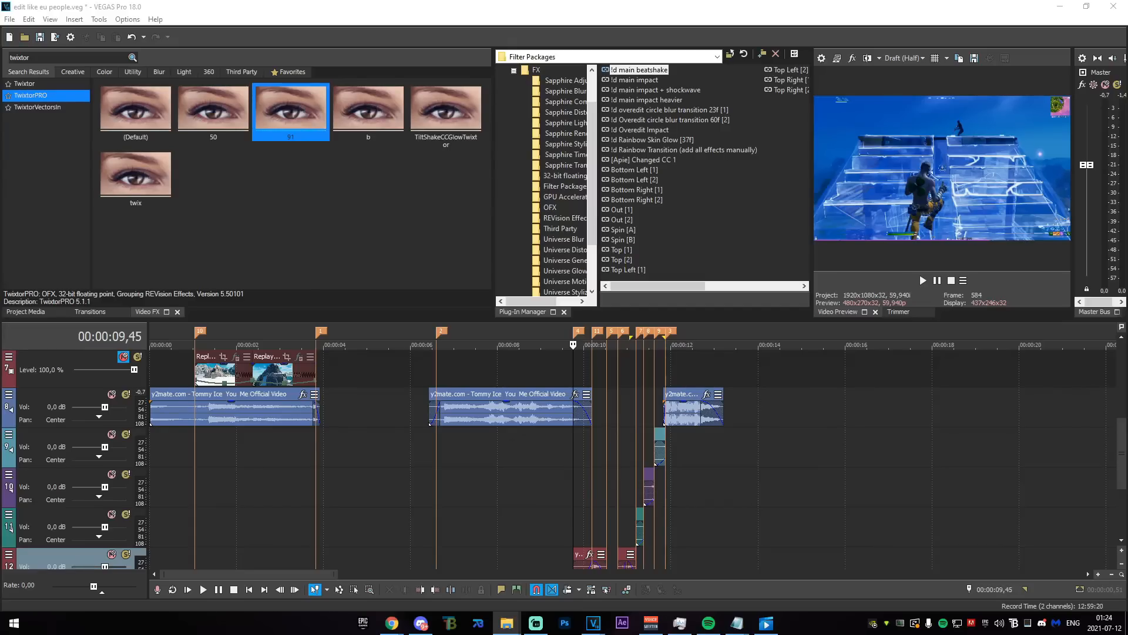
pyautogui.moveTo(1118, 439); pyautogui.dragTo(1118, 464)
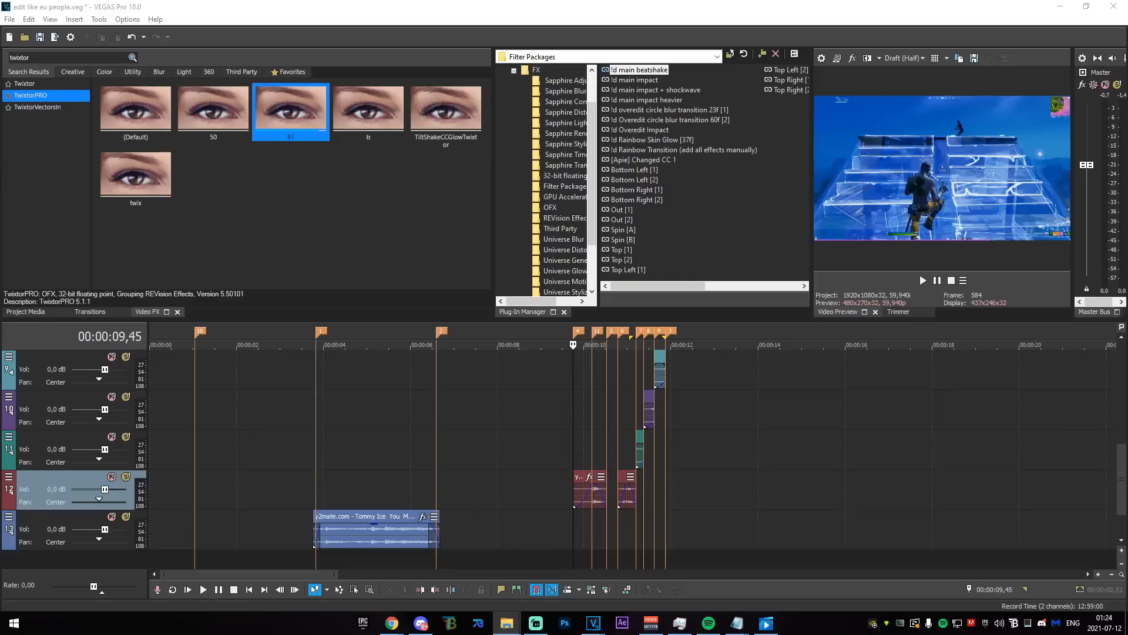
pyautogui.moveTo(722, 517); pyautogui.dragTo(626, 542)
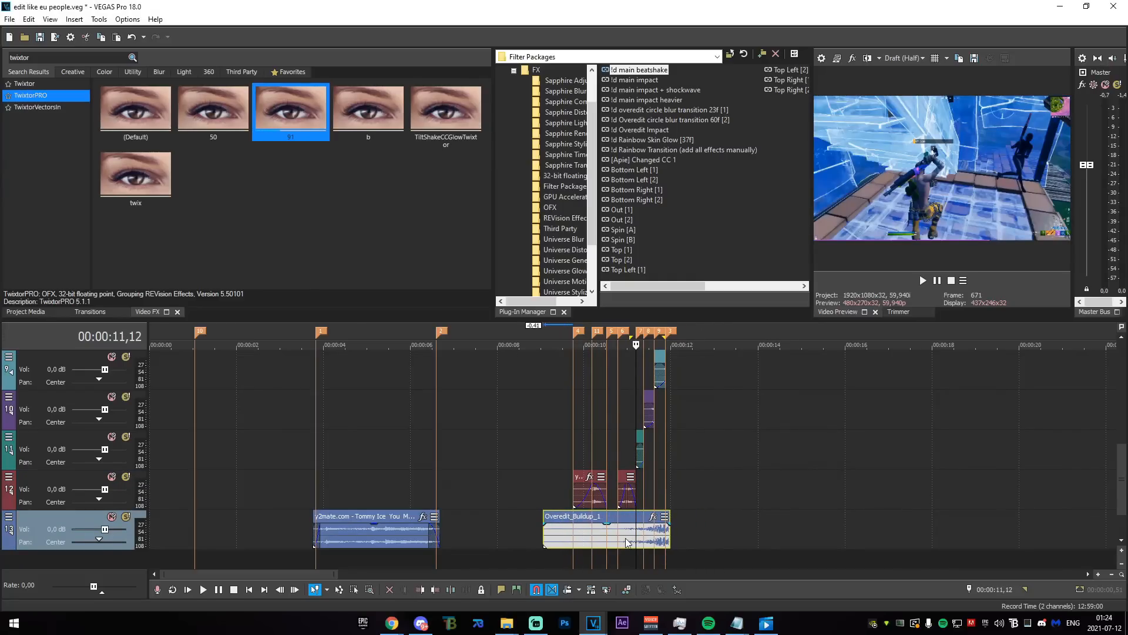
pyautogui.click(627, 541)
pyautogui.scroll(2, 628, 542)
pyautogui.click(711, 538)
pyautogui.scroll(-1, 712, 537)
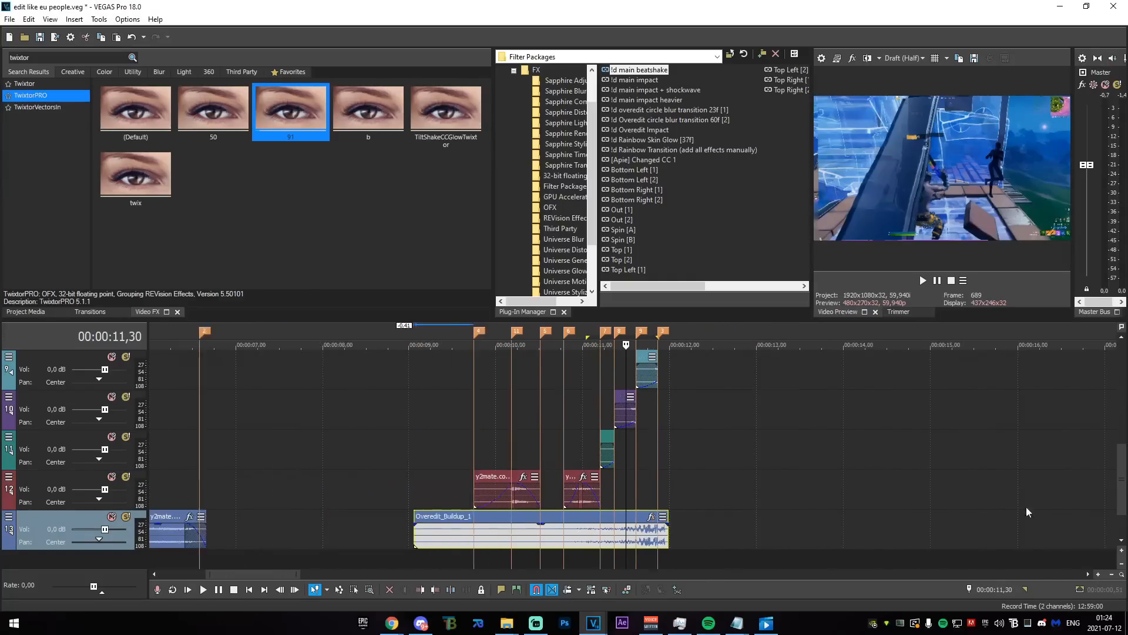
pyautogui.scroll(-2, 1026, 507)
pyautogui.click(1121, 540)
pyautogui.moveTo(607, 500); pyautogui.dragTo(619, 535)
pyautogui.click(619, 535)
# - Solo track 14, preview the Overedit_Buildup_1 sound and slide it earlier to line its buildup up with the markers
pyautogui.scroll(1, 617, 537)
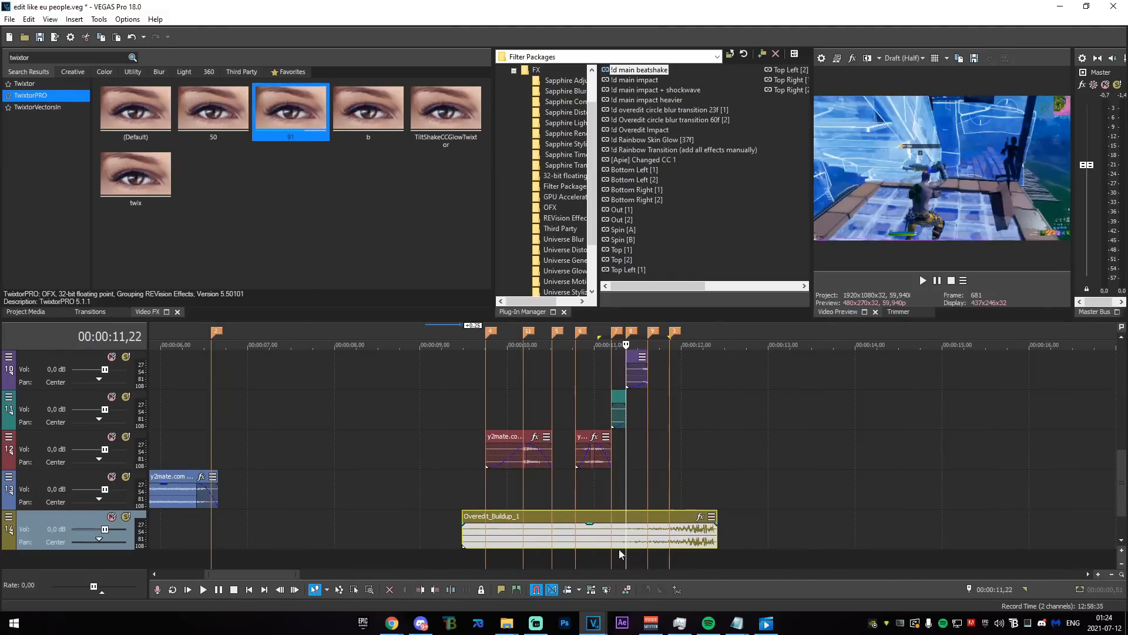
pyautogui.click(636, 550)
pyautogui.moveTo(603, 551); pyautogui.dragTo(655, 551)
pyautogui.click(125, 516)
pyautogui.click(435, 543)
pyautogui.press('space')
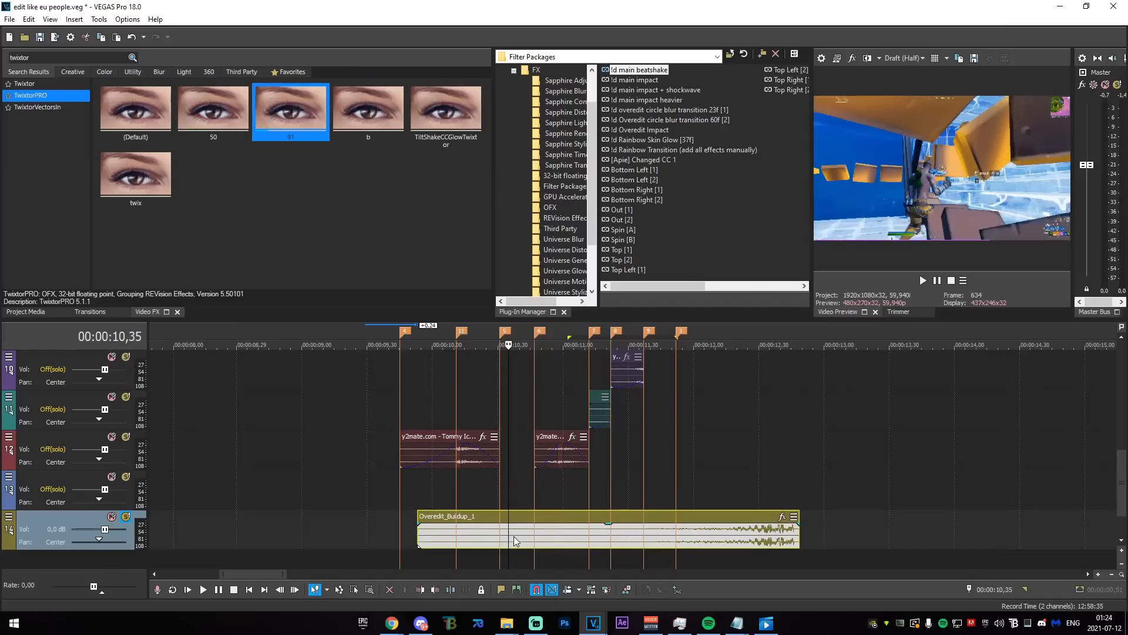
pyautogui.moveTo(526, 534); pyautogui.dragTo(453, 533)
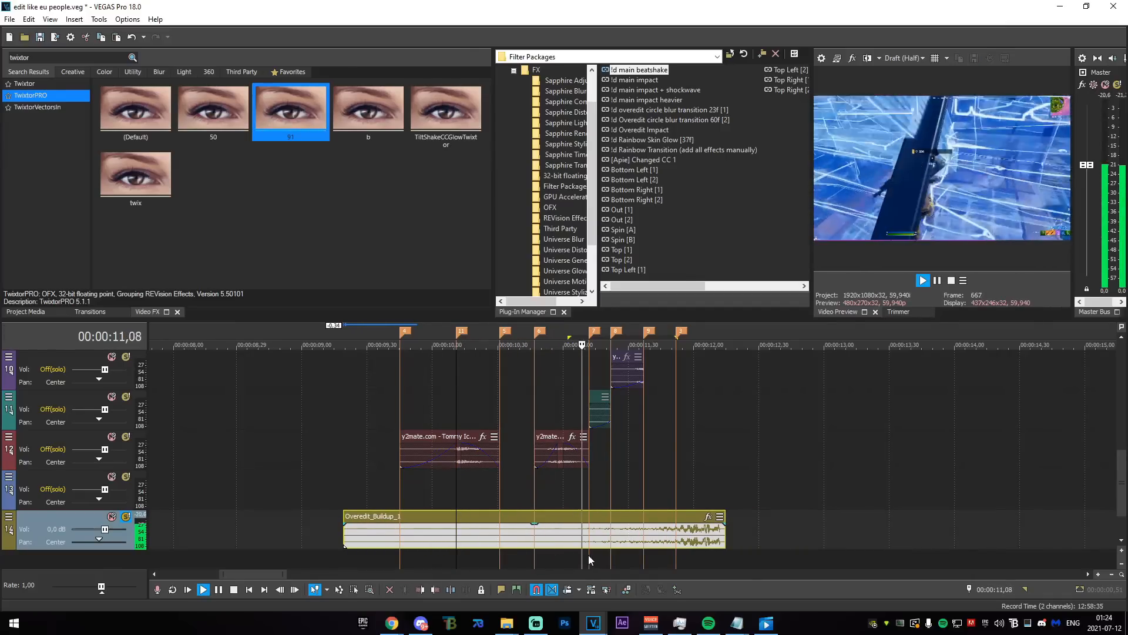
pyautogui.press('space')
# - Split Overedit_Buildup_1 at the 00:00:11,52 marker and delete the remainder after the split
pyautogui.moveTo(611, 497); pyautogui.dragTo(678, 498)
pyautogui.click(682, 528)
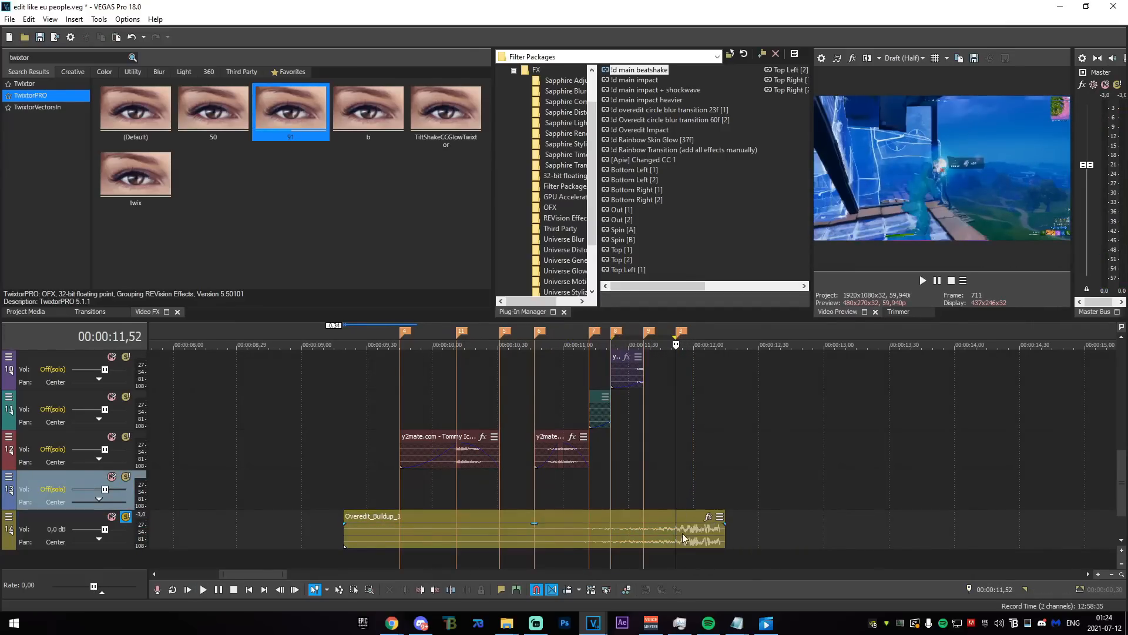
pyautogui.scroll(3, 677, 539)
pyautogui.moveTo(682, 539); pyautogui.dragTo(684, 538)
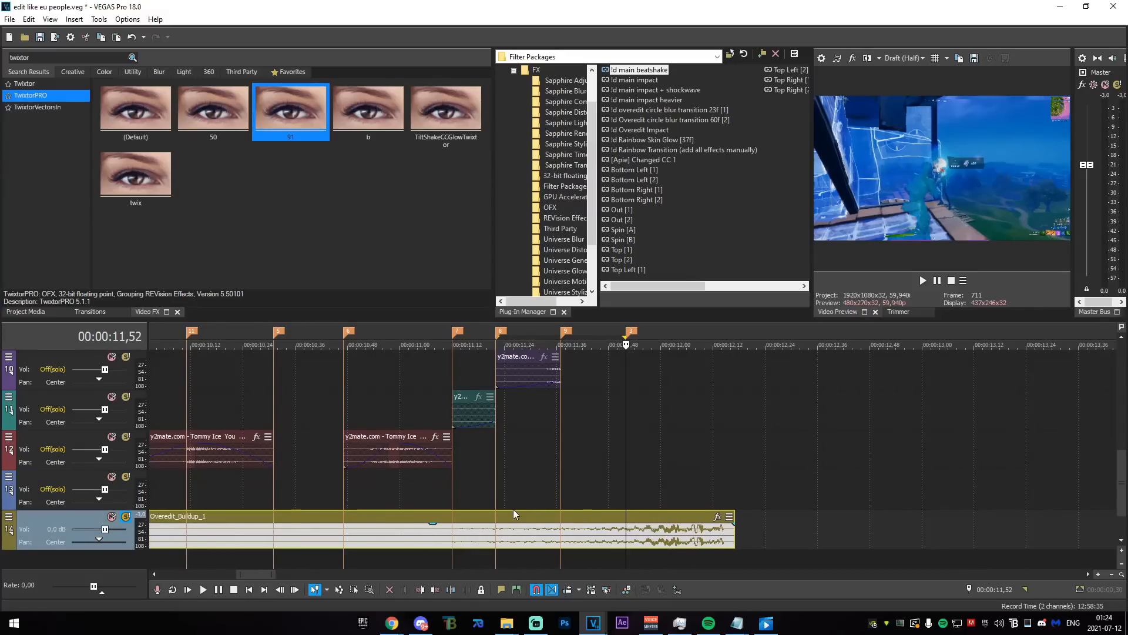
pyautogui.press('s')
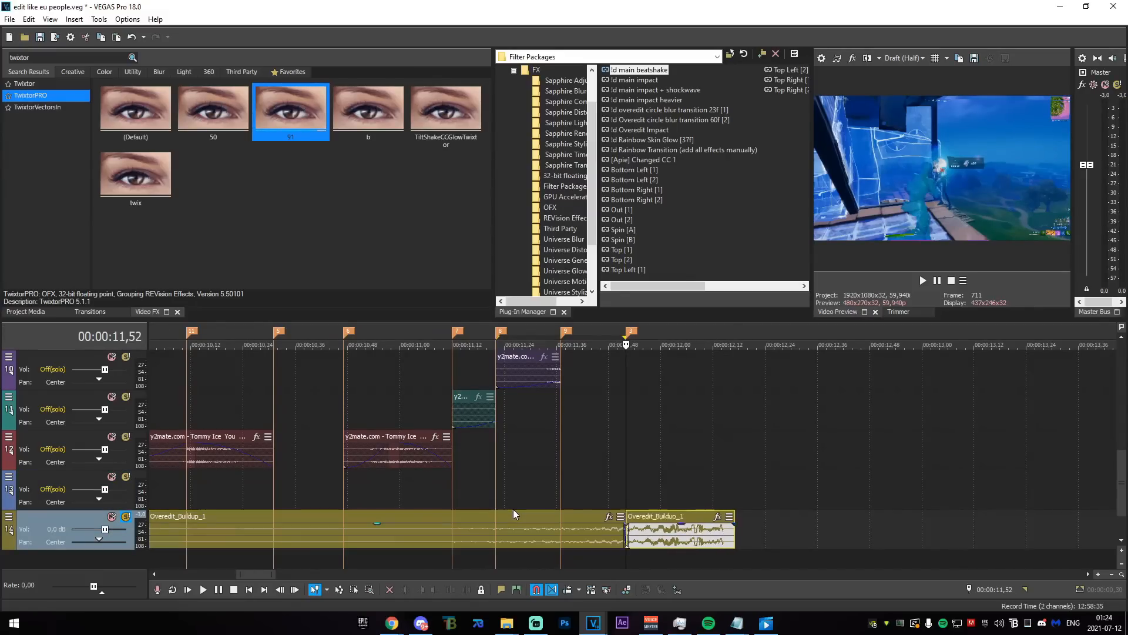
pyautogui.press('Delete')
# - Add the audio plug-in to the effect chain of buildup track 14 and load the saved preset
pyautogui.scroll(-3, 536, 533)
pyautogui.click(10, 515)
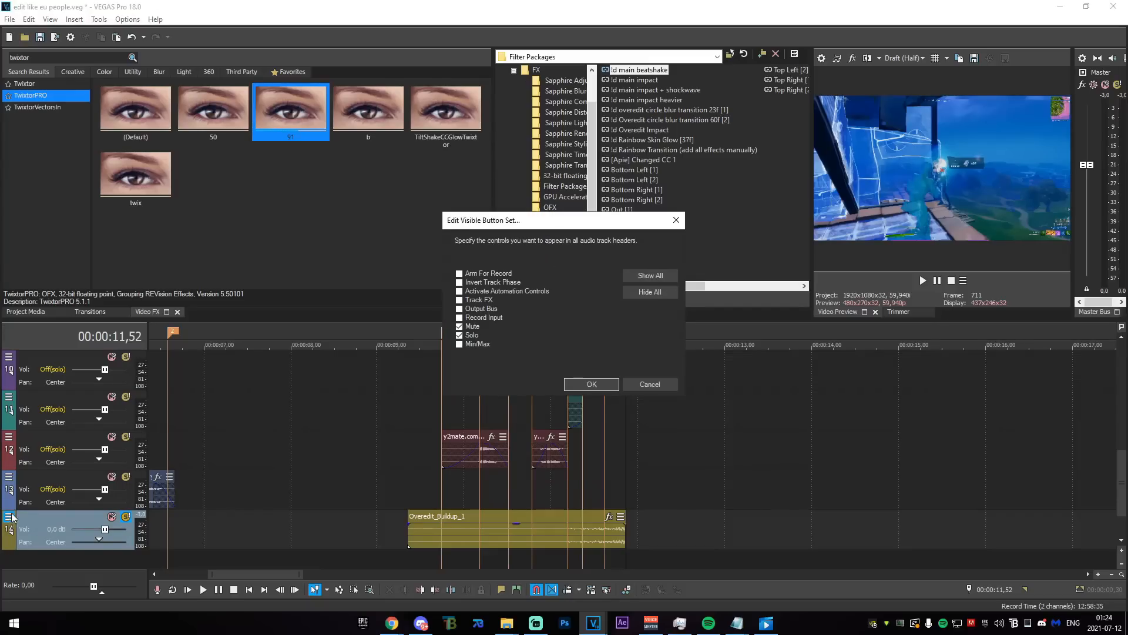
pyautogui.click(657, 387)
pyautogui.click(9, 516)
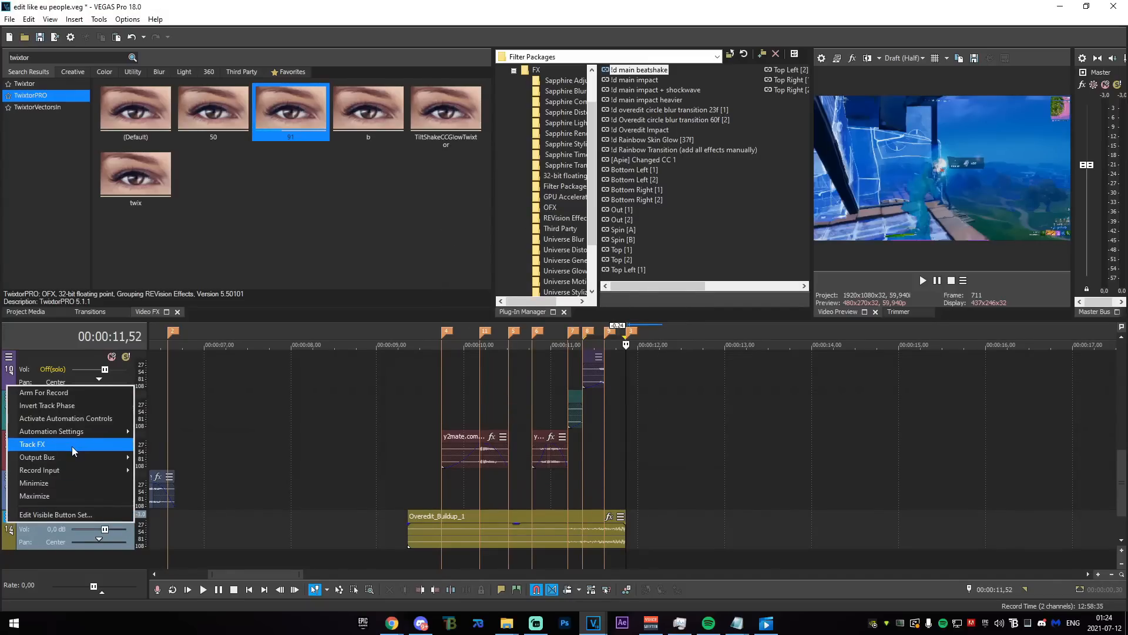
pyautogui.click(71, 446)
pyautogui.click(609, 217)
pyautogui.click(311, 185)
pyautogui.click(911, 184)
pyautogui.click(912, 149)
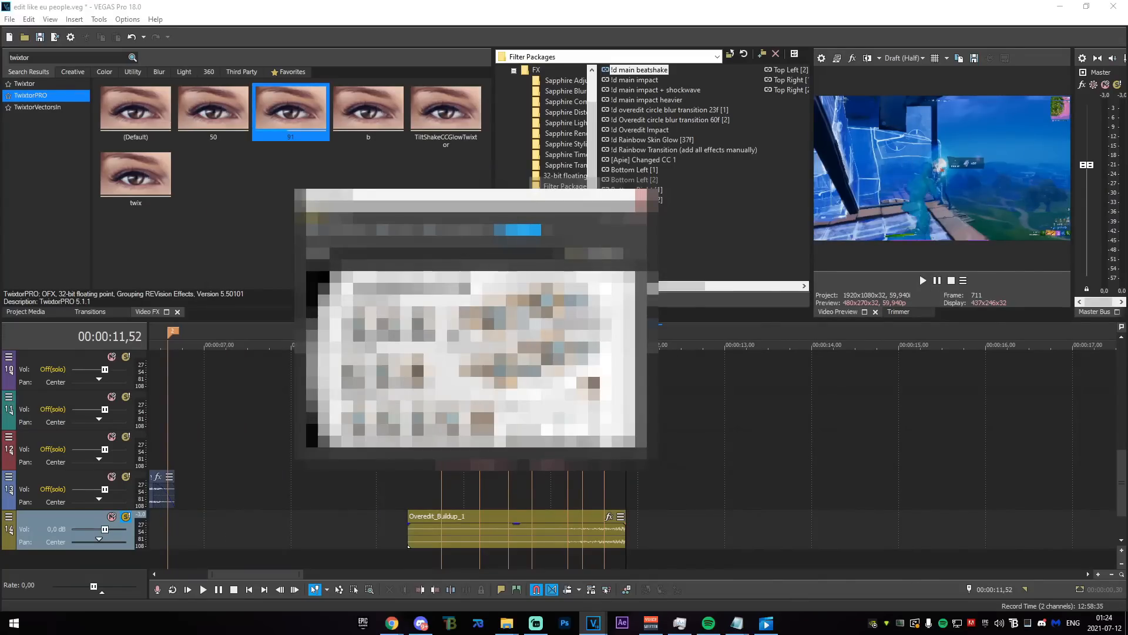
pyautogui.click(572, 254)
pyautogui.scroll(-3, 470, 301)
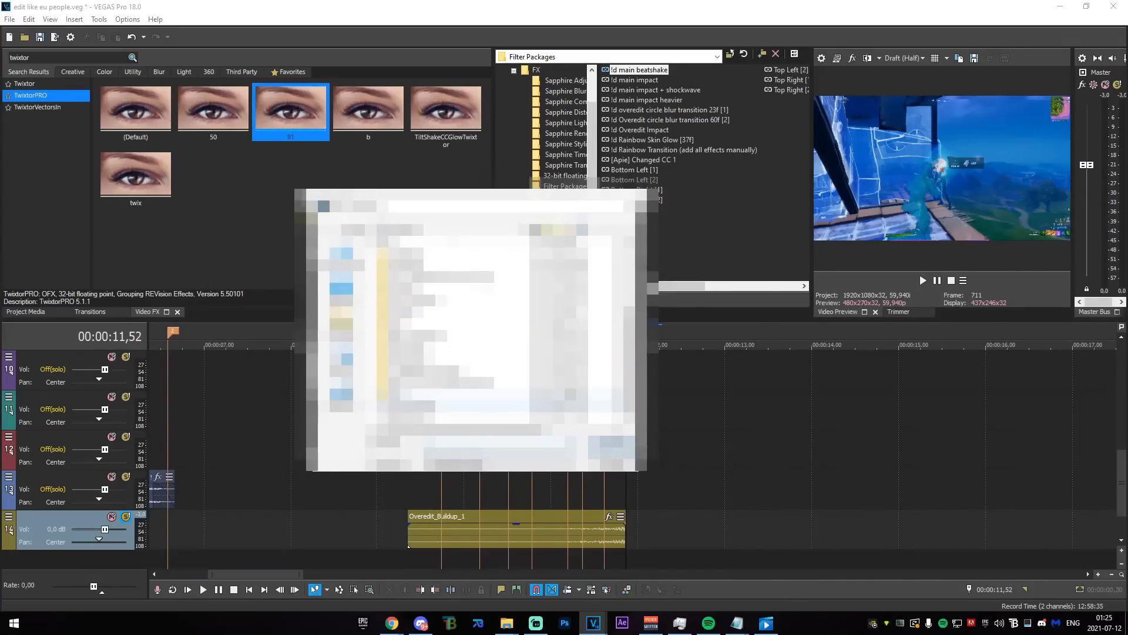
pyautogui.click(447, 414)
pyautogui.click(612, 446)
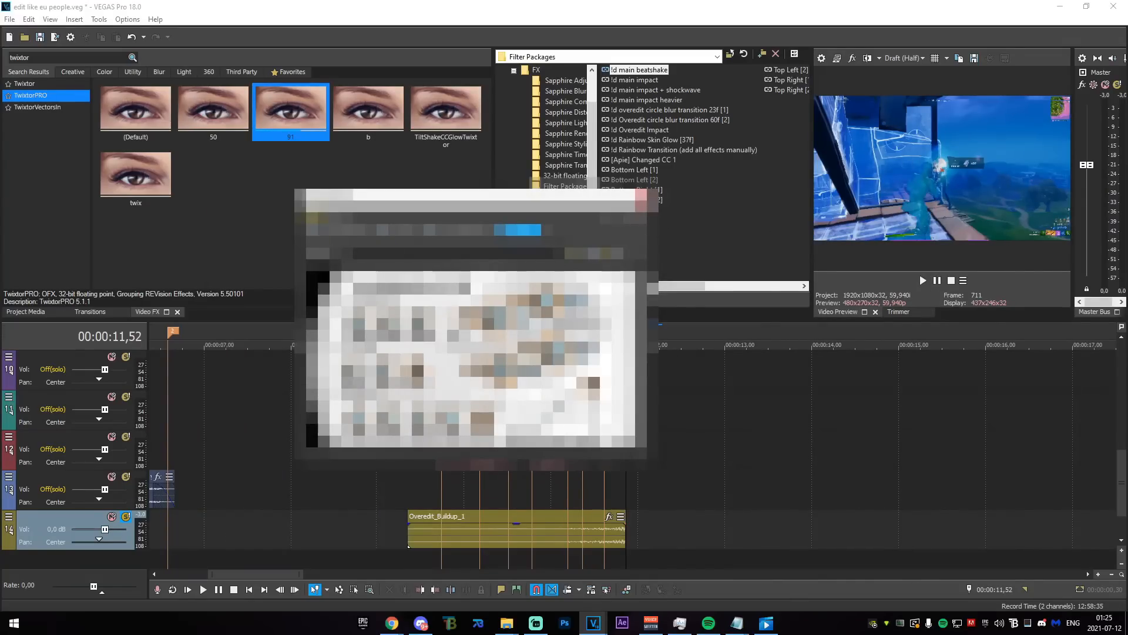
pyautogui.click(640, 200)
# - Trim the start of Overedit_Buildup_1 to marker 11 and fade it in across its full length
pyautogui.moveTo(434, 487); pyautogui.dragTo(591, 489)
pyautogui.moveTo(408, 537); pyautogui.dragTo(675, 534)
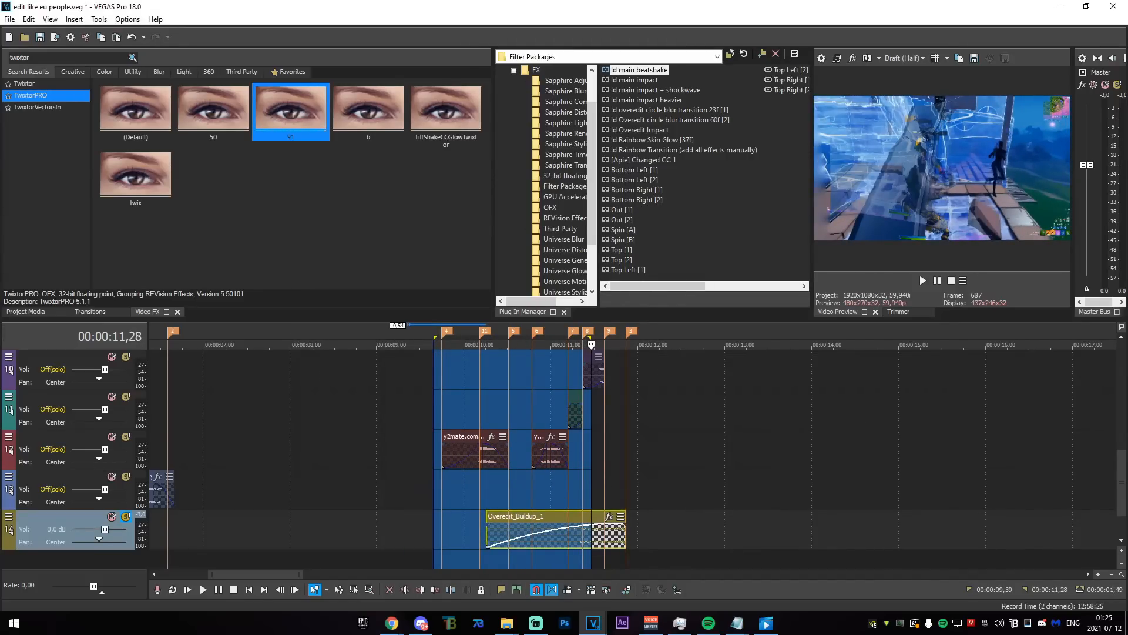
# - Bring the Crisp Pump Kill sound onto a new track 15, starting around the end of Overedit_Buildup_1
pyautogui.hotkey('alt', 'Tab')
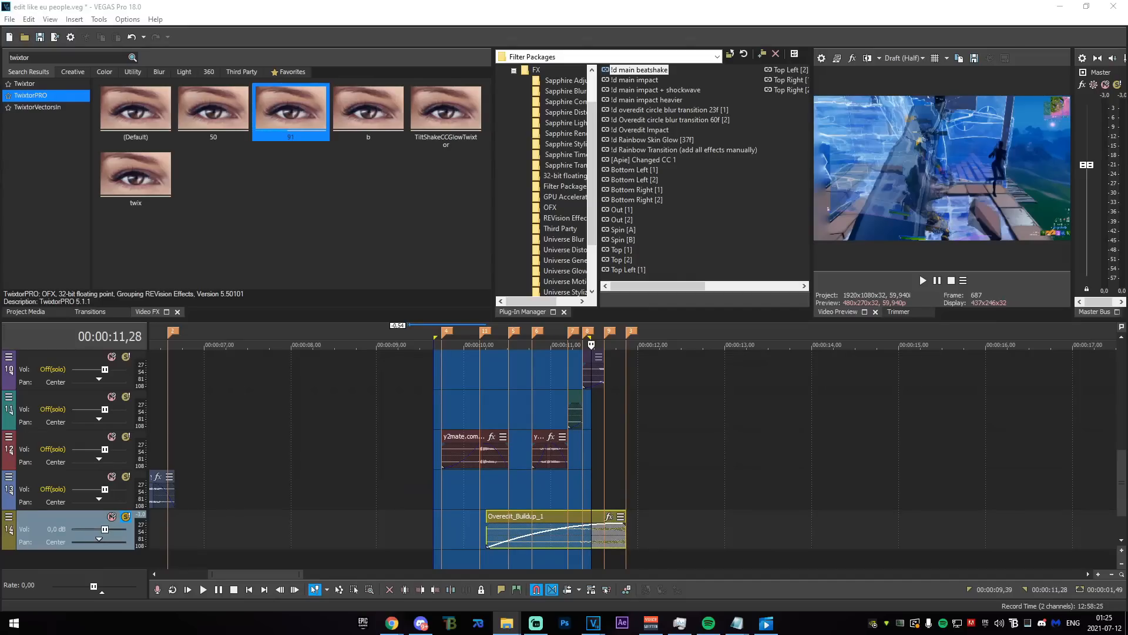
pyautogui.moveTo(964, 367); pyautogui.dragTo(643, 539)
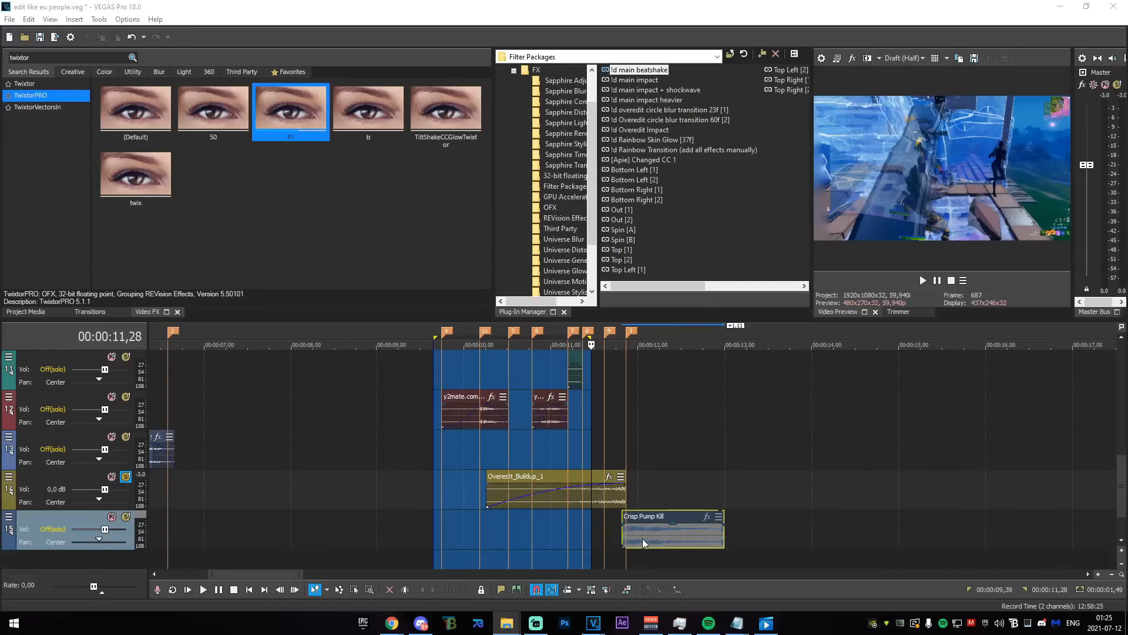
# - Align the start of Crisp Pump Kill with the end of Overedit_Buildup_1 and preview the transition
pyautogui.click(140, 495)
pyautogui.click(425, 531)
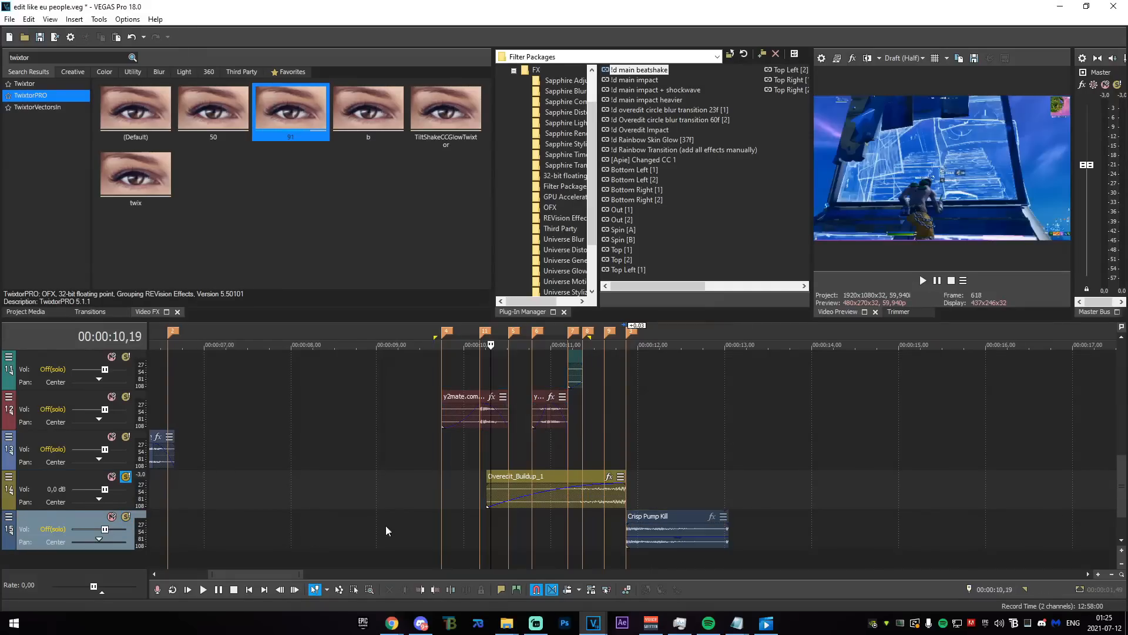
pyautogui.moveTo(582, 547); pyautogui.dragTo(645, 541)
# - Split the last edit like eu people 4 clip at 00:00:11,52 and apply the !d main impact package to the second part
pyautogui.moveTo(1125, 474); pyautogui.dragTo(1125, 361)
pyautogui.click(576, 413)
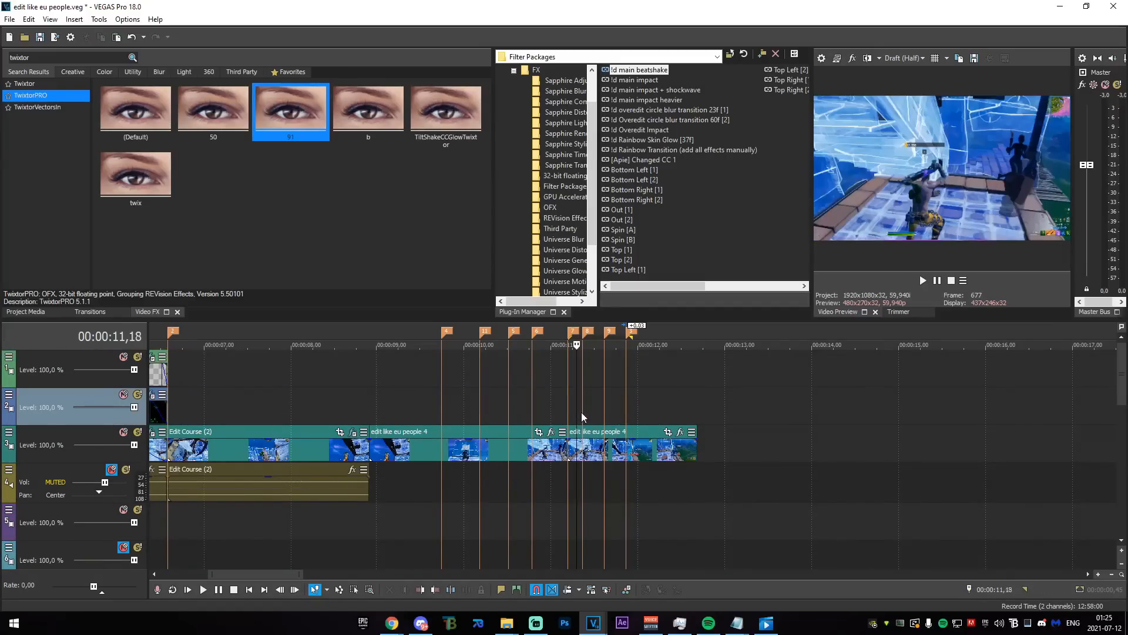
pyautogui.scroll(4, 609, 401)
pyautogui.moveTo(587, 403); pyautogui.dragTo(600, 404)
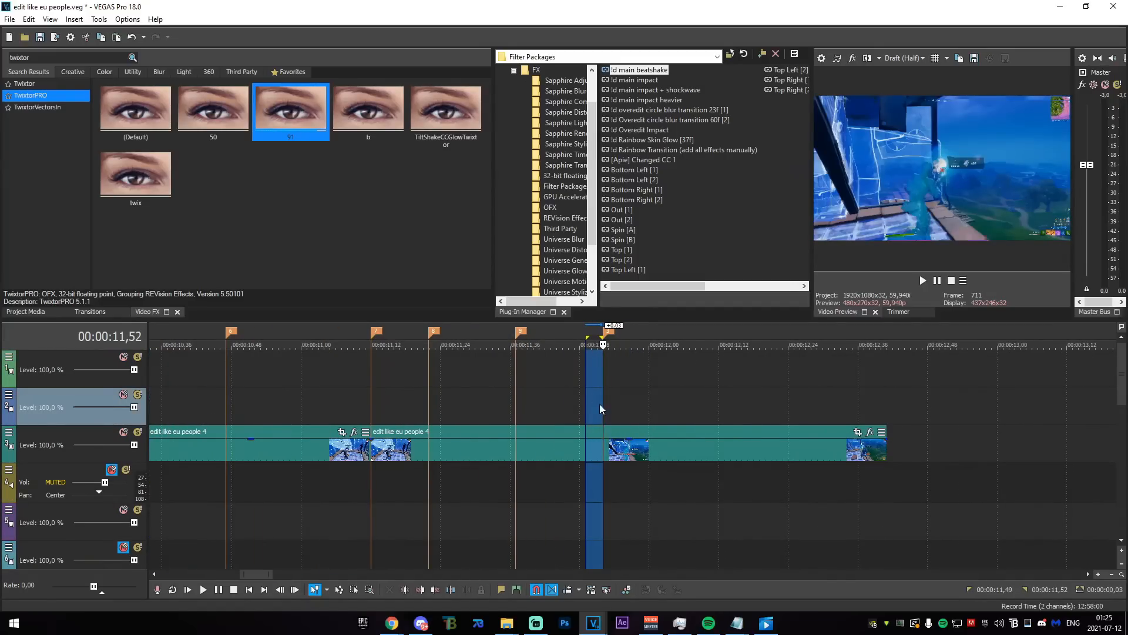
pyautogui.click(606, 449)
pyautogui.press('s')
pyautogui.moveTo(637, 80); pyautogui.dragTo(686, 443)
pyautogui.click(434, 15)
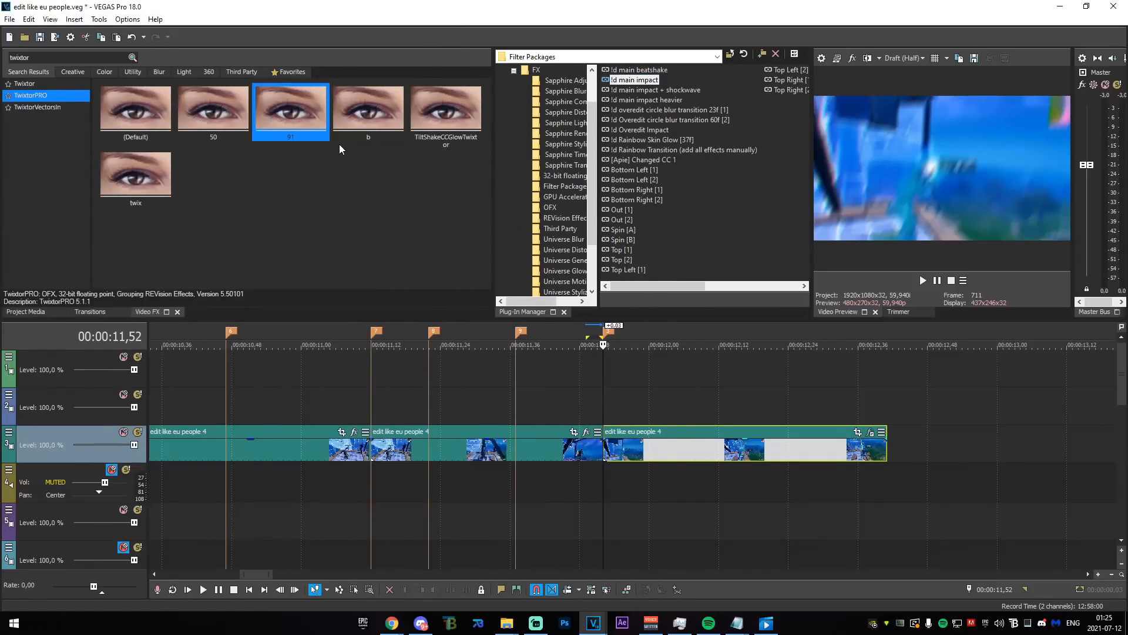
# - Search the video effects for "bcc ri" and add BCC Ripple with the yarn preset to the final edit like eu people 4 clip
pyautogui.click(12, 57)
pyautogui.write('bcc ri')
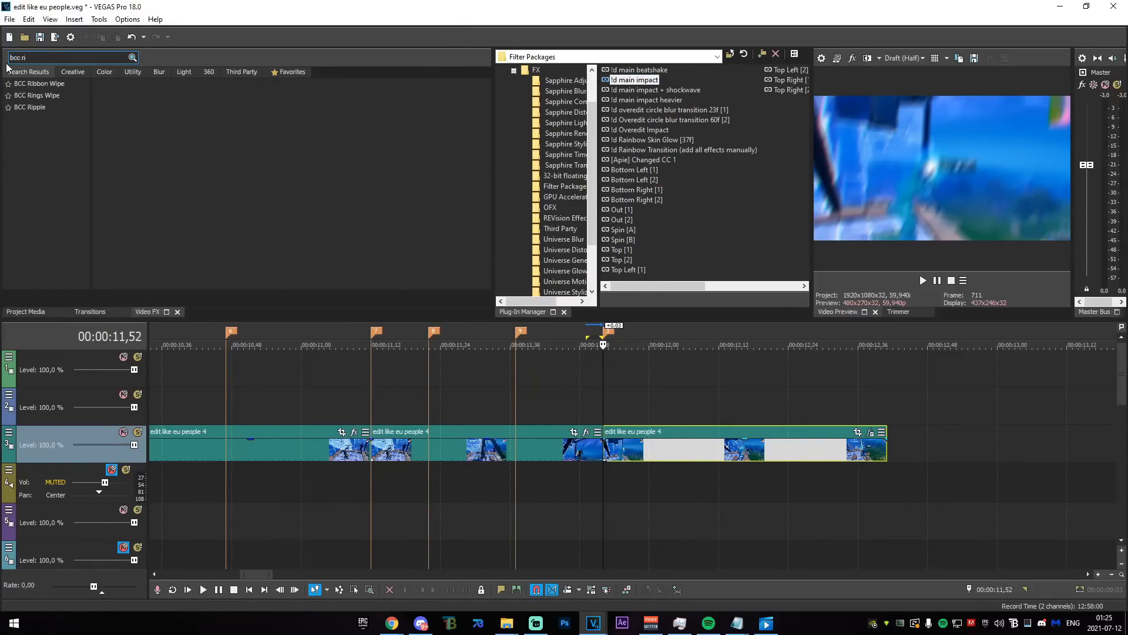
pyautogui.click(29, 107)
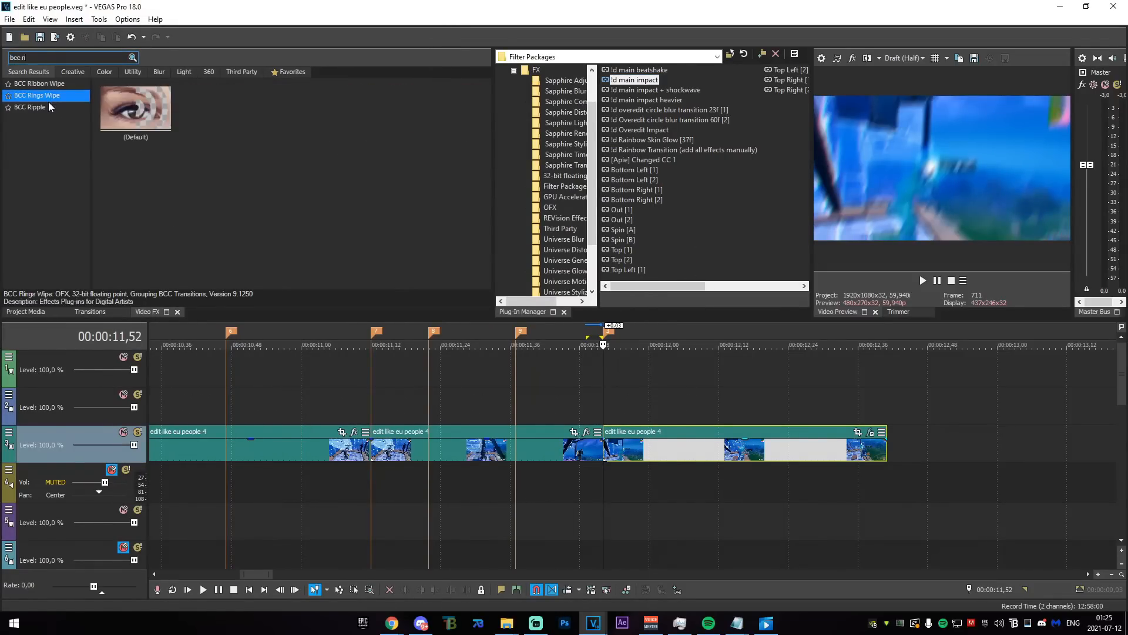
pyautogui.moveTo(213, 110); pyautogui.dragTo(654, 448)
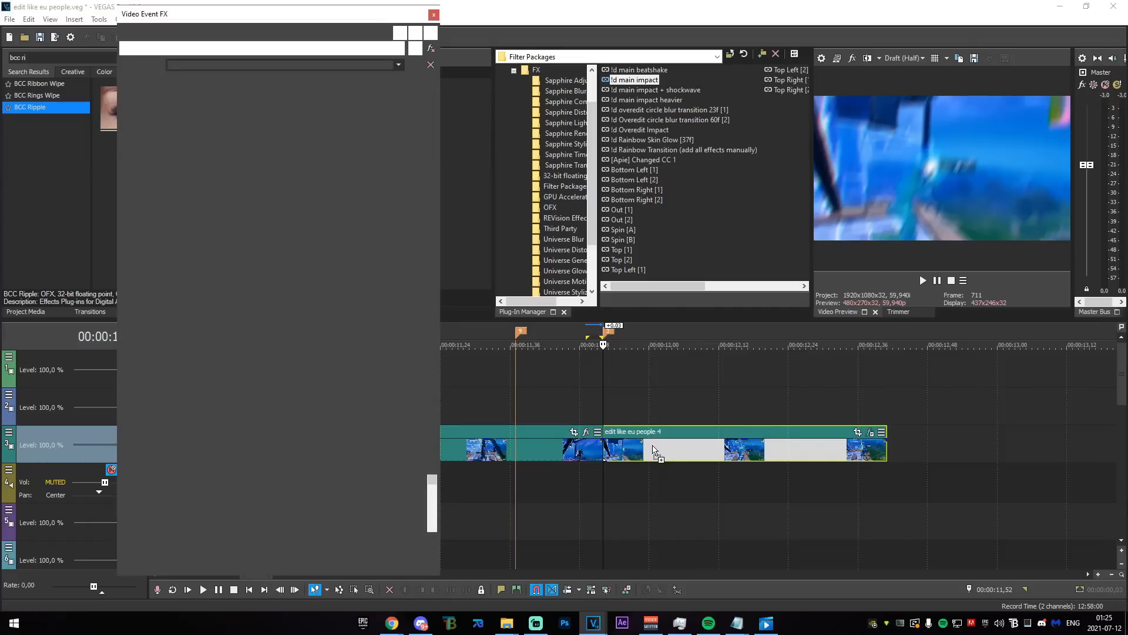
pyautogui.moveTo(437, 192); pyautogui.dragTo(444, 270)
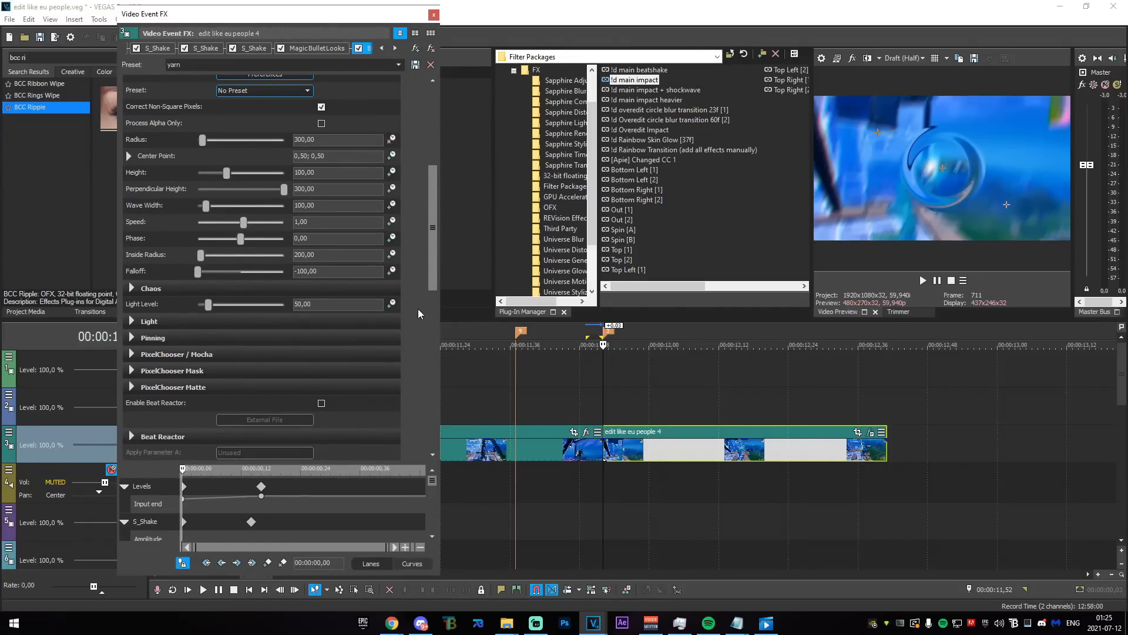
# - Animate the ripple from the clip start, keyframing Radius to 1200 and Inside Radius to 1100 at 00:00:00,25, and scrub the result
pyautogui.moveTo(607, 408); pyautogui.dragTo(747, 413)
pyautogui.moveTo(328, 142); pyautogui.dragTo(216, 143)
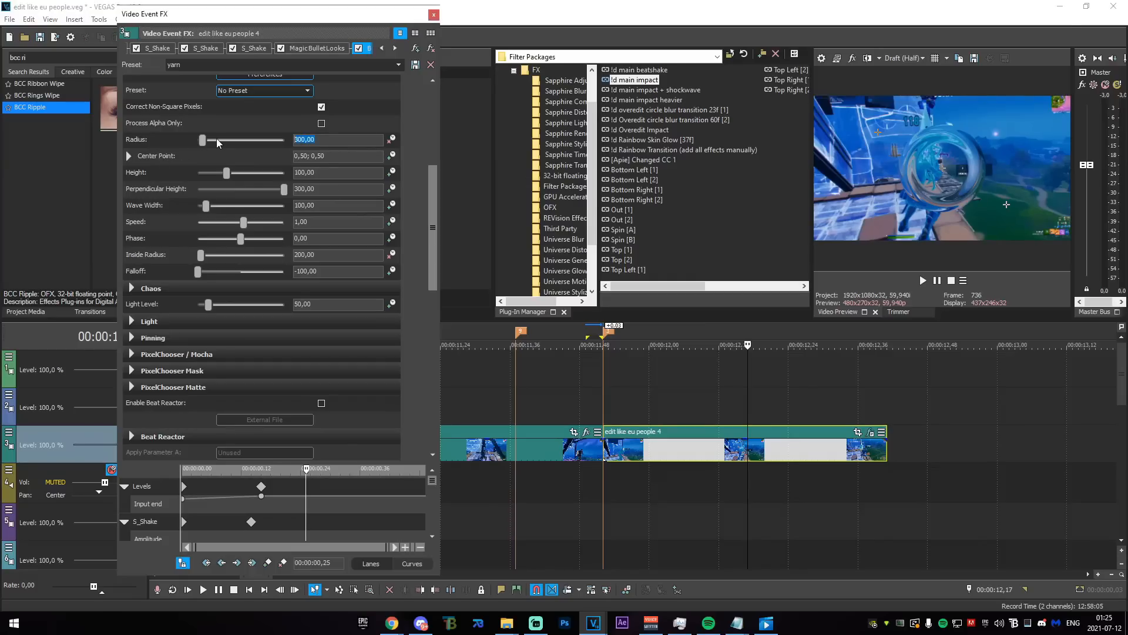
pyautogui.click(340, 258)
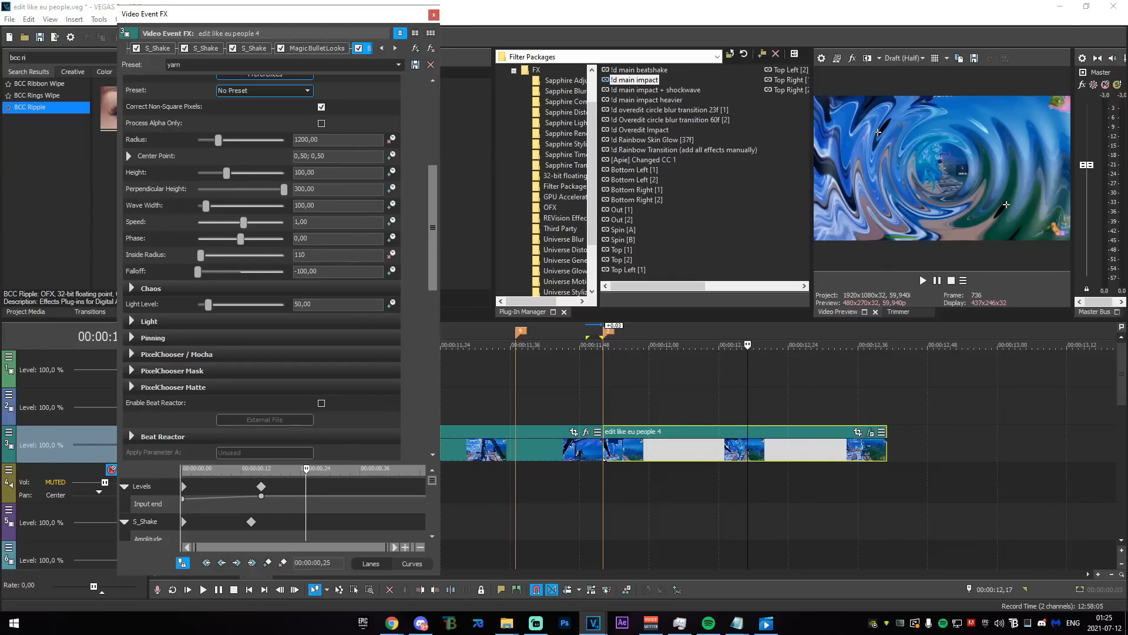
pyautogui.moveTo(574, 407); pyautogui.dragTo(752, 412)
pyautogui.click(759, 411)
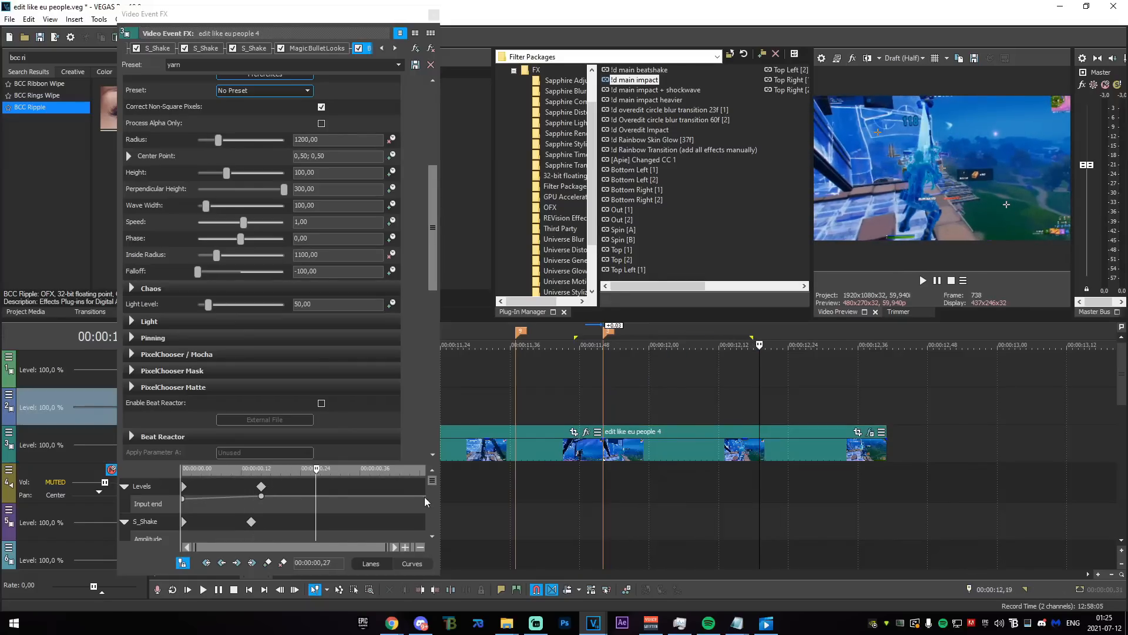
# - Change the interpolation of the first Radius and Inside Radius keyframes of BCC Ripple
pyautogui.moveTo(429, 480); pyautogui.dragTo(430, 534)
pyautogui.click(184, 529)
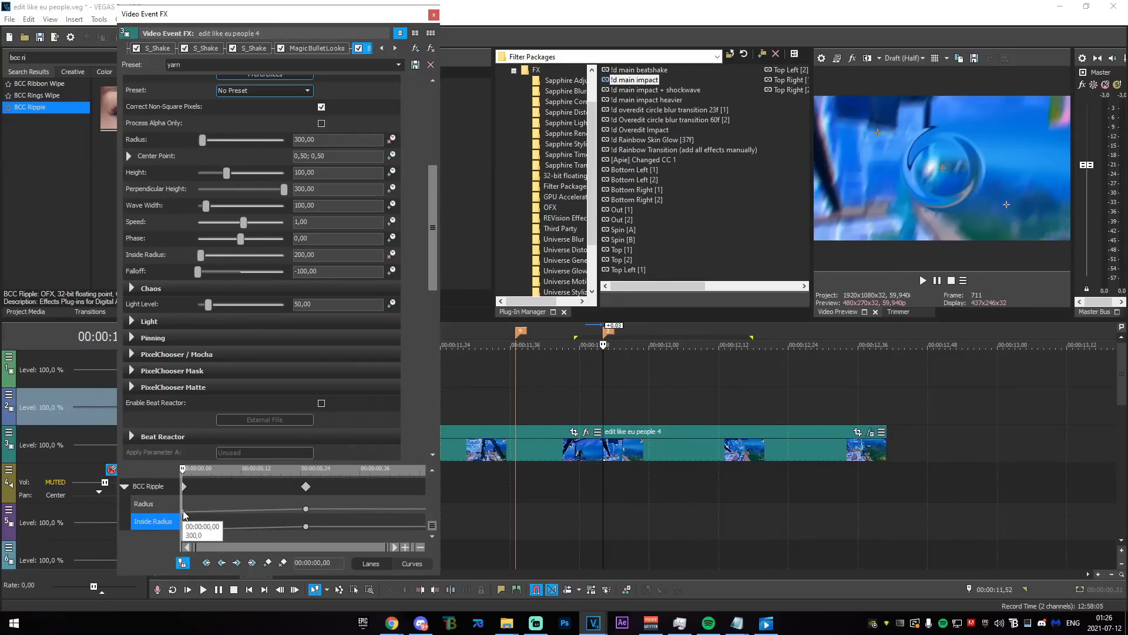
pyautogui.click(184, 512)
pyautogui.rightClick(184, 513)
pyautogui.click(246, 451)
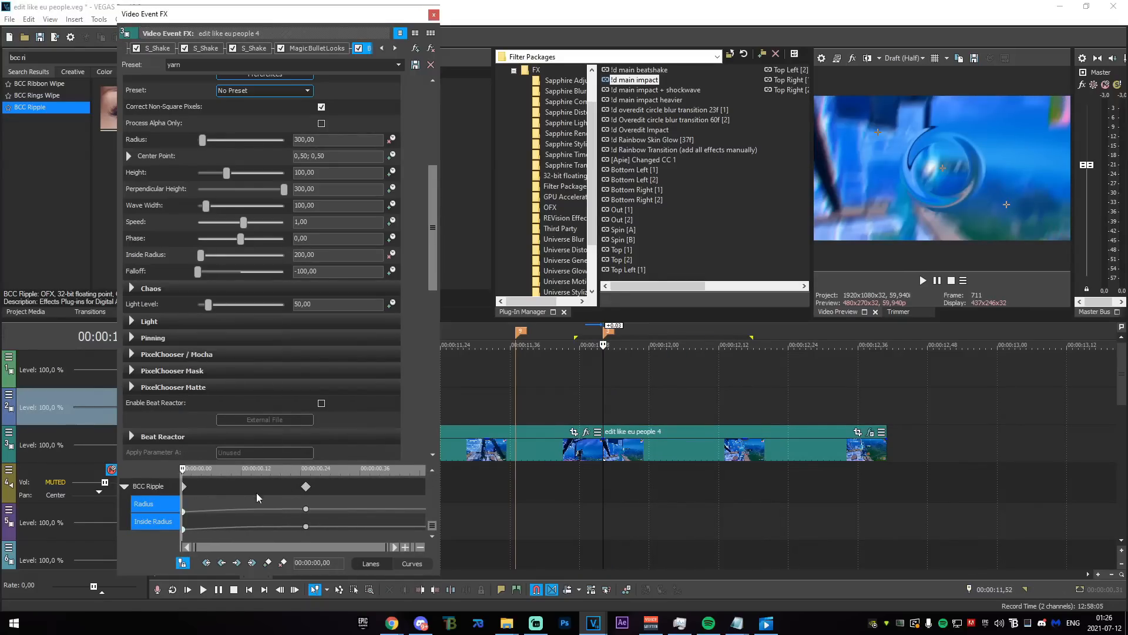
# - Move BCC Ripple to the front of the clip's effect chain, ahead of Levels
pyautogui.click(328, 486)
pyautogui.click(396, 49)
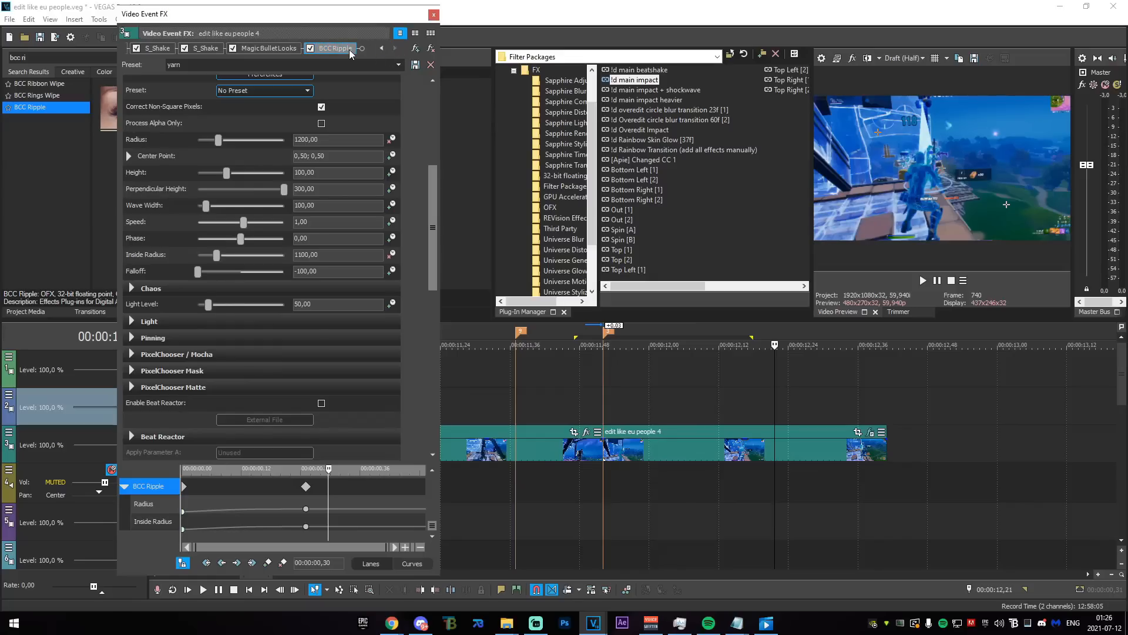
pyautogui.moveTo(128, 61); pyautogui.dragTo(158, 57)
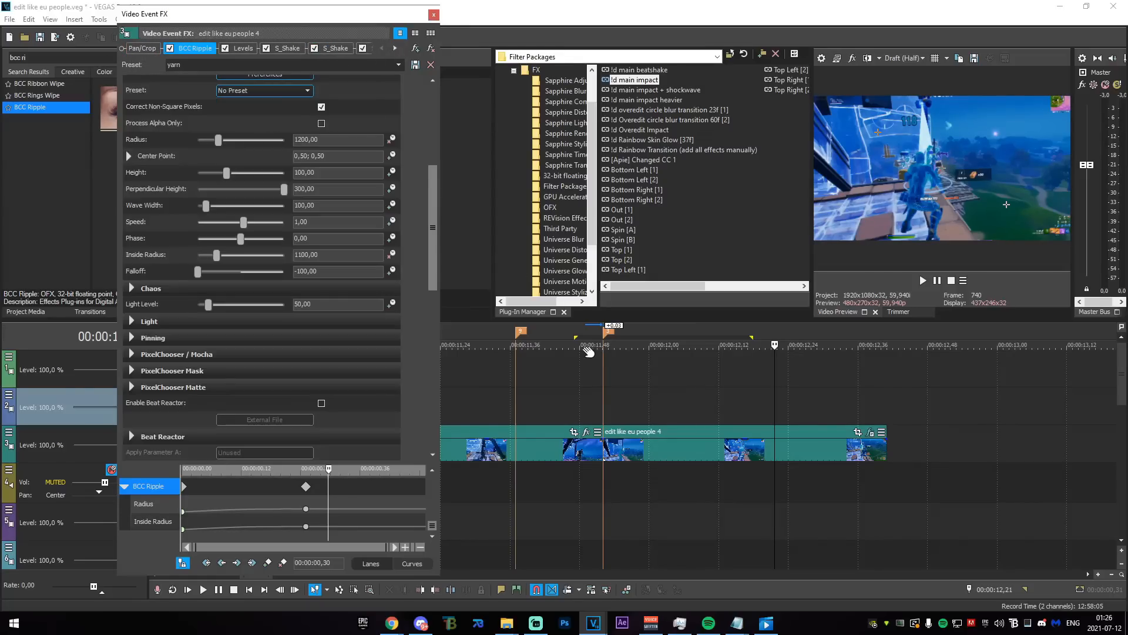
# - Scrub and play back the transition into the impact clip to check the ripple, and close the effect settings
pyautogui.moveTo(567, 409); pyautogui.dragTo(722, 404)
pyautogui.moveTo(547, 400); pyautogui.dragTo(650, 398)
pyautogui.moveTo(493, 396); pyautogui.dragTo(735, 402)
pyautogui.click(579, 403)
pyautogui.click(546, 402)
pyautogui.click(574, 402)
pyautogui.click(553, 402)
pyautogui.press('space')
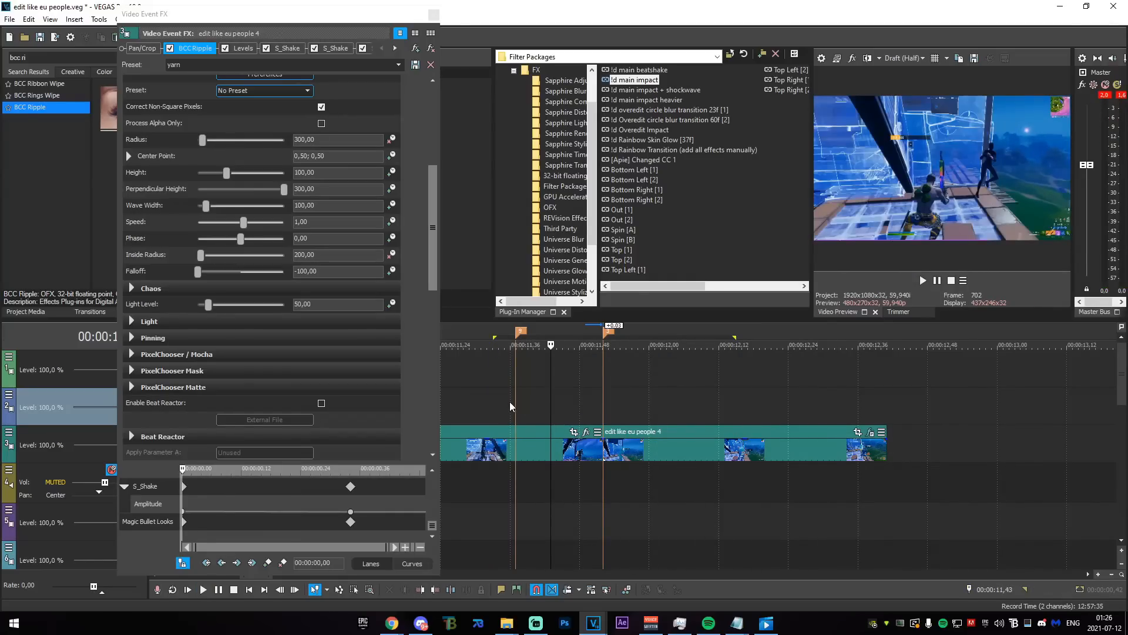
pyautogui.press('space')
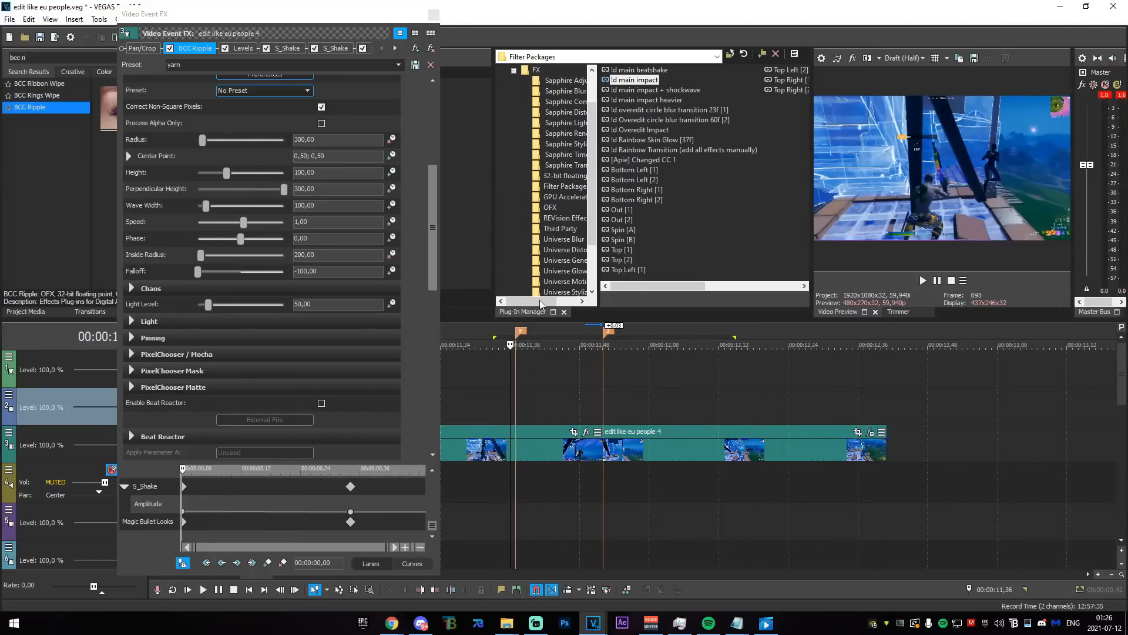
pyautogui.click(433, 16)
# - Review the first edit like eu people 4 clip and place the cursor at 00:00:09,51, where the camera movement starts
pyautogui.scroll(-3, 557, 393)
pyautogui.moveTo(476, 400); pyautogui.dragTo(557, 401)
pyautogui.click(354, 390)
pyautogui.click(283, 392)
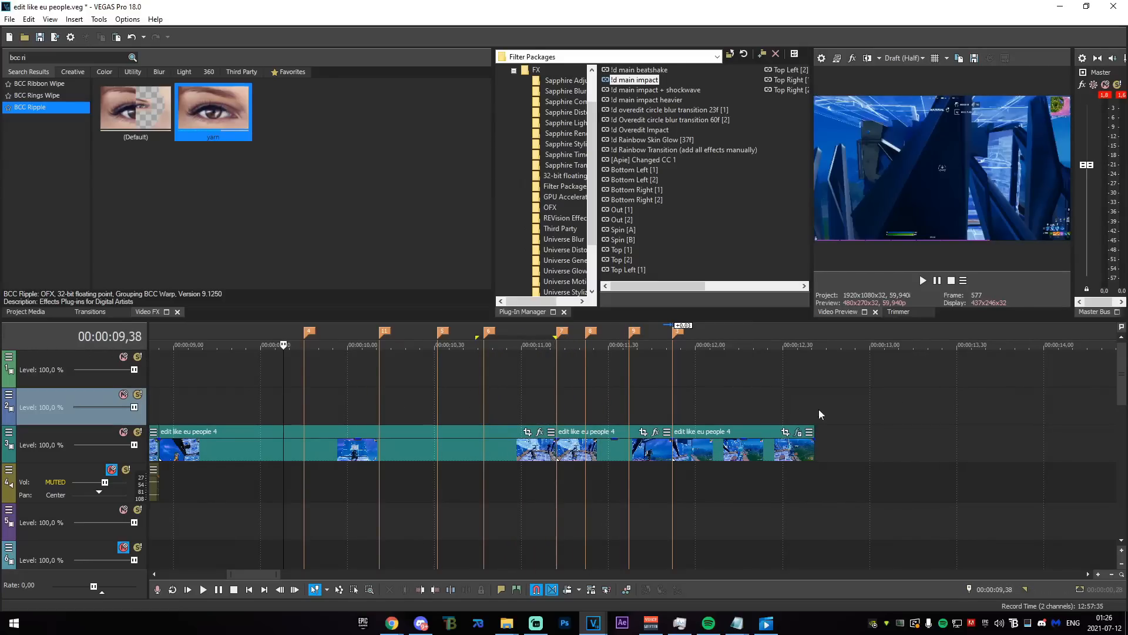
pyautogui.scroll(-4, 468, 479)
pyautogui.click(538, 416)
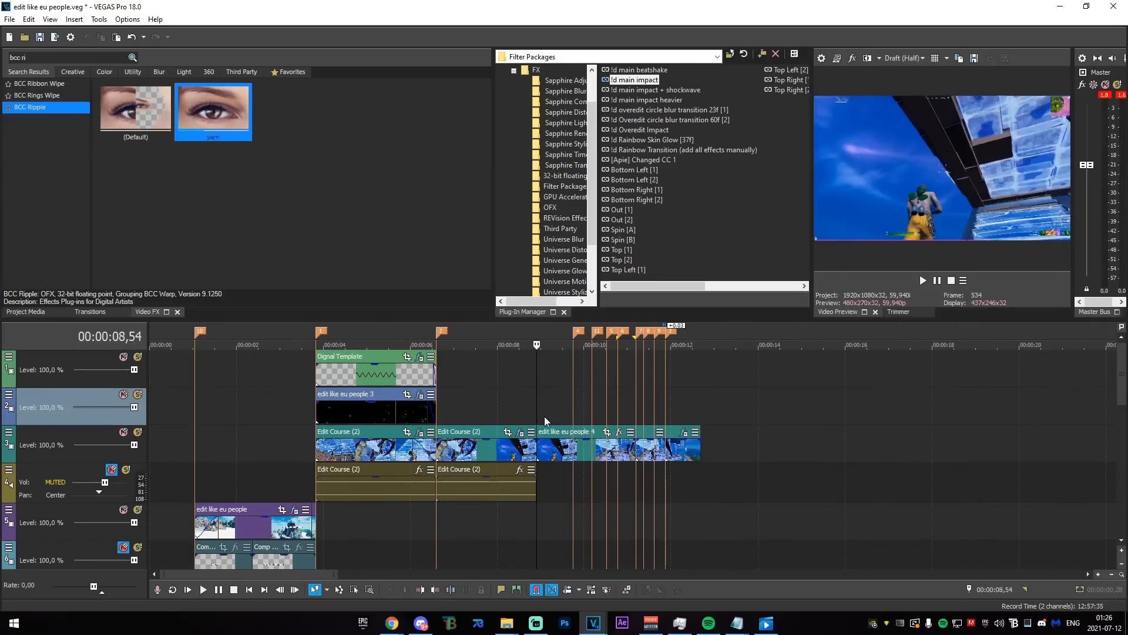
pyautogui.scroll(5, 546, 416)
pyautogui.moveTo(683, 406); pyautogui.dragTo(880, 413)
pyautogui.click(880, 413)
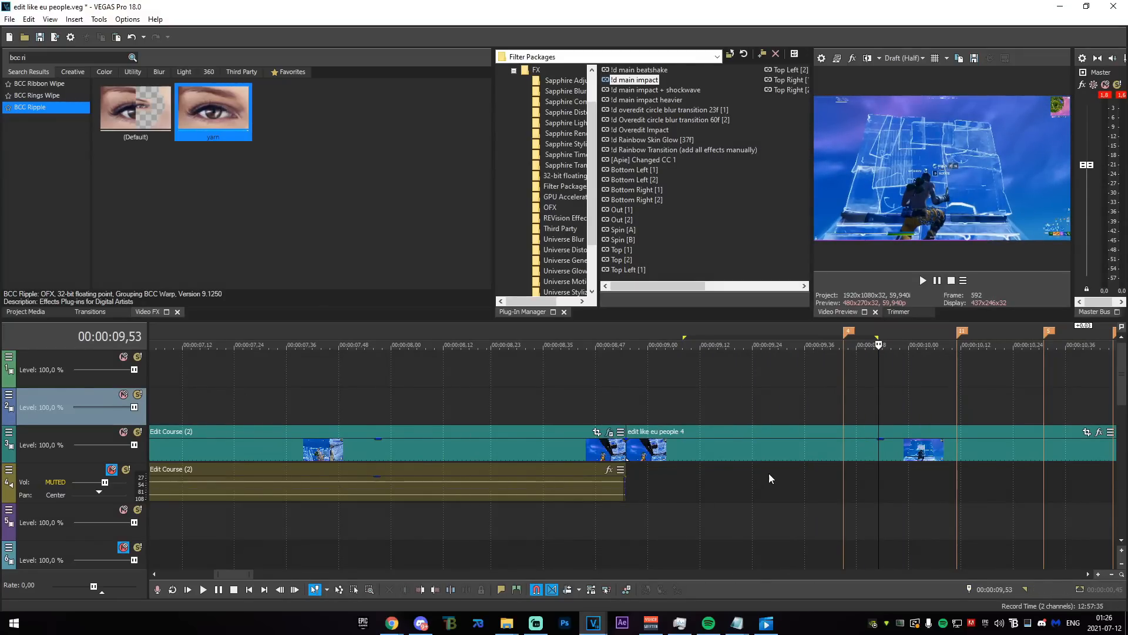
pyautogui.scroll(-3, 769, 474)
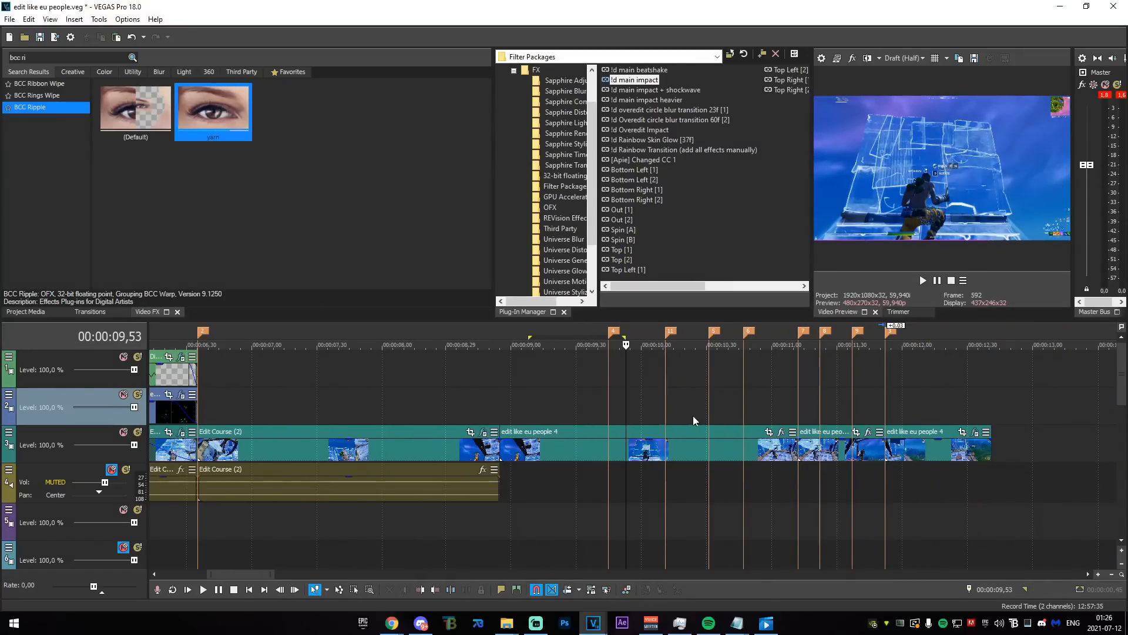
pyautogui.moveTo(625, 408); pyautogui.dragTo(622, 409)
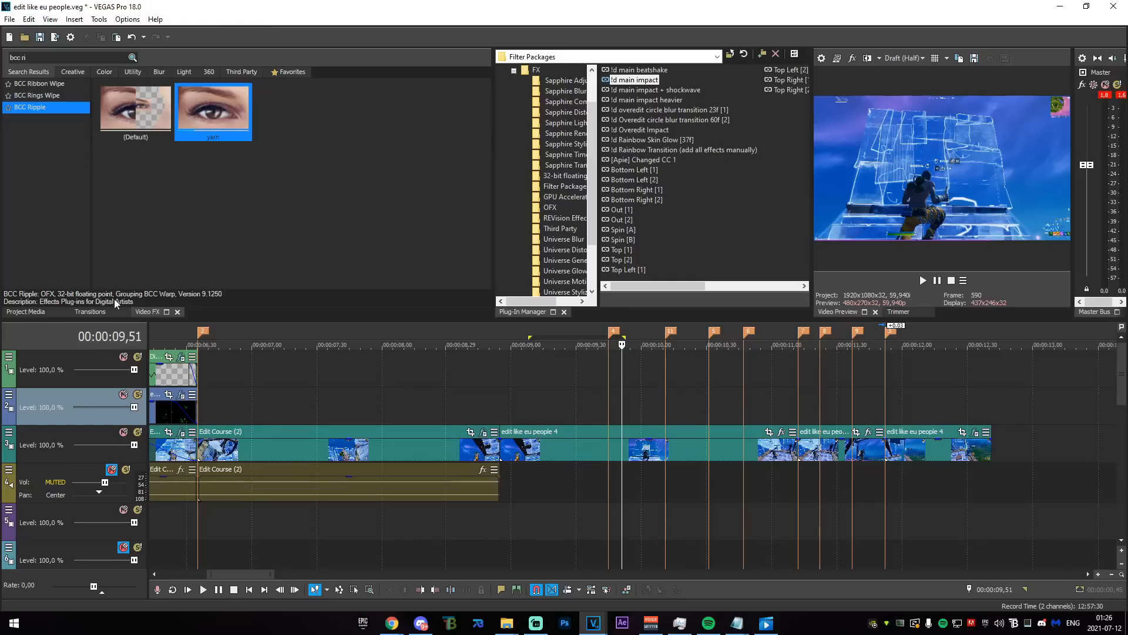
# - Search the video effects for "tempo" and add BCC Temporal Blur with the default preset to the first edit like eu people 4 clip
pyautogui.click(9, 57)
pyautogui.write('bc')
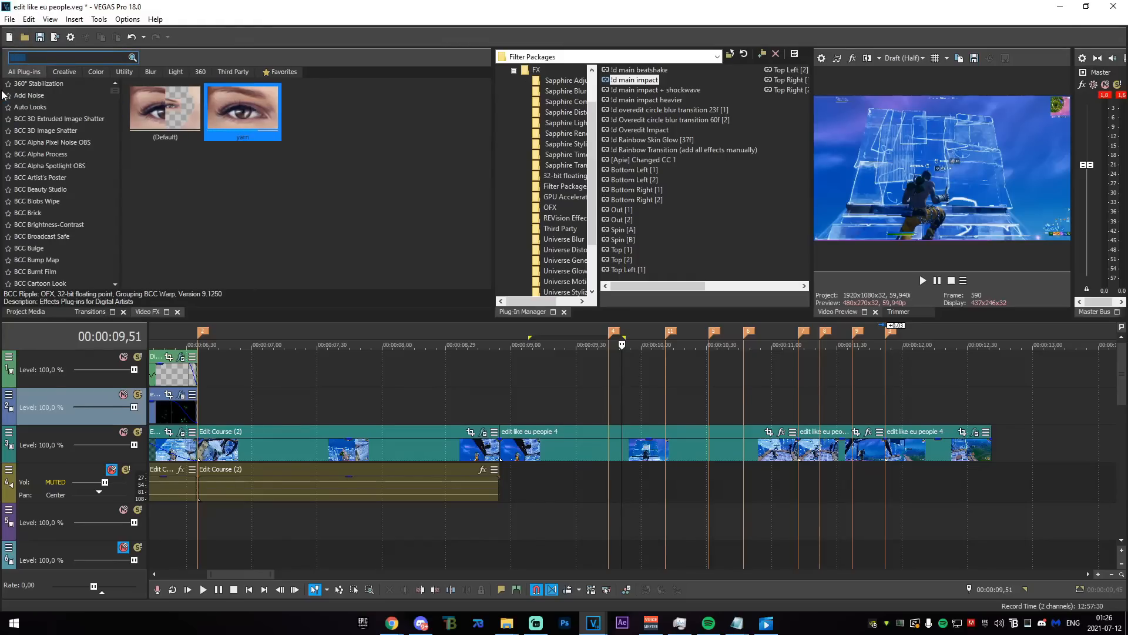
pyautogui.press('BackSpace')
pyautogui.press('BackSpace')
pyautogui.press('BackSpace')
pyautogui.write('t')
pyautogui.press('BackSpace')
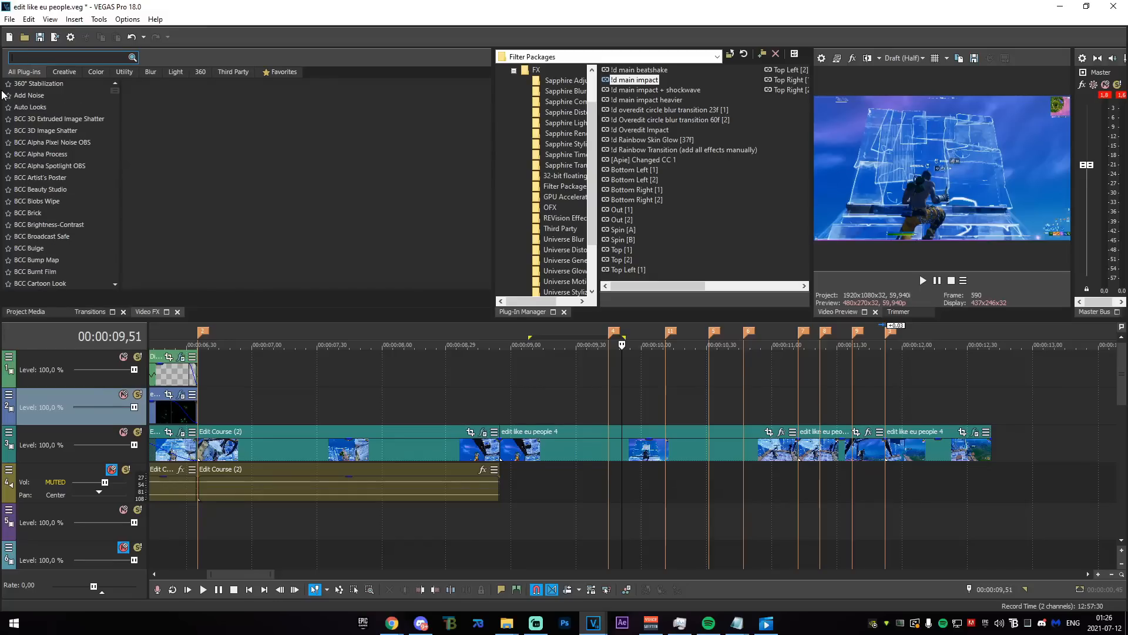
pyautogui.write('tempo')
pyautogui.moveTo(35, 83); pyautogui.dragTo(603, 439)
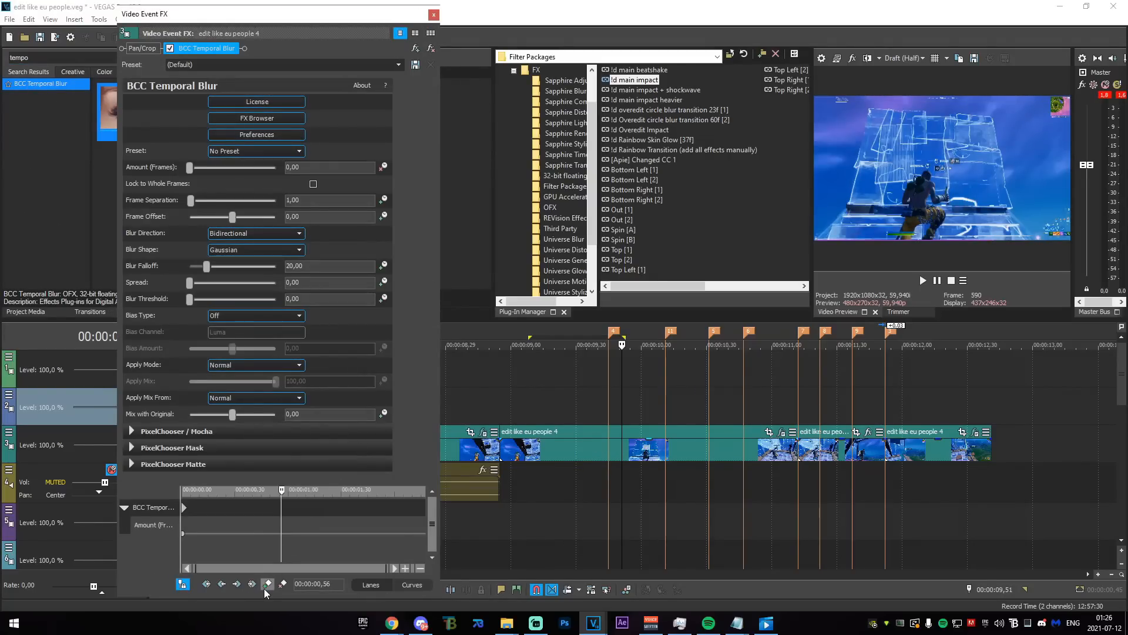
# - Keyframe the blur Amount to 0 at 00:00:00,56, 15 at 00:00:01,27 and 2 at 00:00:01,54
pyautogui.moveTo(615, 513); pyautogui.dragTo(689, 513)
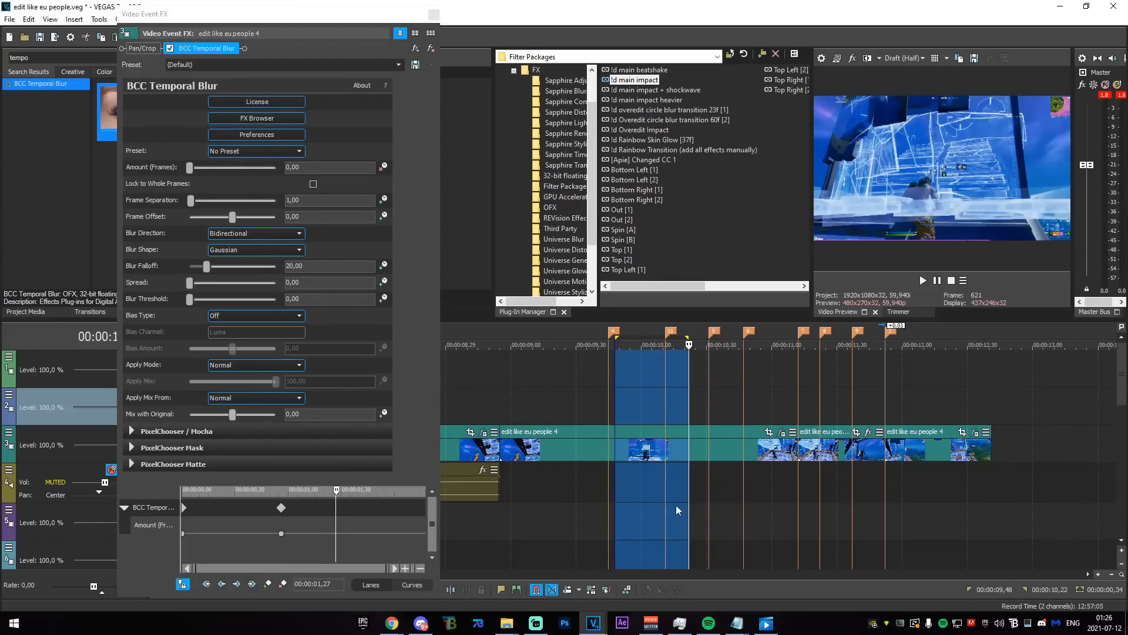
pyautogui.click(320, 167)
pyautogui.write('15')
pyautogui.press('Return')
pyautogui.moveTo(689, 479); pyautogui.dragTo(748, 476)
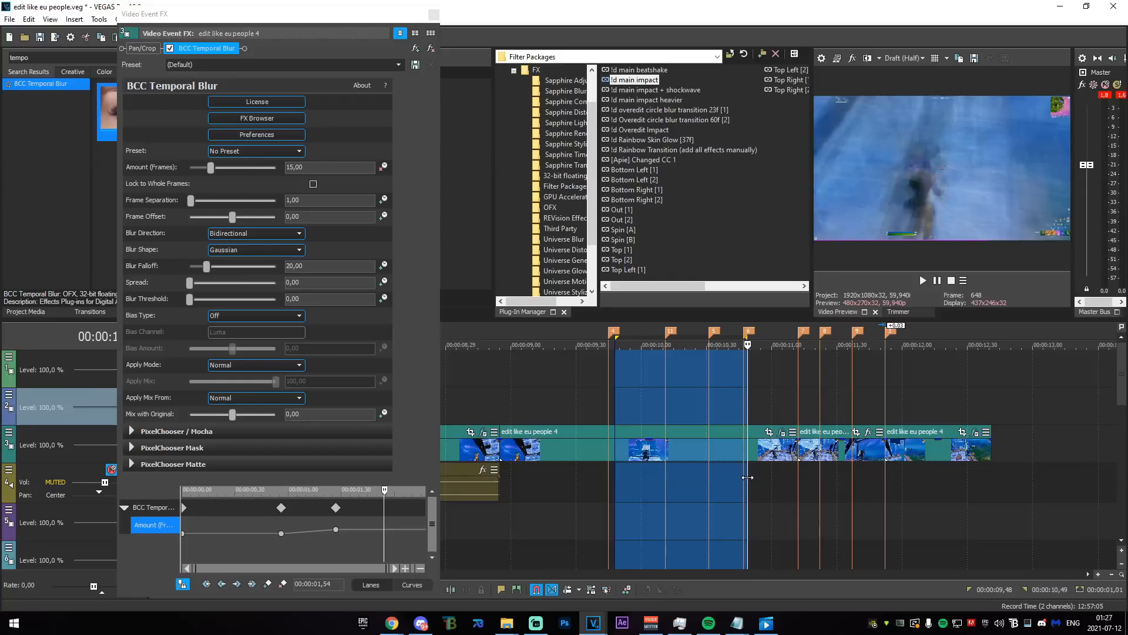
pyautogui.click(226, 178)
pyautogui.write('2')
pyautogui.press('Return')
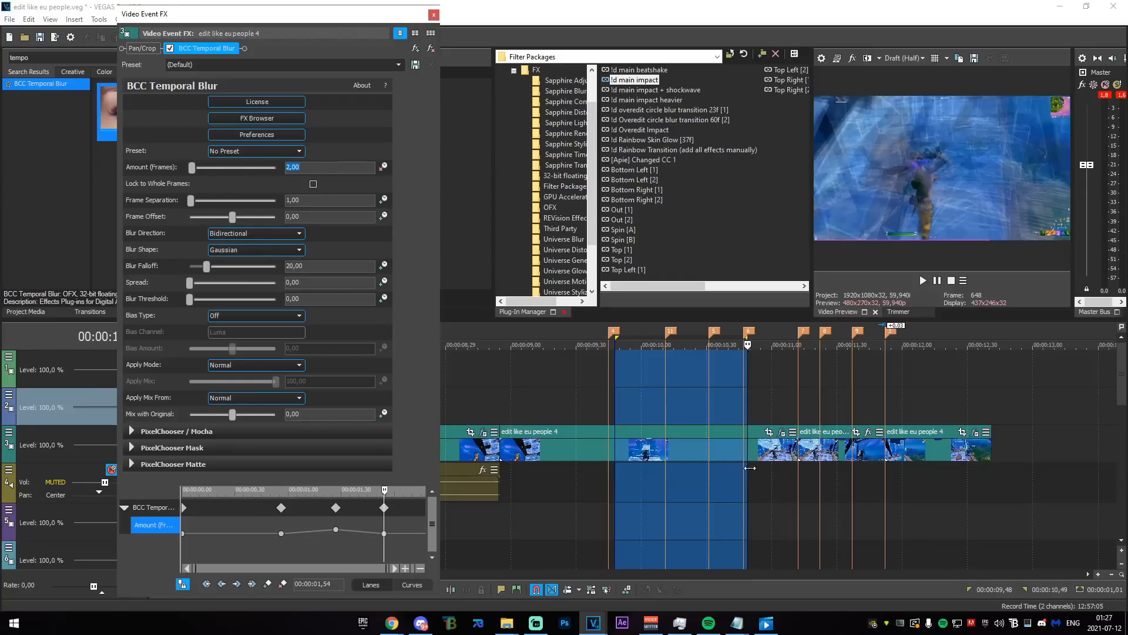
# - Shift the 15 and 2 blur keyframes slightly earlier and add an Amount keyframe of 15 at 00:00:02,06
pyautogui.moveTo(747, 475); pyautogui.dragTo(784, 479)
pyautogui.moveTo(336, 530); pyautogui.dragTo(327, 531)
pyautogui.moveTo(385, 534); pyautogui.dragTo(367, 535)
pyautogui.click(407, 497)
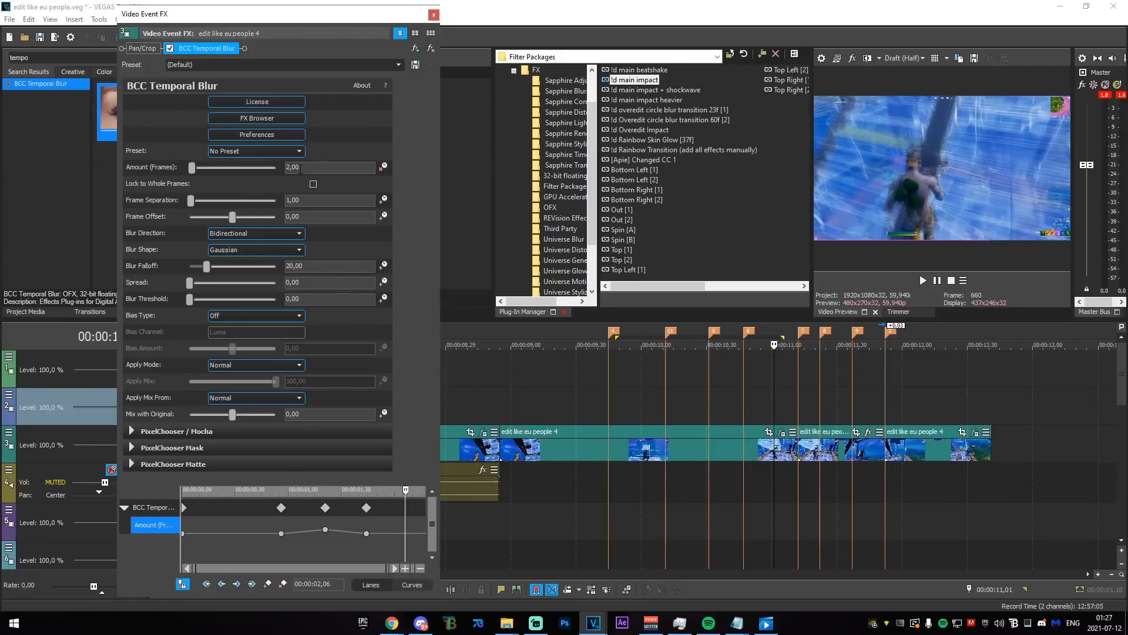
pyautogui.write('15')
pyautogui.press('Return')
# - Keyframe the blur Amount to 0 at 00:00:02,17, shift the three middle keyframes slightly earlier and scrub through the clip
pyautogui.moveTo(408, 492); pyautogui.dragTo(425, 490)
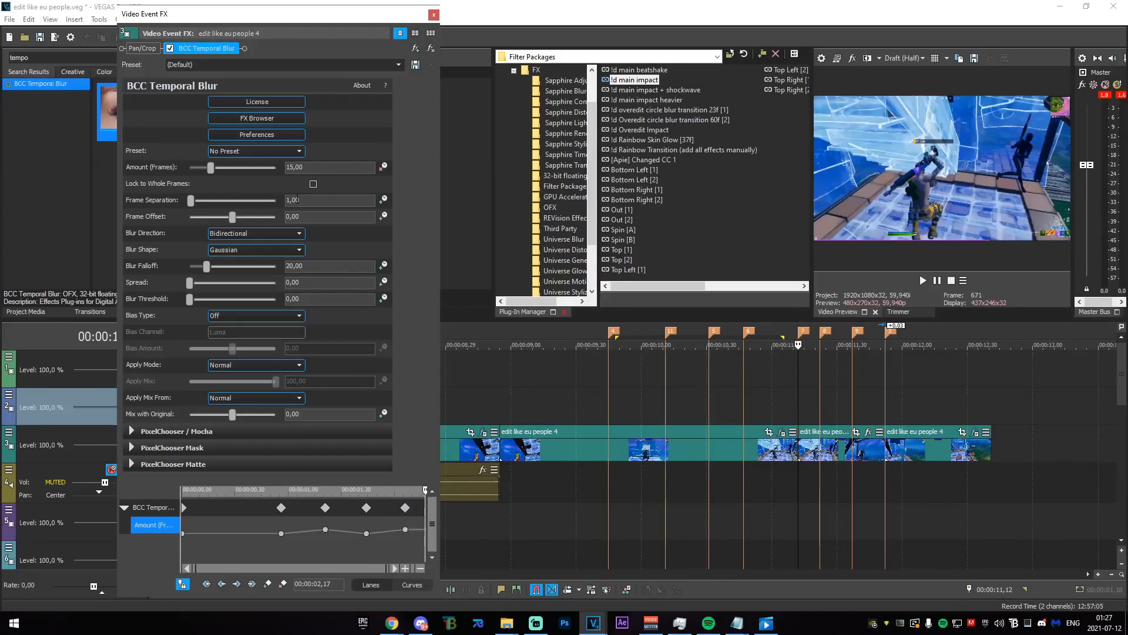
pyautogui.write('0')
pyautogui.press('Return')
pyautogui.moveTo(325, 529); pyautogui.dragTo(394, 529)
pyautogui.moveTo(608, 510); pyautogui.dragTo(797, 536)
pyautogui.click(461, 541)
pyautogui.click(424, 534)
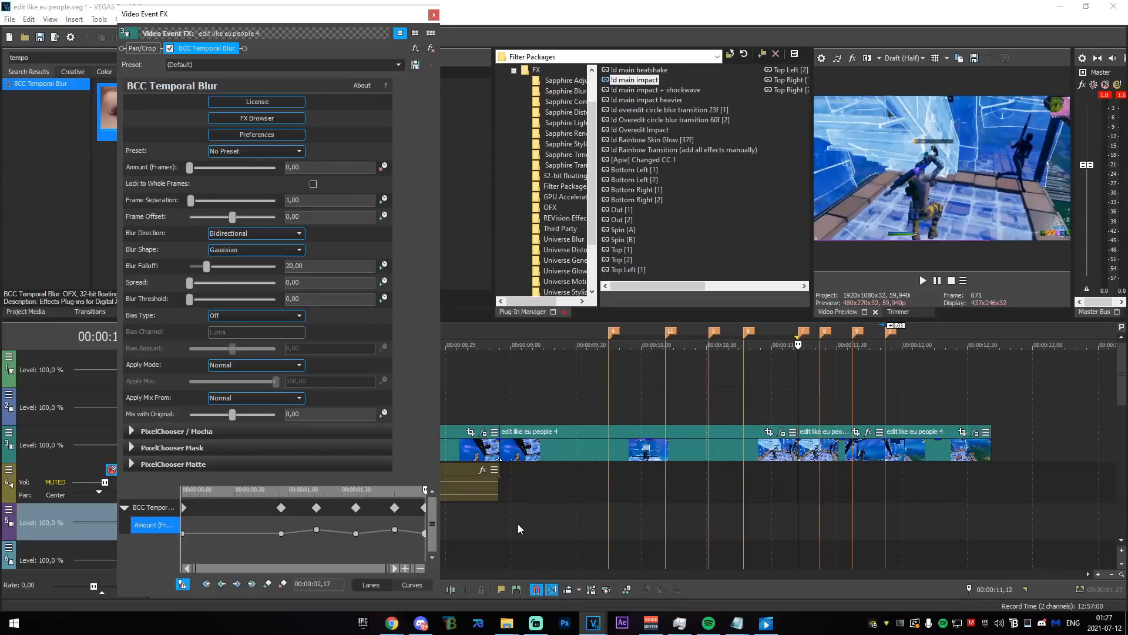
# - Set the final blur Amount keyframe at the clip's end to 5 and close the effect settings
pyautogui.doubleClick(423, 533)
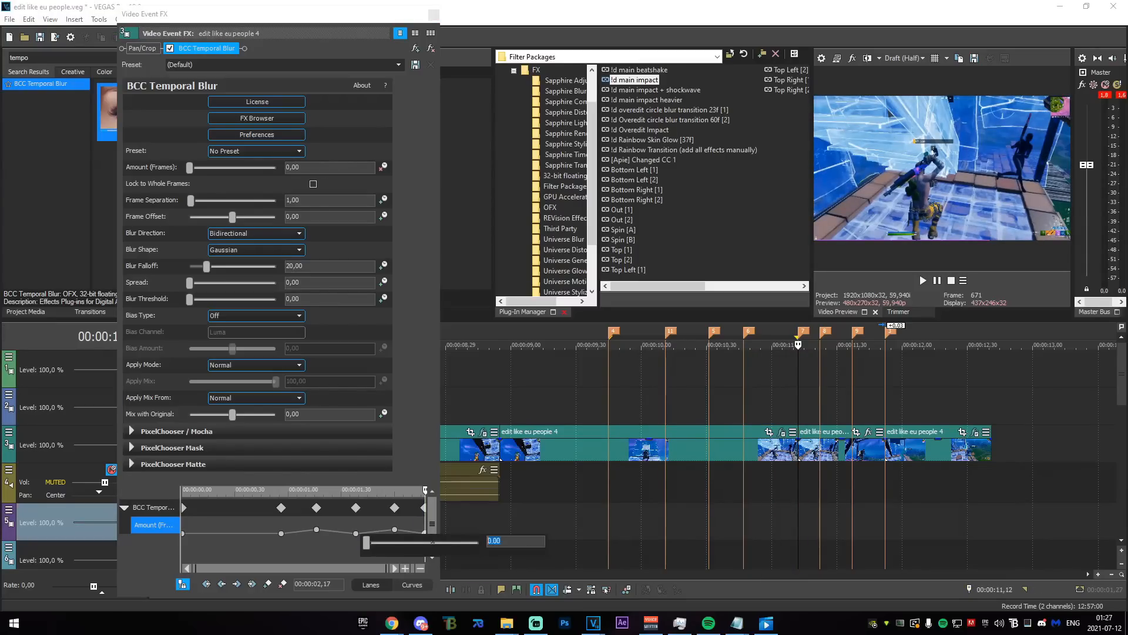
pyautogui.write('5')
pyautogui.press('Return')
pyautogui.click(433, 14)
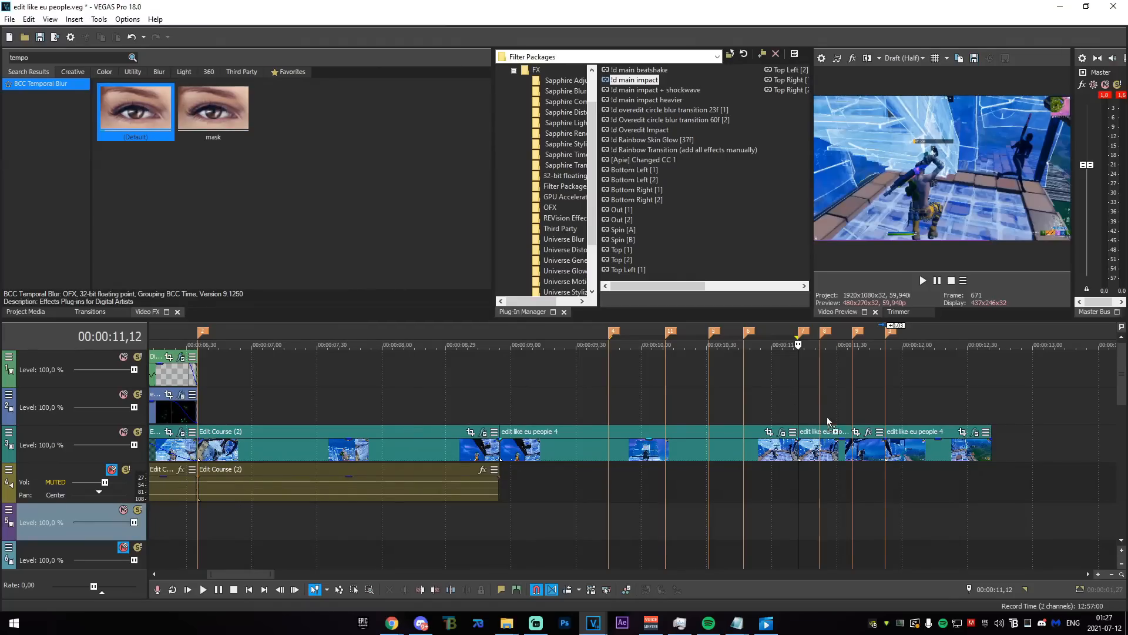
# - Add BCC Temporal Blur to the short clip at 00:00:11,12, with Amount 5 at its start and another Amount keyframe at 00:00:00,10
pyautogui.moveTo(830, 410); pyautogui.dragTo(818, 448)
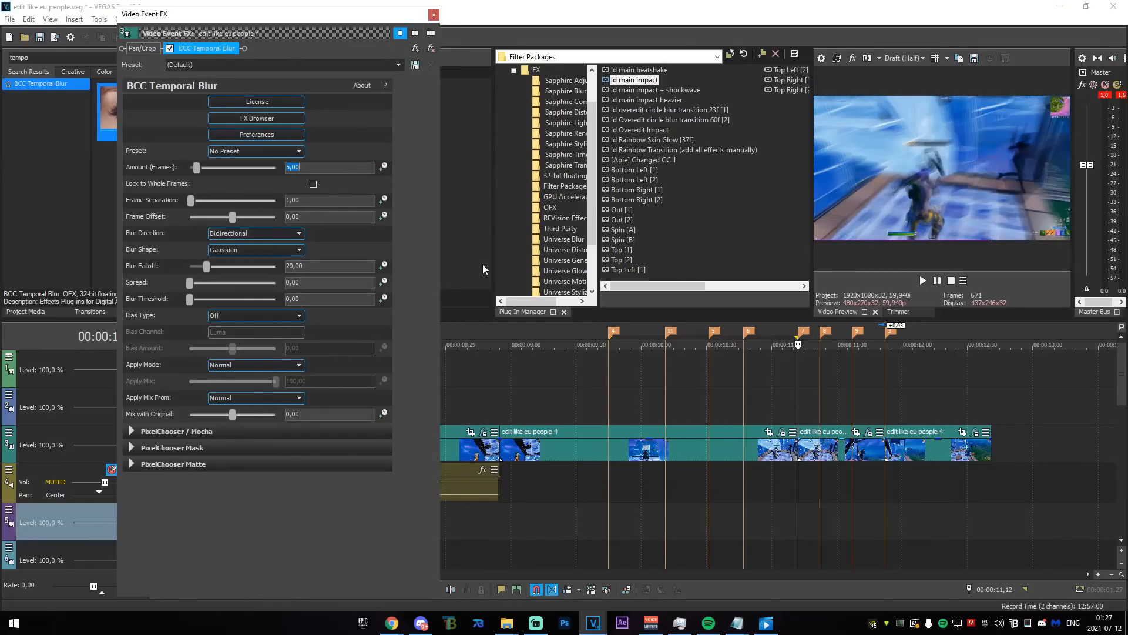
pyautogui.moveTo(798, 413)
pyautogui.mouseDown()
pyautogui.moveTo(833, 416)
pyautogui.moveTo(820, 417)
pyautogui.mouseUp()
pyautogui.click(383, 168)
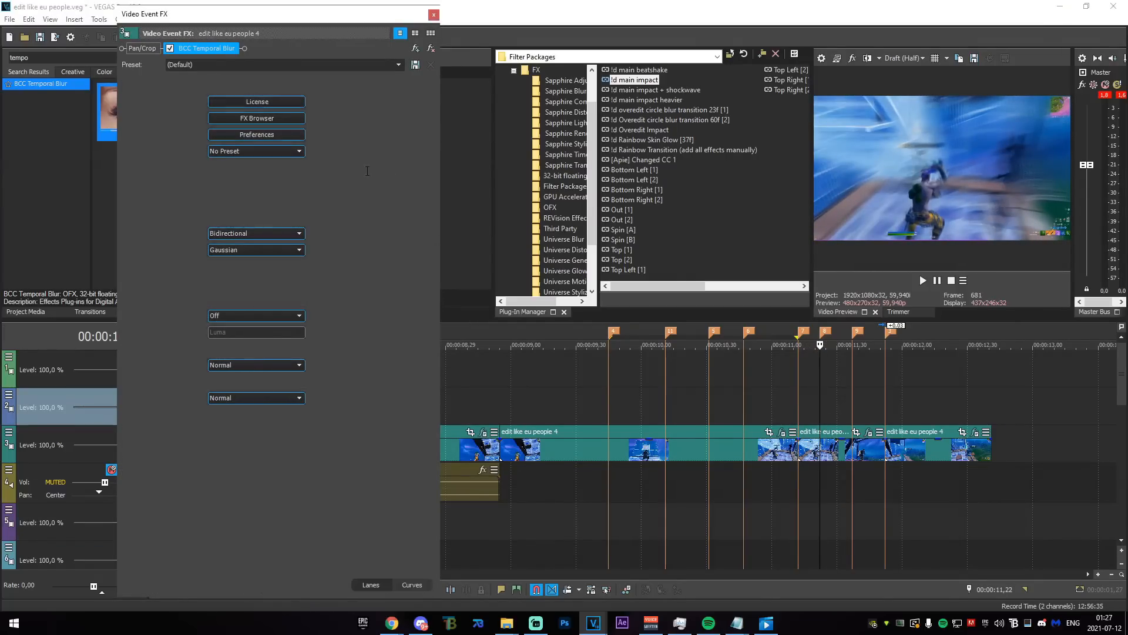
pyautogui.click(433, 14)
# - Search the video effects for uni.VHS, apply its veeheiches preset to the same clip and look through its parameters
pyautogui.moveTo(563, 405); pyautogui.dragTo(801, 410)
pyautogui.click(799, 410)
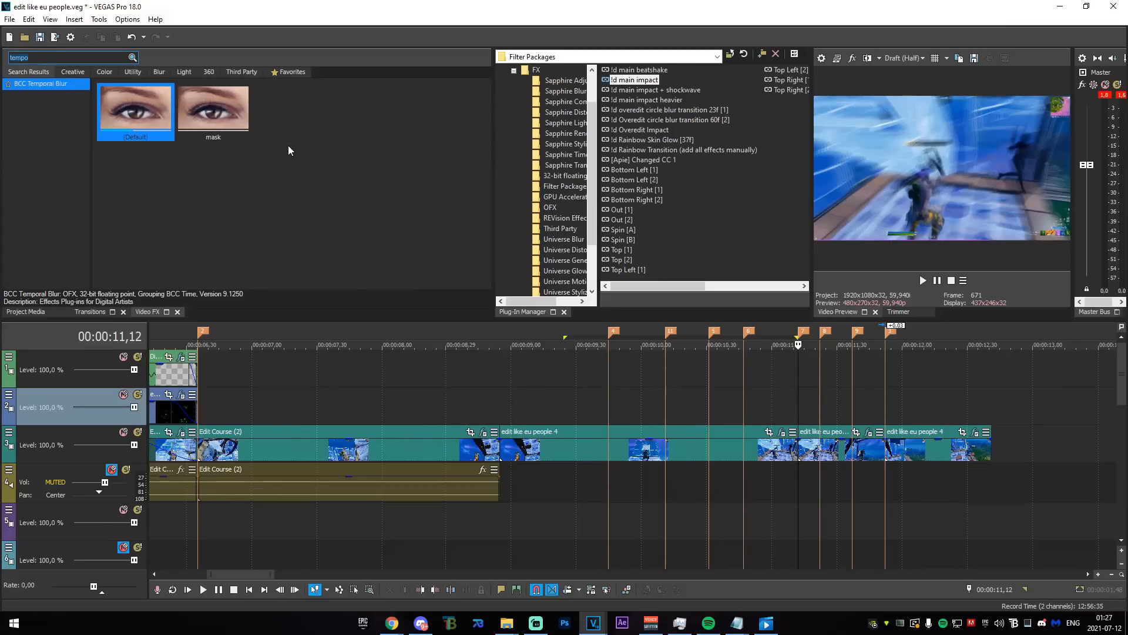
pyautogui.hotkey('ctrl', 'a')
pyautogui.write('uni.vh')
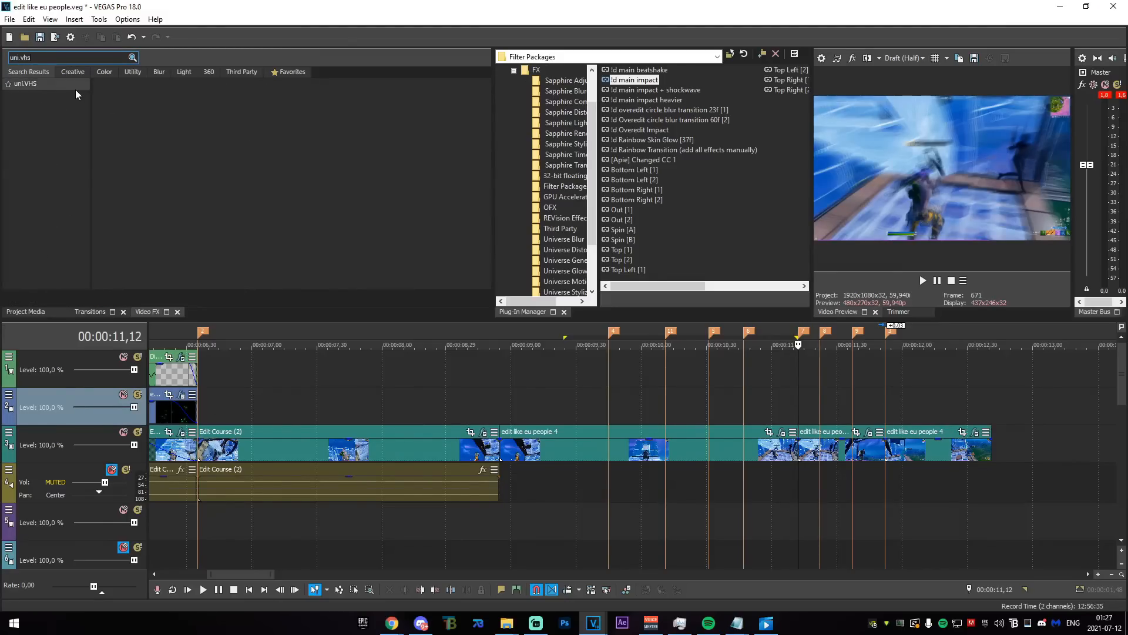
pyautogui.moveTo(146, 167); pyautogui.dragTo(835, 452)
pyautogui.scroll(-5, 433, 140)
pyautogui.moveTo(442, 164); pyautogui.dragTo(468, 295)
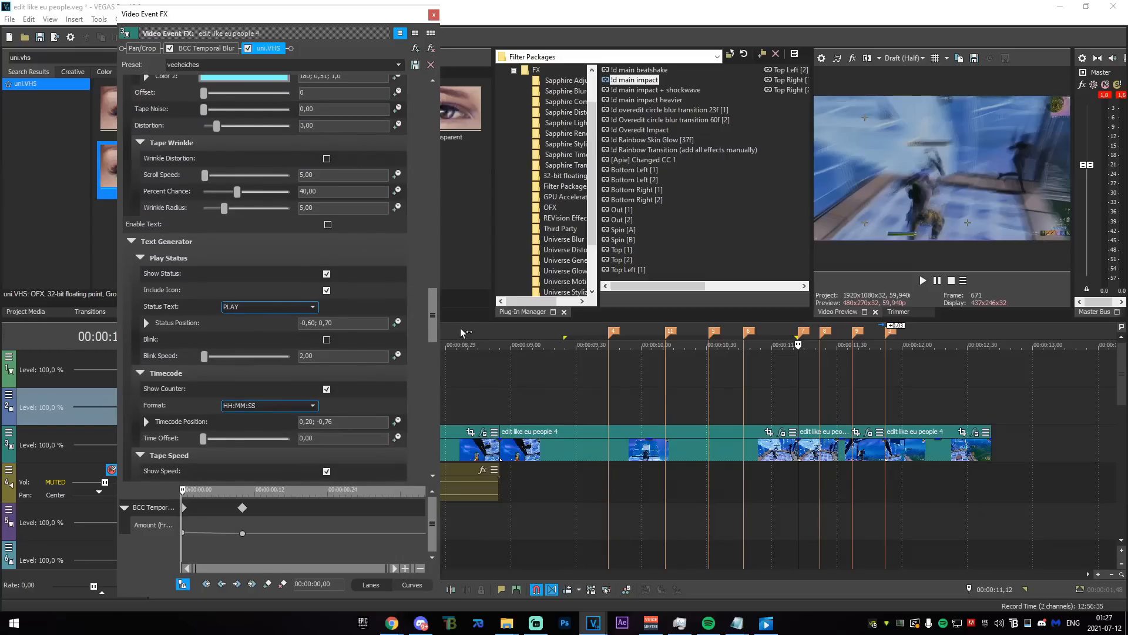
pyautogui.scroll(-5, 436, 338)
pyautogui.moveTo(431, 409); pyautogui.dragTo(442, 109)
# - Animate the uni.VHS Blend with Original from 100 at the clip's start to a lower keyframe about 16 frames in, easing the first keyframe
pyautogui.click(802, 400)
pyautogui.moveTo(802, 400)
pyautogui.mouseDown()
pyautogui.moveTo(889, 413)
pyautogui.moveTo(819, 422)
pyautogui.mouseUp()
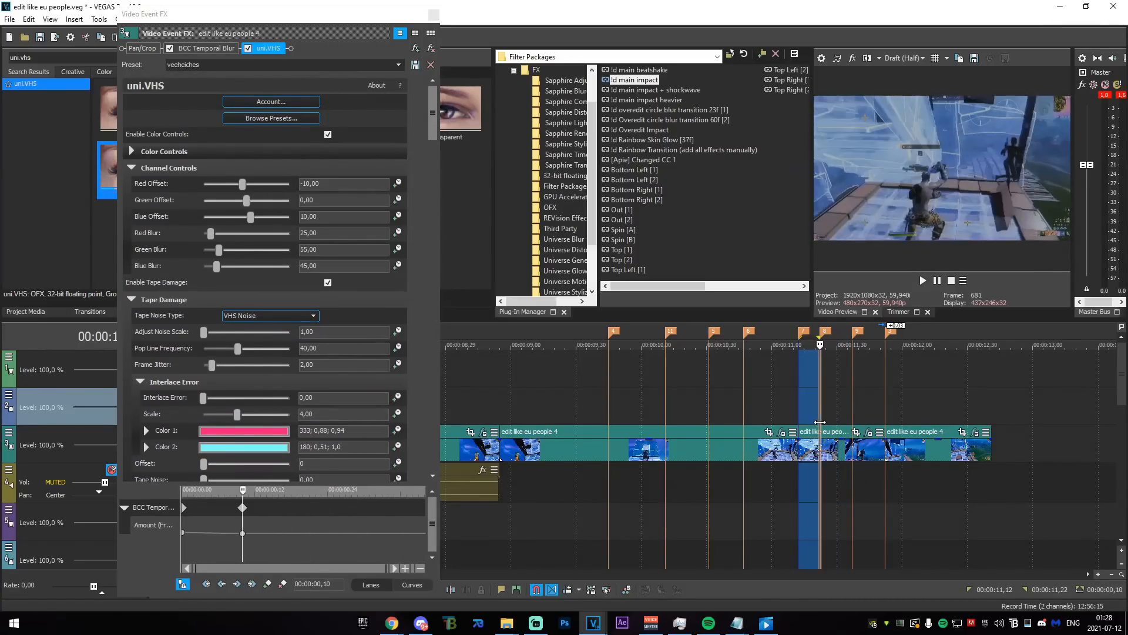
pyautogui.click(819, 422)
pyautogui.moveTo(433, 106); pyautogui.dragTo(453, 431)
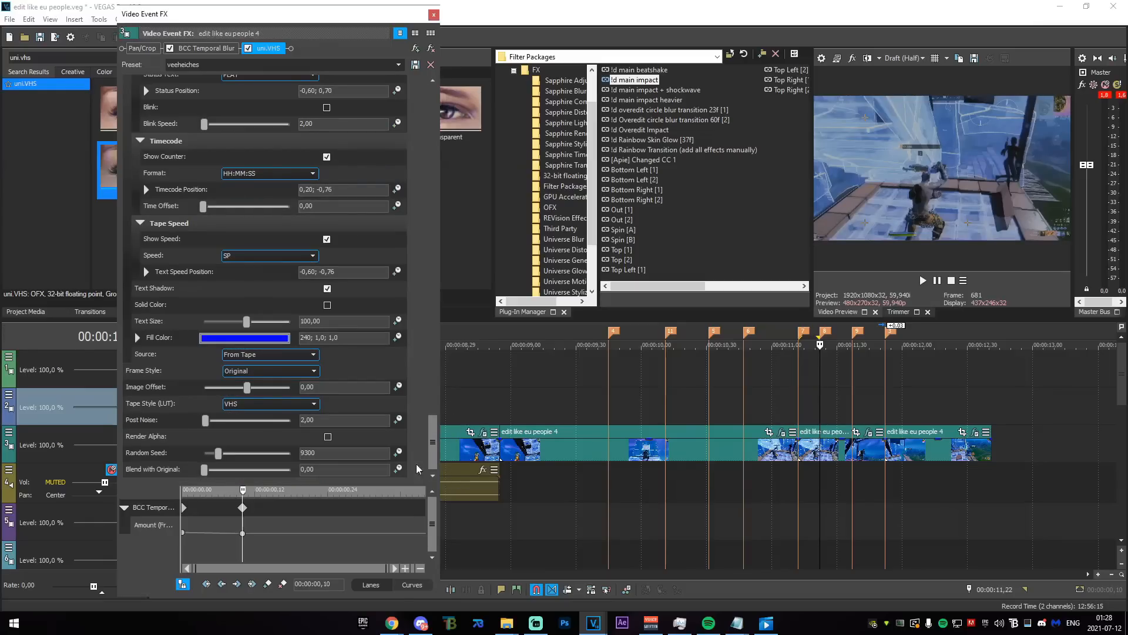
pyautogui.click(398, 468)
pyautogui.click(802, 406)
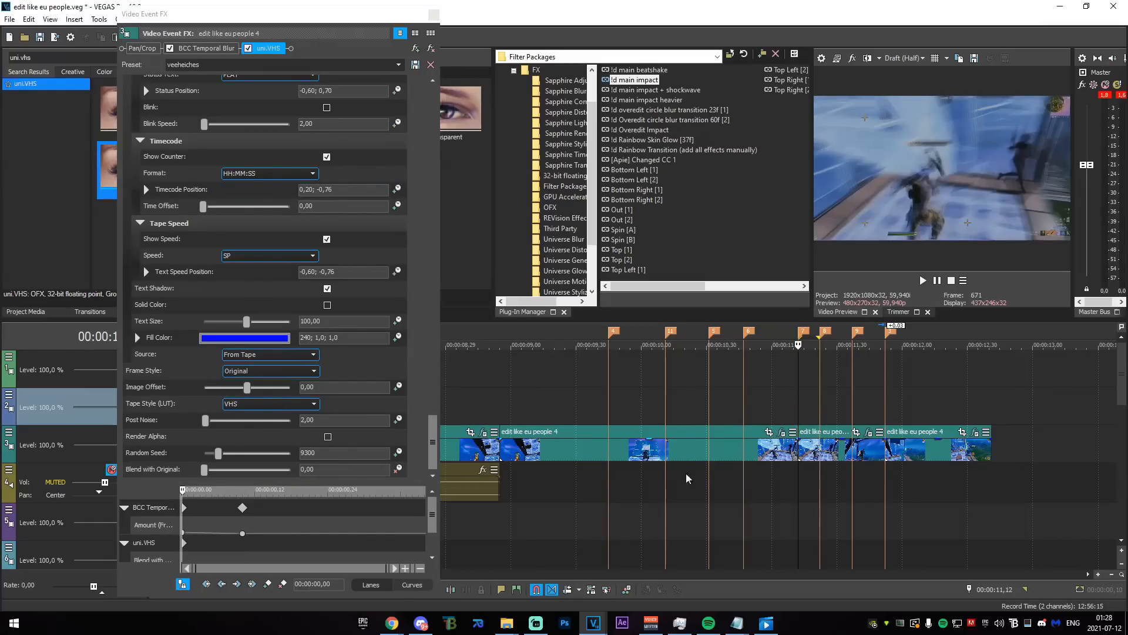
pyautogui.moveTo(201, 465); pyautogui.dragTo(630, 510)
pyautogui.moveTo(182, 496); pyautogui.dragTo(5, 482)
pyautogui.moveTo(429, 525); pyautogui.dragTo(429, 545)
pyautogui.rightClick(183, 534)
pyautogui.click(228, 469)
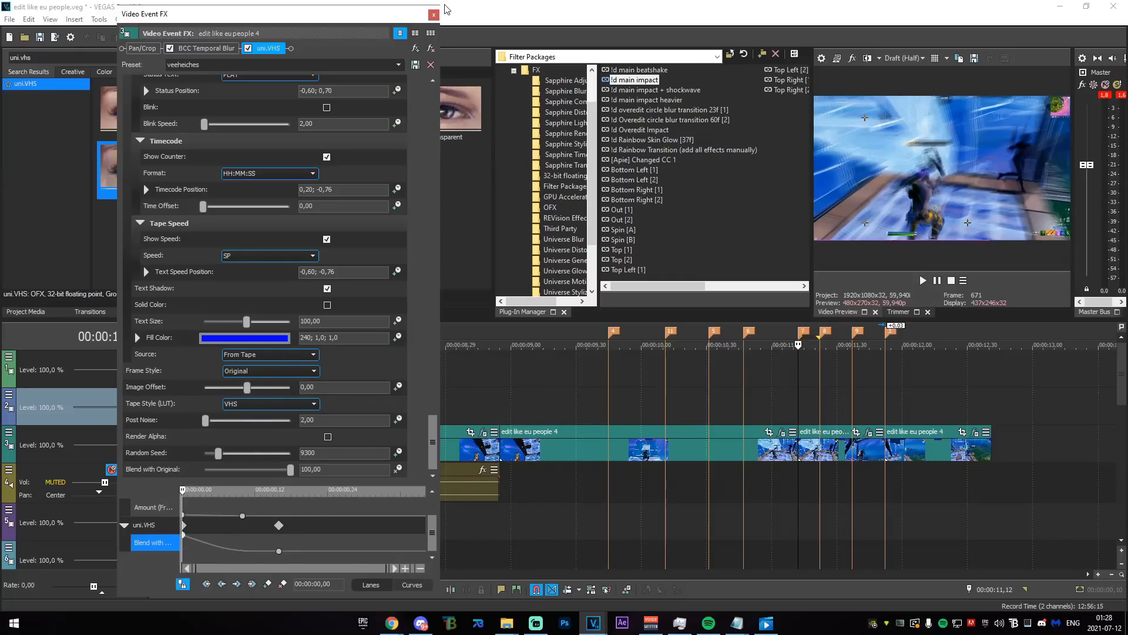
pyautogui.click(433, 14)
# - Find S_Hotspots in the video effects, apply its default preset to the clip and set the Threshold to 0,15
pyautogui.click(88, 57)
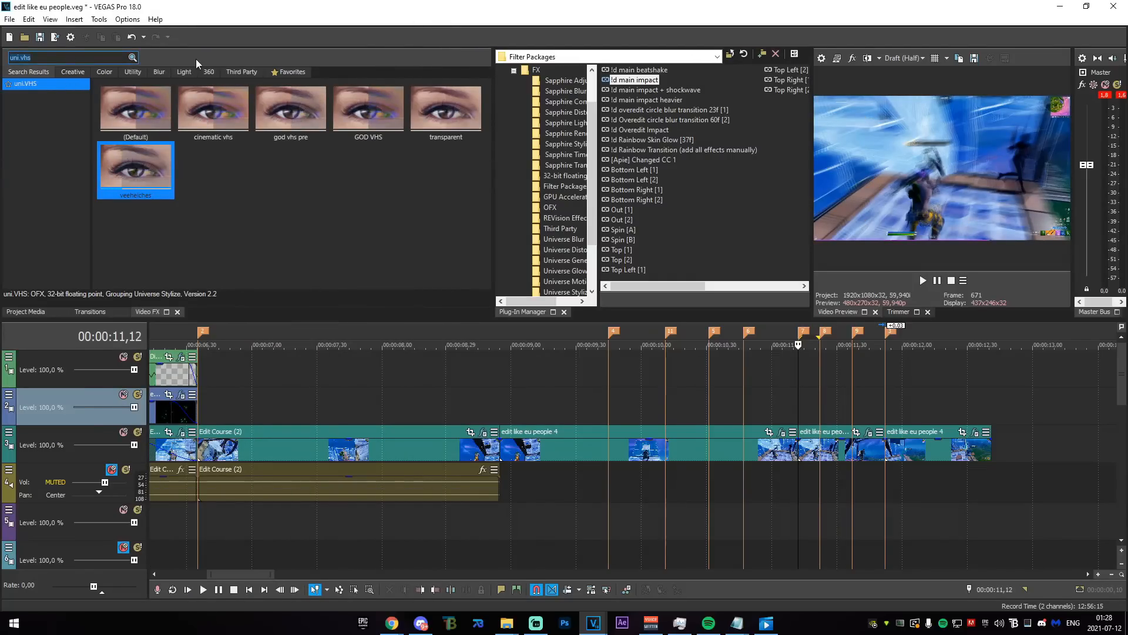
pyautogui.write('hotsp')
pyautogui.click(83, 89)
pyautogui.moveTo(709, 296); pyautogui.dragTo(862, 464)
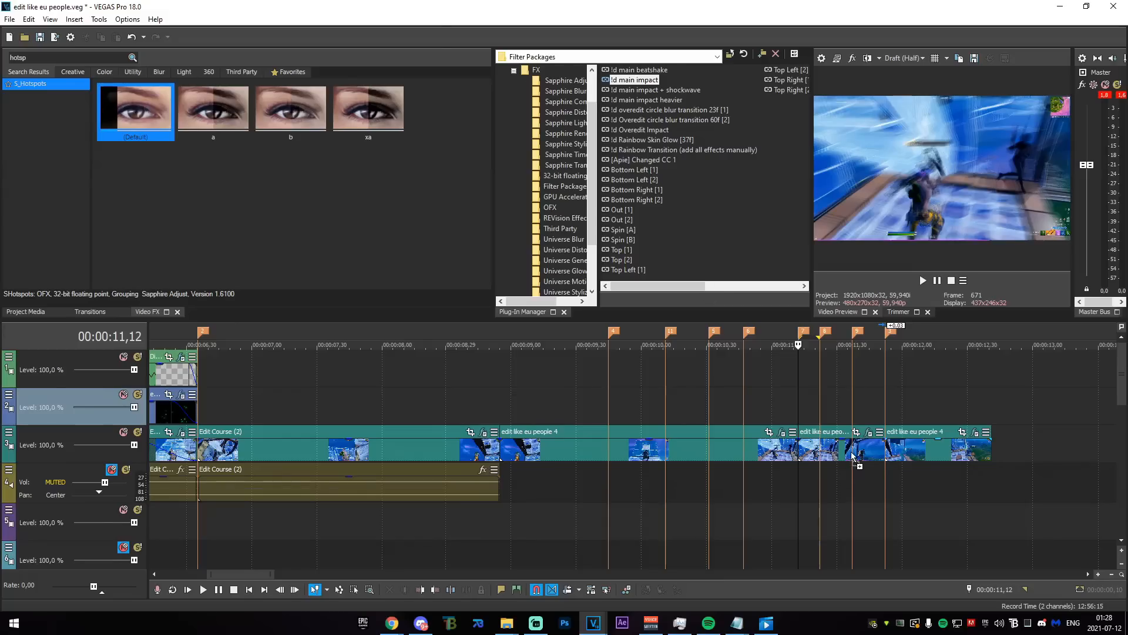
pyautogui.write('0')
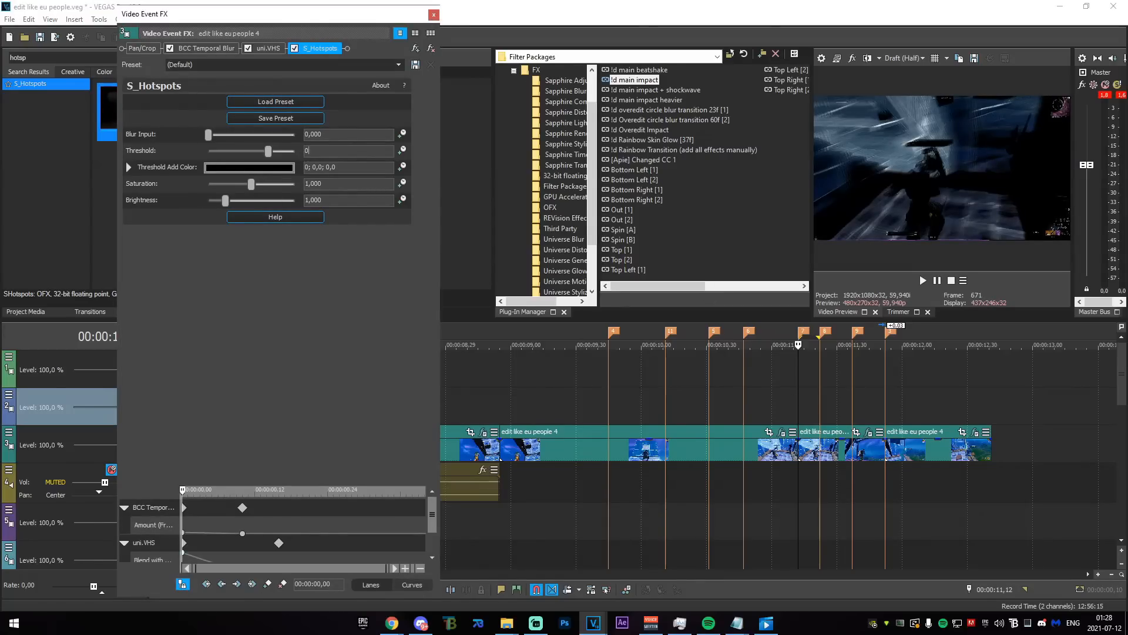
pyautogui.write(',15')
pyautogui.press('Return')
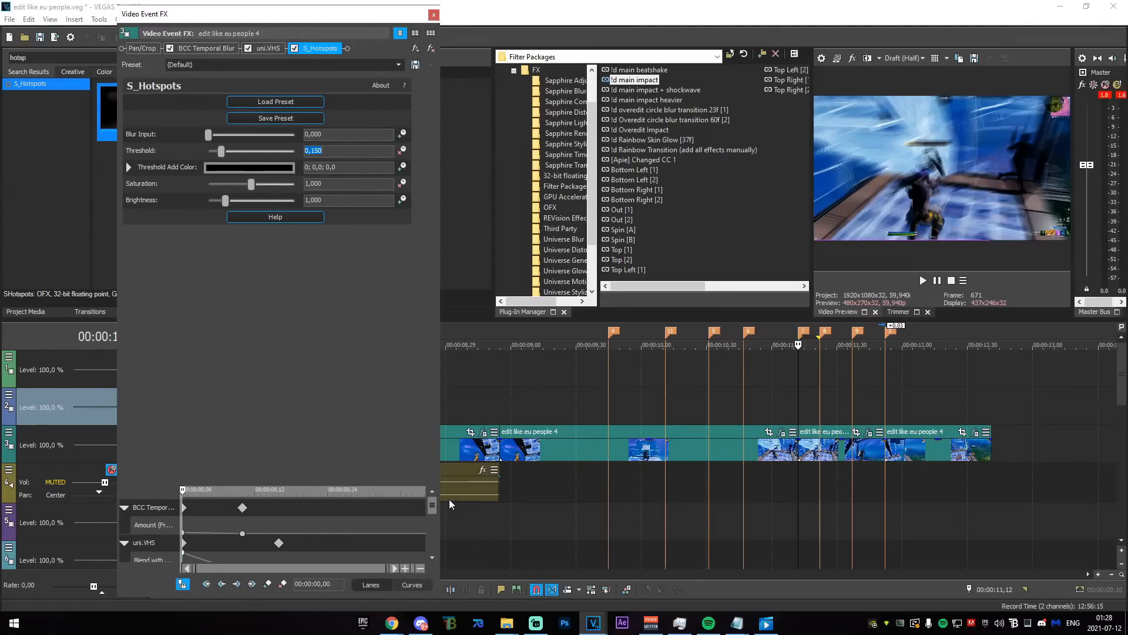
# - Move the S_Hotspots Threshold keyframe to the clip's end, add one with value 0 at 00:00:00,26 and change its interpolation
pyautogui.moveTo(433, 506); pyautogui.dragTo(432, 576)
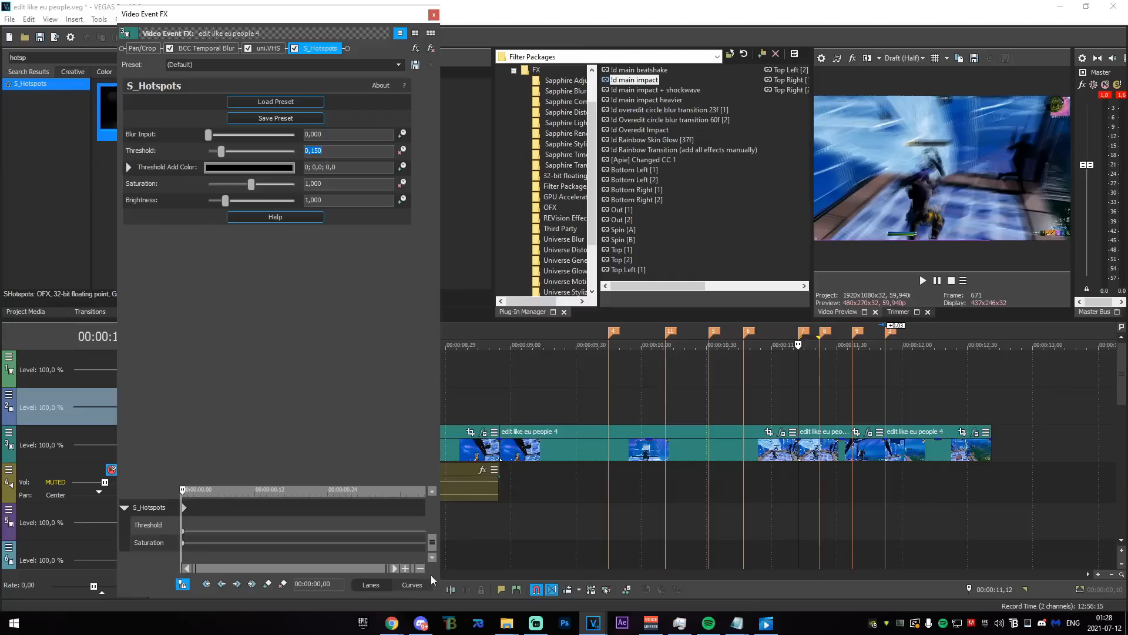
pyautogui.click(184, 533)
pyautogui.moveTo(184, 491); pyautogui.dragTo(344, 503)
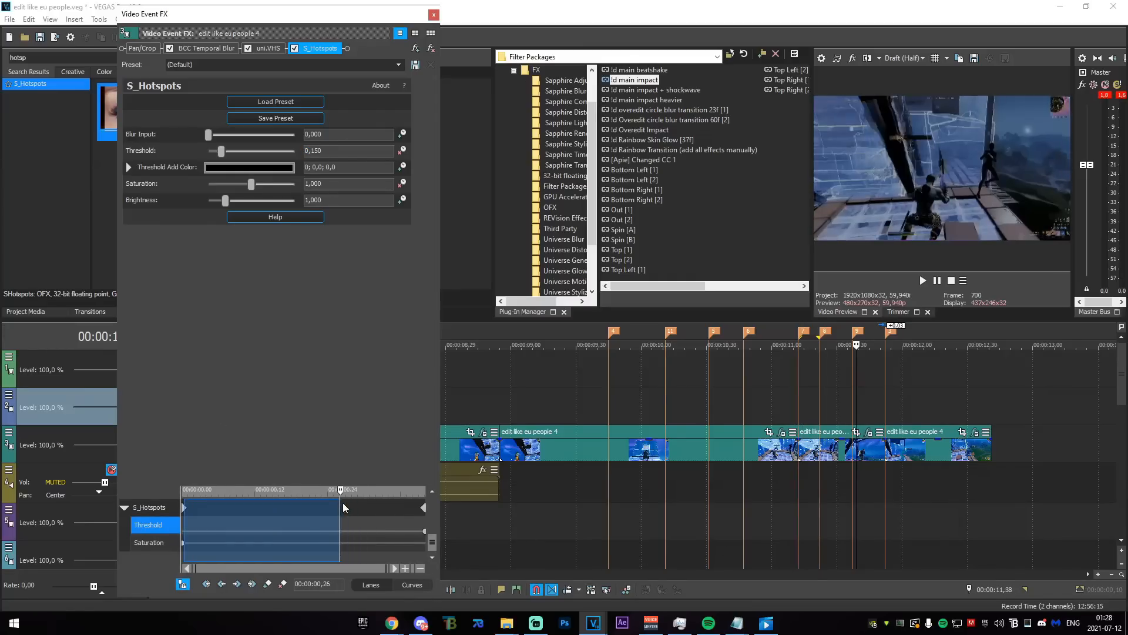
pyautogui.click(340, 506)
pyautogui.moveTo(224, 155); pyautogui.dragTo(207, 151)
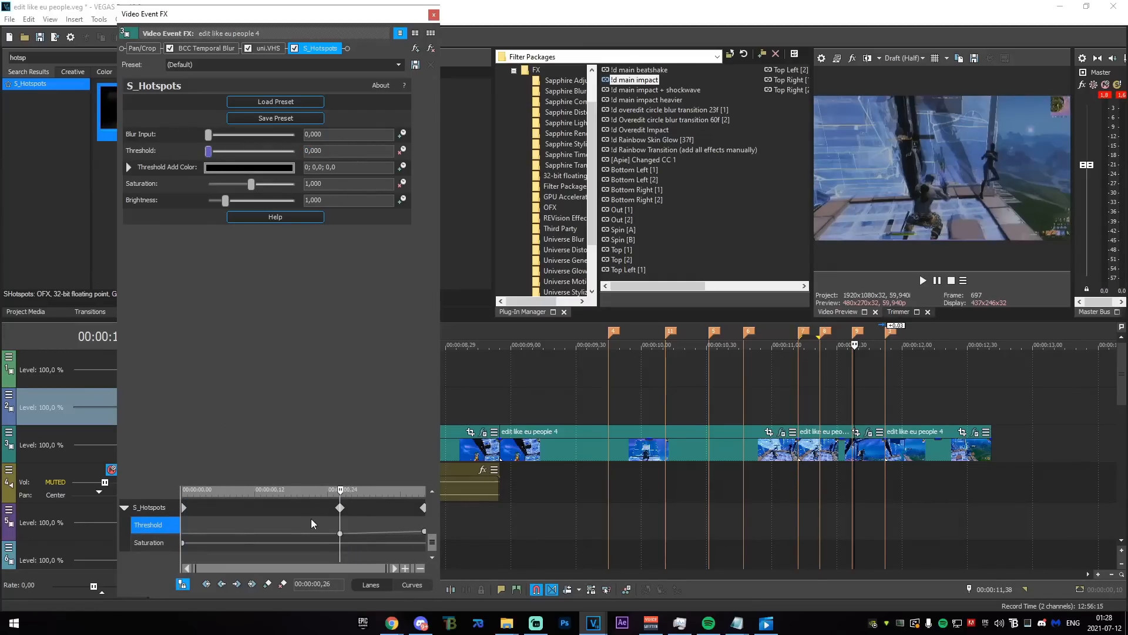
pyautogui.rightClick(339, 531)
pyautogui.click(372, 466)
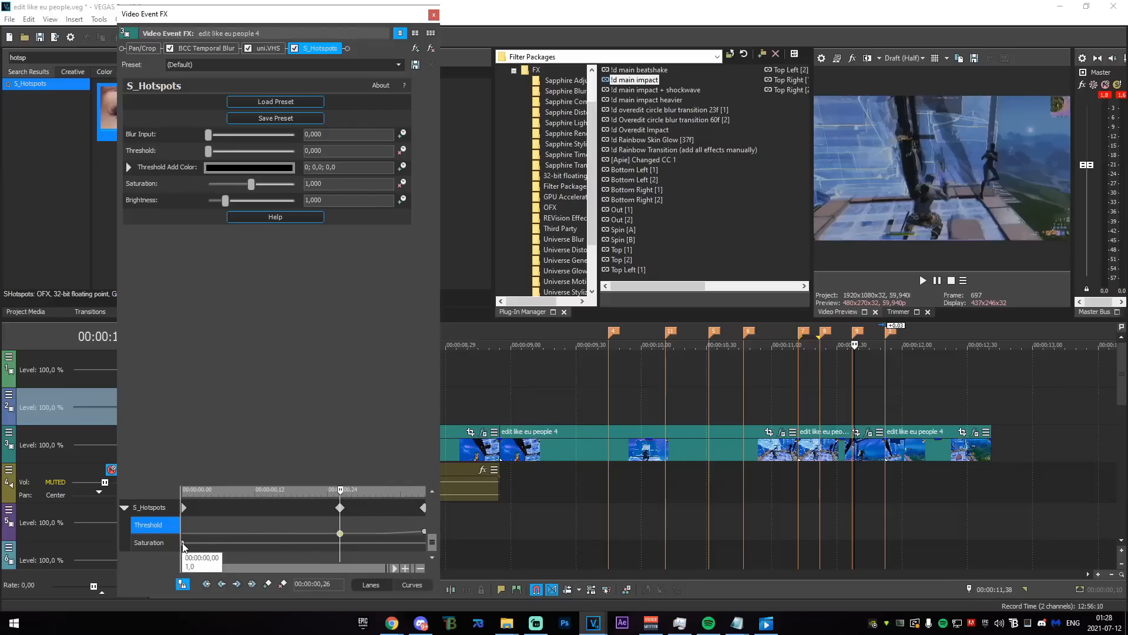
# - Animate the S_Hotspots Saturation from a keyframe at 00:00:00,26 to 0,531 at 00:00:00,40, changing the first keyframe's interpolation
pyautogui.click(148, 542)
pyautogui.doubleClick(339, 542)
pyautogui.moveTo(340, 491); pyautogui.dragTo(425, 491)
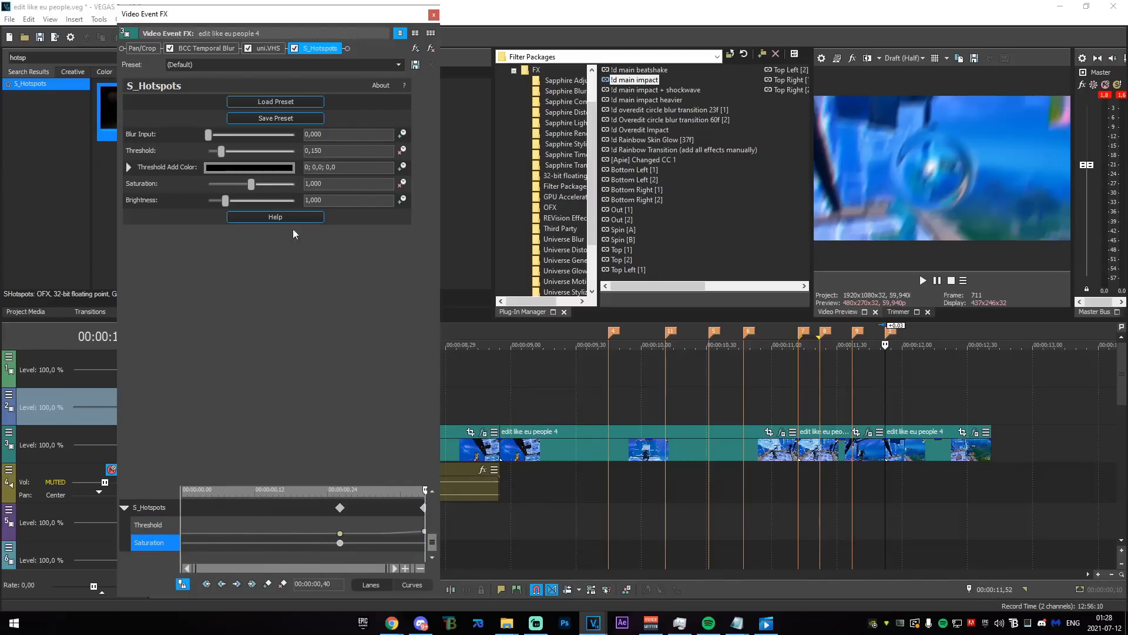
pyautogui.moveTo(242, 184); pyautogui.dragTo(233, 188)
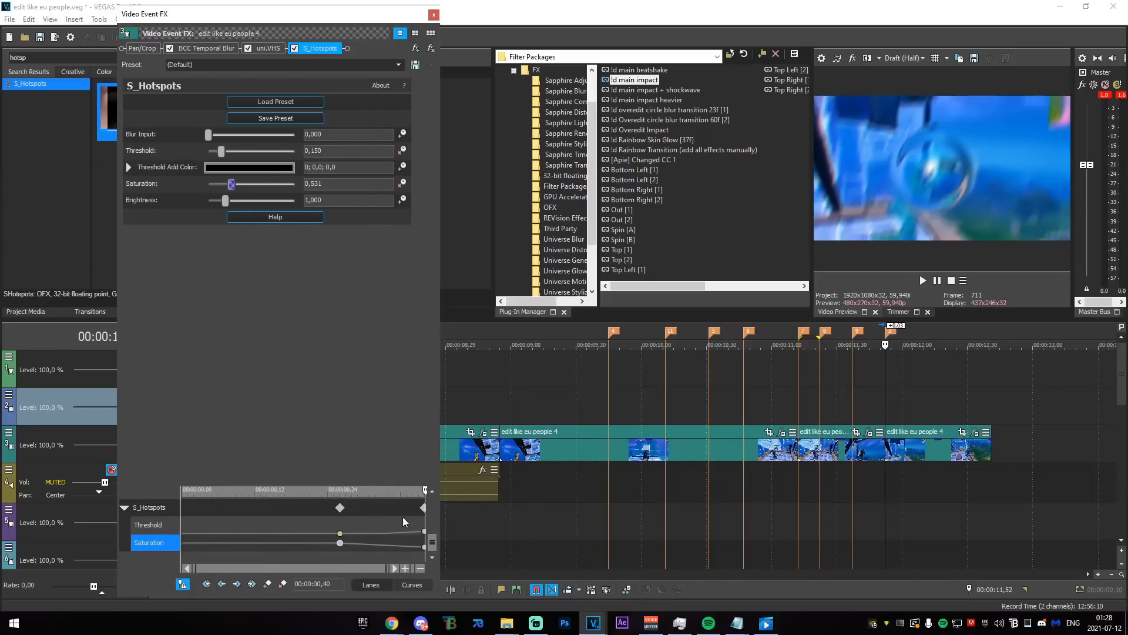
pyautogui.rightClick(340, 543)
pyautogui.click(385, 477)
# - Set the uni.VHS Red Offset to -17,01 and Blue Offset to 19,73, scrub through the clip and close the effect settings
pyautogui.moveTo(745, 391); pyautogui.dragTo(904, 400)
pyautogui.moveTo(779, 399); pyautogui.dragTo(828, 400)
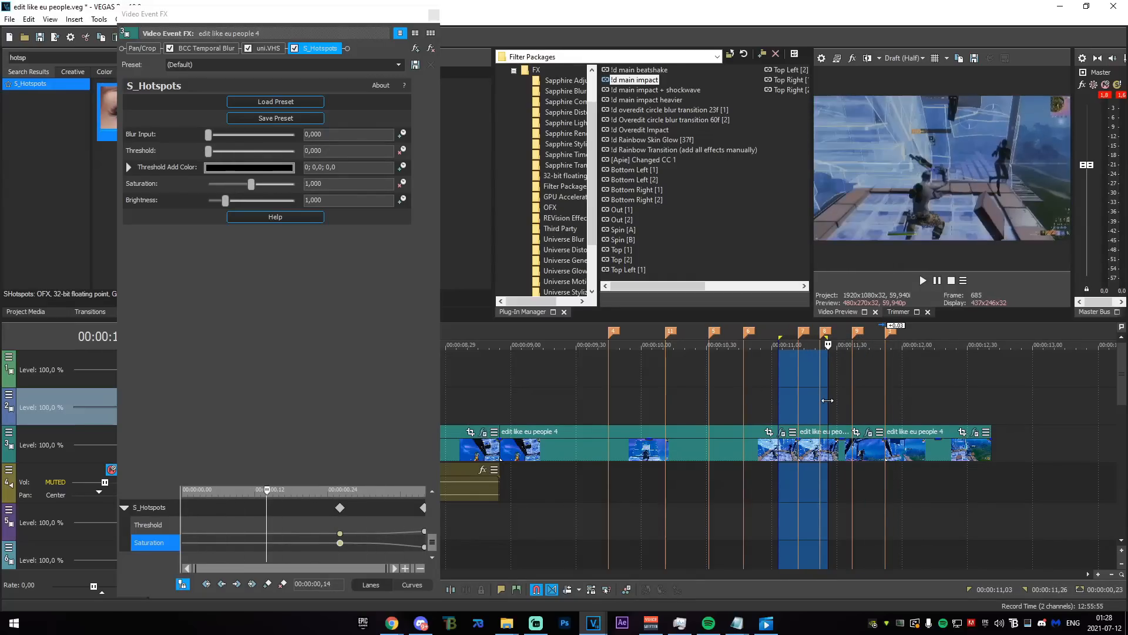
pyautogui.click(829, 403)
pyautogui.click(264, 49)
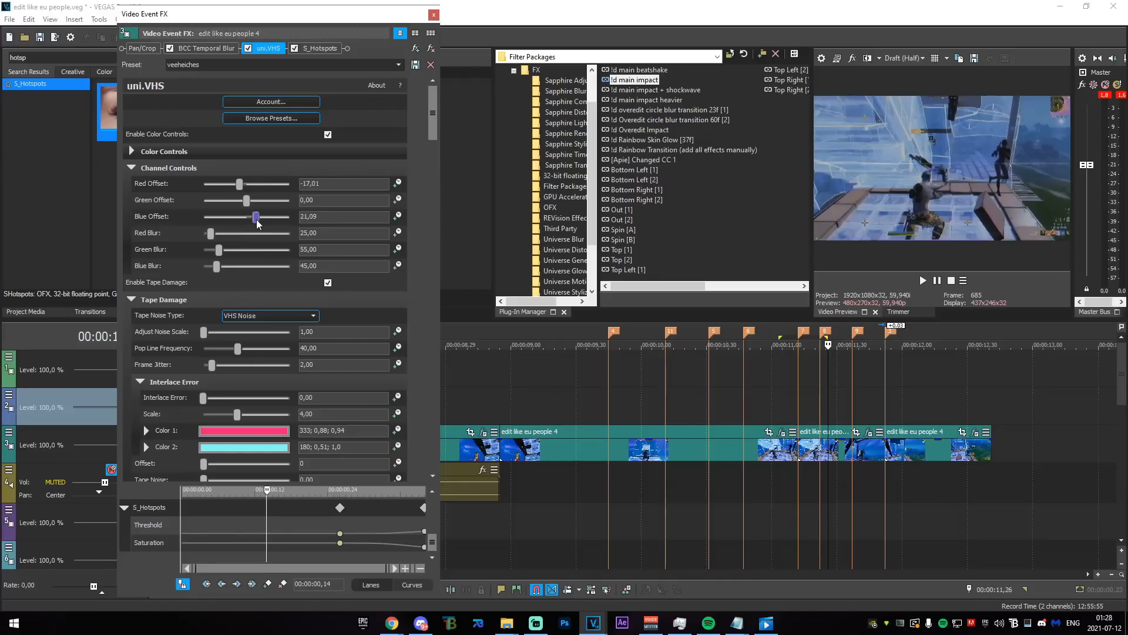
pyautogui.moveTo(689, 388)
pyautogui.mouseDown()
pyautogui.moveTo(904, 391)
pyautogui.moveTo(853, 387)
pyautogui.mouseUp()
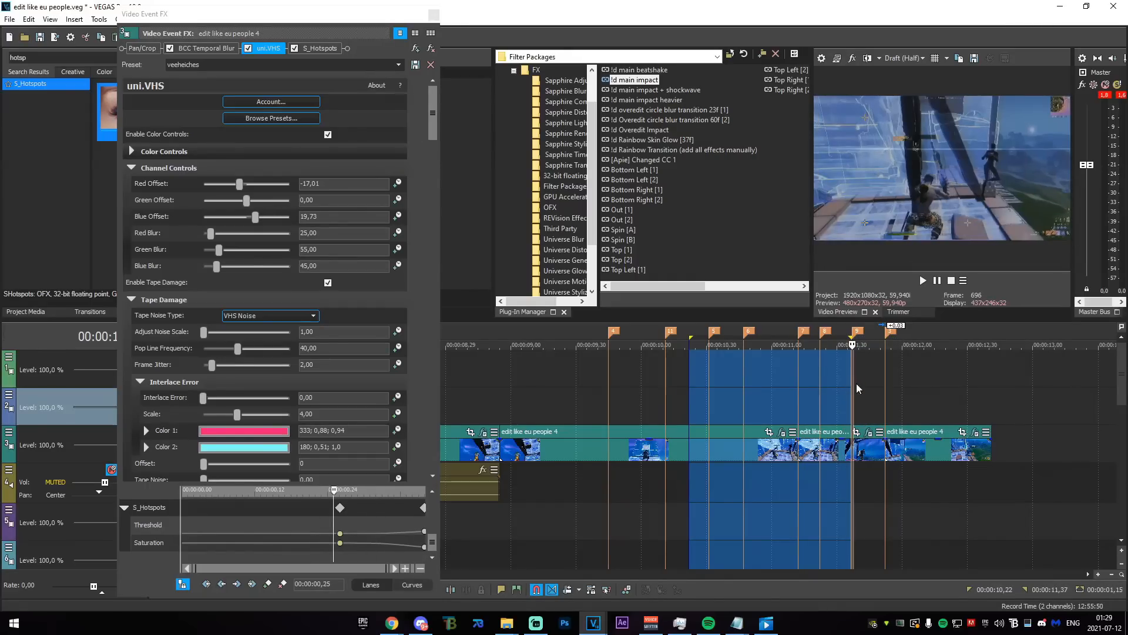
pyautogui.click(856, 383)
pyautogui.click(433, 15)
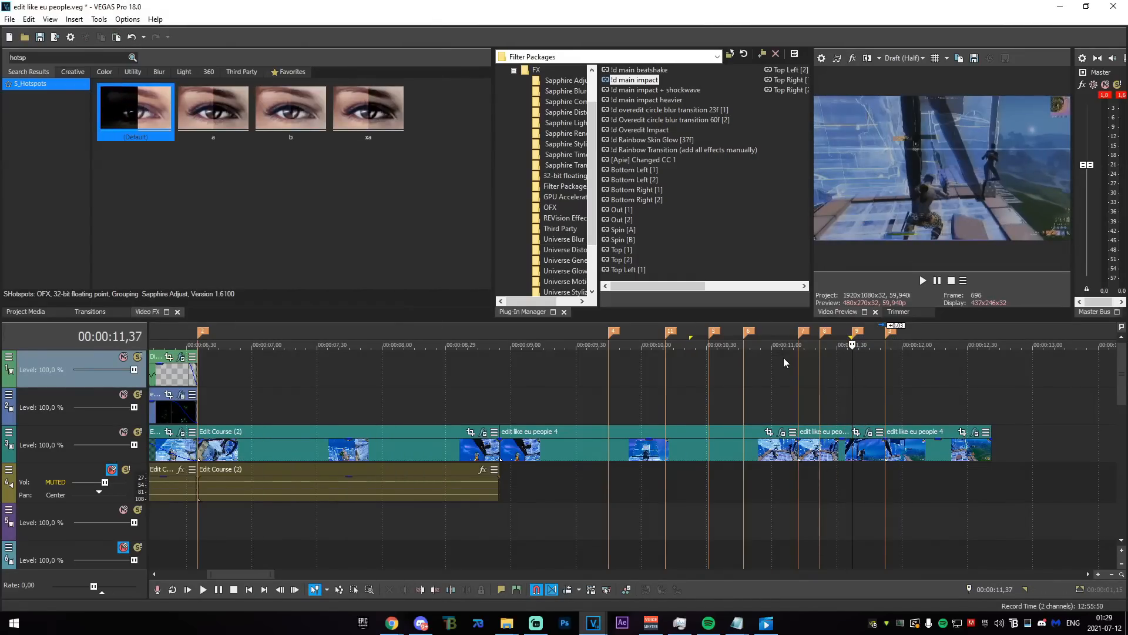
# - Add a new video track above the others and insert a VEGAS Solid Color event on it at 00:00:11,37
pyautogui.scroll(-3, 692, 459)
pyautogui.scroll(3, 636, 448)
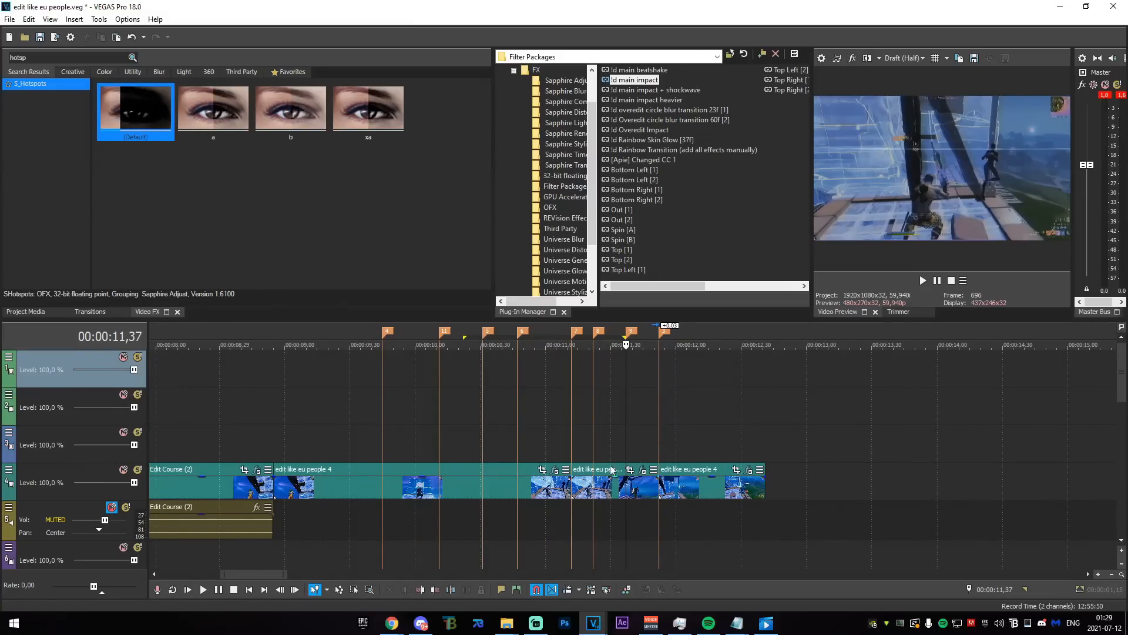
pyautogui.scroll(-3, 430, 415)
pyautogui.scroll(3, 649, 400)
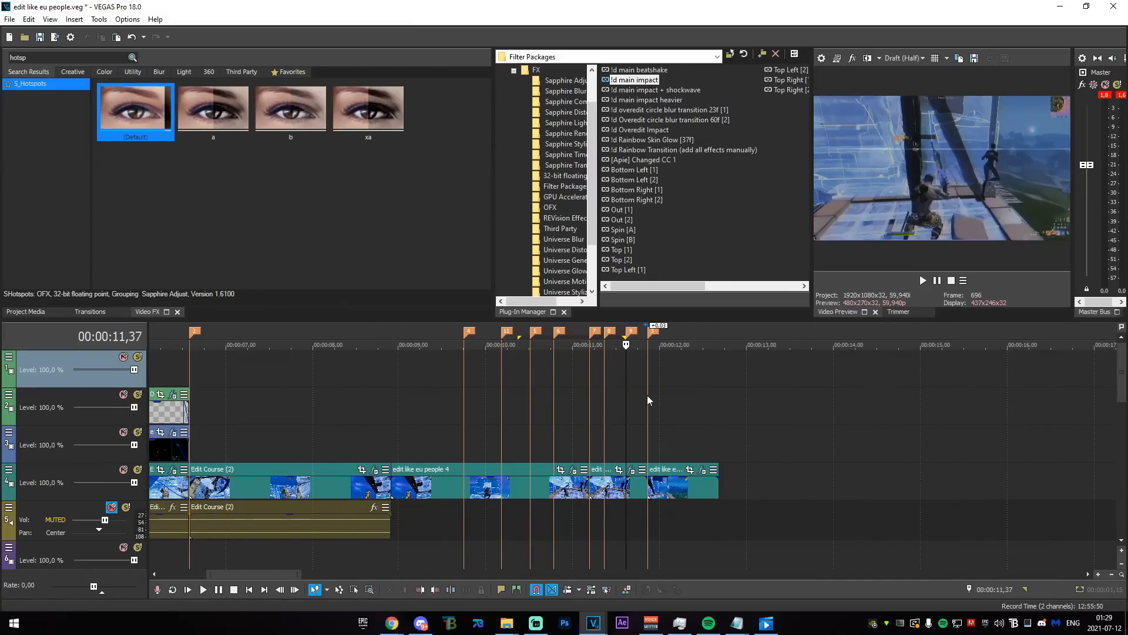
pyautogui.rightClick(616, 367)
pyautogui.click(676, 345)
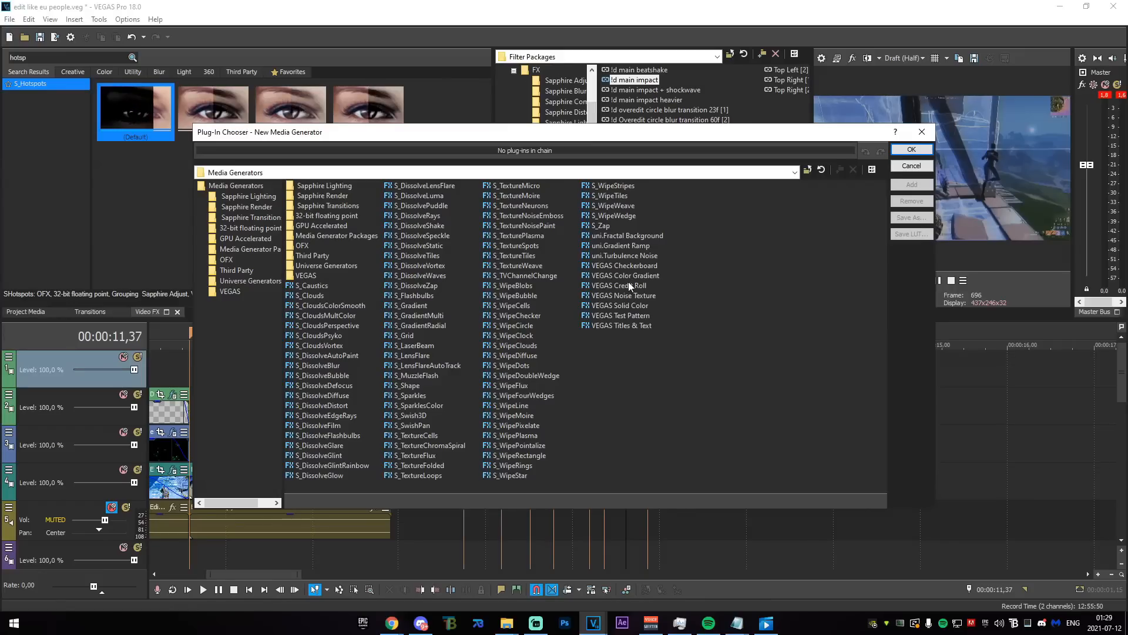
pyautogui.doubleClick(638, 306)
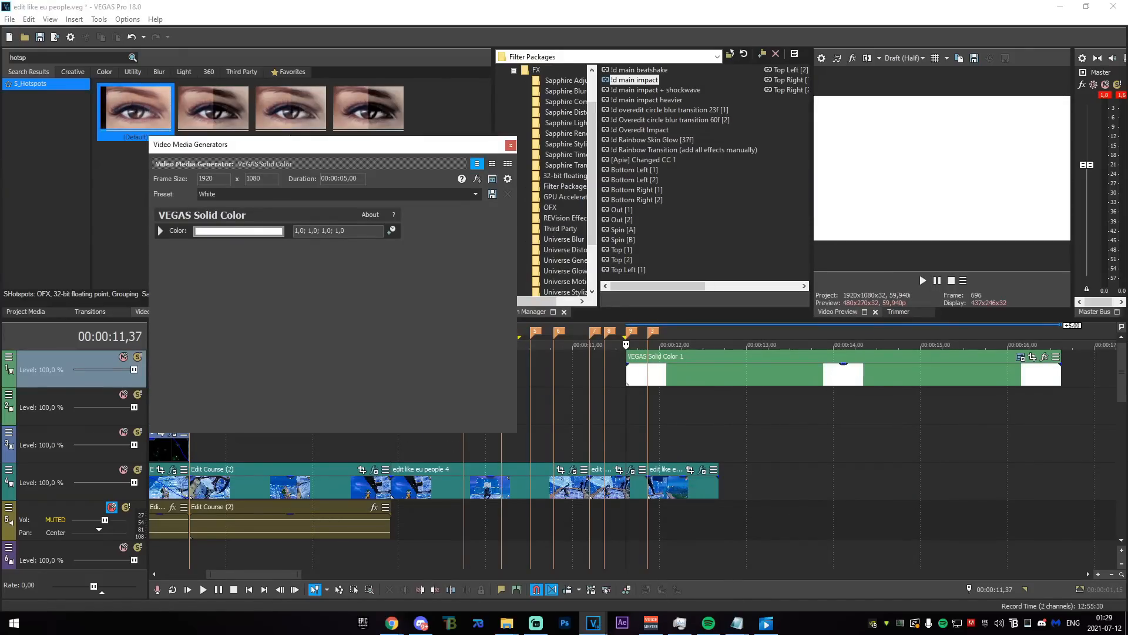
pyautogui.moveTo(593, 623)
pyautogui.click(535, 575)
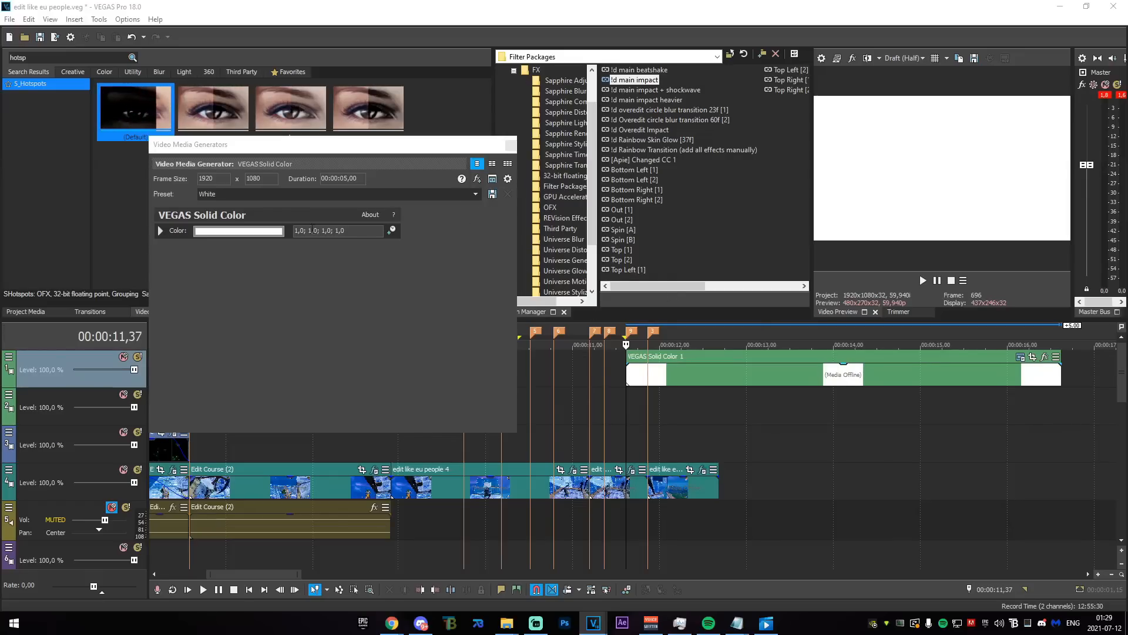
# - Set the solid color to opaque black (0,0; 0,0; 0,0; 1,0) and close the generator settings
pyautogui.click(276, 231)
pyautogui.moveTo(257, 266); pyautogui.dragTo(6, 497)
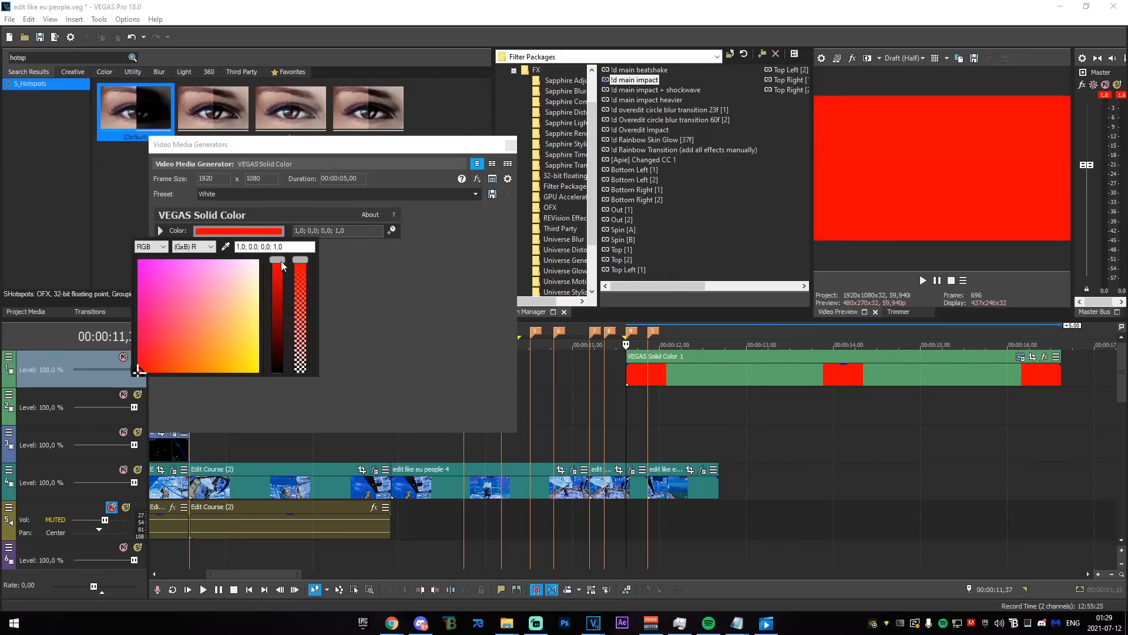
pyautogui.moveTo(282, 266); pyautogui.dragTo(278, 371)
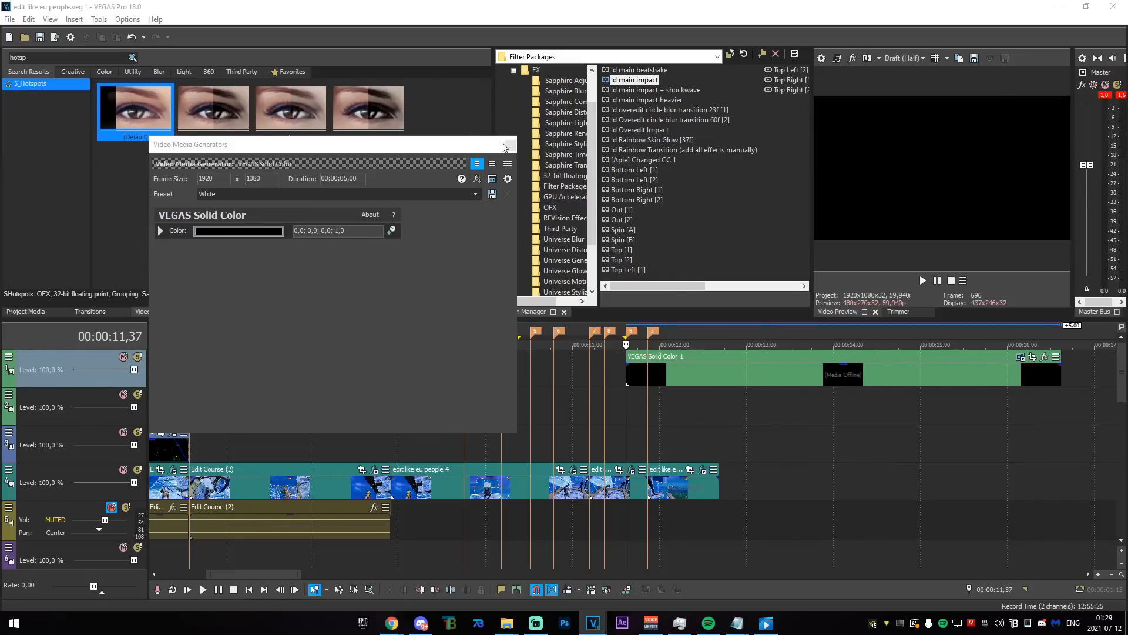
pyautogui.click(511, 144)
# - Split the black solid event at 00:00:11,48 and delete the part after the split
pyautogui.scroll(5, 725, 393)
pyautogui.moveTo(626, 391); pyautogui.dragTo(674, 383)
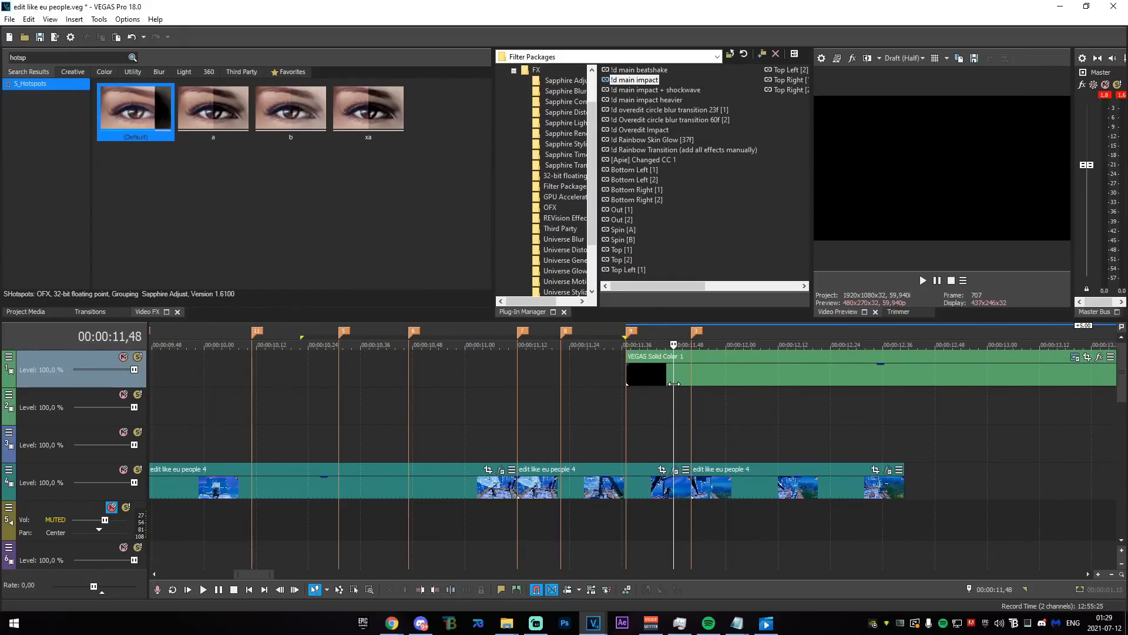
pyautogui.scroll(4, 658, 385)
pyautogui.press('s')
pyautogui.click(698, 371)
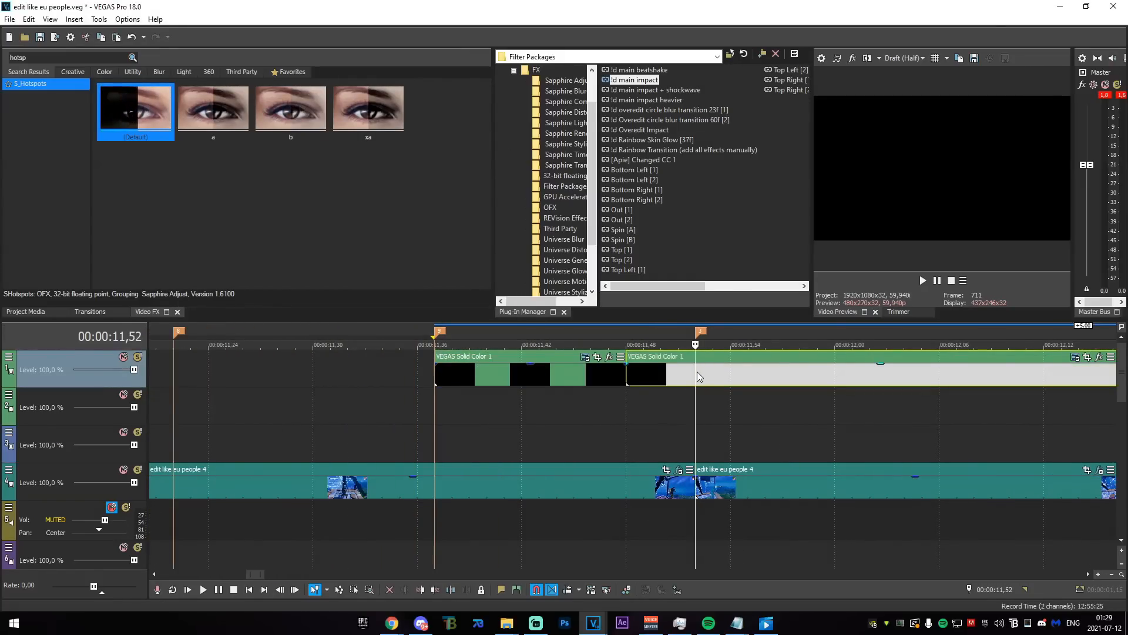
pyautogui.press('Delete')
# - Give the black event a fade-in and a fade-out that meet near its middle
pyautogui.click(439, 367)
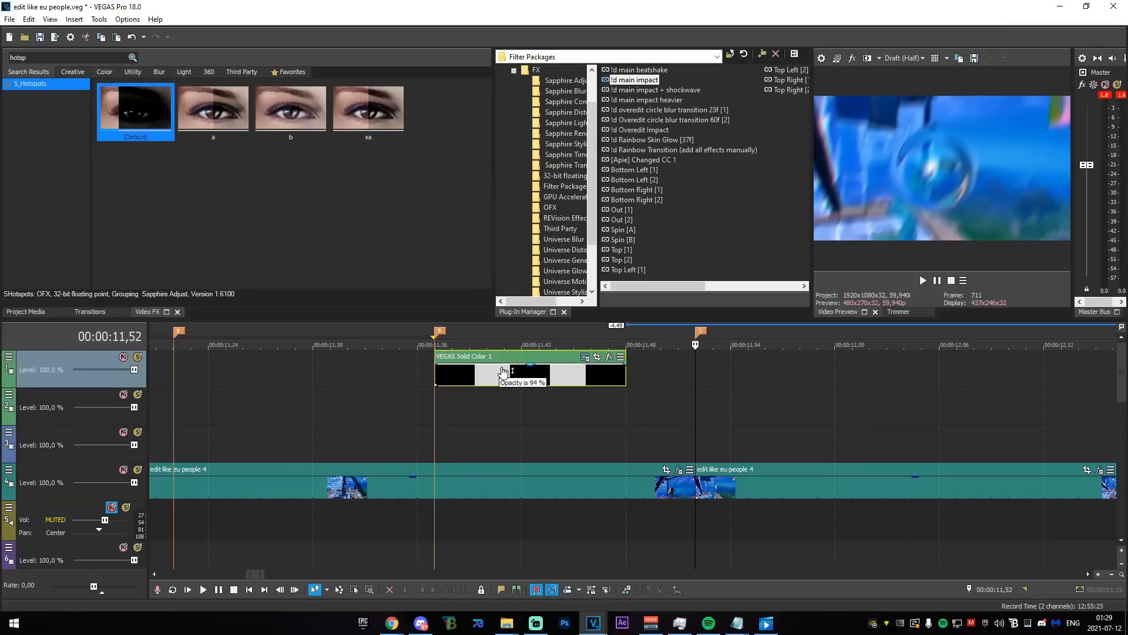
pyautogui.moveTo(434, 363); pyautogui.dragTo(523, 374)
pyautogui.moveTo(626, 364); pyautogui.dragTo(523, 374)
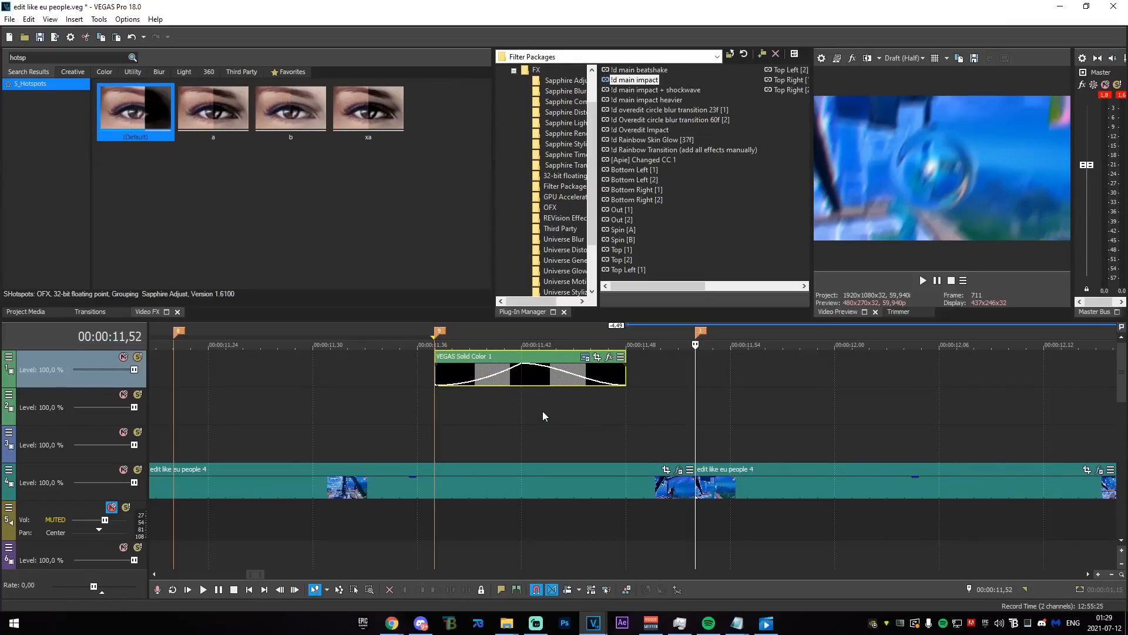
# - Move the faded black event so its peak sits on the clip cut at 00:00:11,52
pyautogui.scroll(-3, 573, 404)
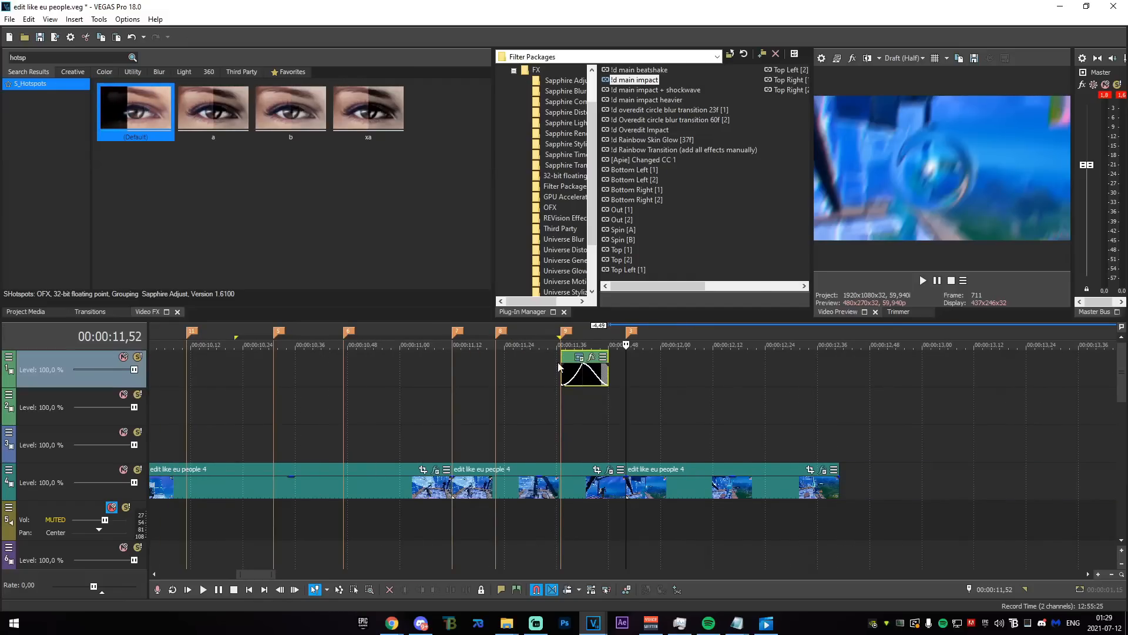
pyautogui.moveTo(566, 360); pyautogui.dragTo(548, 360)
pyautogui.moveTo(600, 430); pyautogui.dragTo(626, 434)
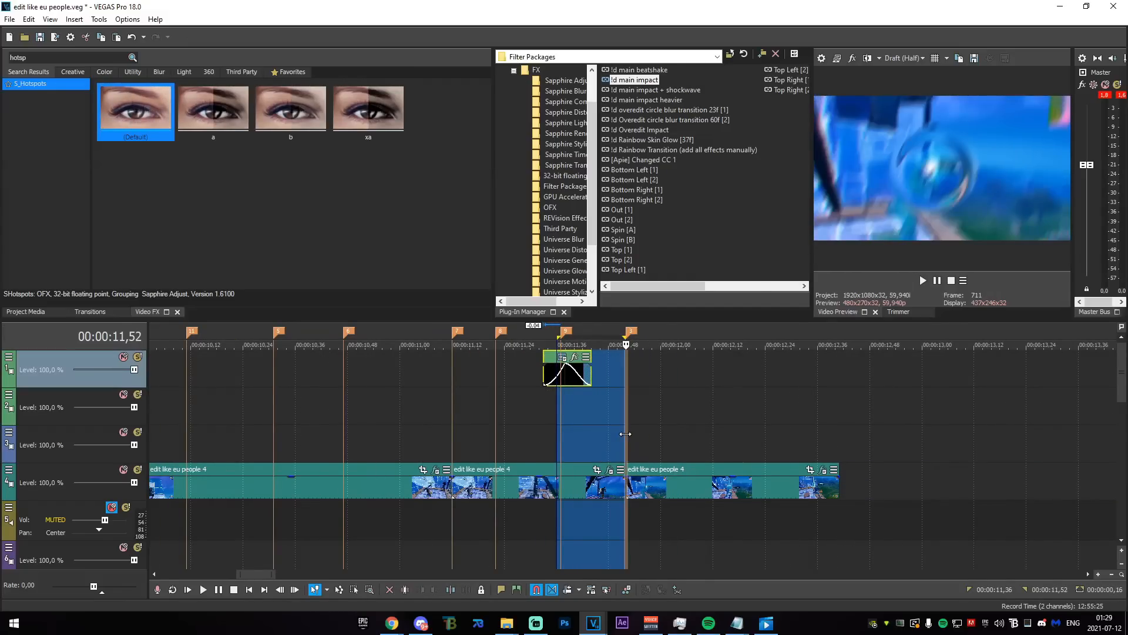
pyautogui.click(627, 435)
pyautogui.scroll(2, 611, 422)
pyautogui.moveTo(483, 359); pyautogui.dragTo(602, 364)
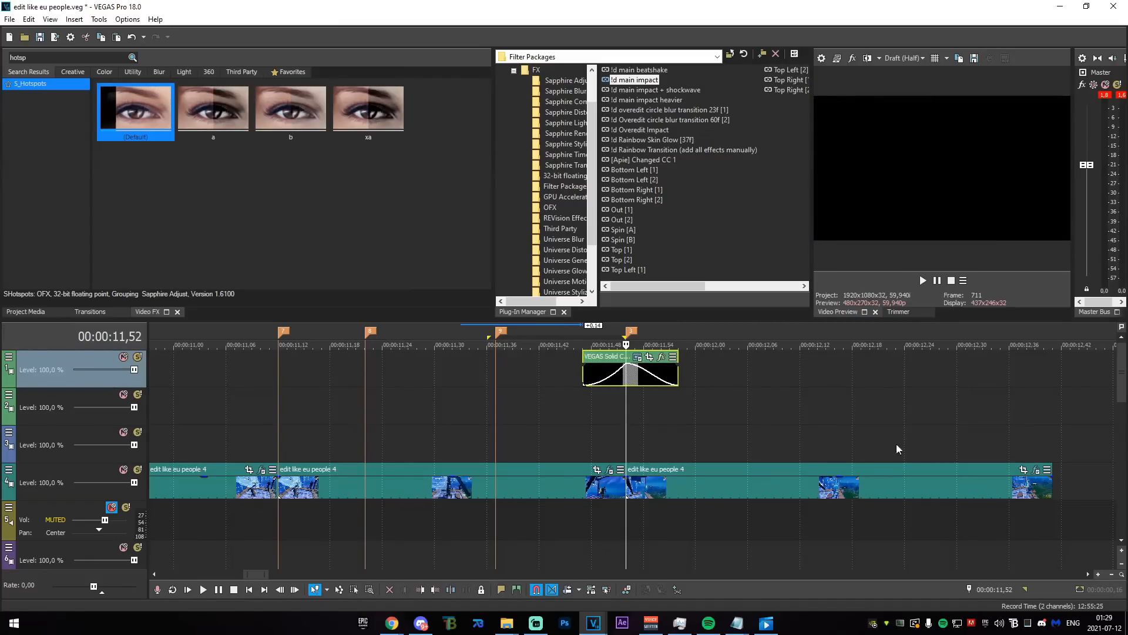
# - Lower the black event's opacity to a partial dim and place copies of it back to back just before it
pyautogui.moveTo(628, 365); pyautogui.dragTo(628, 379)
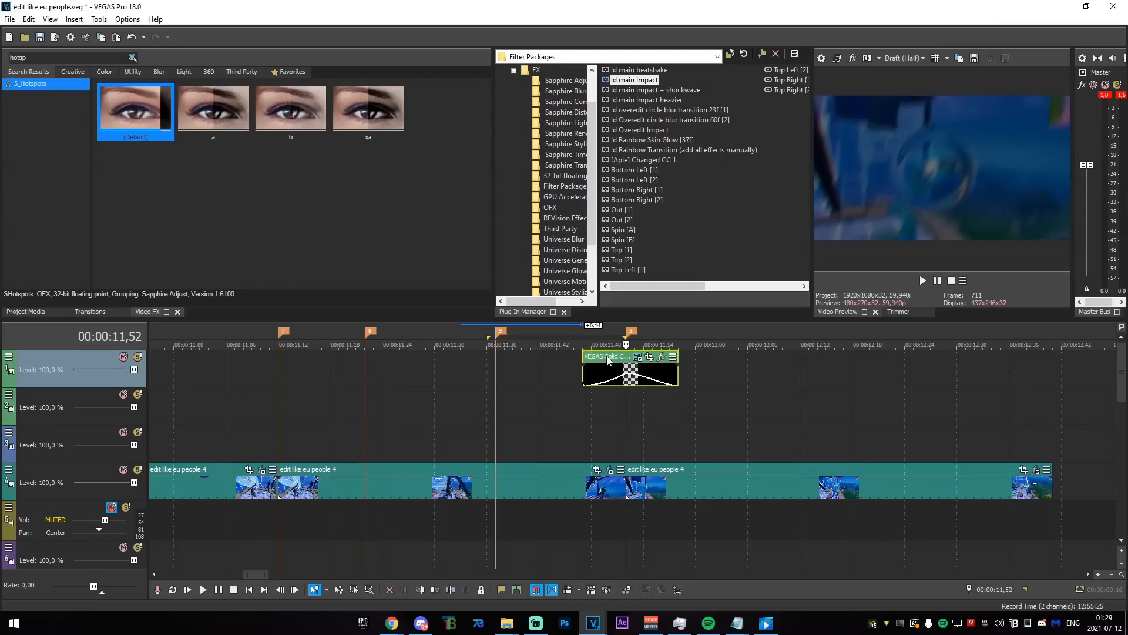
pyautogui.moveTo(611, 360); pyautogui.dragTo(421, 363)
pyautogui.click(645, 260)
pyautogui.click(644, 261)
# - Scrub through the last clips to preview the dark flashes and move the playhead past the final clip to 00:00:13,03
pyautogui.moveTo(252, 414); pyautogui.dragTo(821, 422)
pyautogui.scroll(-3, 821, 422)
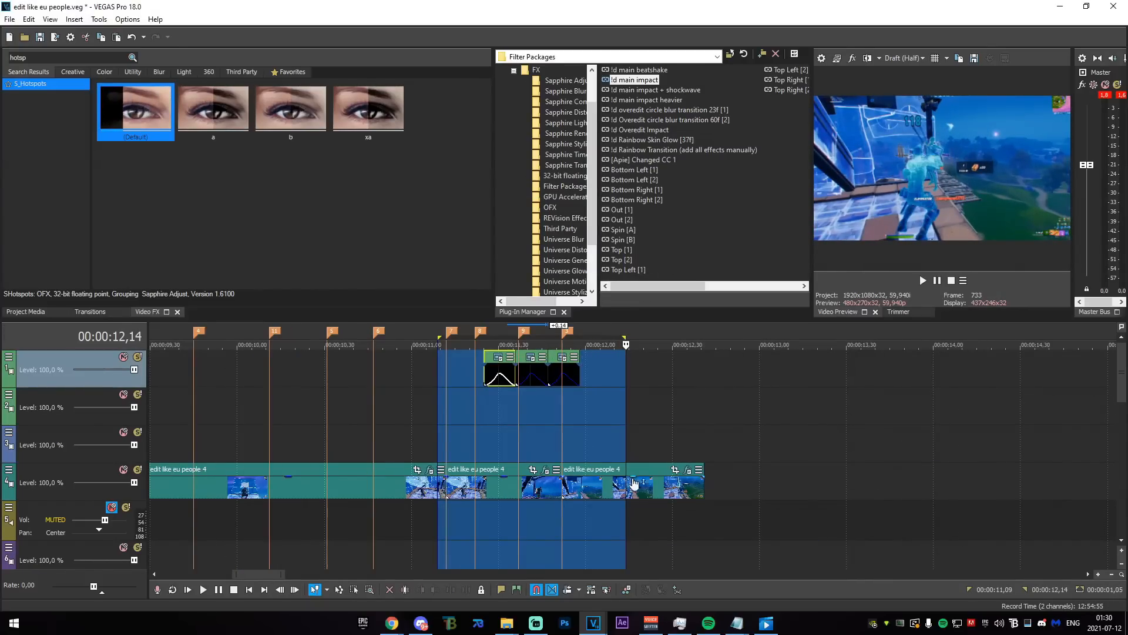
pyautogui.scroll(-4, 258, 414)
pyautogui.moveTo(171, 392); pyautogui.dragTo(576, 436)
pyautogui.click(576, 436)
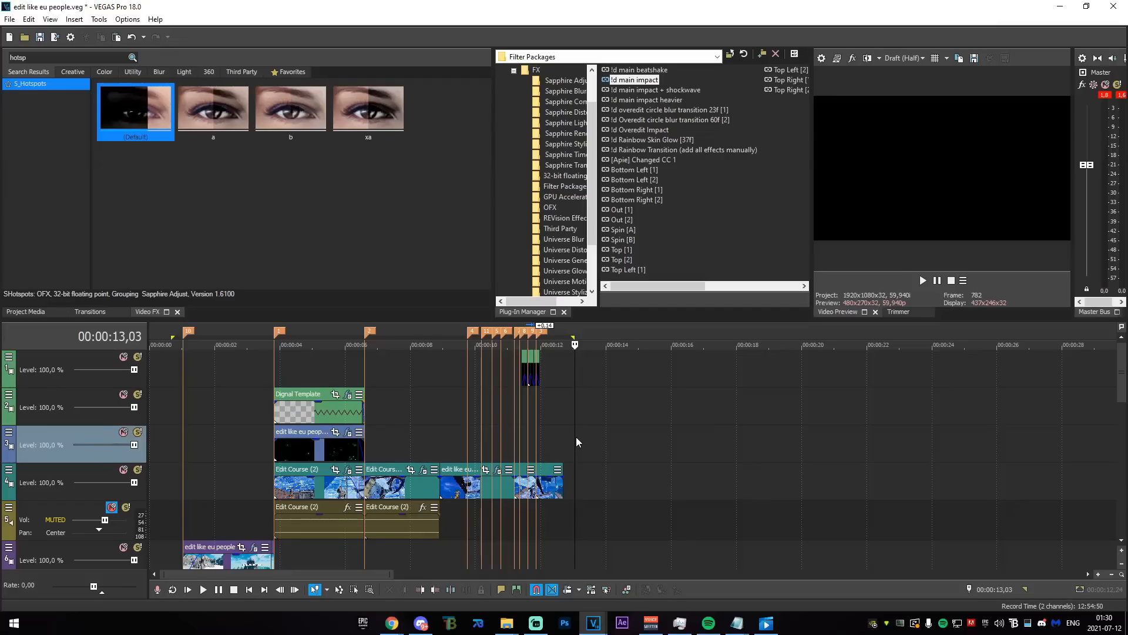